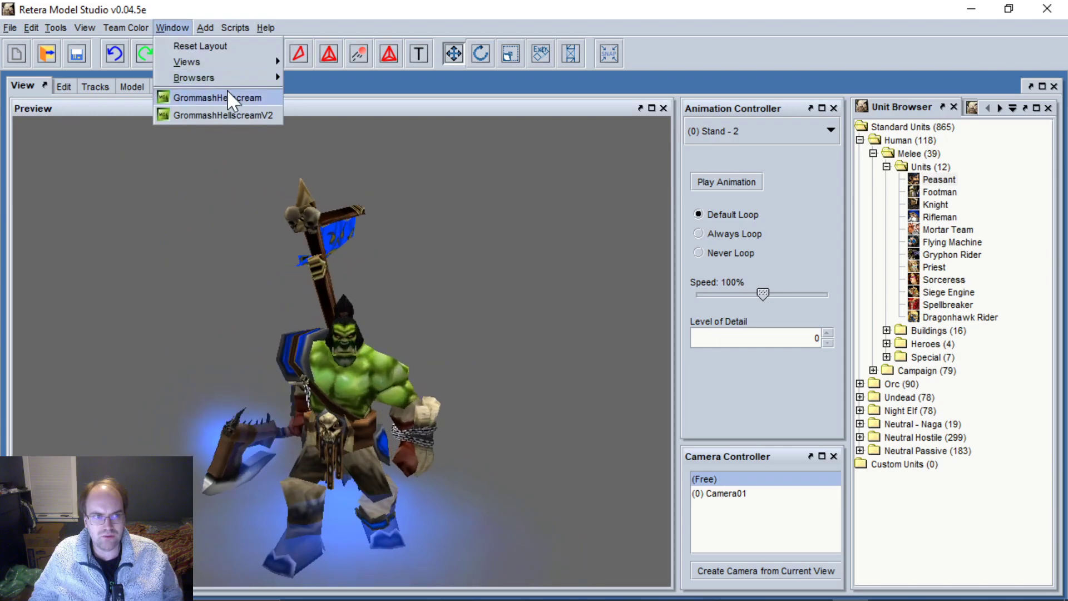
Switch to the GrommashHellscream model and examine it closely in the preview from another angle.
{"action": "left_click", "coordinate": [228, 94]}
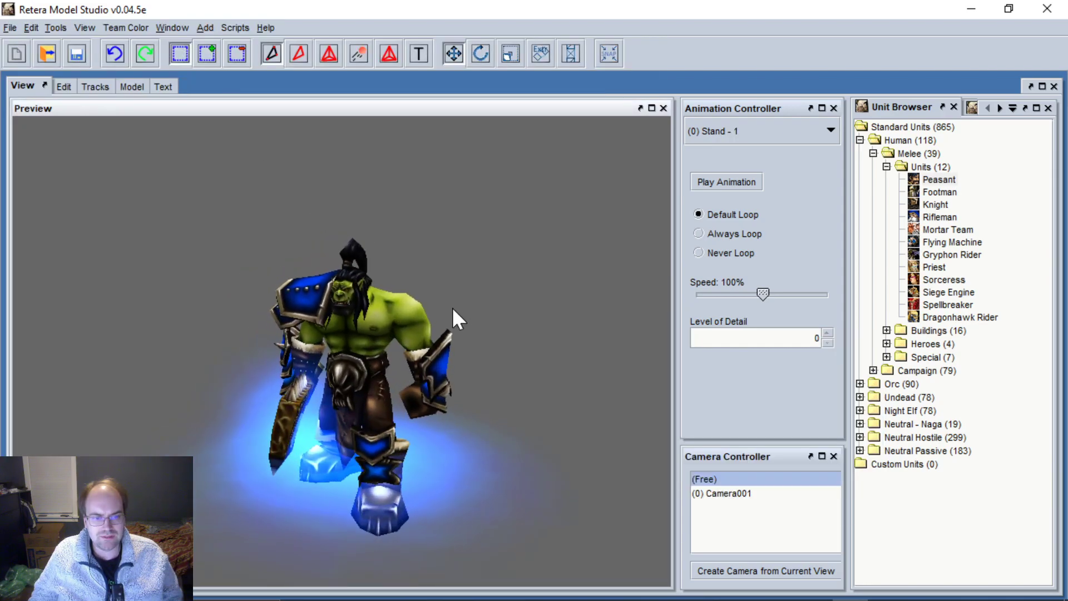
{"action": "scroll", "coordinate": [391, 334], "scroll_direction": "up", "scroll_amount": 3}
{"action": "mouse_move", "coordinate": [388, 331]}
{"action": "left_mouse_down"}
{"action": "mouse_move", "coordinate": [312, 328]}
{"action": "mouse_move", "coordinate": [388, 332]}
{"action": "left_mouse_up"}
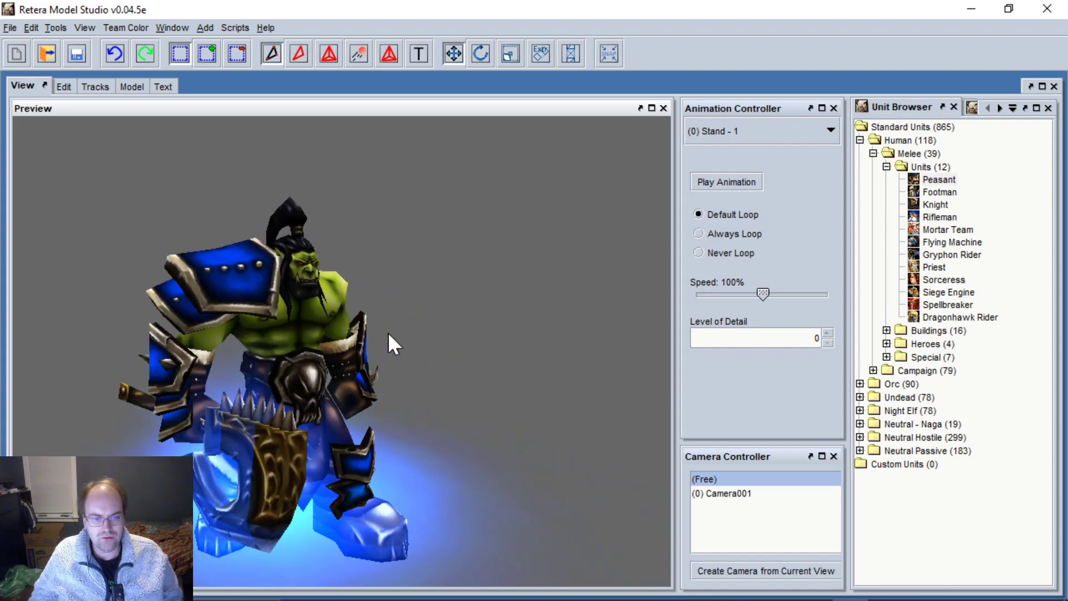
Switch to the GrommashHellscreamV2 model and play its Attack - 1 animation in the preview.
{"action": "left_click", "coordinate": [172, 27]}
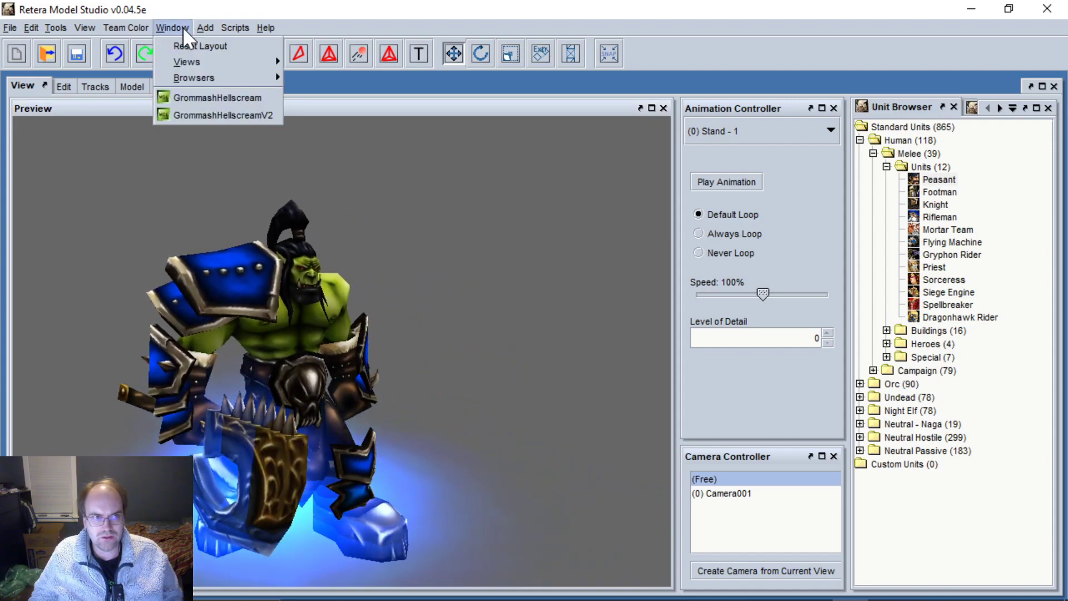
{"action": "left_click", "coordinate": [225, 116]}
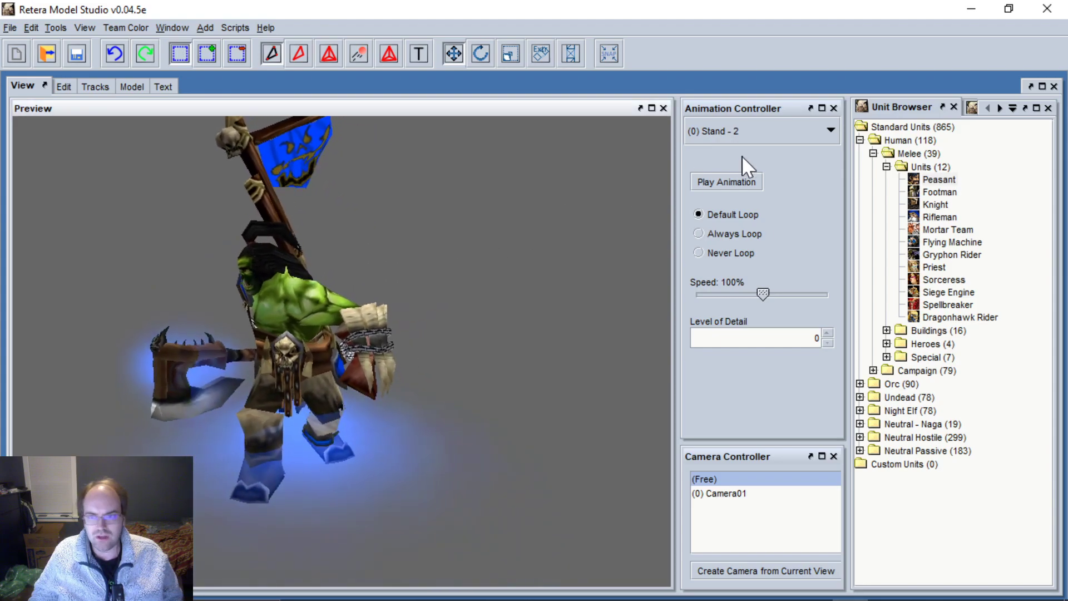
{"action": "left_click", "coordinate": [742, 134]}
{"action": "left_click", "coordinate": [743, 163]}
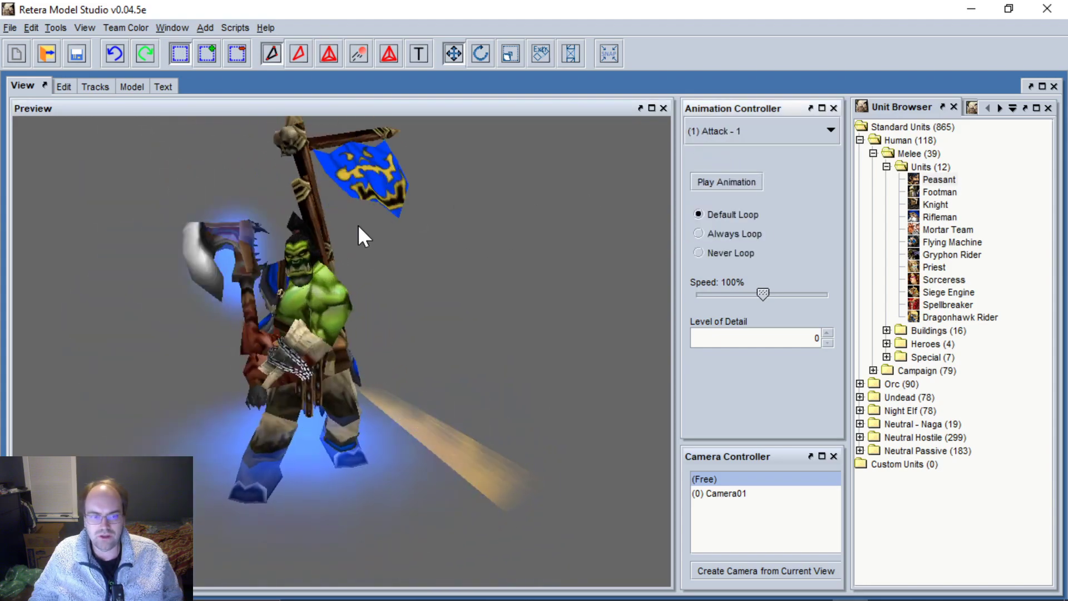
{"action": "left_click", "coordinate": [732, 173]}
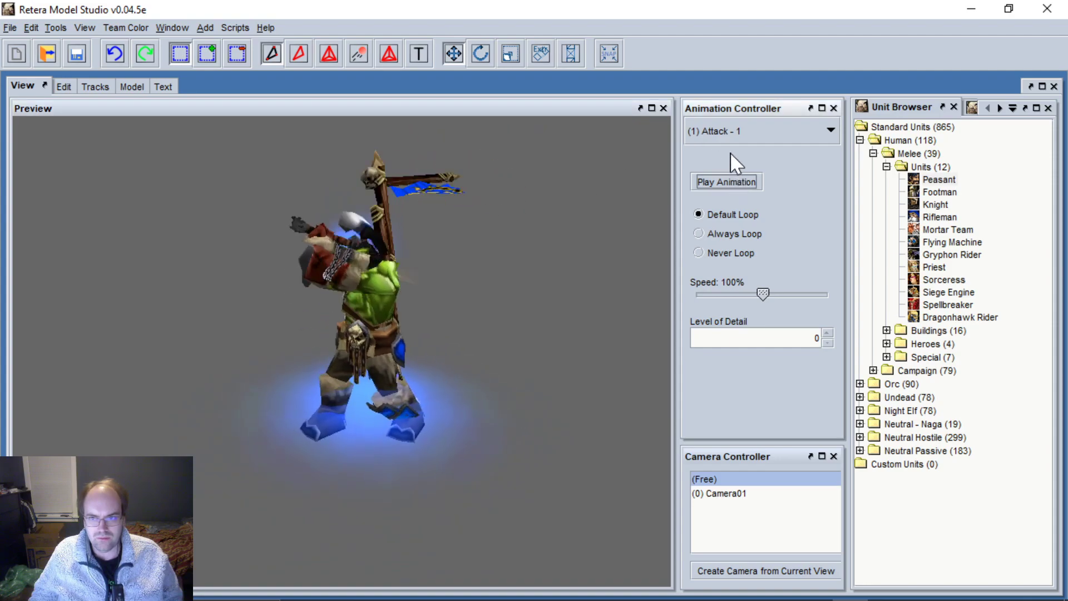
Preview the Stand - 1 animation of GrommashHellscreamV2 and browse the list of its available animations.
{"action": "left_click", "coordinate": [733, 126]}
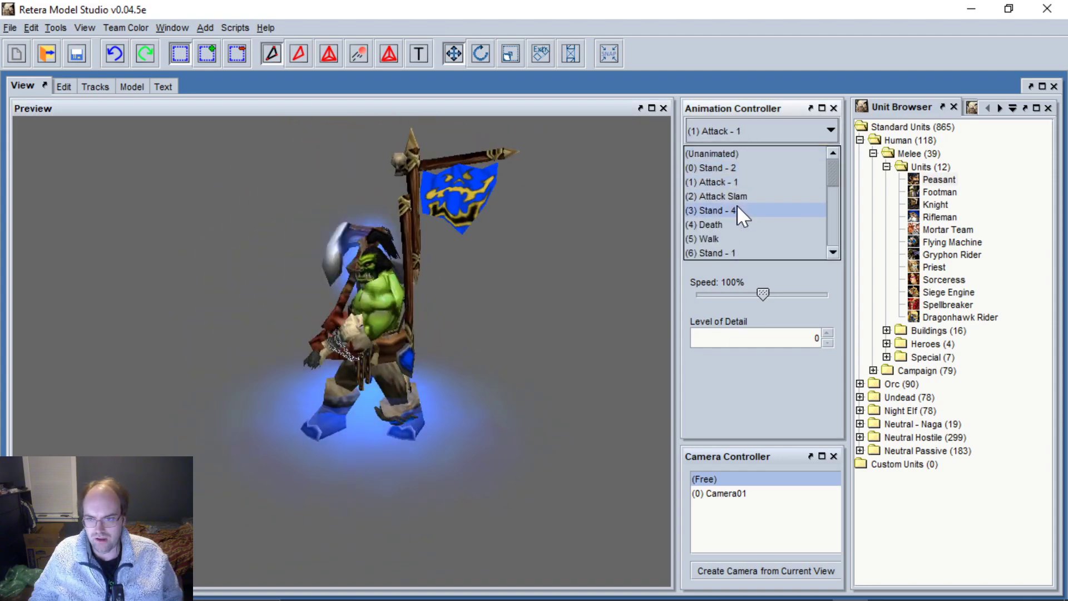
{"action": "scroll", "coordinate": [729, 222], "scroll_direction": "down", "scroll_amount": 1}
{"action": "left_click", "coordinate": [723, 212]}
{"action": "mouse_move", "coordinate": [539, 230]}
{"action": "left_mouse_down"}
{"action": "mouse_move", "coordinate": [499, 230]}
{"action": "mouse_move", "coordinate": [628, 228]}
{"action": "mouse_move", "coordinate": [549, 231]}
{"action": "left_mouse_up"}
{"action": "left_click", "coordinate": [739, 136]}
{"action": "scroll", "coordinate": [746, 188], "scroll_direction": "down", "scroll_amount": 4}
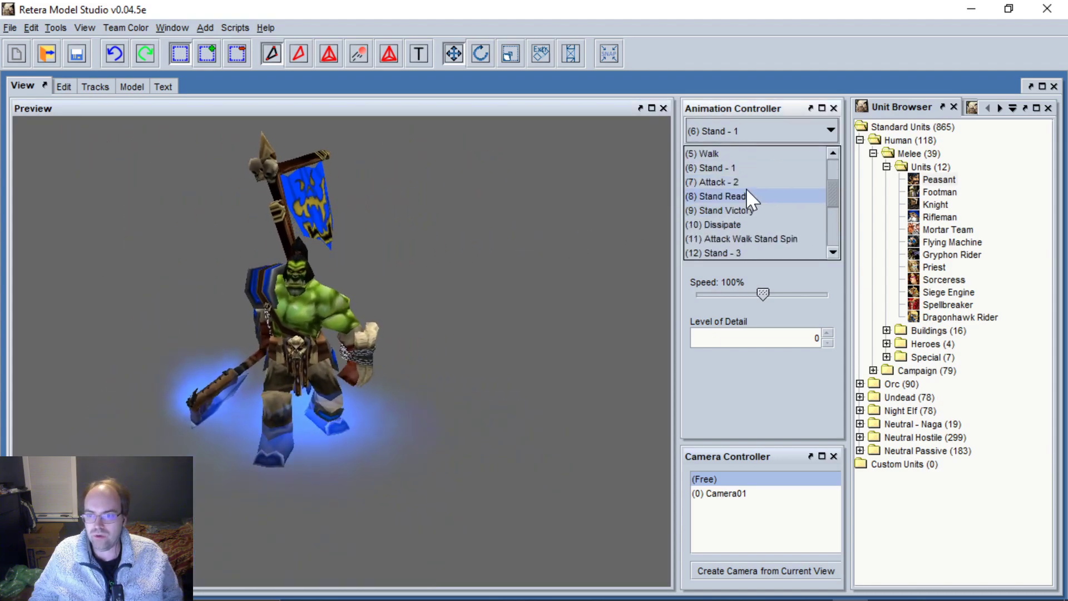
{"action": "scroll", "coordinate": [753, 199], "scroll_direction": "up", "scroll_amount": 5}
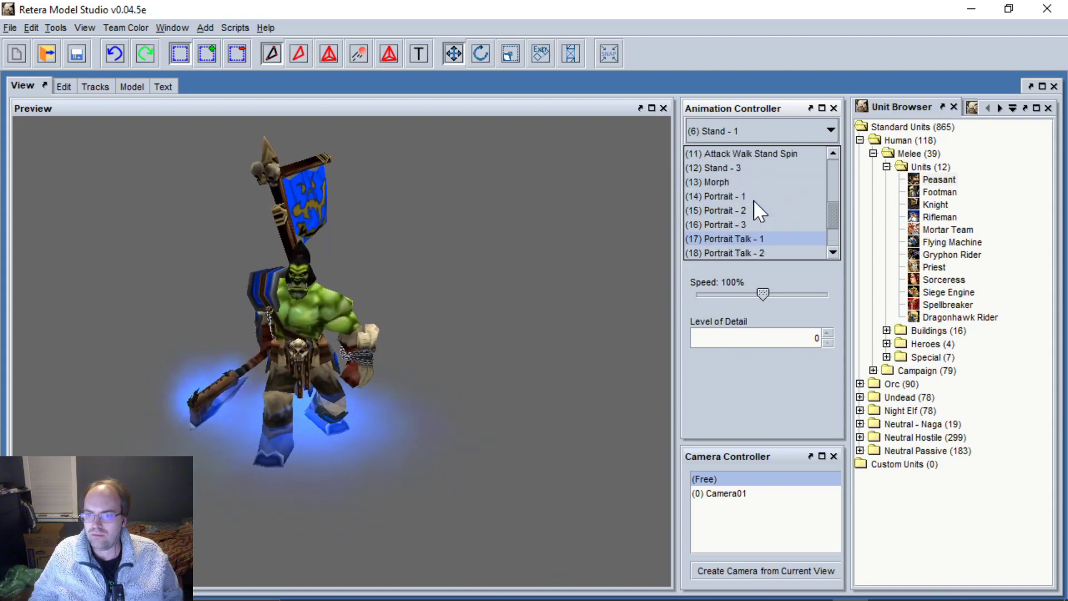
{"action": "left_click", "coordinate": [733, 212]}
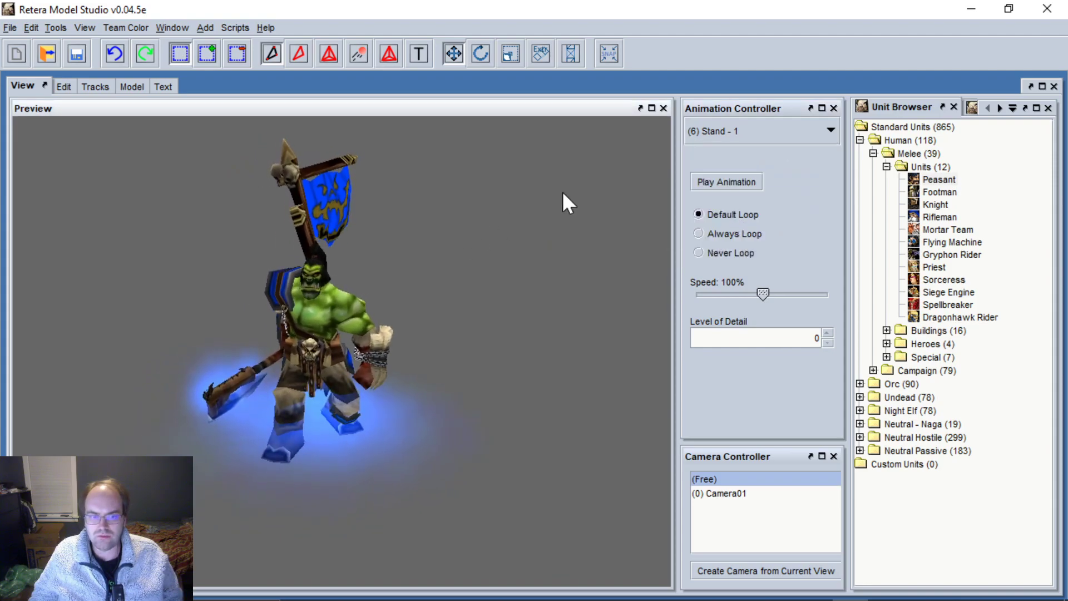
Preview the Attack - 2 animation, and set the previewed animation to Stand - 2.
{"action": "scroll", "coordinate": [777, 129], "scroll_direction": "down", "scroll_amount": 1}
{"action": "left_click", "coordinate": [777, 129]}
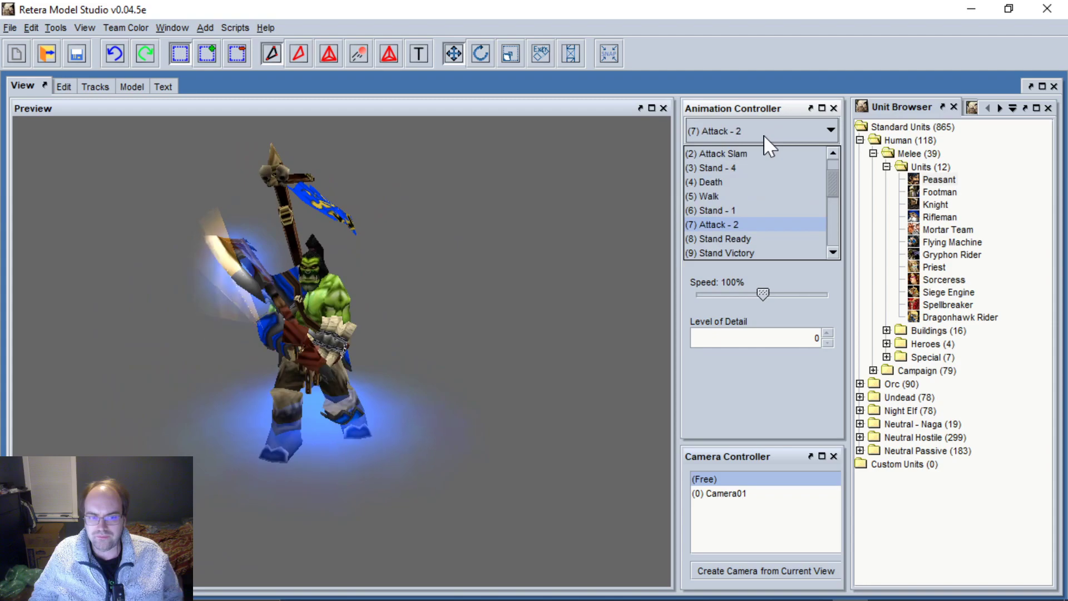
{"action": "scroll", "coordinate": [748, 159], "scroll_direction": "up", "scroll_amount": 1}
{"action": "left_click", "coordinate": [733, 166]}
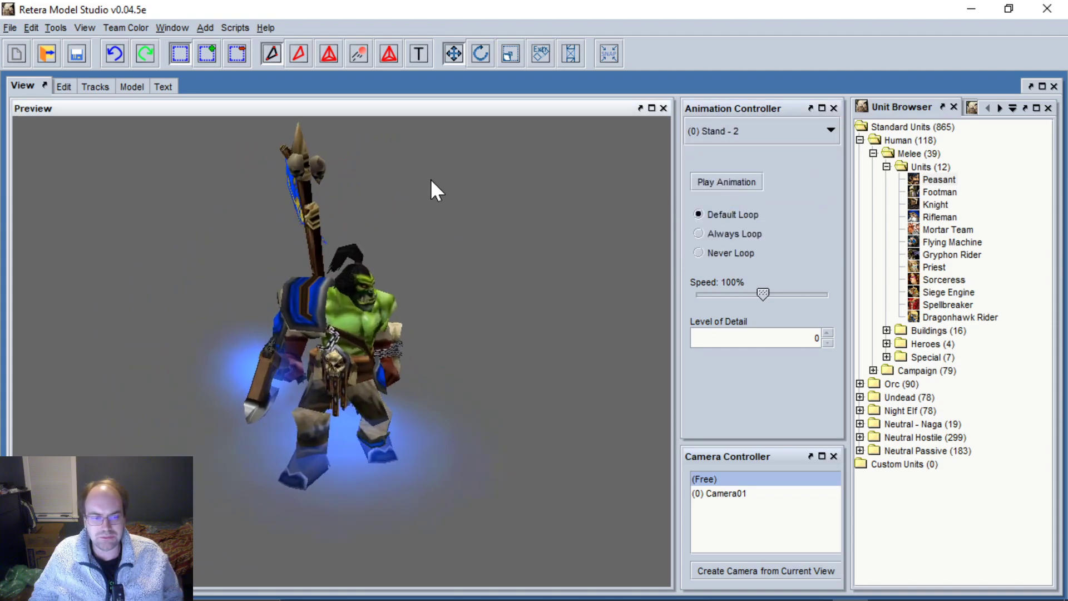
Show the GrommashHellscream model in the preview for comparison and return to GrommashHellscreamV2.
{"action": "left_click", "coordinate": [173, 28]}
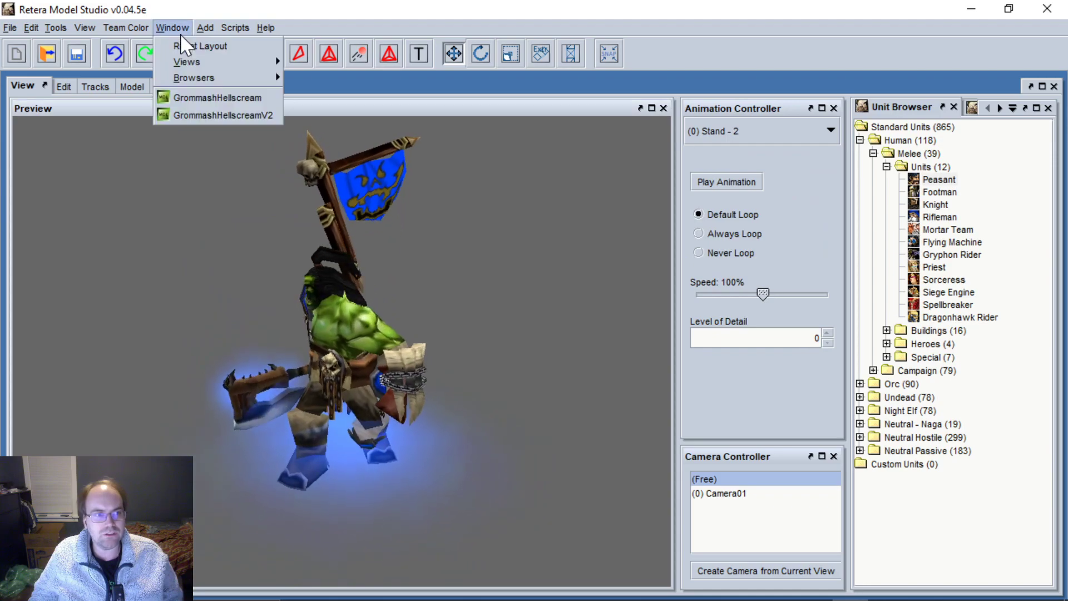
{"action": "left_click", "coordinate": [206, 98]}
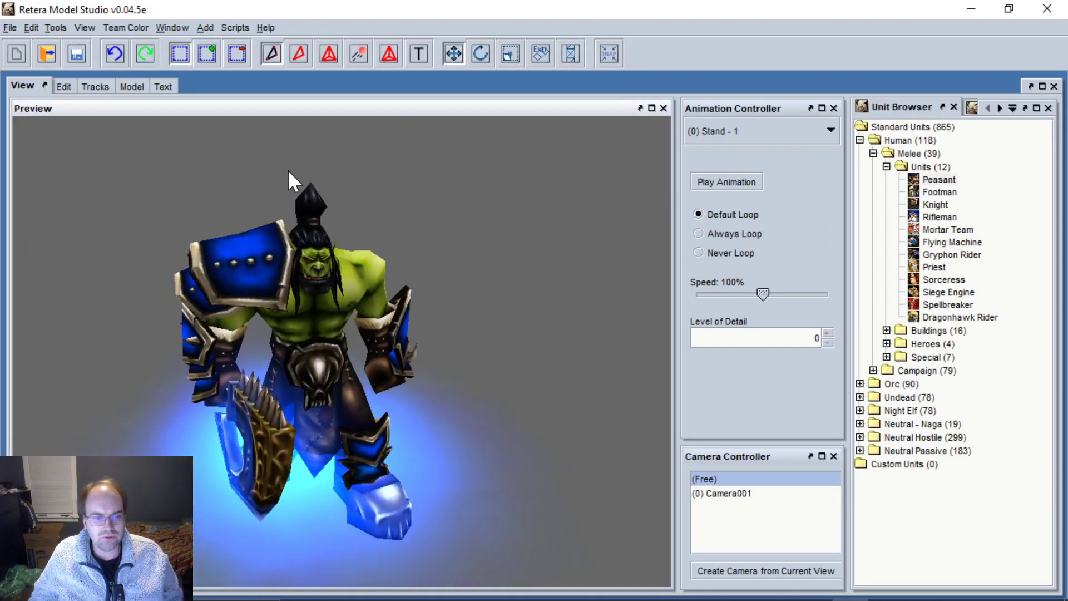
{"action": "left_click", "coordinate": [172, 28]}
{"action": "left_click", "coordinate": [202, 98]}
Show GrommashHellscreamV2 in the editing layout and expand its node hierarchy through Bone_Root_Morph and Bone_Root to the children of Bone_Chest.
{"action": "left_click", "coordinate": [63, 87]}
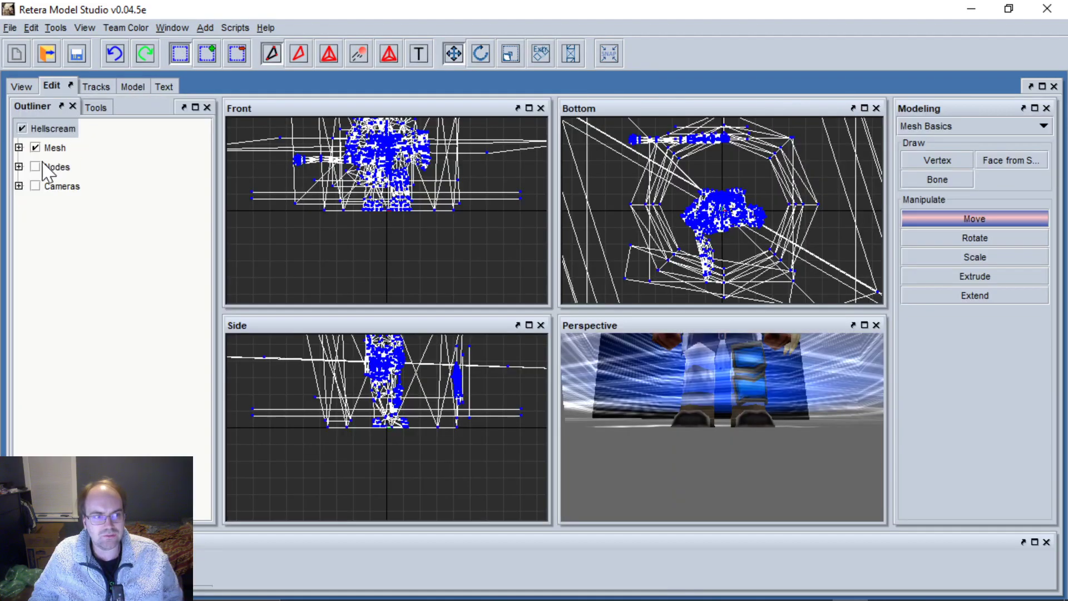
{"action": "middle_click_drag", "start_coordinate": [413, 215], "coordinate": [414, 243]}
{"action": "left_click", "coordinate": [18, 166]}
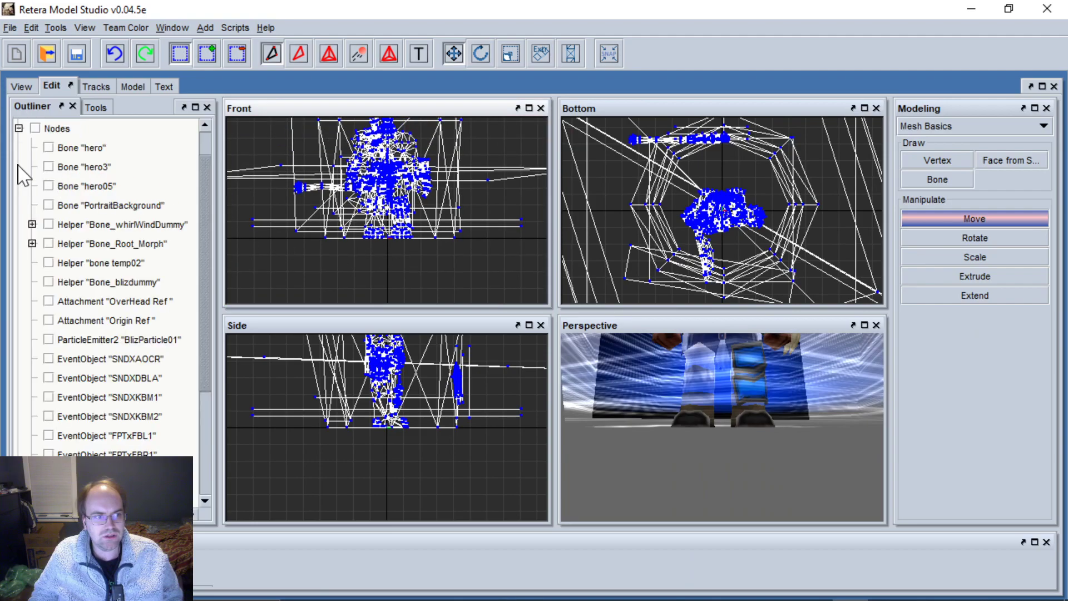
{"action": "left_click", "coordinate": [32, 244]}
{"action": "left_click", "coordinate": [45, 263]}
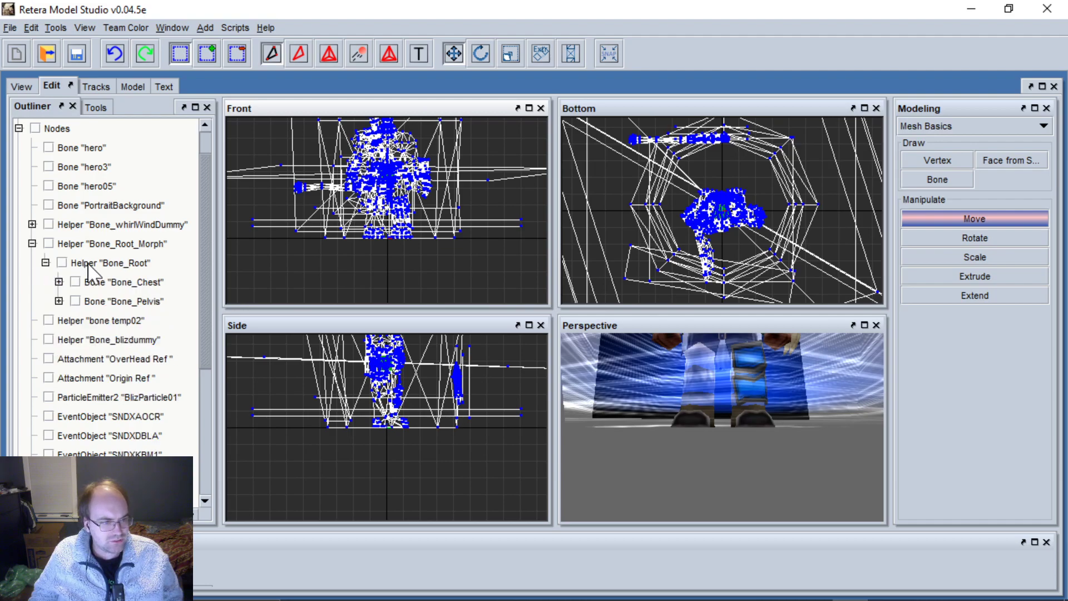
{"action": "left_click", "coordinate": [59, 282]}
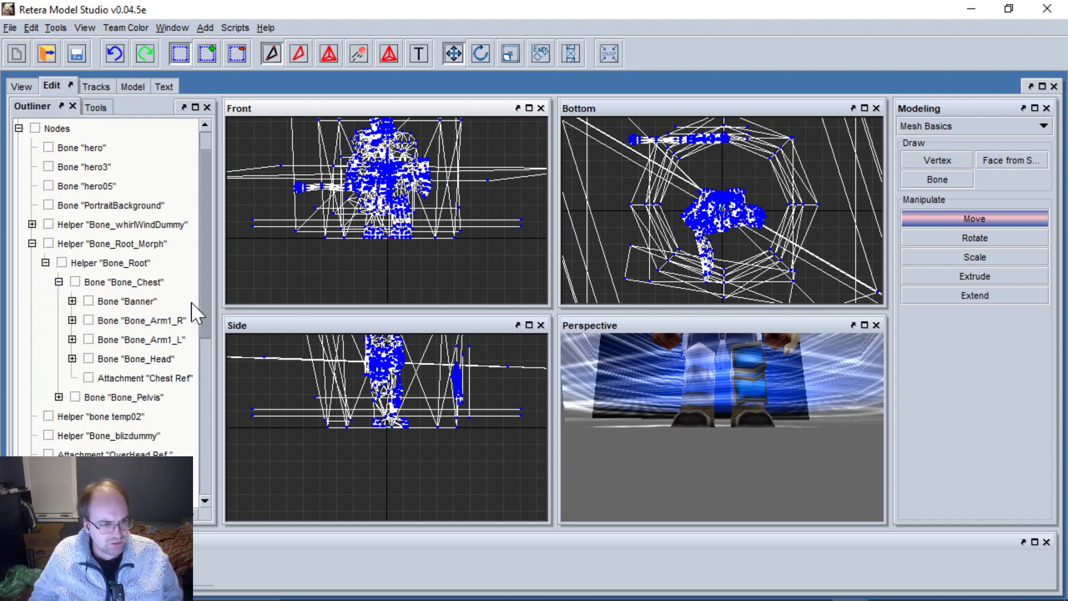
Make the Bone_Arm1_L bone visible and examine the shoulder in the front and perspective views.
{"action": "left_click", "coordinate": [73, 339]}
{"action": "left_click", "coordinate": [88, 339]}
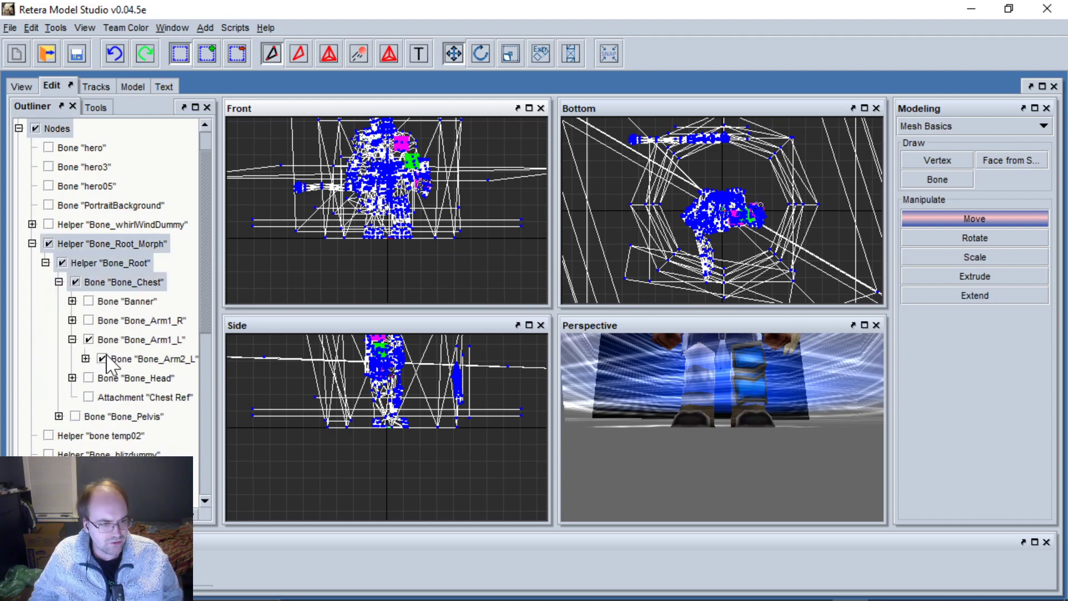
{"action": "scroll", "coordinate": [415, 135], "scroll_direction": "up", "scroll_amount": 5}
{"action": "scroll", "coordinate": [408, 180], "scroll_direction": "down", "scroll_amount": 2}
{"action": "middle_click_drag", "start_coordinate": [717, 403], "coordinate": [717, 498]}
{"action": "scroll", "coordinate": [707, 406], "scroll_direction": "down", "scroll_amount": 3}
{"action": "left_click_drag", "start_coordinate": [707, 404], "coordinate": [693, 387]}
{"action": "scroll", "coordinate": [693, 388], "scroll_direction": "down", "scroll_amount": 1}
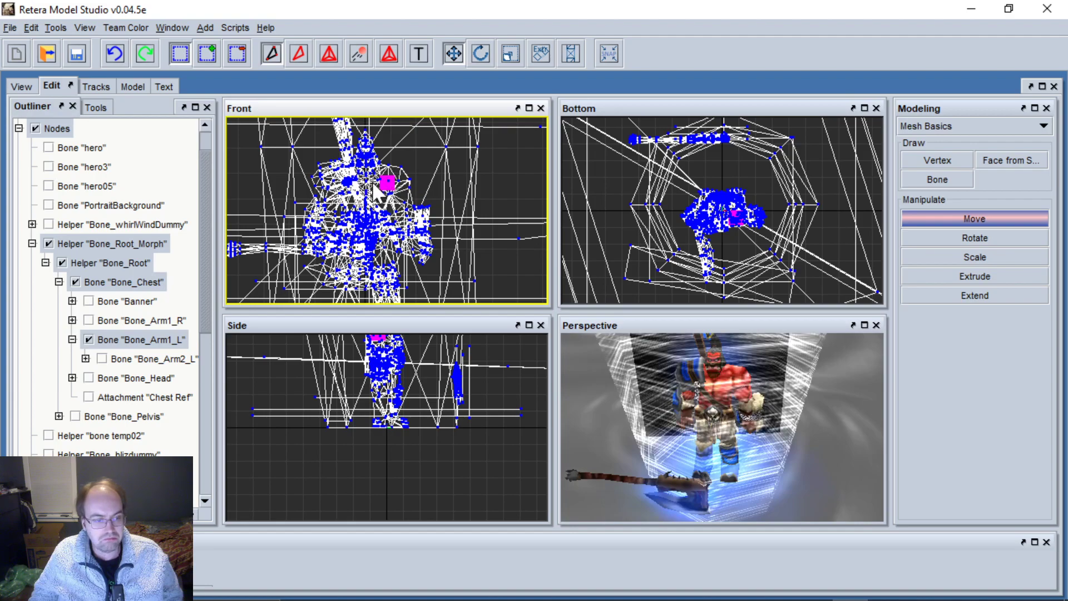
Switch to the GrommashHellscream model and expand its nodes through Bone_Root to the children of Bone_Chest.
{"action": "left_click", "coordinate": [167, 28]}
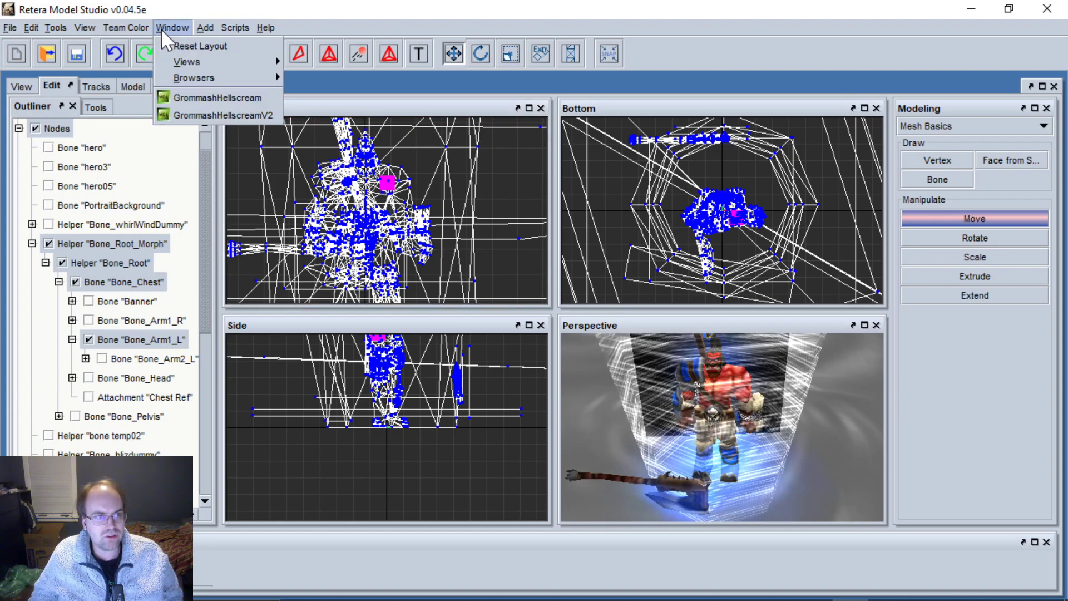
{"action": "left_click", "coordinate": [216, 98]}
{"action": "middle_click_drag", "start_coordinate": [373, 158], "coordinate": [362, 200]}
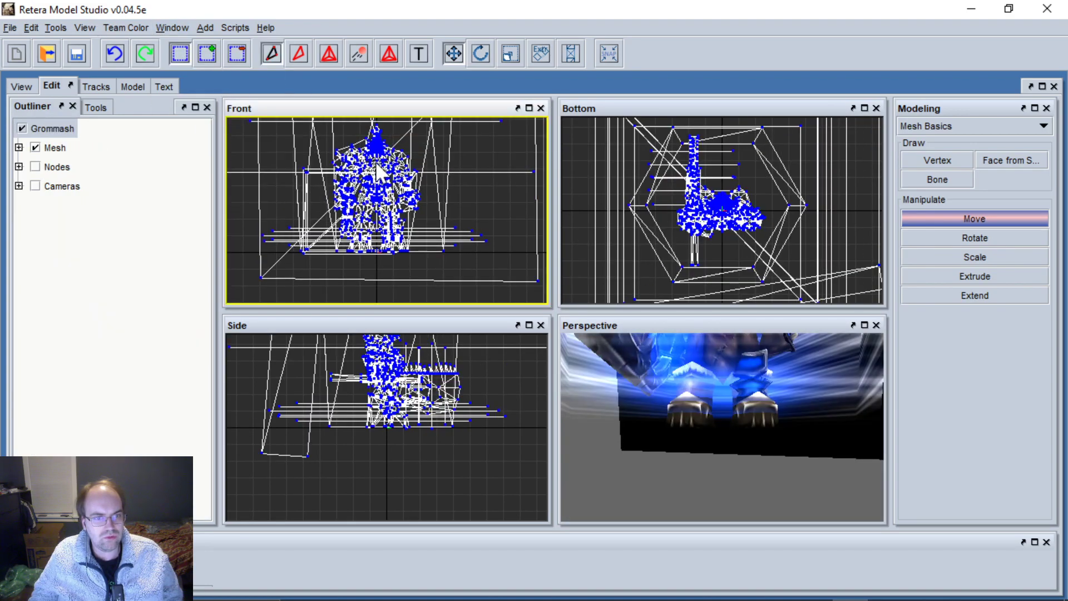
{"action": "left_click", "coordinate": [19, 166]}
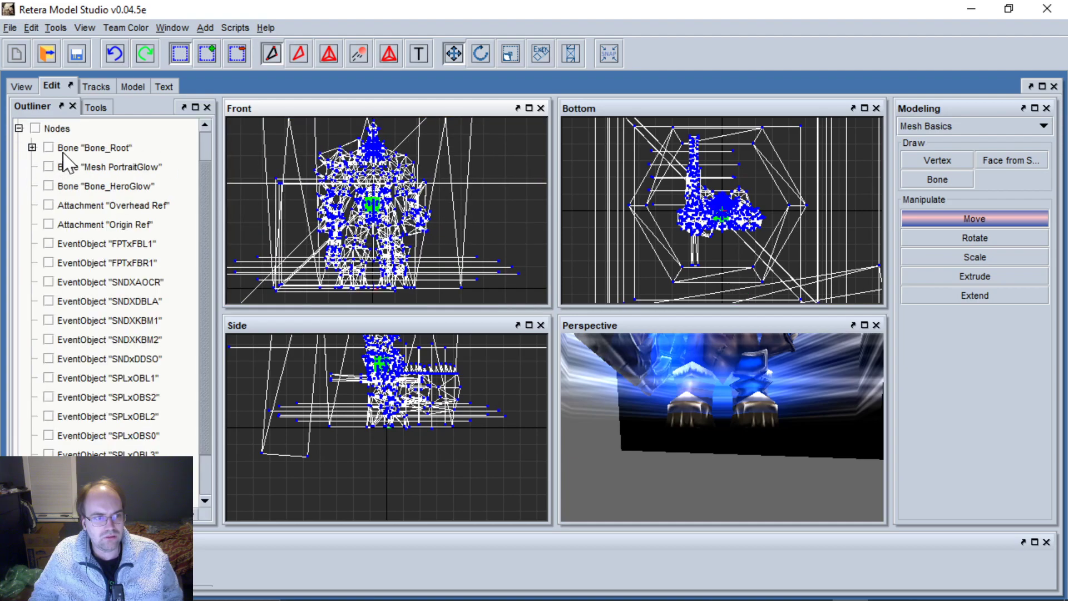
{"action": "left_click", "coordinate": [32, 147]}
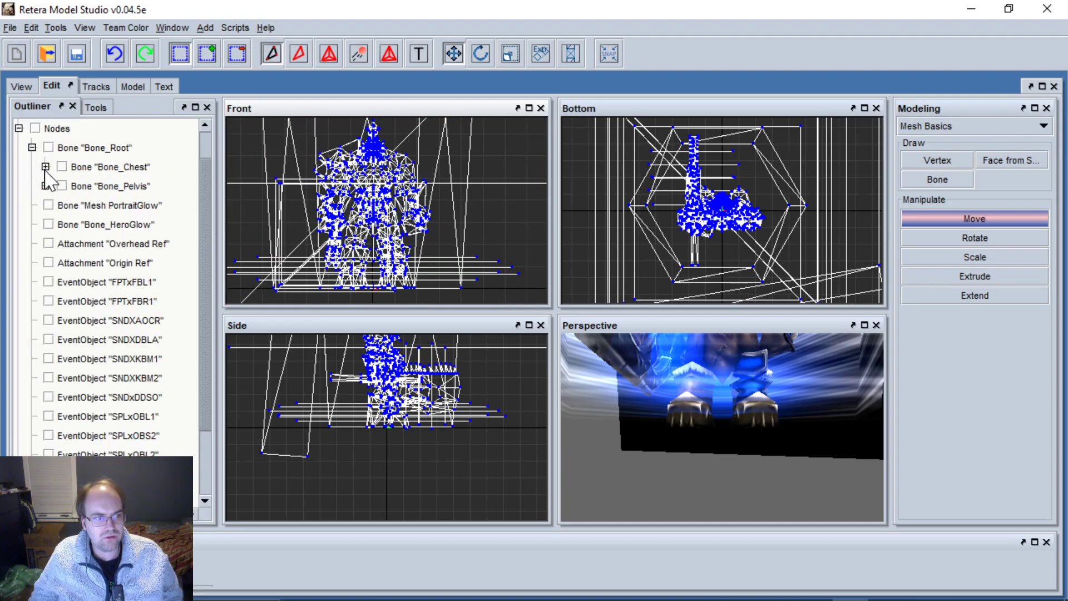
{"action": "left_click", "coordinate": [45, 167]}
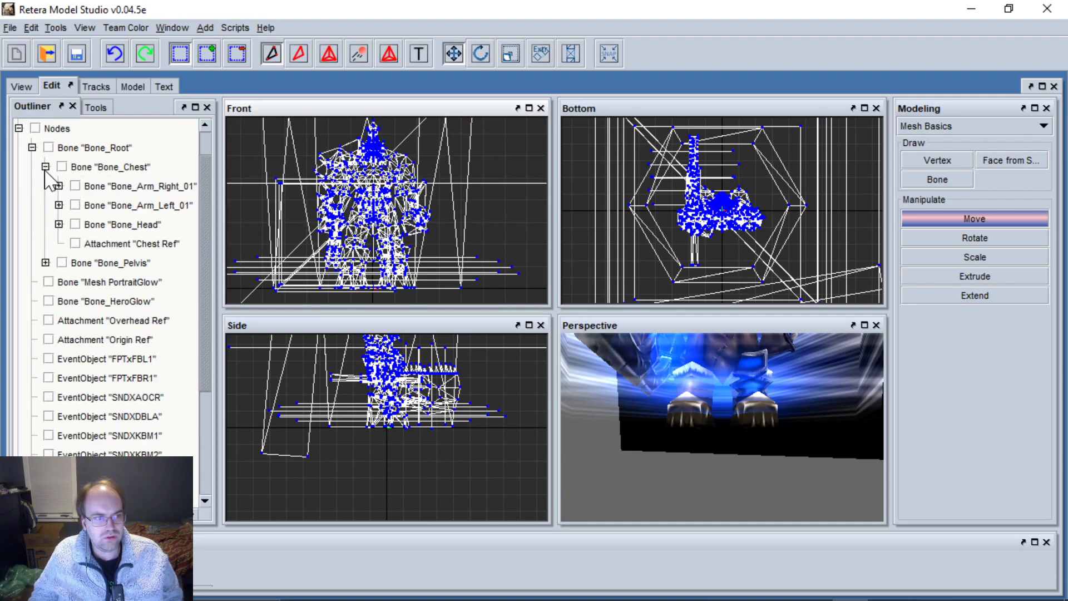
Make the Bone_Arm_Left_01 bone visible and examine its position and the whole model in the viewports.
{"action": "left_click", "coordinate": [59, 205]}
{"action": "left_click", "coordinate": [75, 205]}
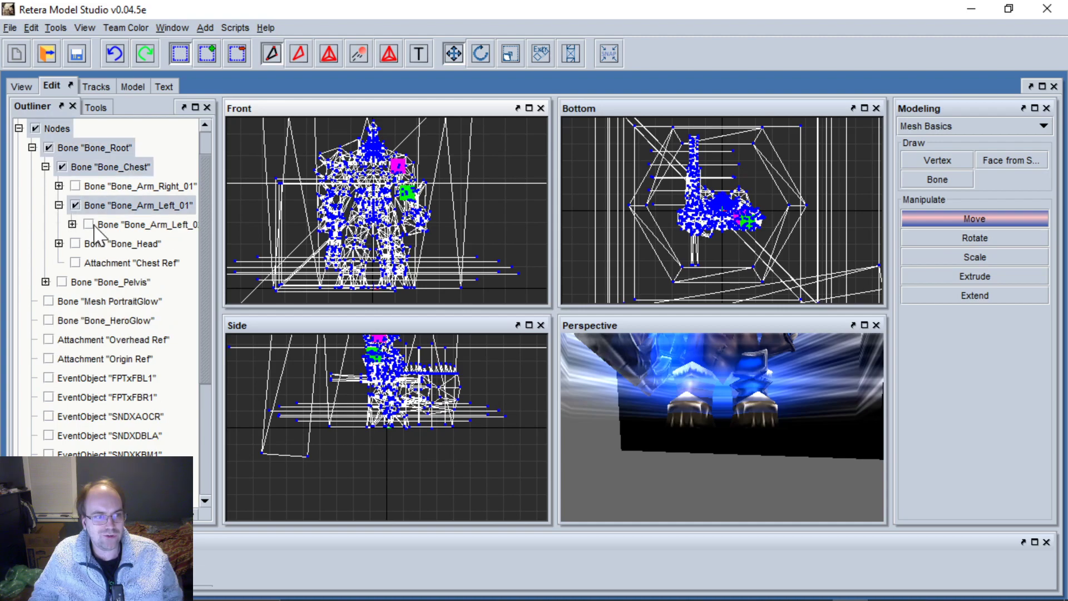
{"action": "scroll", "coordinate": [411, 161], "scroll_direction": "up", "scroll_amount": 2}
{"action": "scroll", "coordinate": [410, 161], "scroll_direction": "down", "scroll_amount": 2}
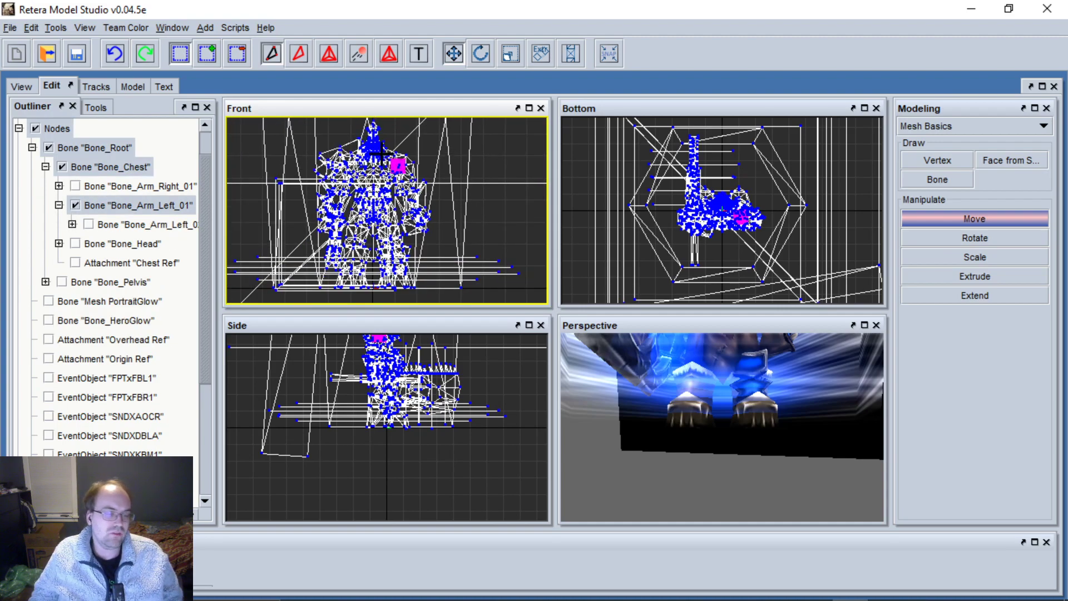
{"action": "scroll", "coordinate": [389, 158], "scroll_direction": "down", "scroll_amount": 1}
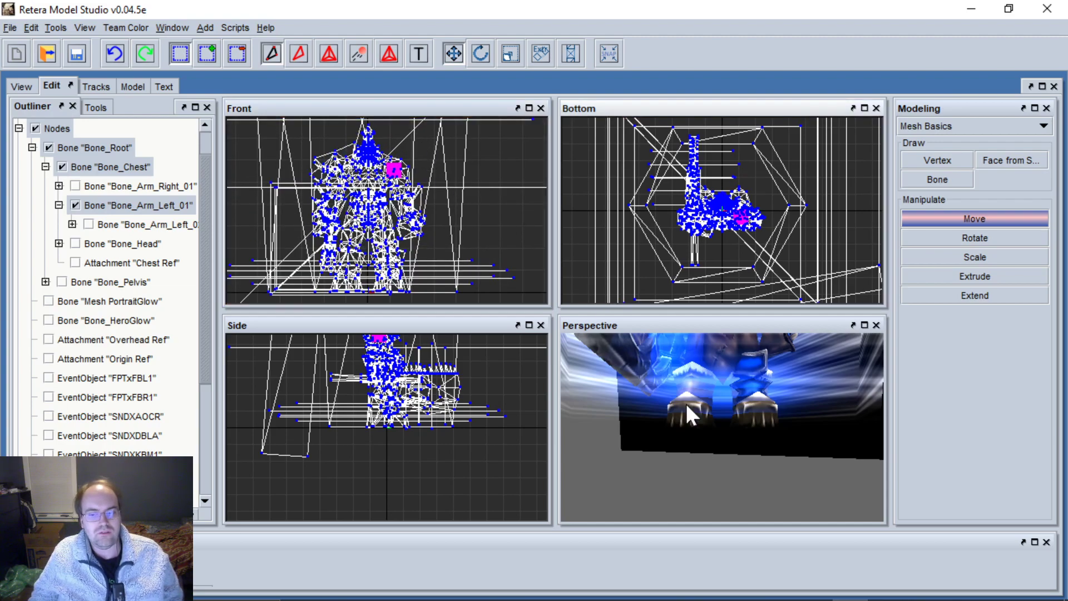
{"action": "middle_click_drag", "start_coordinate": [734, 343], "coordinate": [698, 355]}
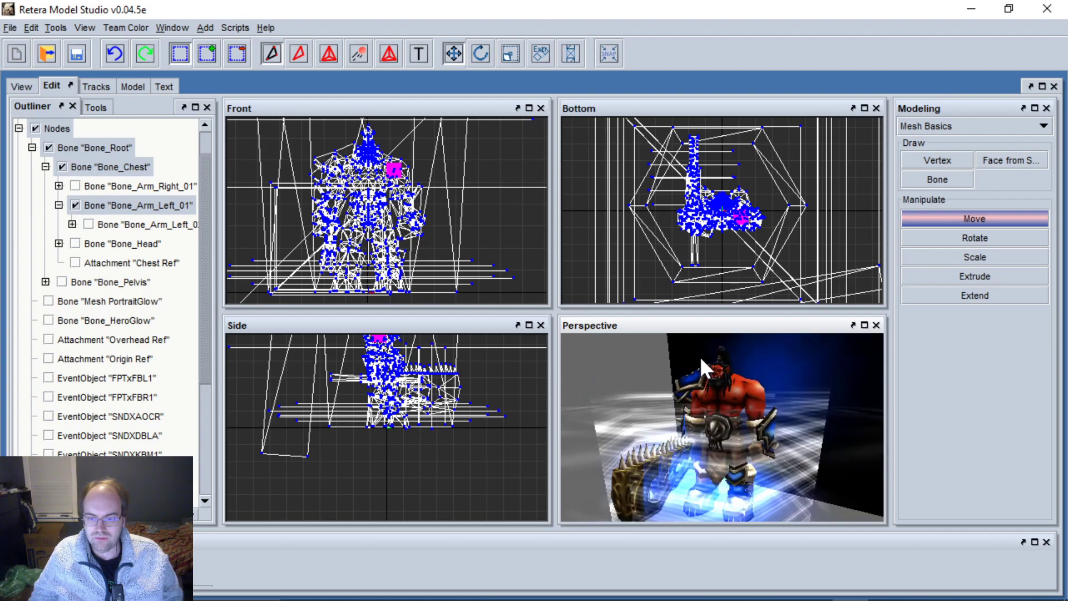
Switch back to the GrommashHellscreamV2 model and view it from a lower angle in perspective.
{"action": "left_click", "coordinate": [172, 27]}
{"action": "left_click", "coordinate": [194, 98]}
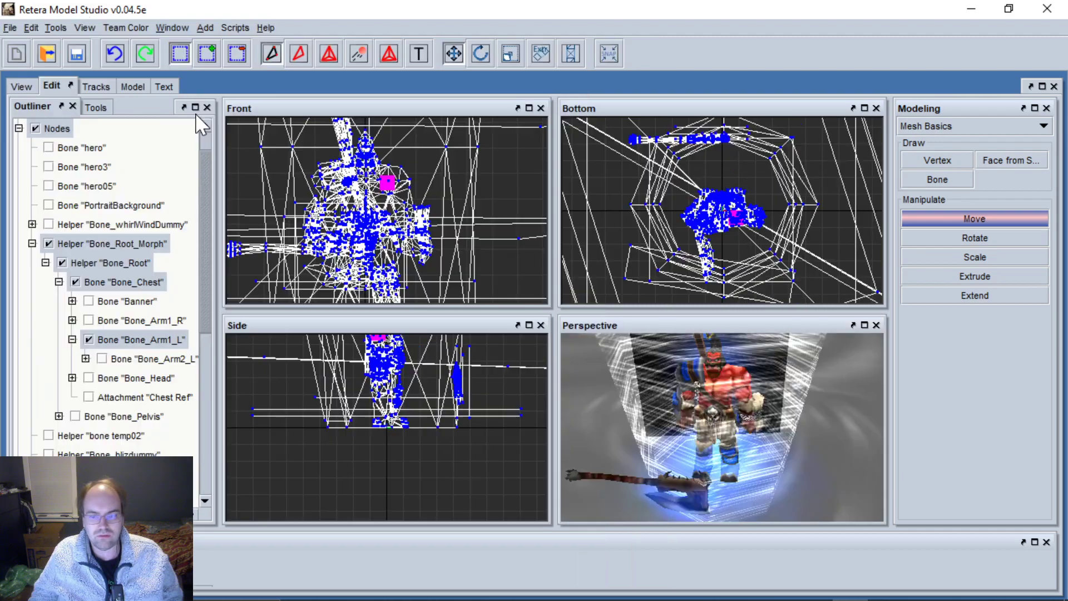
{"action": "middle_click_drag", "start_coordinate": [803, 503], "coordinate": [784, 460]}
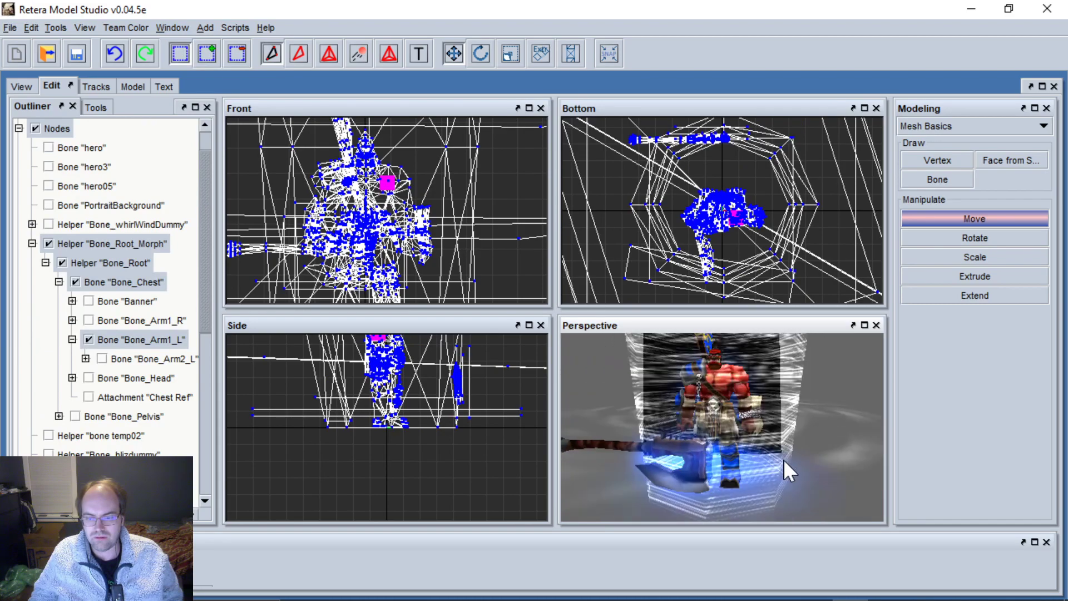
Start importing the GrommashHellscream model from the workspace into GrommashHellscreamV2.
{"action": "left_click", "coordinate": [11, 28]}
{"action": "mouse_move", "coordinate": [42, 114]}
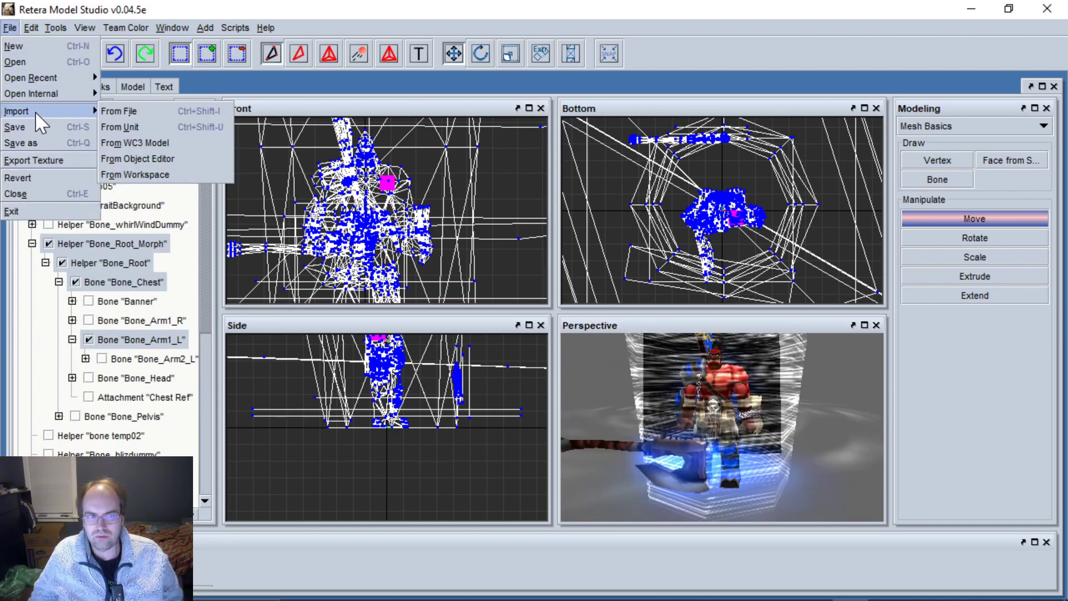
{"action": "left_click", "coordinate": [158, 173]}
{"action": "left_click", "coordinate": [532, 321]}
{"action": "left_click", "coordinate": [534, 341]}
{"action": "left_click", "coordinate": [505, 347]}
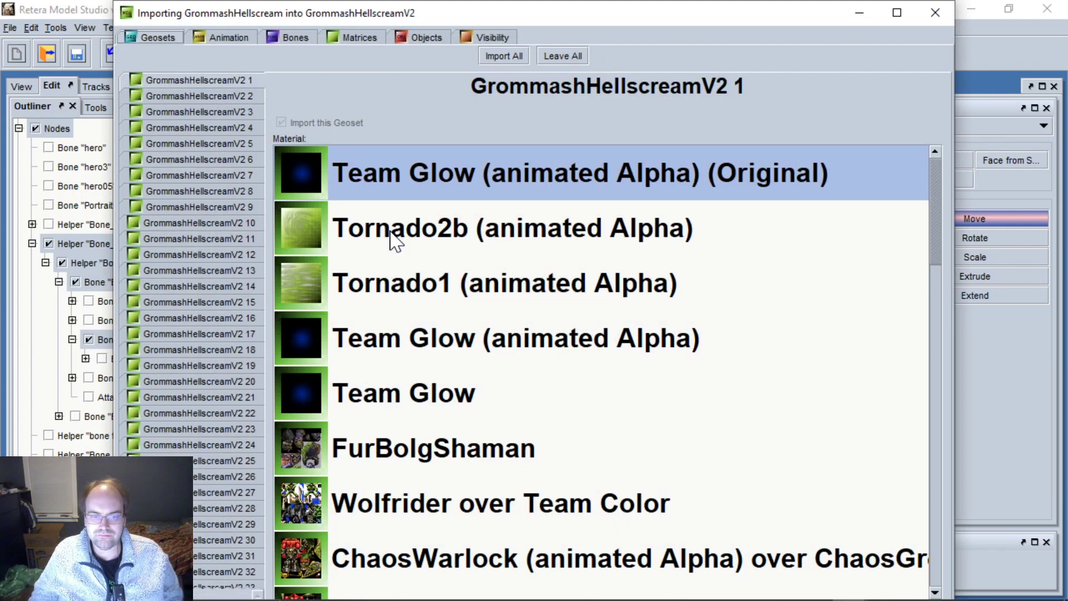
Enlarge the import window and review the geosets listed for both models.
{"action": "double_click", "coordinate": [389, 8]}
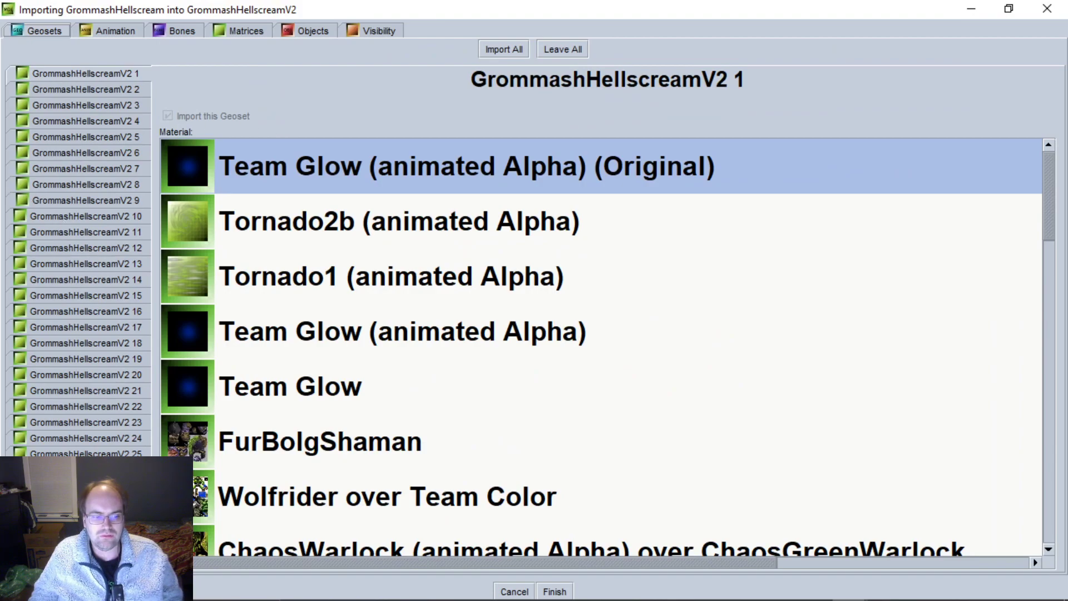
{"action": "scroll", "coordinate": [78, 262], "scroll_direction": "down", "scroll_amount": 5}
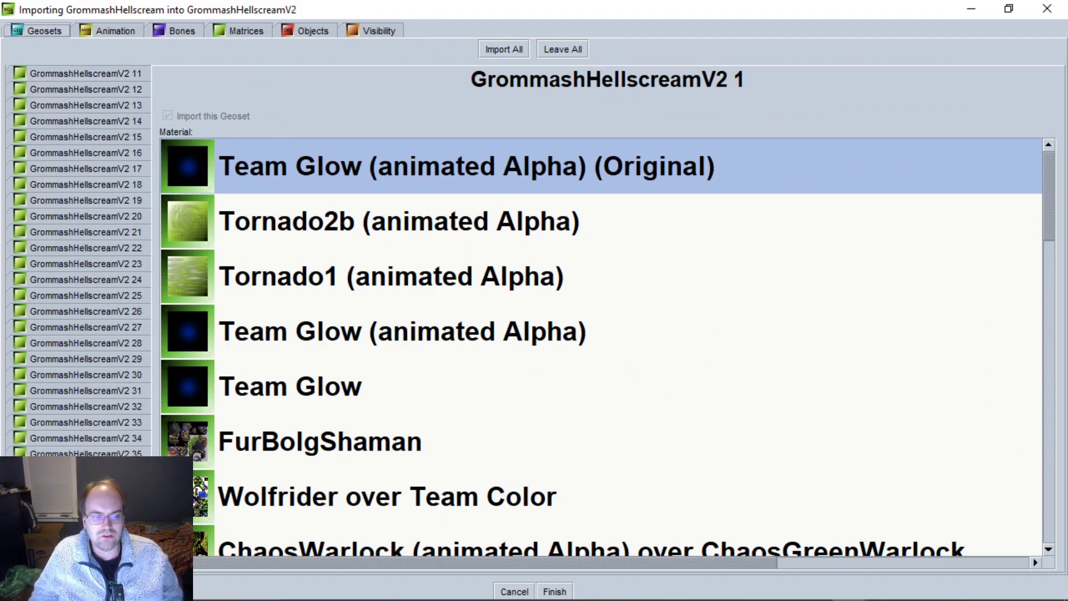
{"action": "scroll", "coordinate": [78, 262], "scroll_direction": "down", "scroll_amount": 4}
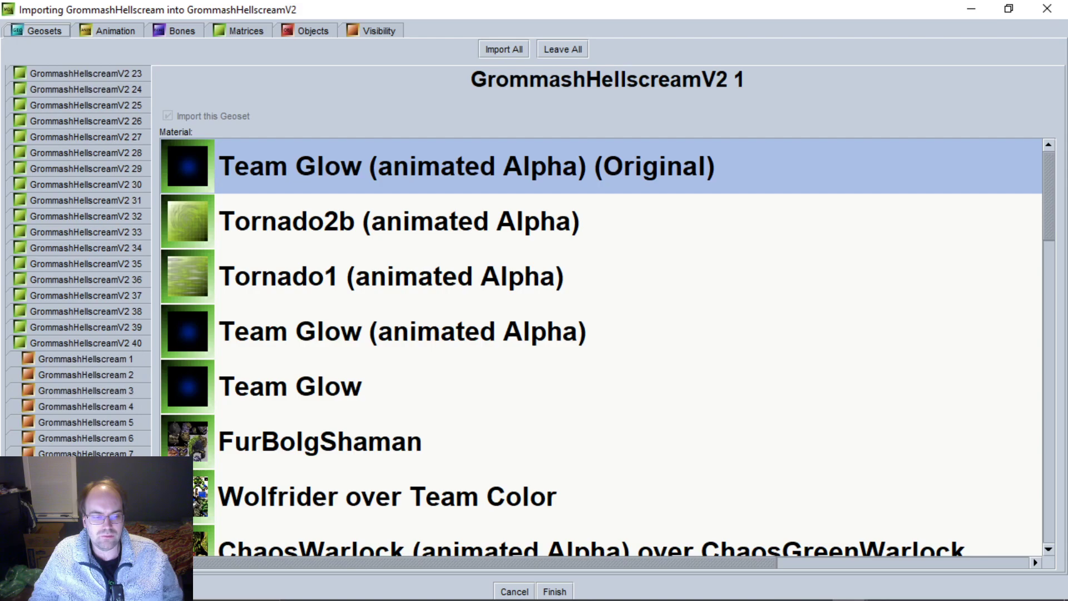
{"action": "scroll", "coordinate": [77, 262], "scroll_direction": "down", "scroll_amount": 1}
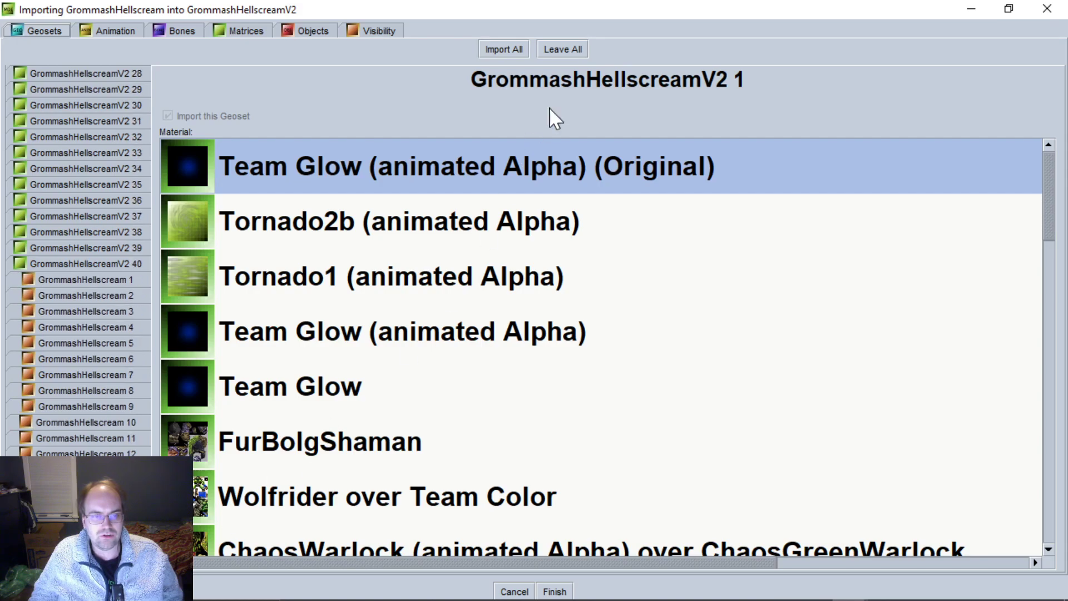
Set the animation import to clear pre-existing animations and bring in every GrommashHellscream sequence as-is.
{"action": "left_click", "coordinate": [149, 31]}
{"action": "left_click", "coordinate": [112, 31]}
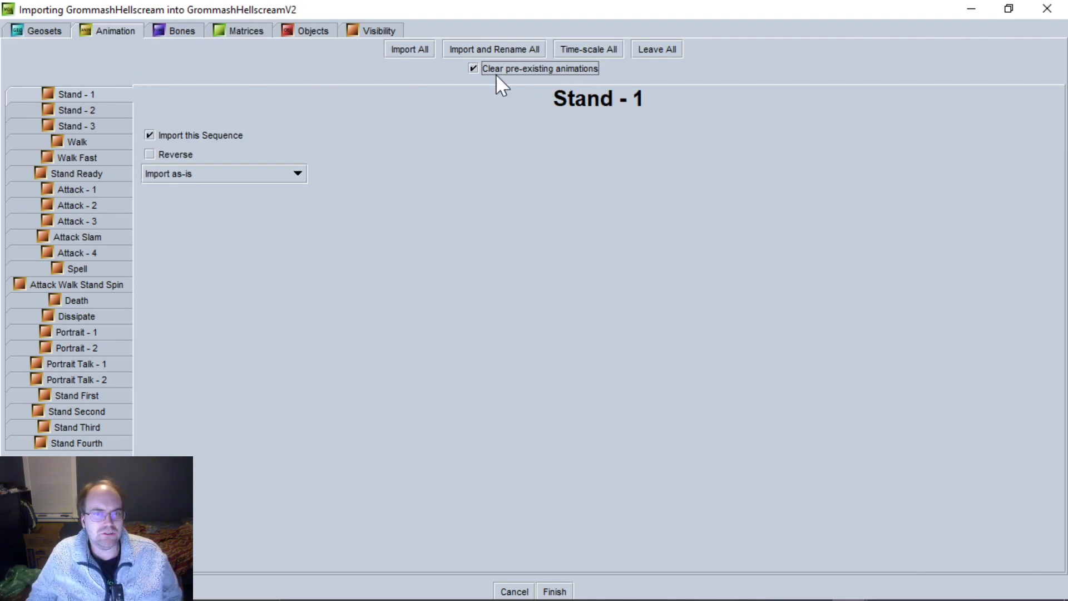
{"action": "left_click", "coordinate": [69, 158]}
{"action": "left_click", "coordinate": [77, 207]}
{"action": "left_click", "coordinate": [80, 255]}
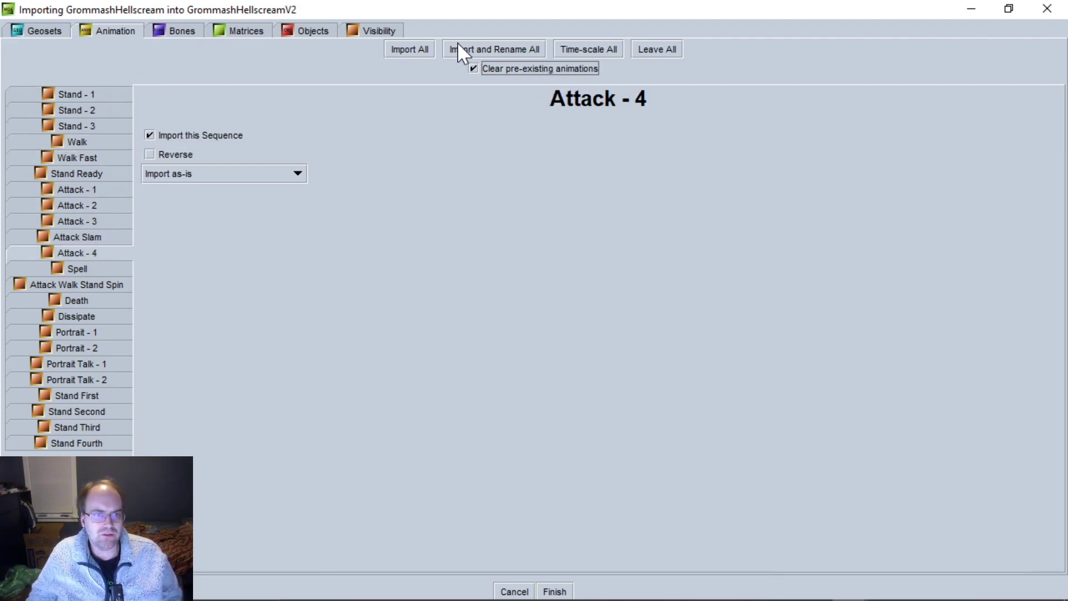
{"action": "left_click", "coordinate": [56, 171]}
{"action": "left_click", "coordinate": [77, 142]}
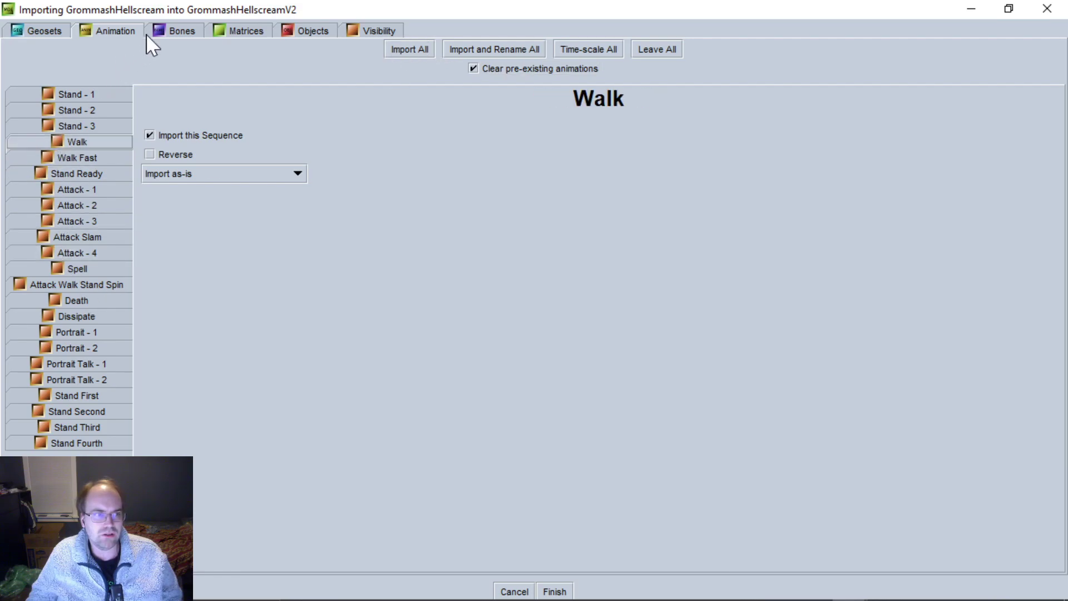
{"action": "left_click", "coordinate": [171, 29]}
{"action": "left_click", "coordinate": [129, 29]}
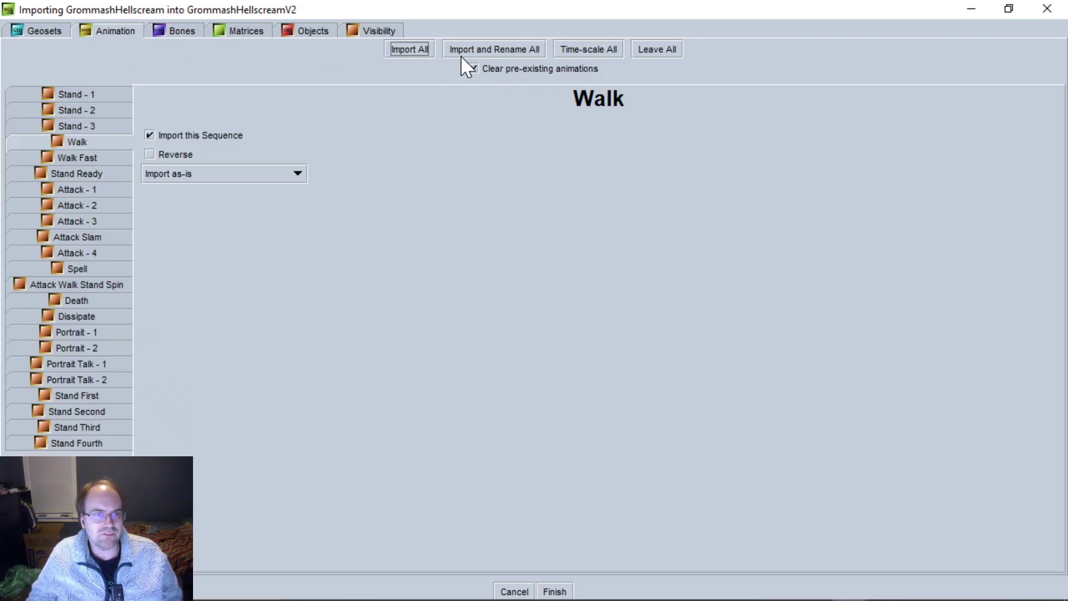
Set all bones to import motion to pre-existing bones and check the matches for Bone_Root and Bone_Chest.
{"action": "left_click", "coordinate": [179, 29]}
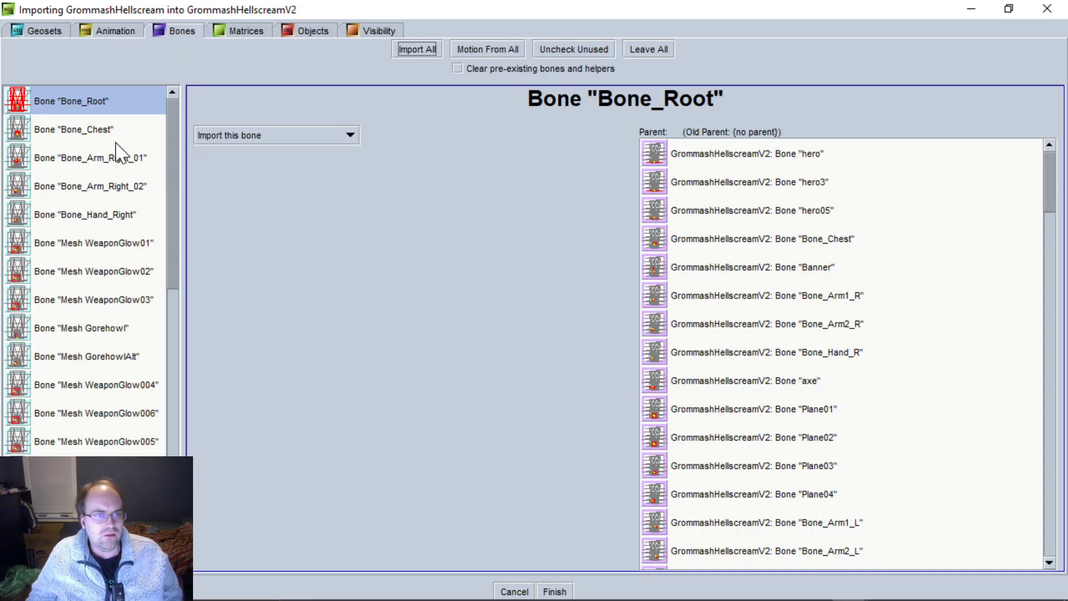
{"action": "scroll", "coordinate": [119, 183], "scroll_direction": "down", "scroll_amount": 10}
{"action": "scroll", "coordinate": [117, 189], "scroll_direction": "up", "scroll_amount": 10}
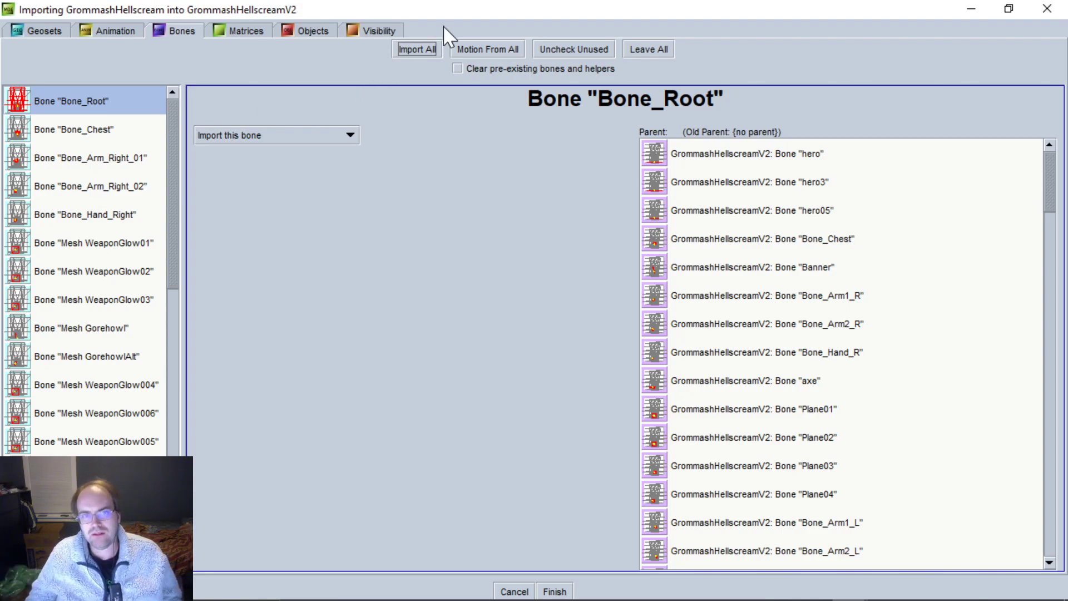
{"action": "left_click", "coordinate": [499, 47]}
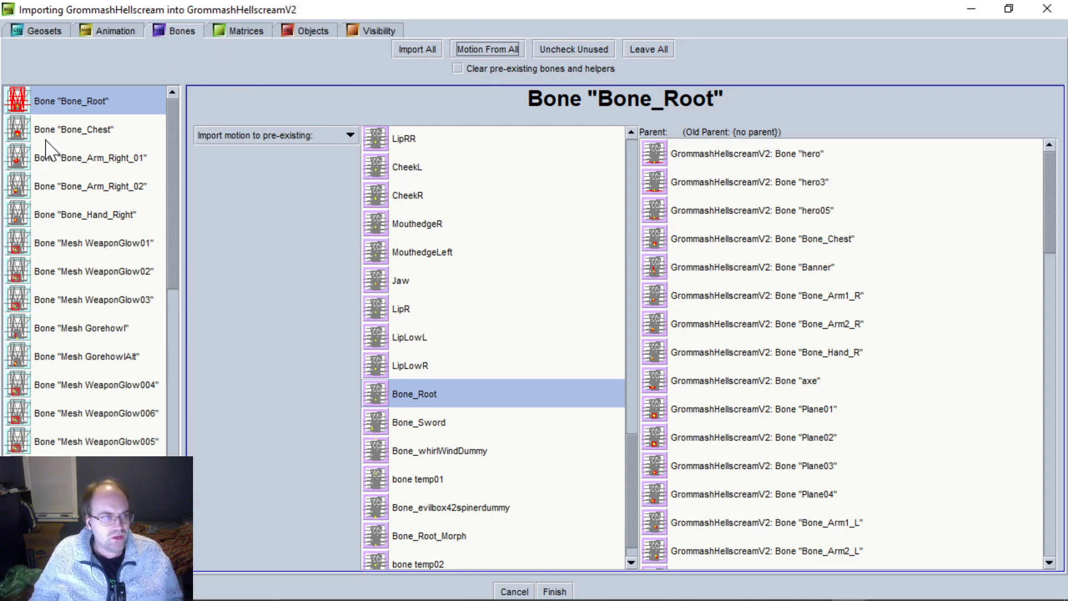
{"action": "scroll", "coordinate": [545, 384], "scroll_direction": "down", "scroll_amount": 5}
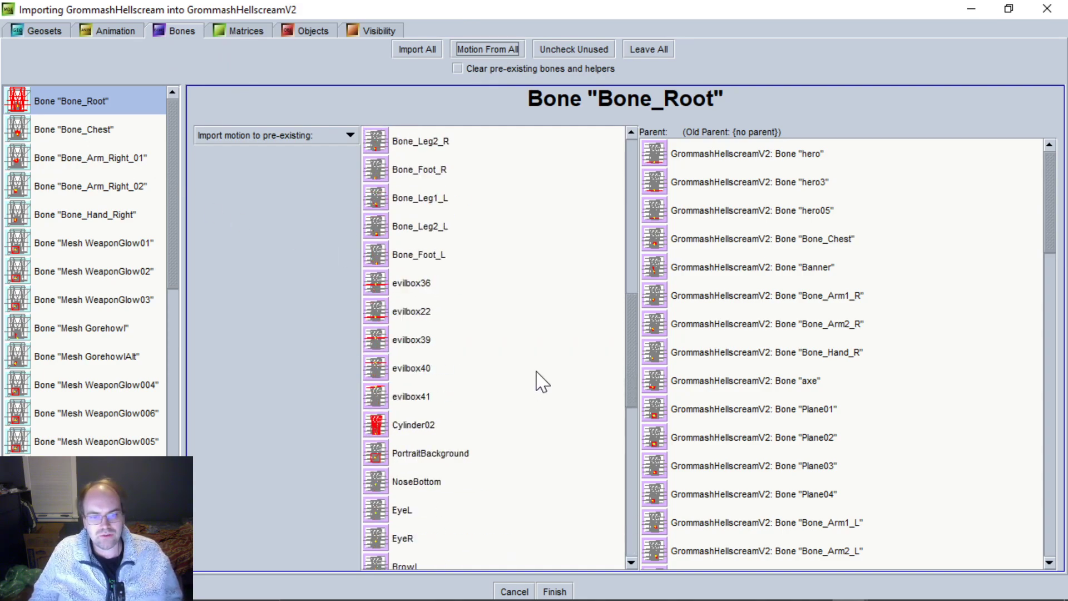
{"action": "scroll", "coordinate": [537, 340], "scroll_direction": "up", "scroll_amount": 8}
{"action": "scroll", "coordinate": [537, 340], "scroll_direction": "down", "scroll_amount": 14}
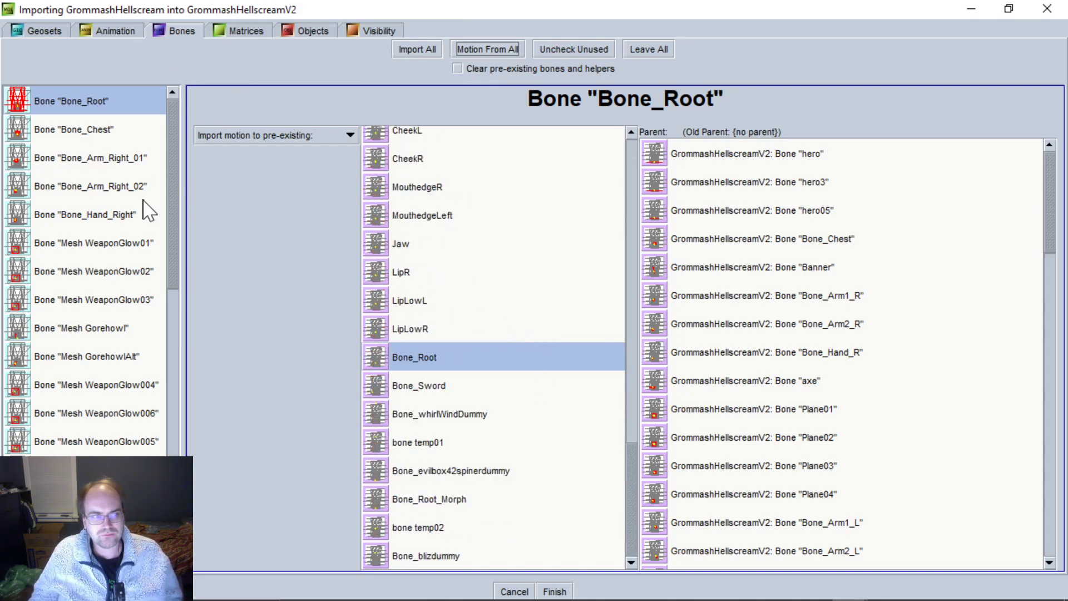
{"action": "left_click", "coordinate": [94, 134]}
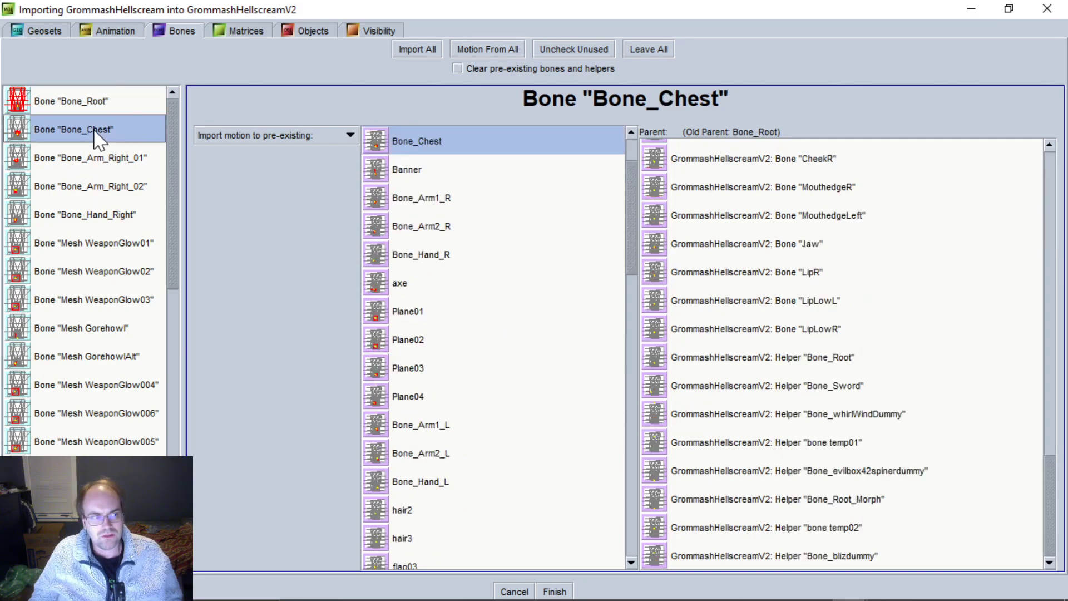
{"action": "scroll", "coordinate": [437, 222], "scroll_direction": "up", "scroll_amount": 1}
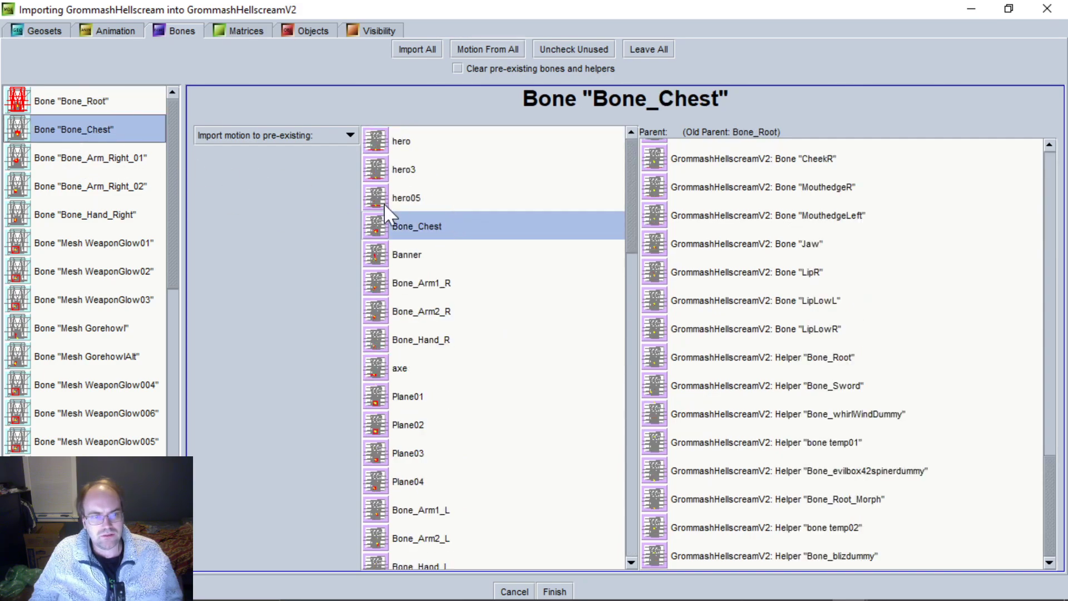
Assign the motion of Bone_Arm_Right_01, Bone_Arm_Right_02 and Bone_Hand_Right to Bone_Arm1_R, Bone_Arm2_R and Bone_Hand_R respectively.
{"action": "left_click", "coordinate": [132, 167]}
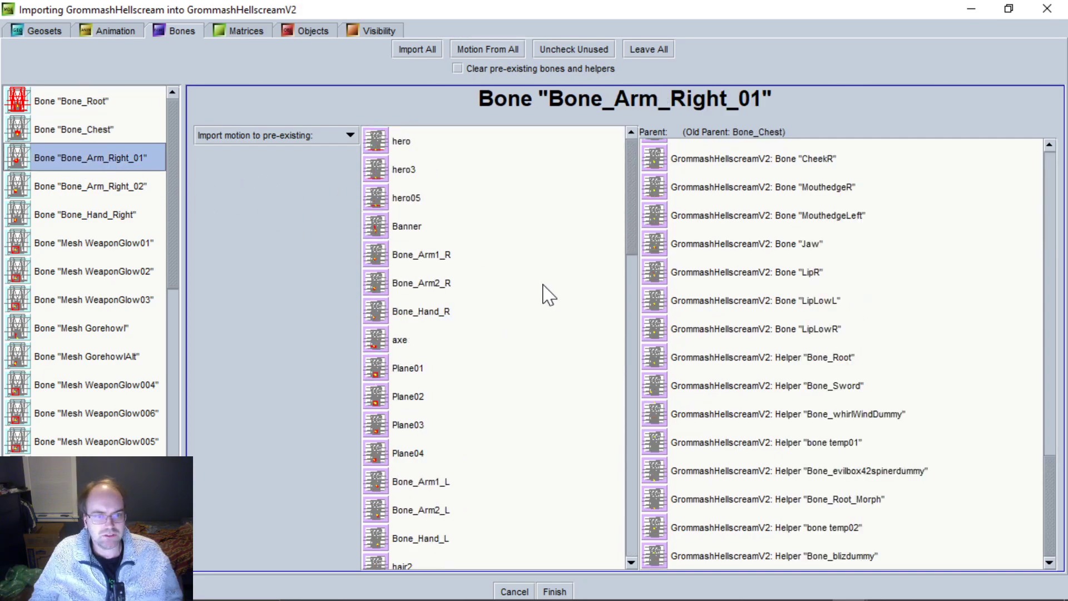
{"action": "left_click", "coordinate": [461, 255]}
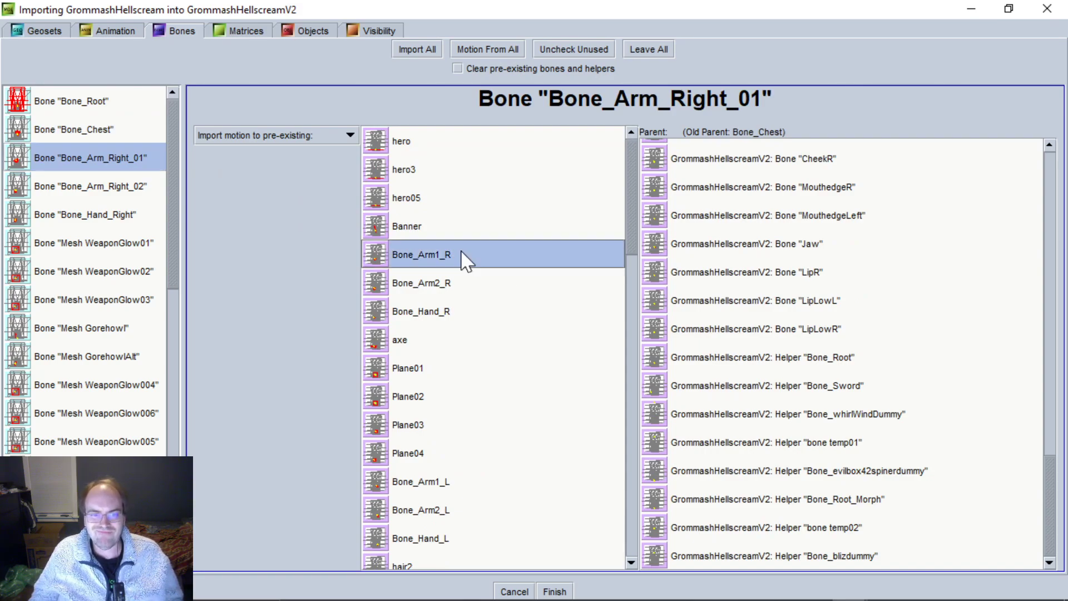
{"action": "left_click", "coordinate": [134, 189]}
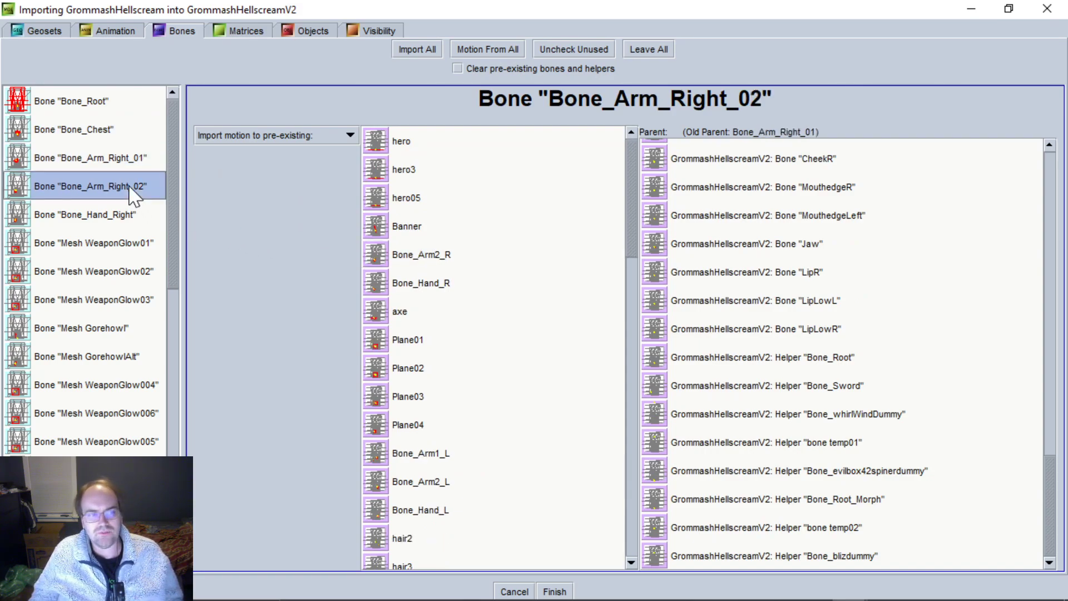
{"action": "left_click", "coordinate": [466, 260]}
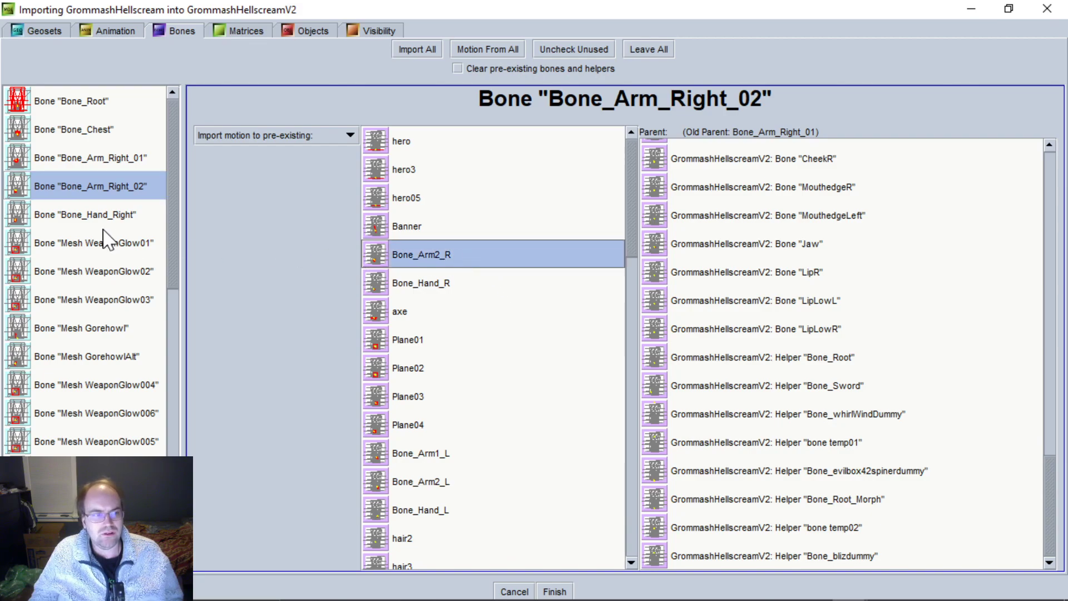
{"action": "left_click", "coordinate": [109, 218]}
{"action": "left_click", "coordinate": [507, 261]}
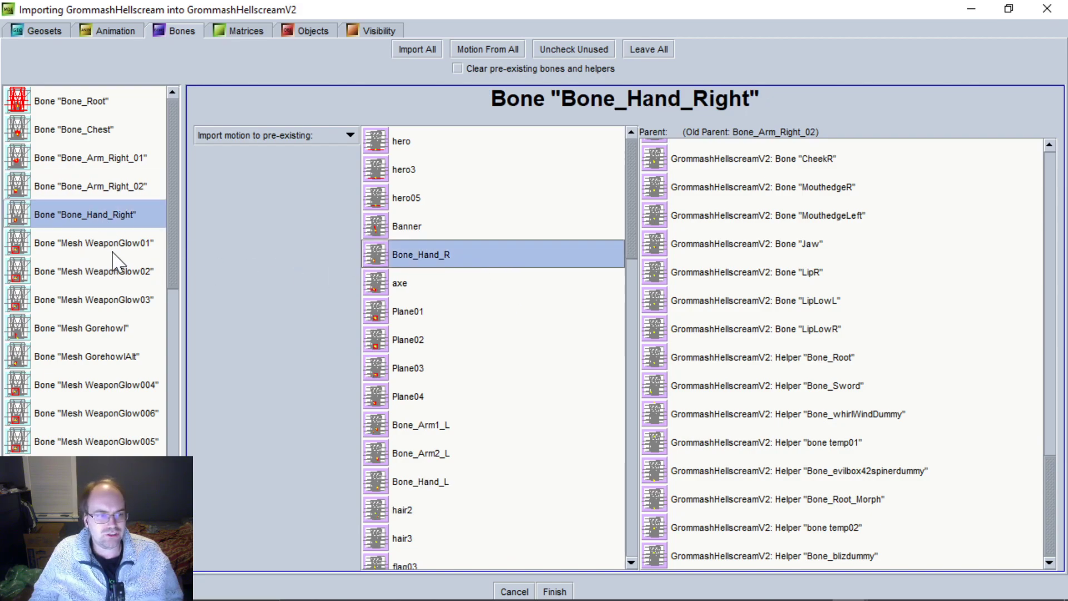
Assign the motion of the Mesh Gorehowl bone to the pre-existing Bone_Sword.
{"action": "scroll", "coordinate": [108, 272], "scroll_direction": "down", "scroll_amount": 1}
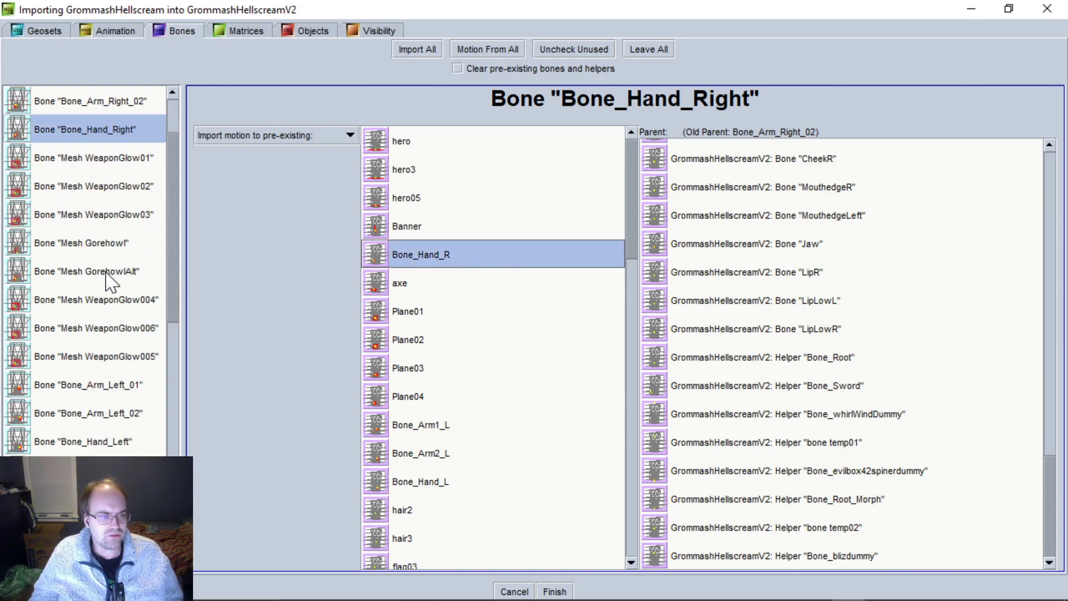
{"action": "left_click", "coordinate": [118, 244]}
{"action": "scroll", "coordinate": [449, 311], "scroll_direction": "down", "scroll_amount": 10}
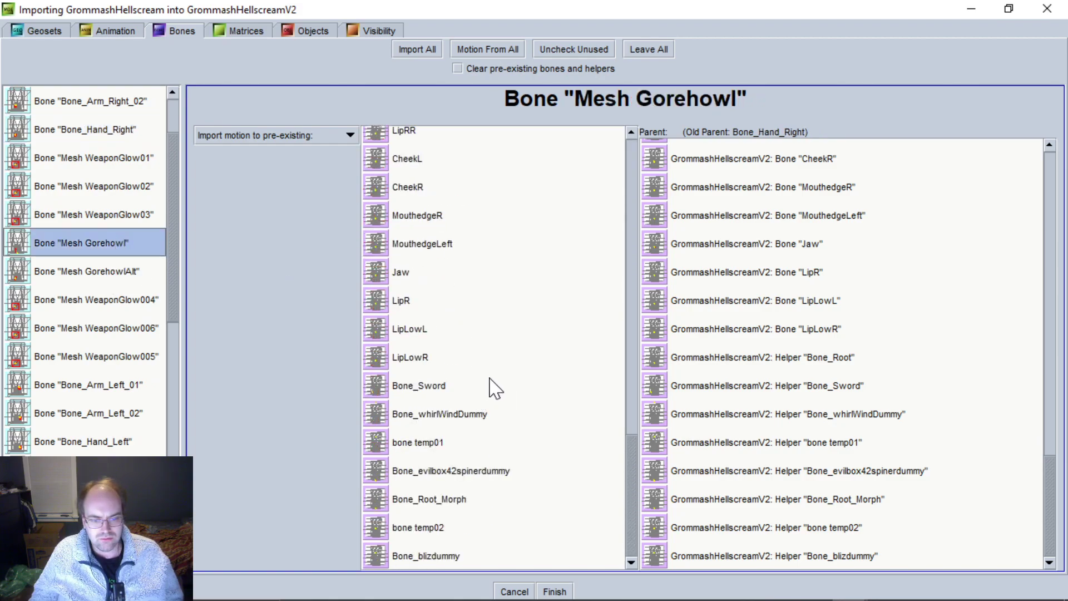
{"action": "scroll", "coordinate": [507, 386], "scroll_direction": "up", "scroll_amount": 10}
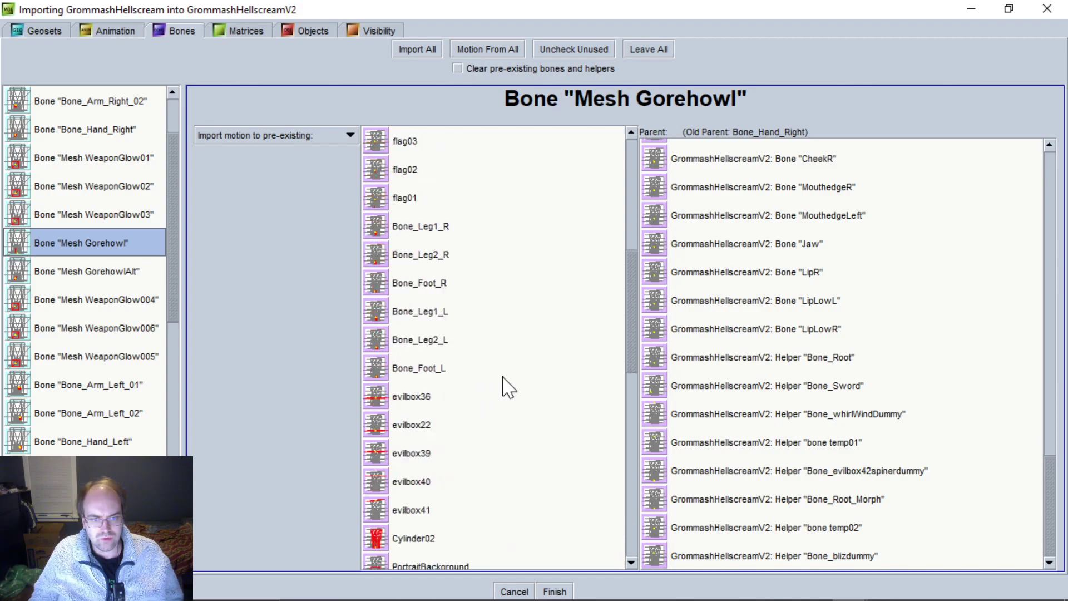
{"action": "scroll", "coordinate": [508, 387], "scroll_direction": "down", "scroll_amount": 10}
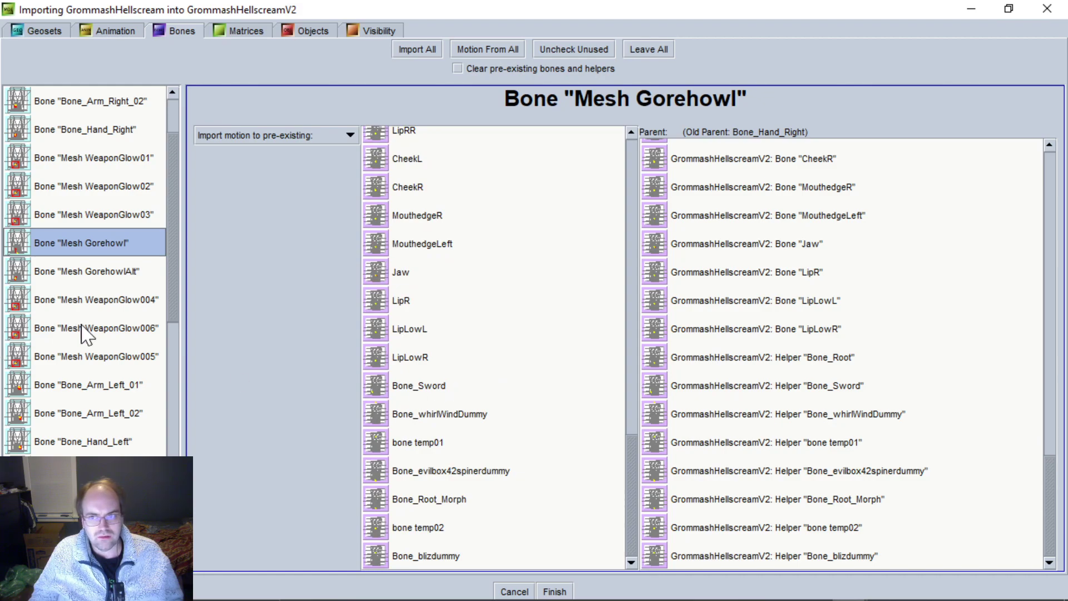
{"action": "left_click", "coordinate": [447, 385]}
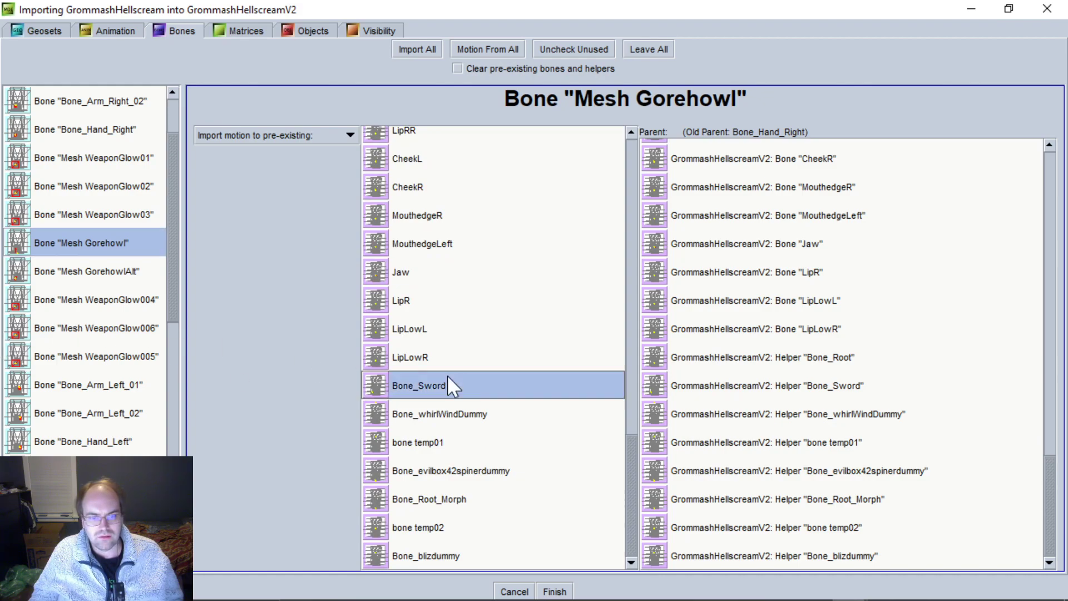
Assign the motion of Bone_Arm_Left_01, Bone_Arm_Left_02 and Bone_Hand_Left to Bone_Arm1_L, Bone_Arm2_L and Bone_Hand_L respectively.
{"action": "left_click", "coordinate": [73, 273]}
{"action": "left_click", "coordinate": [83, 302]}
{"action": "scroll", "coordinate": [110, 339], "scroll_direction": "down", "scroll_amount": 2}
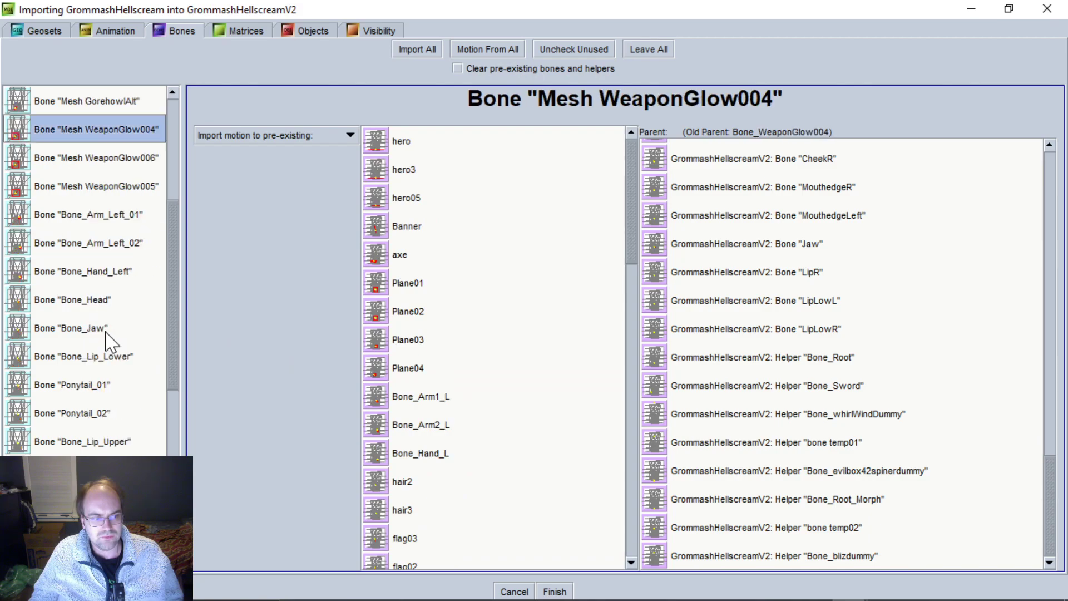
{"action": "left_click", "coordinate": [127, 220]}
{"action": "scroll", "coordinate": [453, 331], "scroll_direction": "down", "scroll_amount": 1}
{"action": "left_click", "coordinate": [451, 312]}
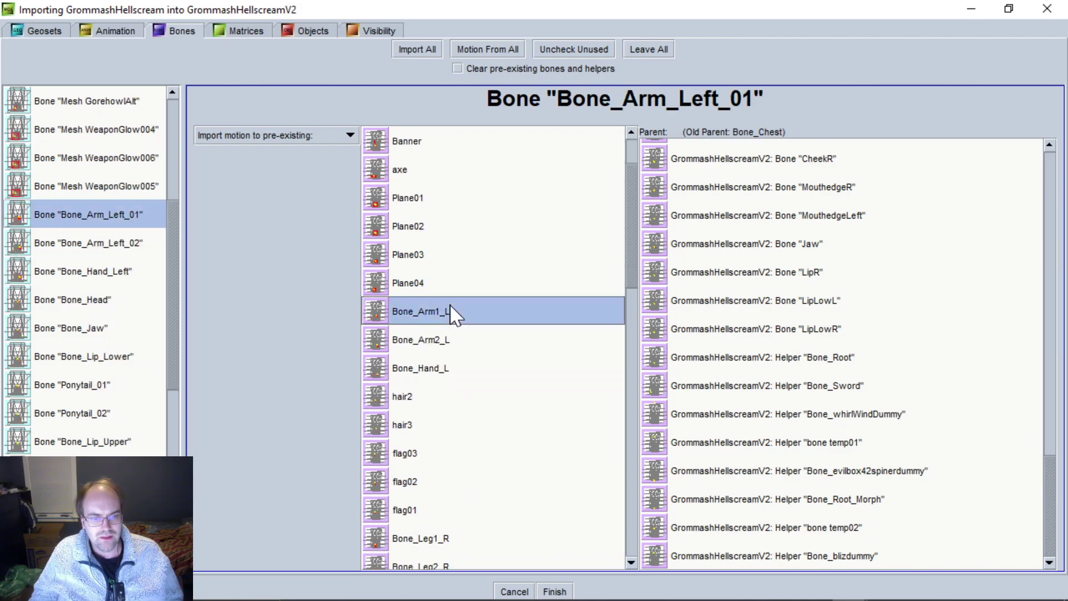
{"action": "left_click", "coordinate": [63, 248]}
{"action": "left_click", "coordinate": [484, 395]}
{"action": "left_click", "coordinate": [64, 275]}
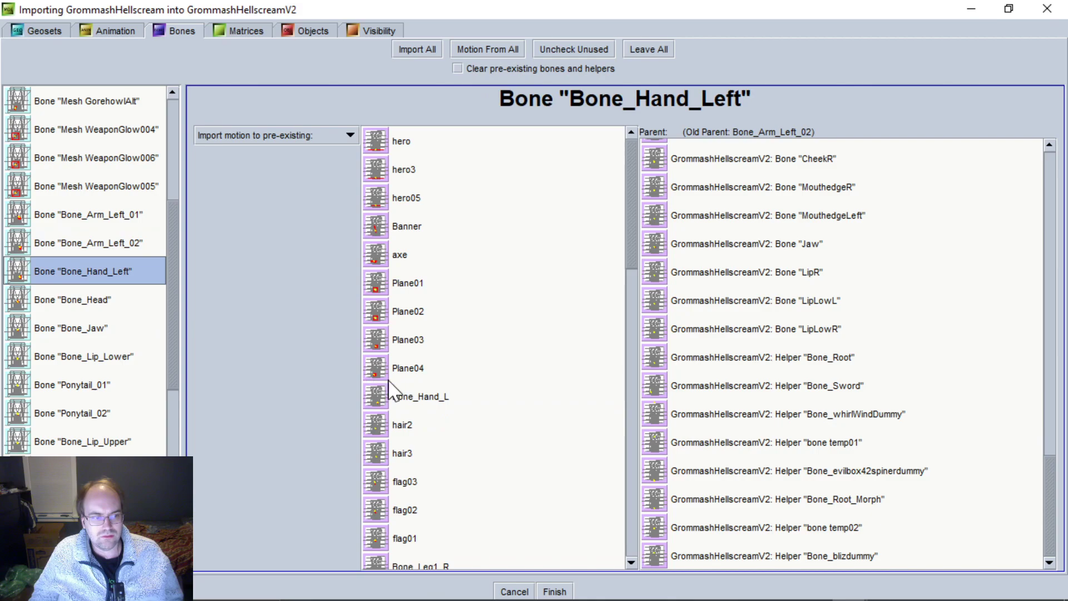
{"action": "scroll", "coordinate": [423, 395], "scroll_direction": "down", "scroll_amount": 1}
{"action": "left_click", "coordinate": [467, 317]}
Check the motion match for Bone_Head and assign the motion of Bone_Jaw to the pre-existing Jaw bone.
{"action": "scroll", "coordinate": [109, 339], "scroll_direction": "down", "scroll_amount": 1}
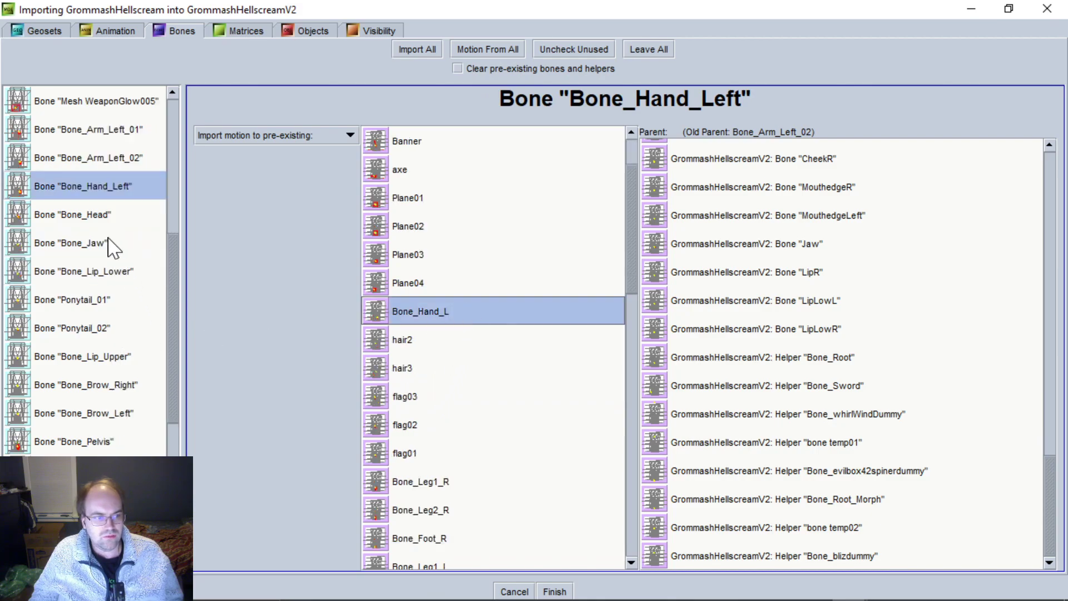
{"action": "left_click", "coordinate": [103, 217]}
{"action": "scroll", "coordinate": [512, 362], "scroll_direction": "down", "scroll_amount": 3}
{"action": "scroll", "coordinate": [511, 362], "scroll_direction": "up", "scroll_amount": 5}
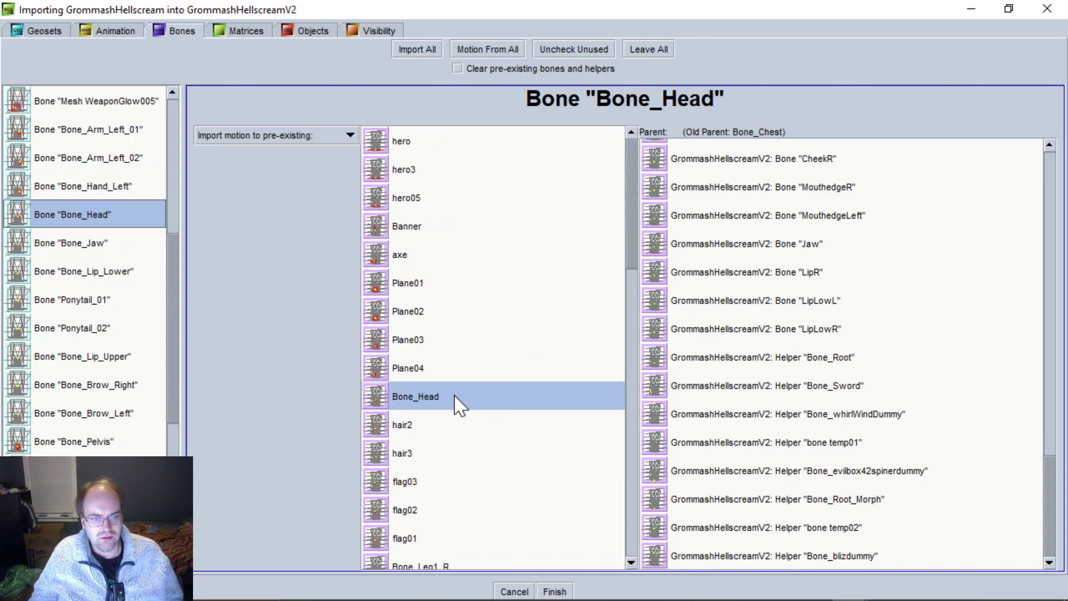
{"action": "left_click", "coordinate": [106, 244]}
{"action": "scroll", "coordinate": [542, 339], "scroll_direction": "down", "scroll_amount": 12}
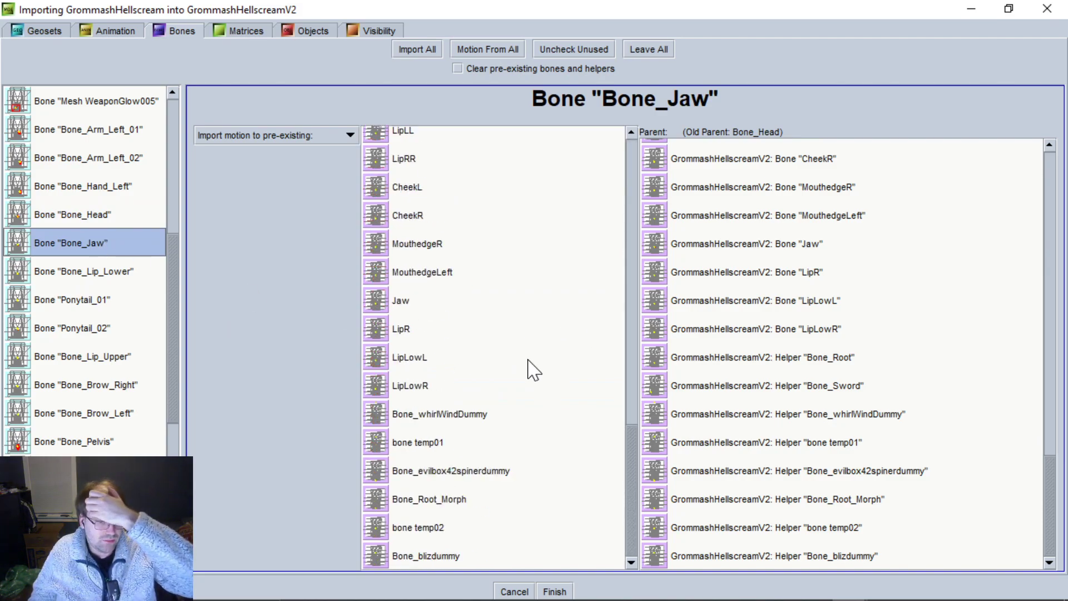
{"action": "left_click", "coordinate": [410, 298]}
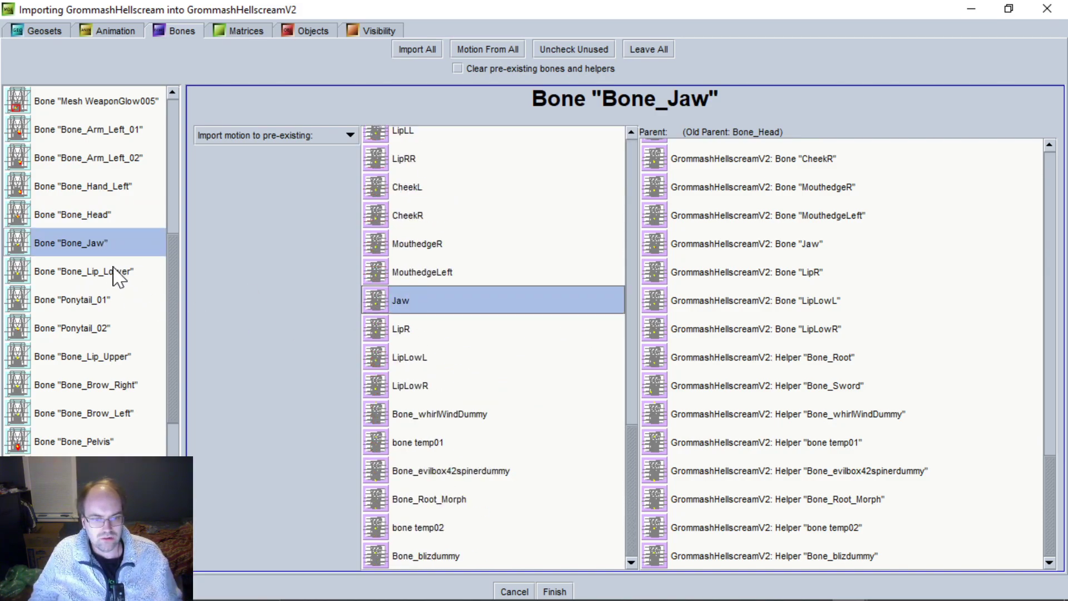
Assign the motion of Bone_Lip_Lower to the pre-existing LipL bone.
{"action": "left_click", "coordinate": [117, 272]}
{"action": "scroll", "coordinate": [542, 348], "scroll_direction": "down", "scroll_amount": 10}
{"action": "scroll", "coordinate": [519, 346], "scroll_direction": "up", "scroll_amount": 1}
{"action": "scroll", "coordinate": [508, 346], "scroll_direction": "down", "scroll_amount": 1}
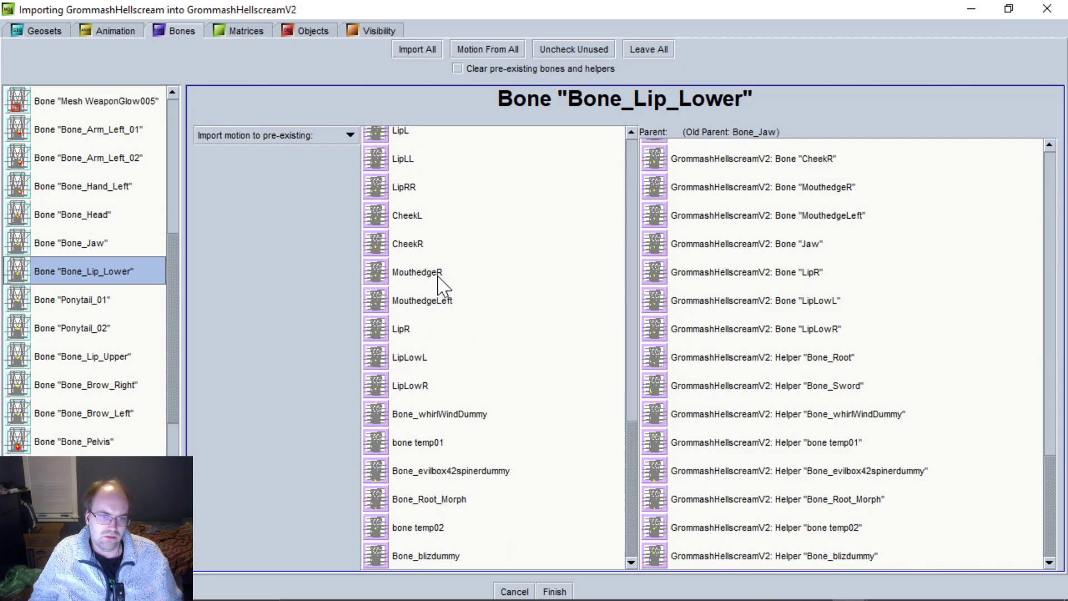
{"action": "scroll", "coordinate": [453, 281], "scroll_direction": "up", "scroll_amount": 3}
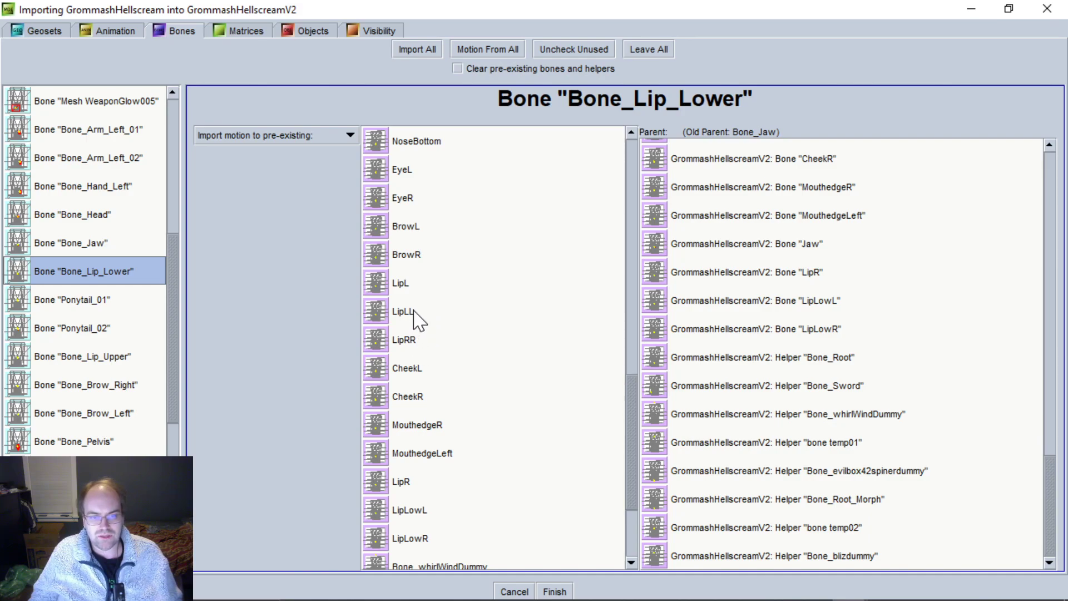
{"action": "scroll", "coordinate": [418, 320], "scroll_direction": "up", "scroll_amount": 1}
{"action": "scroll", "coordinate": [460, 314], "scroll_direction": "down", "scroll_amount": 1}
{"action": "scroll", "coordinate": [459, 314], "scroll_direction": "down", "scroll_amount": 1}
{"action": "scroll", "coordinate": [460, 314], "scroll_direction": "up", "scroll_amount": 1}
{"action": "left_click", "coordinate": [446, 287]}
{"action": "scroll", "coordinate": [504, 402], "scroll_direction": "down", "scroll_amount": 2}
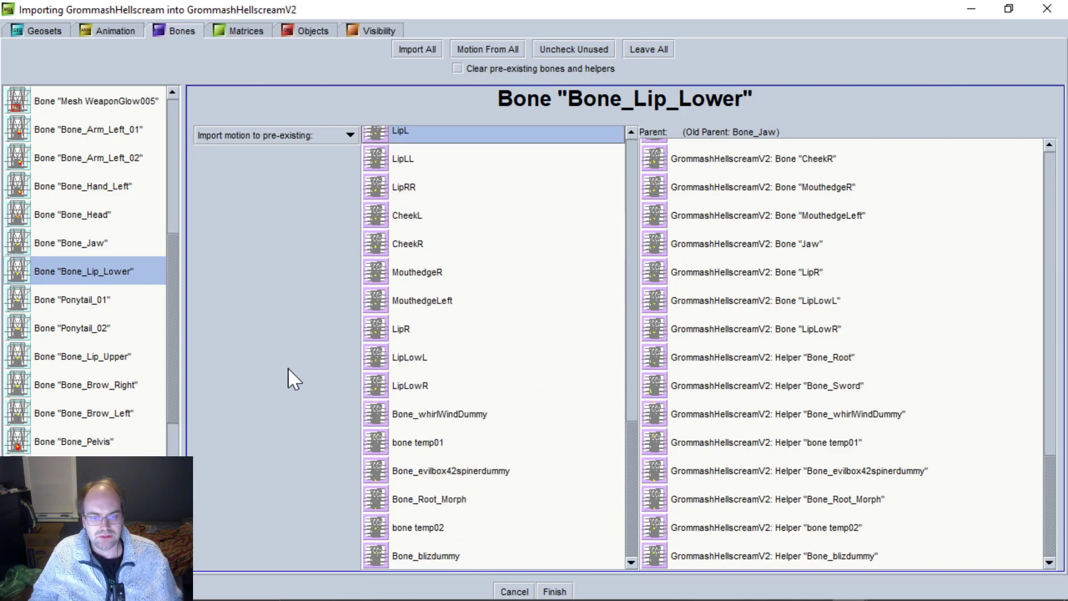
Assign the motion of Ponytail_01 to the pre-existing hair2 bone and the motion of Ponytail_02 to hair3.
{"action": "left_click", "coordinate": [94, 300]}
{"action": "scroll", "coordinate": [519, 355], "scroll_direction": "down", "scroll_amount": 8}
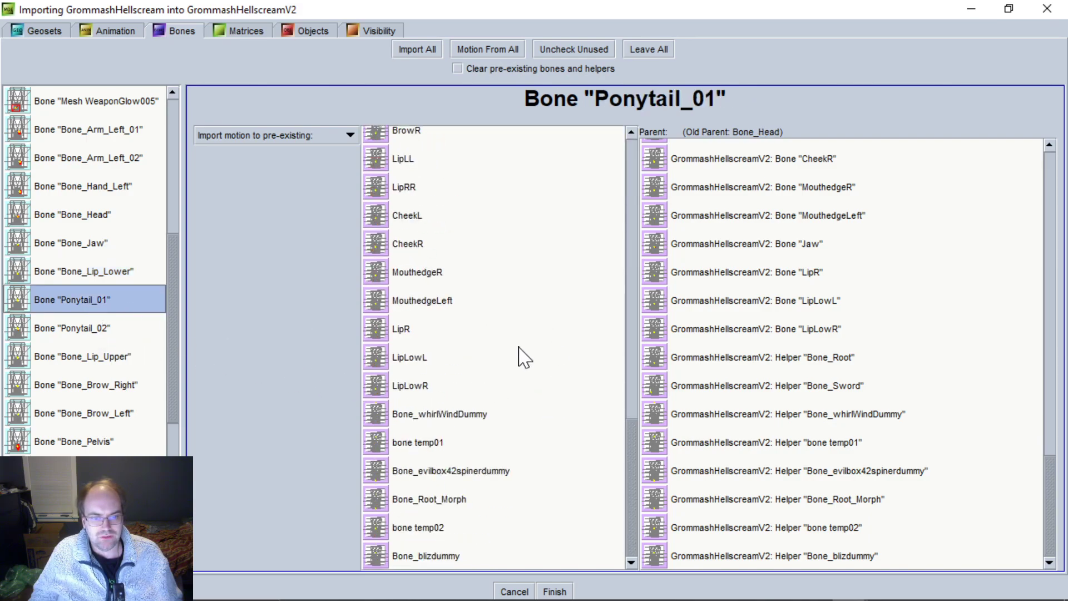
{"action": "scroll", "coordinate": [522, 358], "scroll_direction": "up", "scroll_amount": 4}
{"action": "scroll", "coordinate": [521, 357], "scroll_direction": "down", "scroll_amount": 5}
{"action": "scroll", "coordinate": [522, 358], "scroll_direction": "up", "scroll_amount": 15}
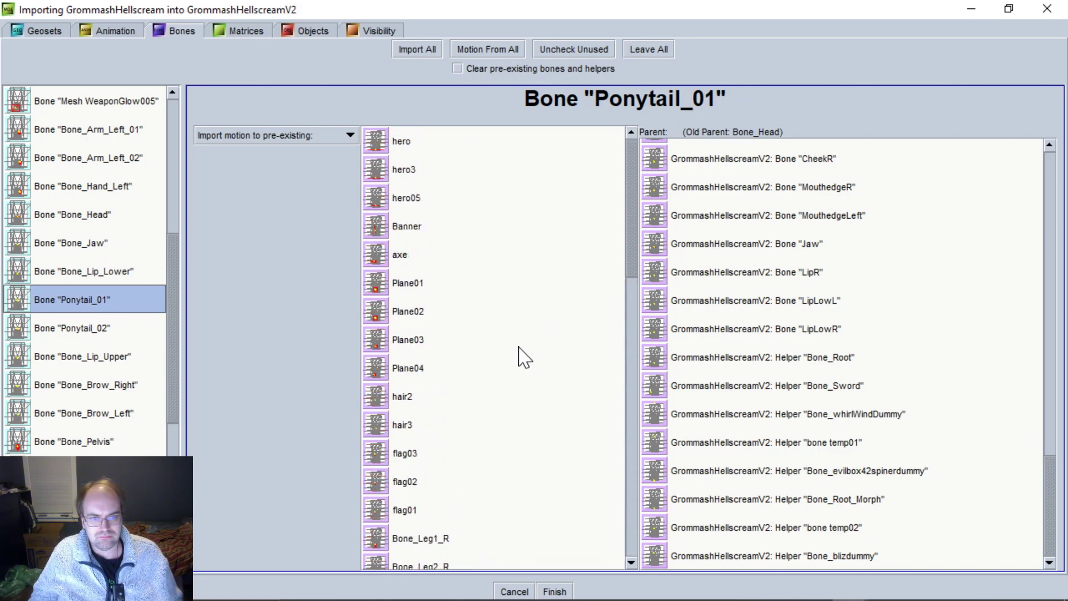
{"action": "left_click", "coordinate": [415, 399]}
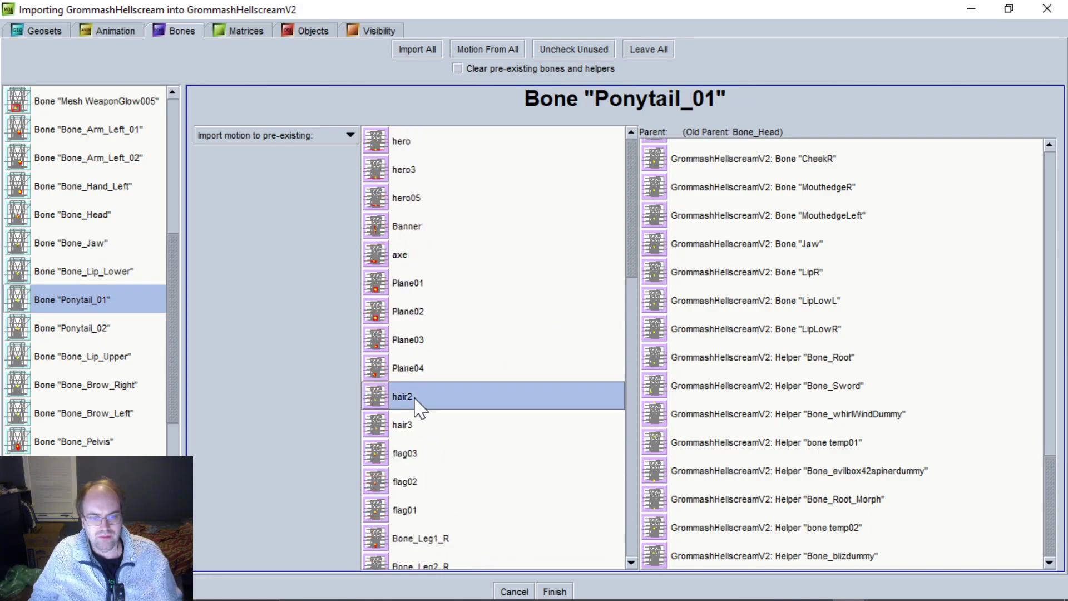
{"action": "left_click", "coordinate": [50, 333]}
{"action": "left_click", "coordinate": [424, 399]}
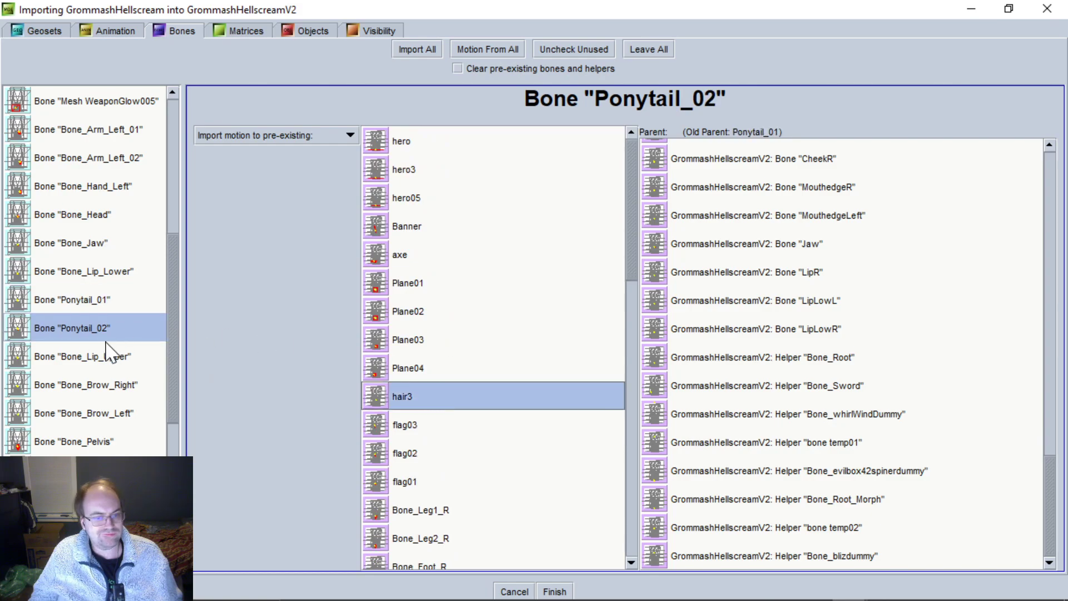
Look through the pre-existing bones for a motion match for Bone_Lip_Upper and check the match for Bone_Pelvis.
{"action": "scroll", "coordinate": [57, 367], "scroll_direction": "down", "scroll_amount": 1}
{"action": "left_click", "coordinate": [101, 278]}
{"action": "scroll", "coordinate": [507, 350], "scroll_direction": "down", "scroll_amount": 10}
{"action": "scroll", "coordinate": [508, 351], "scroll_direction": "up", "scroll_amount": 3}
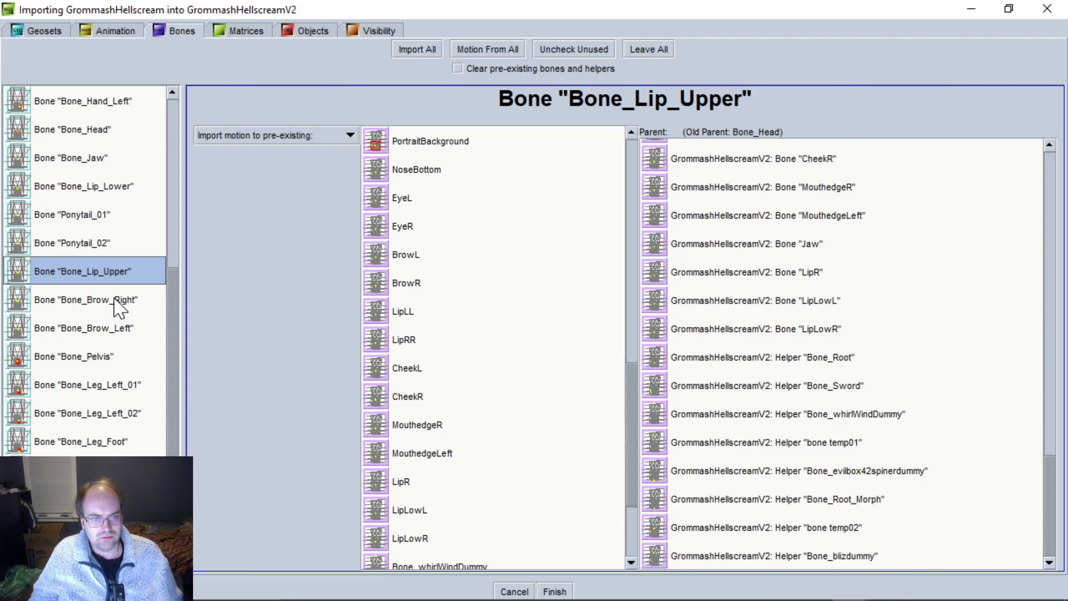
{"action": "scroll", "coordinate": [465, 326], "scroll_direction": "up", "scroll_amount": 1}
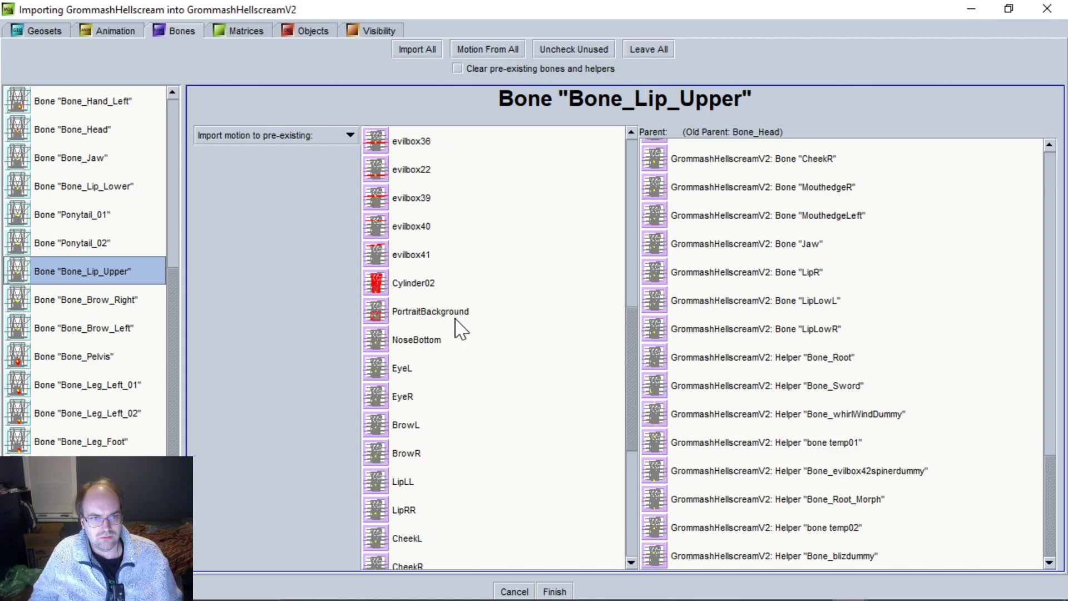
{"action": "scroll", "coordinate": [87, 318], "scroll_direction": "down", "scroll_amount": 1}
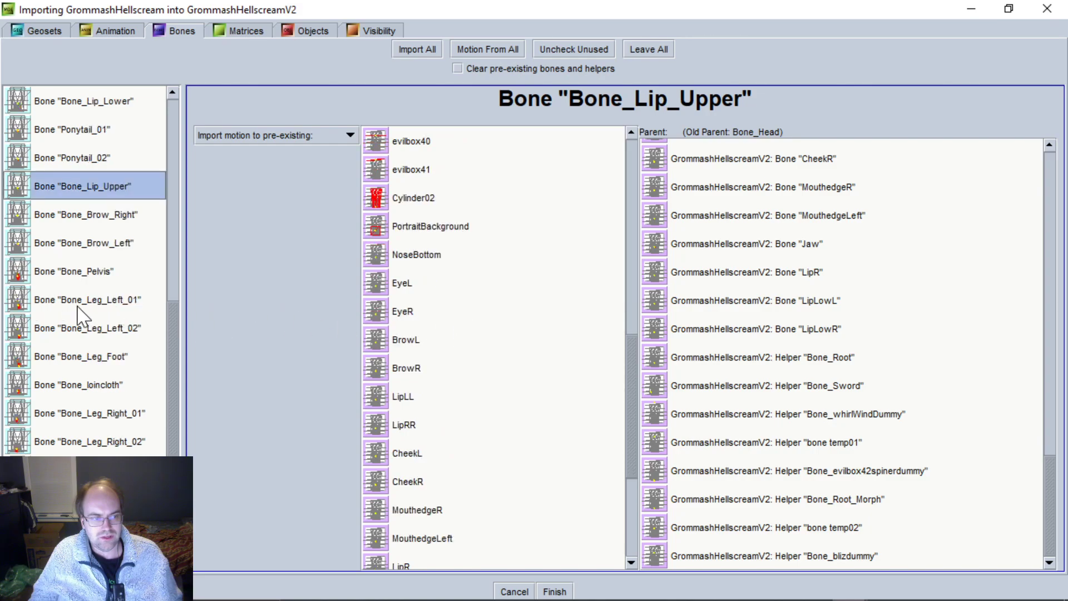
{"action": "left_click", "coordinate": [99, 275]}
{"action": "scroll", "coordinate": [544, 341], "scroll_direction": "down", "scroll_amount": 4}
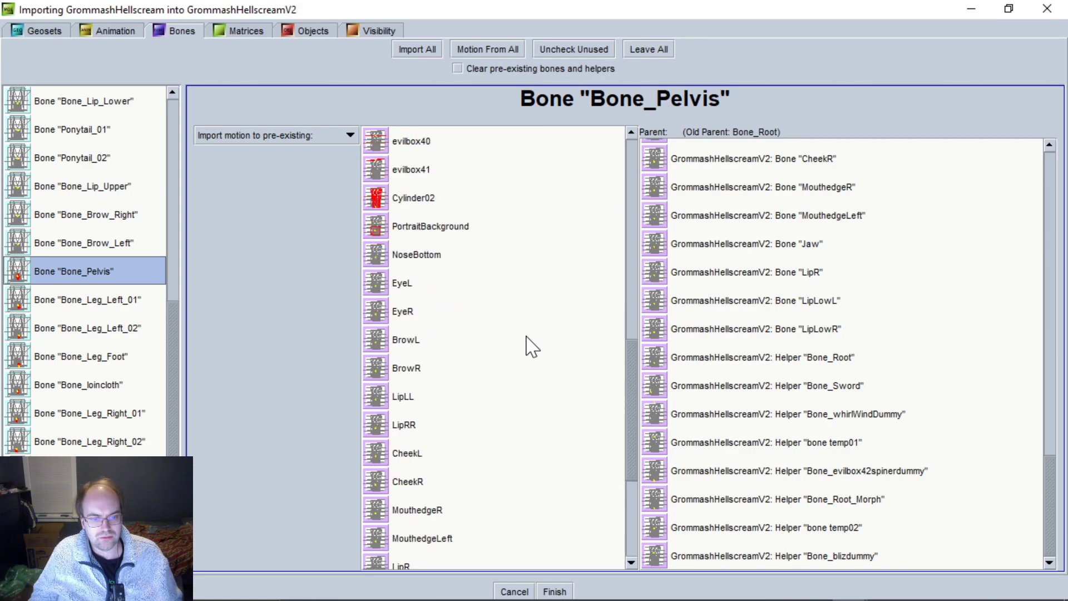
Assign the motion of Bone_Brow_Left to the pre-existing BrowL and the motion of Bone_Brow_Right to BrowR.
{"action": "left_click", "coordinate": [116, 240]}
{"action": "scroll", "coordinate": [520, 386], "scroll_direction": "down", "scroll_amount": 5}
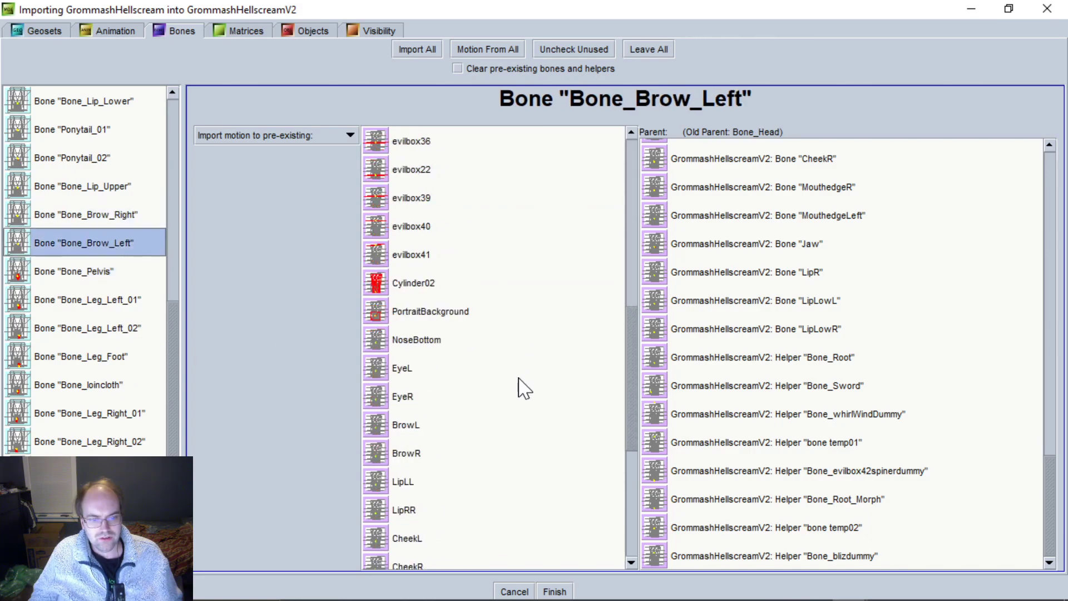
{"action": "scroll", "coordinate": [492, 376], "scroll_direction": "down", "scroll_amount": 4}
{"action": "scroll", "coordinate": [495, 378], "scroll_direction": "up", "scroll_amount": 2}
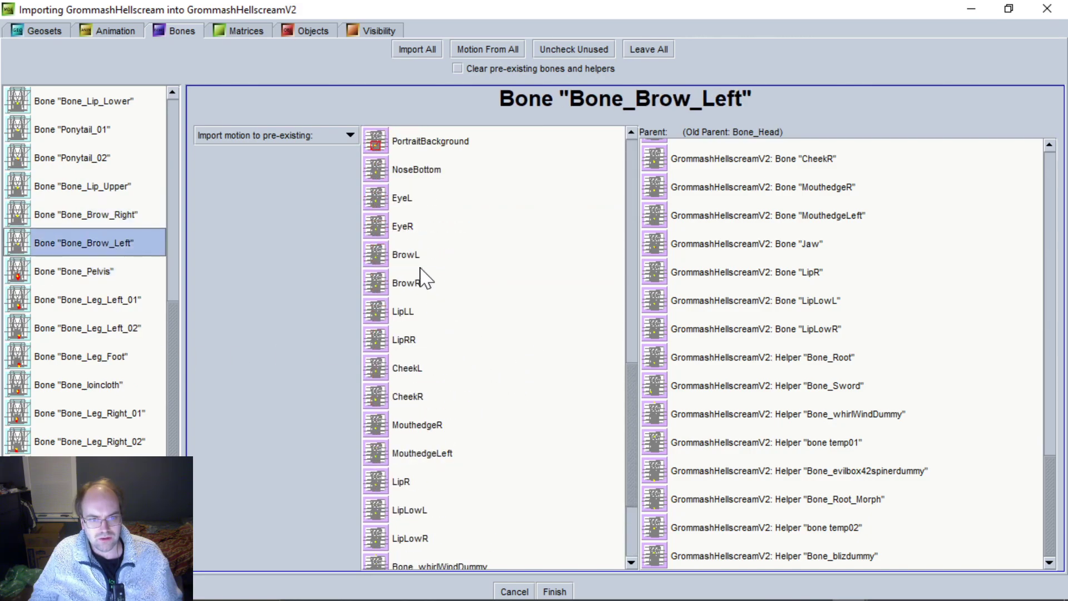
{"action": "left_click", "coordinate": [372, 262]}
{"action": "left_click", "coordinate": [78, 218]}
{"action": "scroll", "coordinate": [440, 359], "scroll_direction": "down", "scroll_amount": 5}
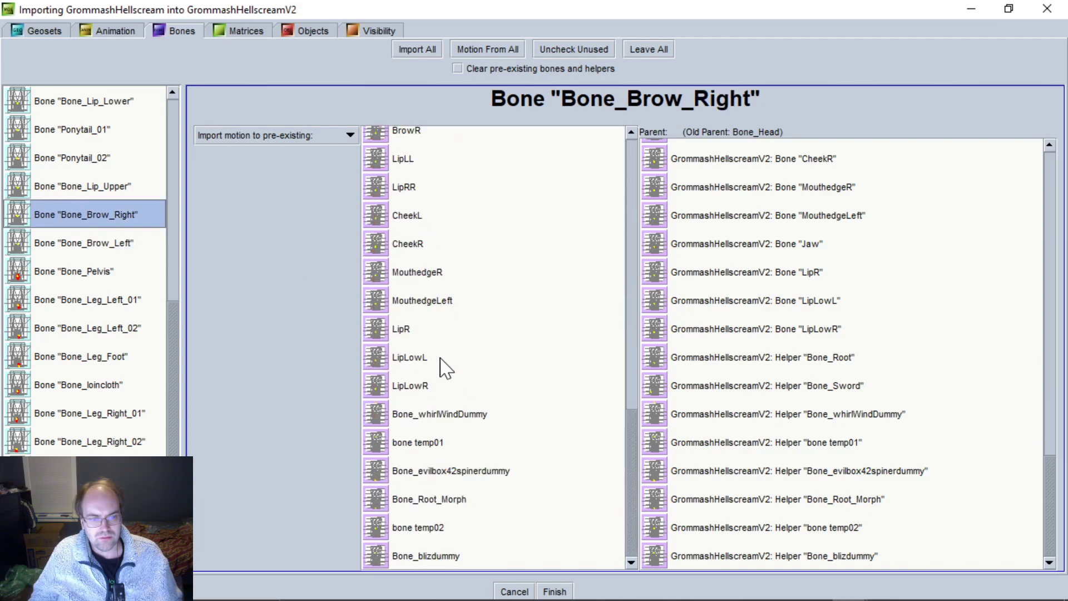
{"action": "scroll", "coordinate": [457, 295], "scroll_direction": "up", "scroll_amount": 2}
{"action": "left_click", "coordinate": [414, 286]}
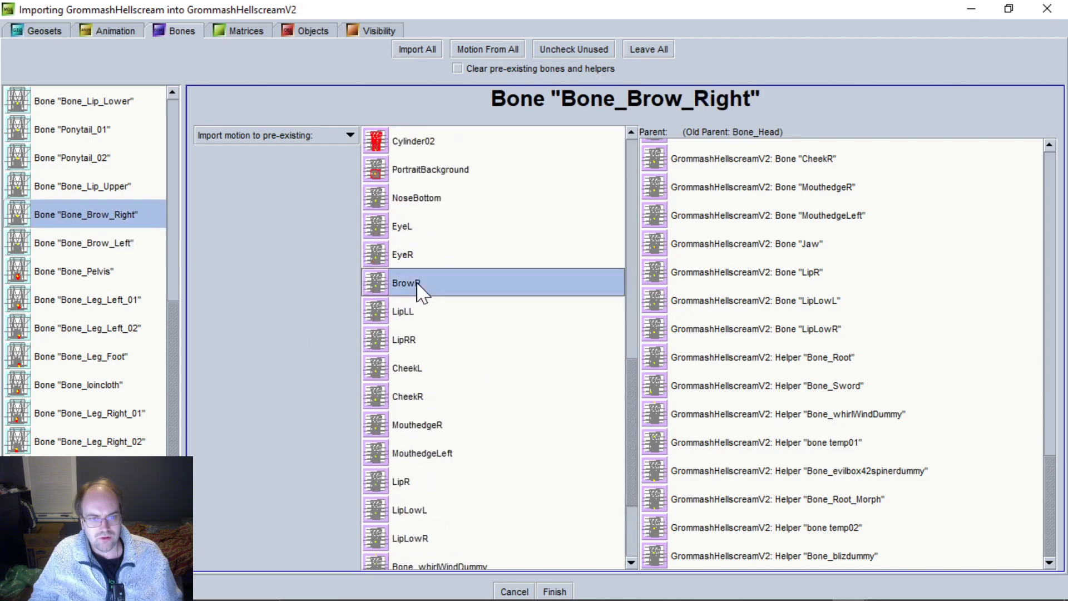
Assign the motion of Bone_Leg_Left_01, Bone_Leg_Left_02 and Bone_Leg_Foot to Bone_Leg1_L, Bone_Leg2_L and Bone_Foot_L respectively.
{"action": "left_click", "coordinate": [98, 272]}
{"action": "left_click", "coordinate": [111, 300]}
{"action": "scroll", "coordinate": [484, 364], "scroll_direction": "up", "scroll_amount": 5}
{"action": "scroll", "coordinate": [478, 363], "scroll_direction": "down", "scroll_amount": 1}
{"action": "scroll", "coordinate": [484, 367], "scroll_direction": "up", "scroll_amount": 5}
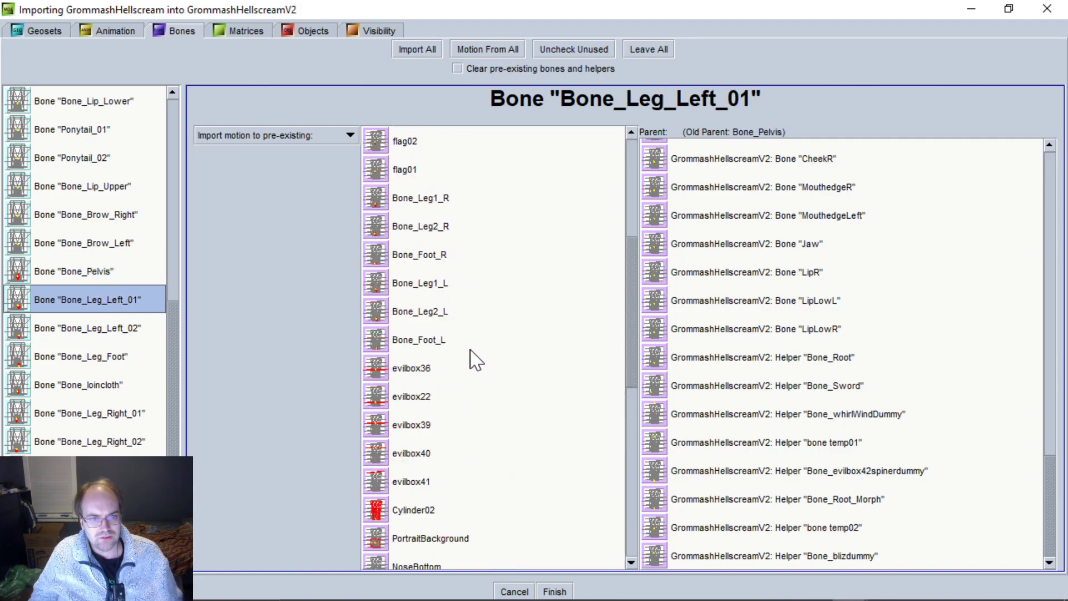
{"action": "left_click", "coordinate": [443, 292]}
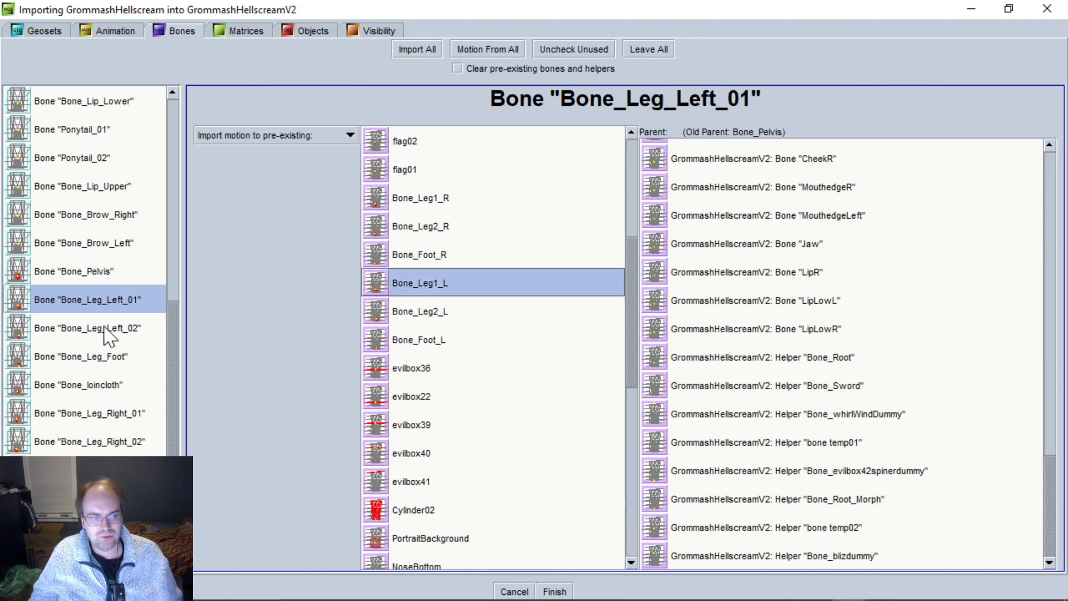
{"action": "left_click", "coordinate": [118, 331]}
{"action": "scroll", "coordinate": [470, 356], "scroll_direction": "down", "scroll_amount": 5}
{"action": "left_click", "coordinate": [443, 229]}
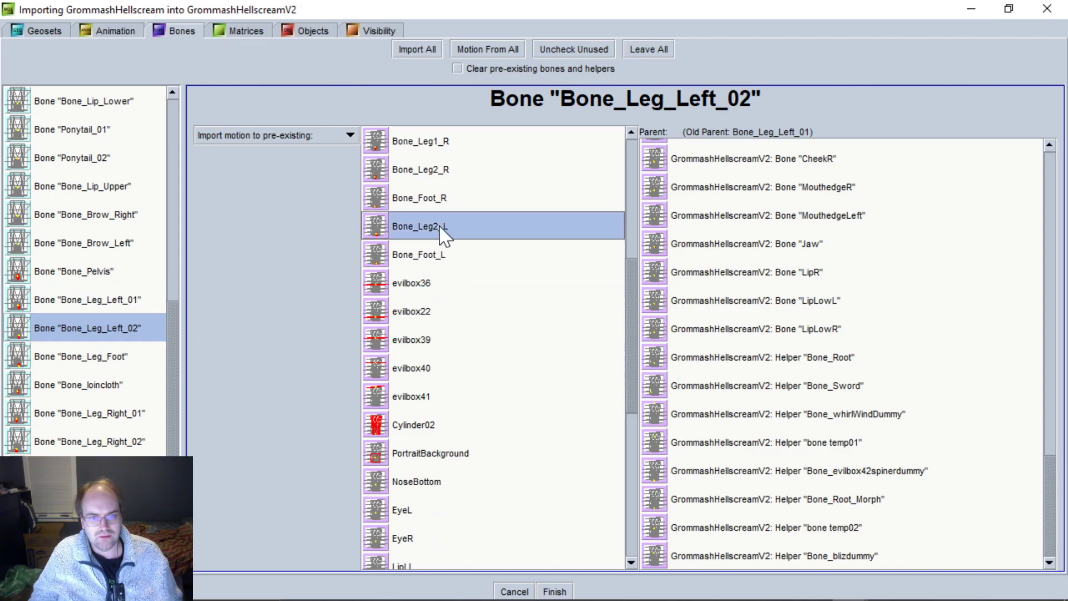
{"action": "left_click", "coordinate": [72, 359]}
{"action": "scroll", "coordinate": [456, 339], "scroll_direction": "down", "scroll_amount": 3}
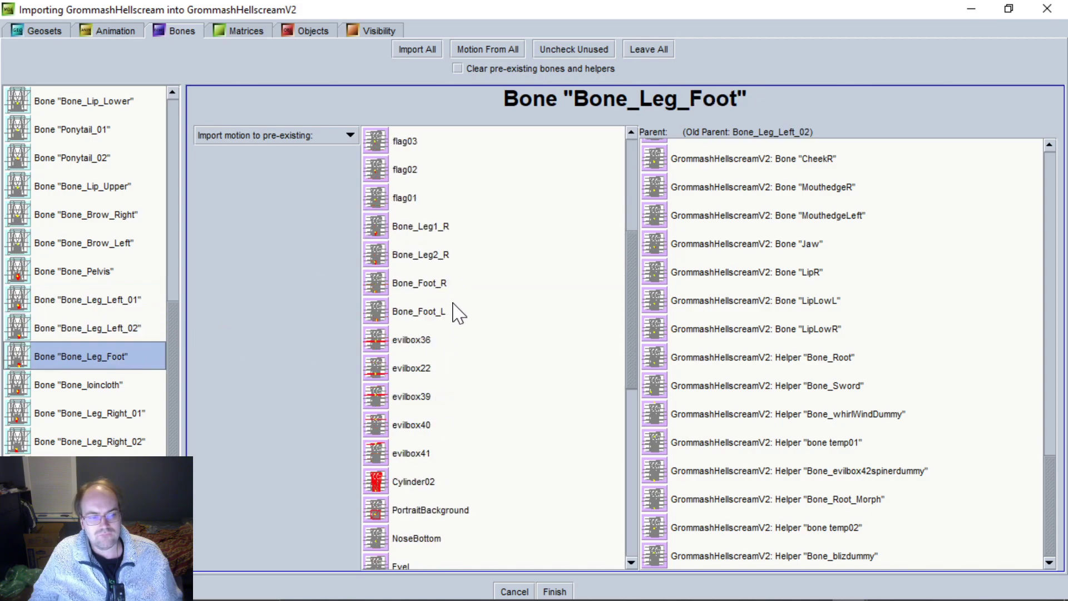
{"action": "left_click", "coordinate": [451, 315]}
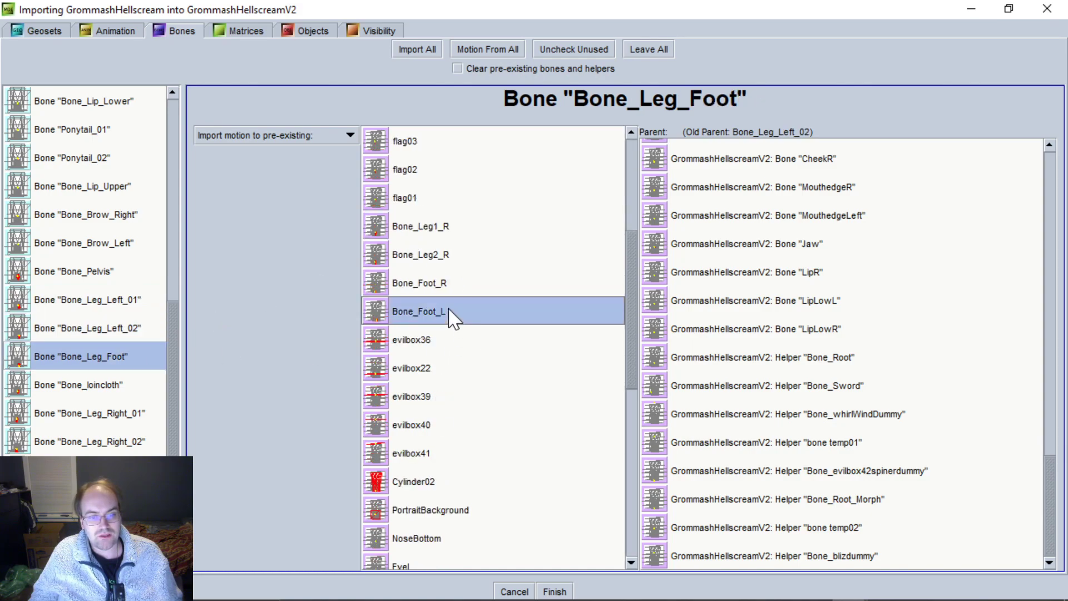
Assign the motion of Bone_Leg_Right_01, Bone_Leg_Right_02 and Bone_Foot_Right to Bone_Leg1_R, Bone_Leg2_R and Bone_Foot_R respectively.
{"action": "left_click", "coordinate": [102, 413]}
{"action": "scroll", "coordinate": [423, 364], "scroll_direction": "down", "scroll_amount": 4}
{"action": "scroll", "coordinate": [451, 362], "scroll_direction": "up", "scroll_amount": 2}
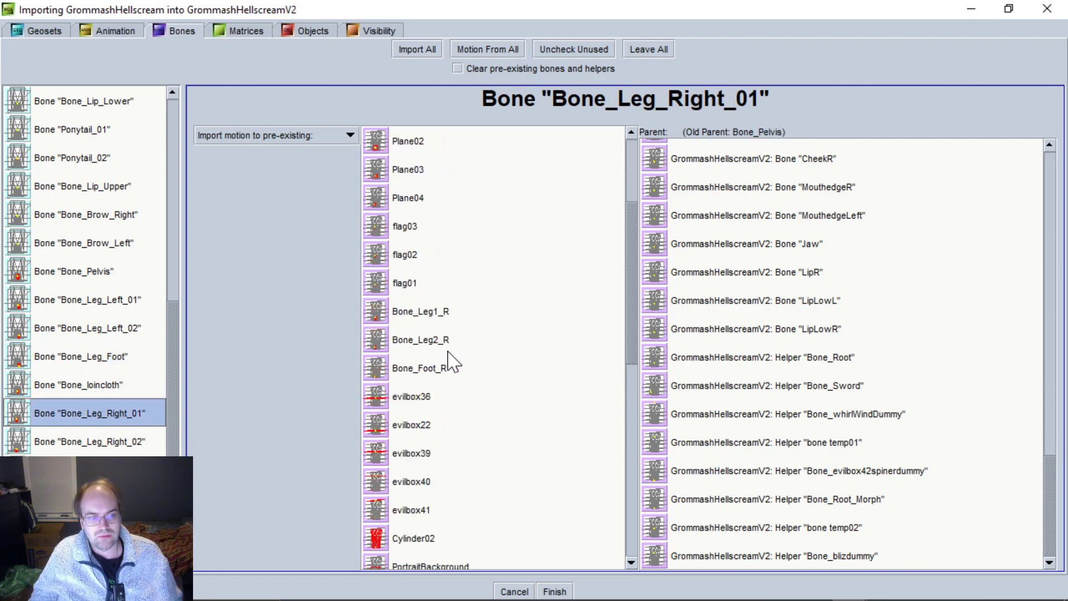
{"action": "left_click", "coordinate": [458, 312]}
{"action": "left_click", "coordinate": [71, 439]}
{"action": "scroll", "coordinate": [551, 364], "scroll_direction": "down", "scroll_amount": 3}
{"action": "left_click", "coordinate": [475, 234]}
{"action": "left_click", "coordinate": [78, 469]}
{"action": "scroll", "coordinate": [482, 333], "scroll_direction": "down", "scroll_amount": 2}
{"action": "left_click", "coordinate": [473, 313]}
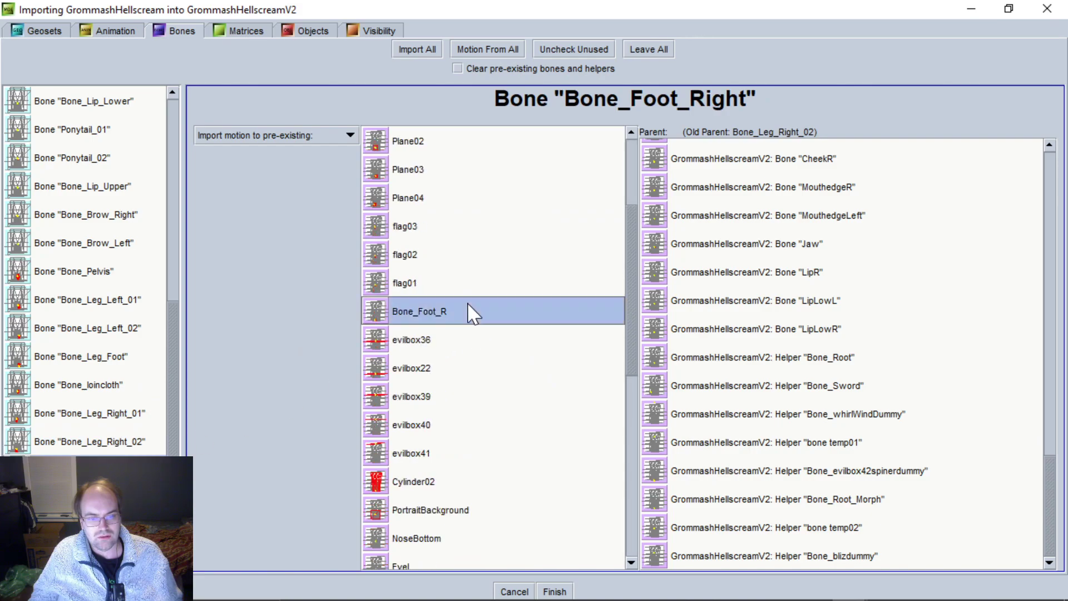
{"action": "scroll", "coordinate": [98, 443], "scroll_direction": "down", "scroll_amount": 2}
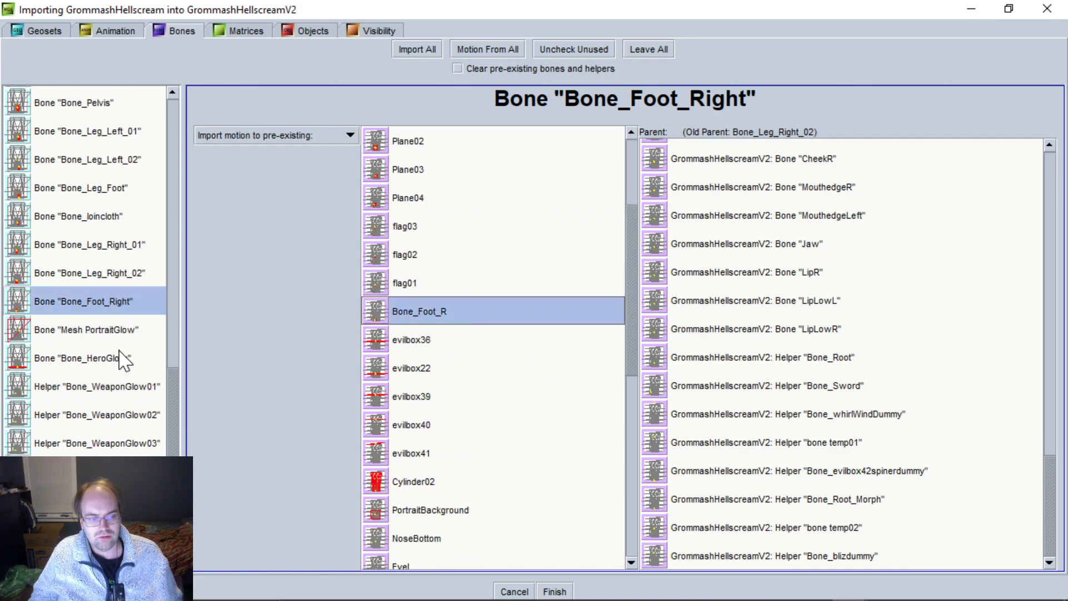
{"action": "scroll", "coordinate": [103, 448], "scroll_direction": "up", "scroll_amount": 5}
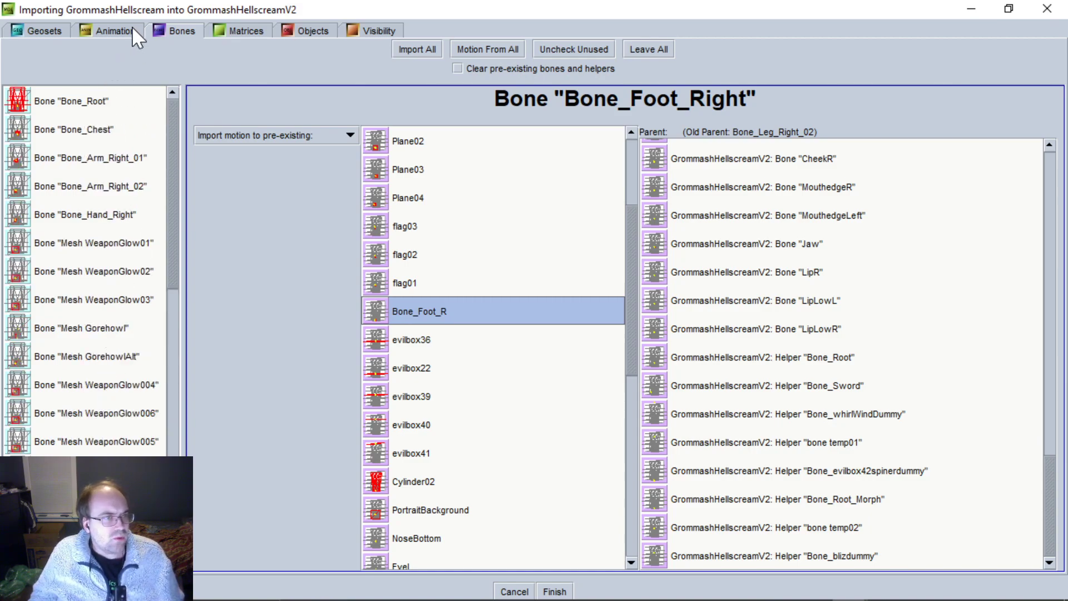
Review the imported model's attachment, ribbon emitter, event and collision objects and exclude all objects from the import.
{"action": "left_click", "coordinate": [295, 32]}
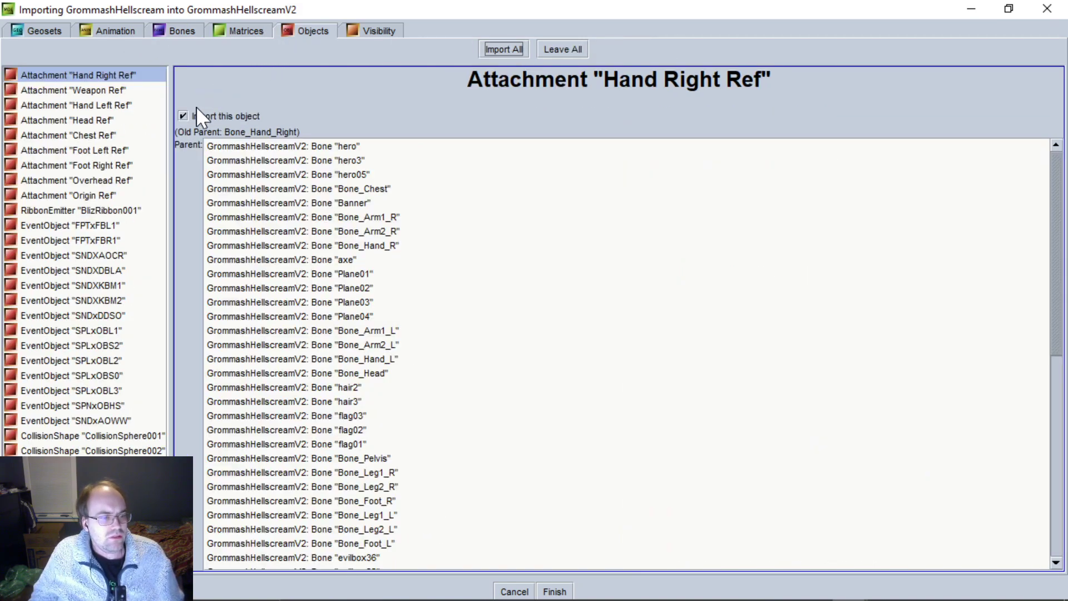
{"action": "left_click", "coordinate": [78, 210]}
{"action": "left_click", "coordinate": [73, 436]}
{"action": "left_click", "coordinate": [73, 465]}
{"action": "left_click", "coordinate": [70, 240]}
{"action": "left_click", "coordinate": [84, 210]}
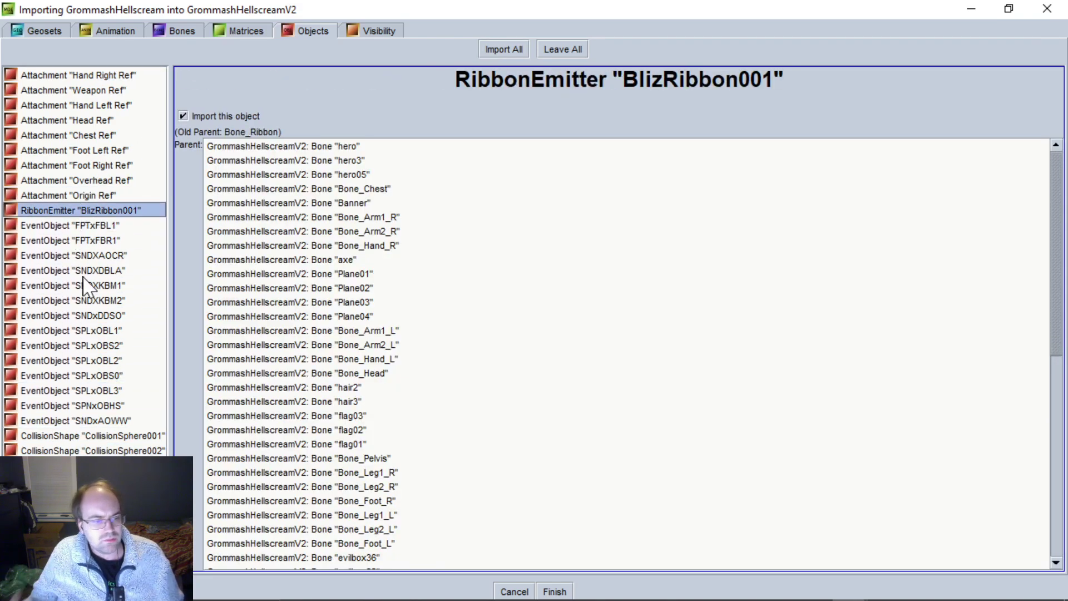
{"action": "left_click", "coordinate": [553, 49]}
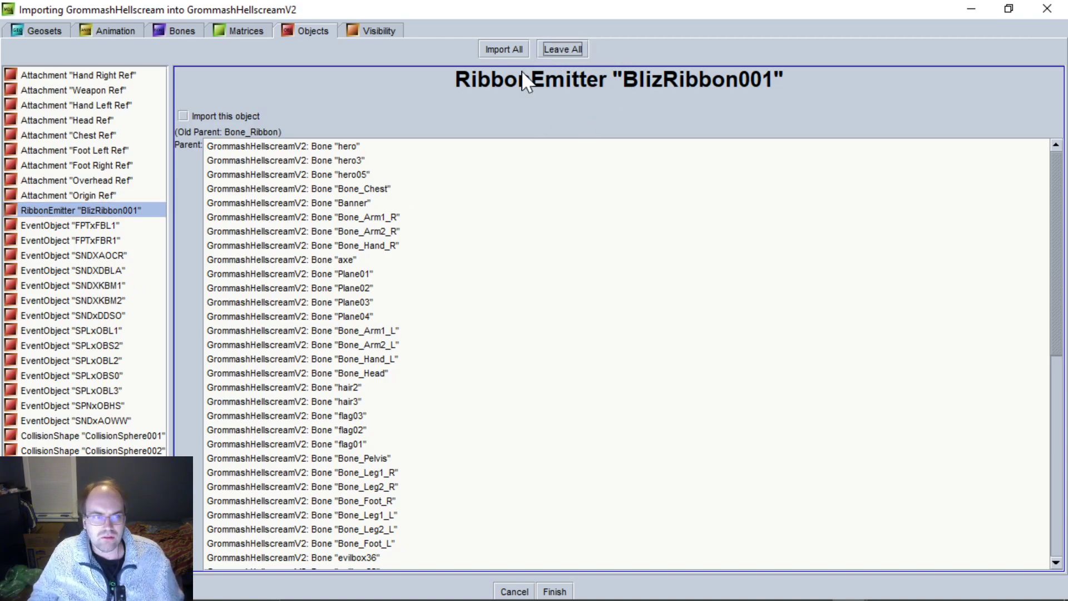
Include all event objects from FPTxFBL1 through SNDxAOWW in the import.
{"action": "left_click", "coordinate": [115, 226]}
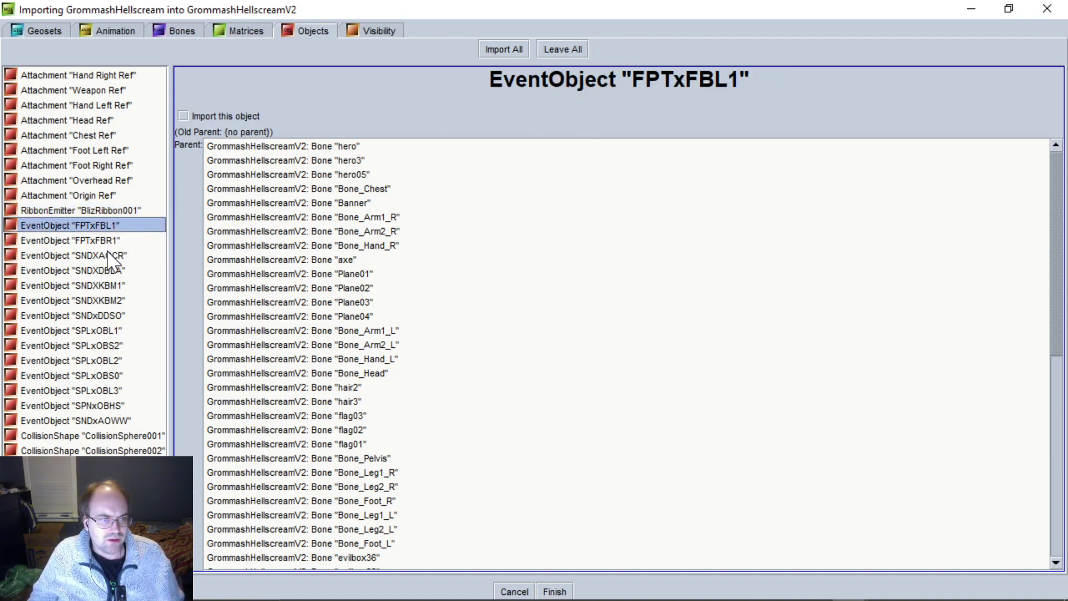
{"action": "left_click", "coordinate": [101, 421], "text": "shift"}
{"action": "left_click", "coordinate": [183, 116]}
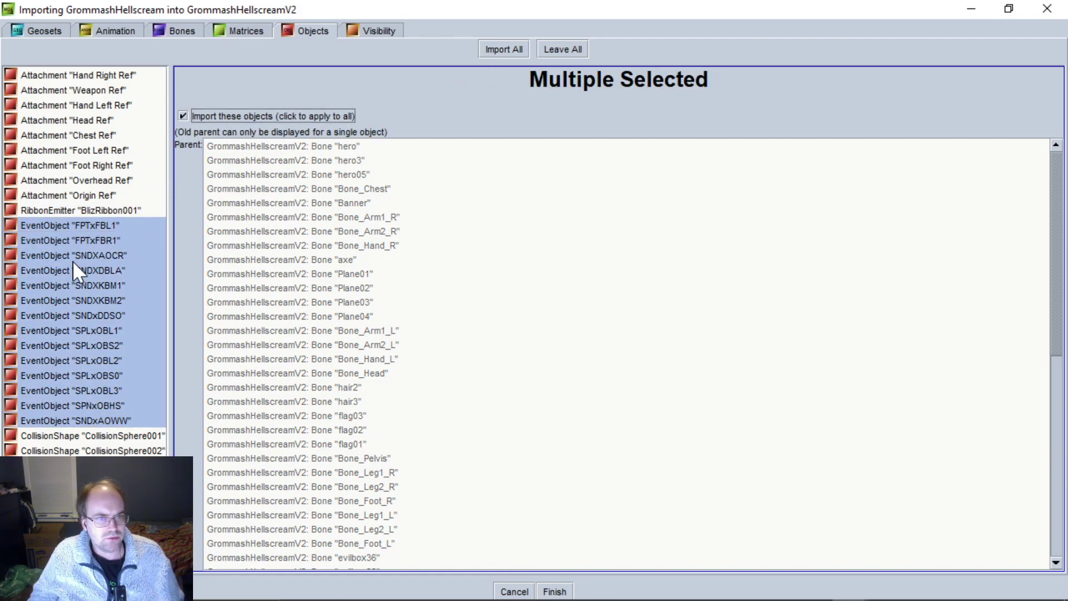
Check the import setting and old parent of the individual event objects.
{"action": "left_click", "coordinate": [85, 226]}
{"action": "left_click", "coordinate": [95, 346]}
{"action": "left_click", "coordinate": [105, 435]}
{"action": "left_click", "coordinate": [101, 421]}
{"action": "left_click", "coordinate": [103, 301]}
{"action": "left_click", "coordinate": [88, 255]}
{"action": "left_click", "coordinate": [106, 346]}
{"action": "left_click", "coordinate": [114, 421]}
{"action": "left_click", "coordinate": [102, 271]}
{"action": "left_click", "coordinate": [85, 225]}
{"action": "left_click", "coordinate": [89, 240]}
{"action": "left_click", "coordinate": [102, 271]}
{"action": "left_click", "coordinate": [84, 225]}
{"action": "left_click", "coordinate": [102, 271]}
{"action": "left_click", "coordinate": [103, 421]}
{"action": "left_click", "coordinate": [106, 256]}
{"action": "left_click", "coordinate": [89, 226]}
{"action": "left_click", "coordinate": [111, 361]}
{"action": "left_click", "coordinate": [101, 375]}
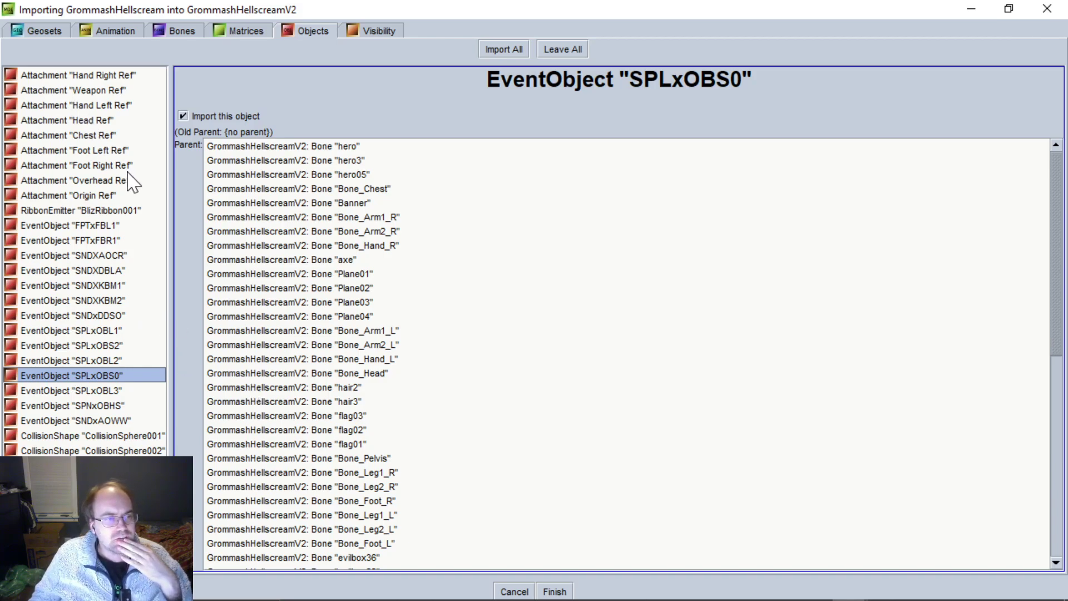
Check the import settings of the attachments, the BlizRibbon001 emitter, the collision spheres and Camera001.
{"action": "left_click", "coordinate": [134, 76]}
{"action": "left_click", "coordinate": [126, 211]}
{"action": "left_click", "coordinate": [124, 437]}
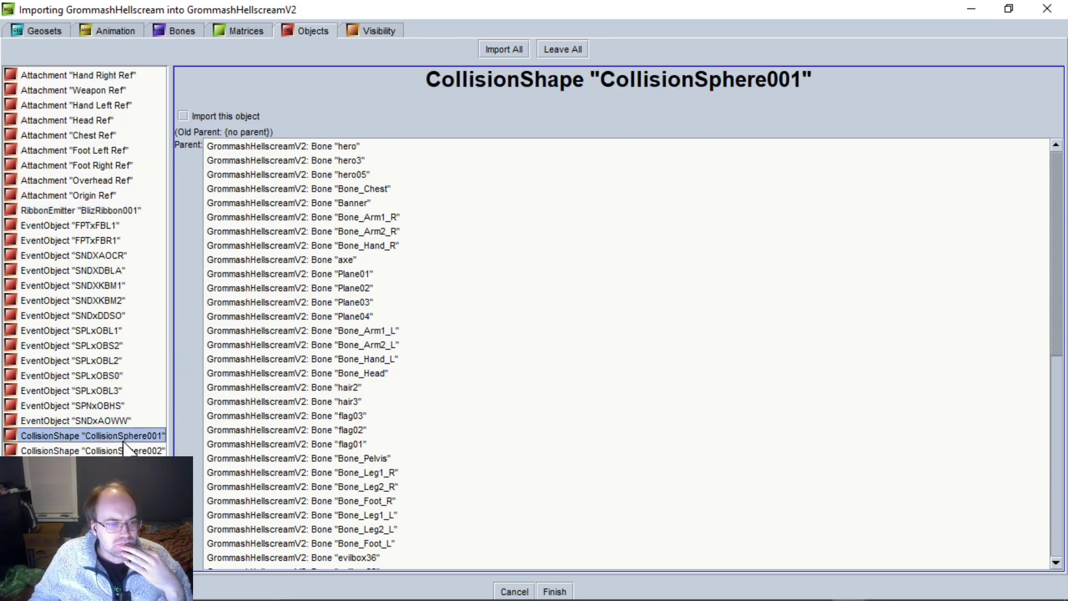
{"action": "left_click", "coordinate": [124, 450]}
{"action": "left_click", "coordinate": [123, 466]}
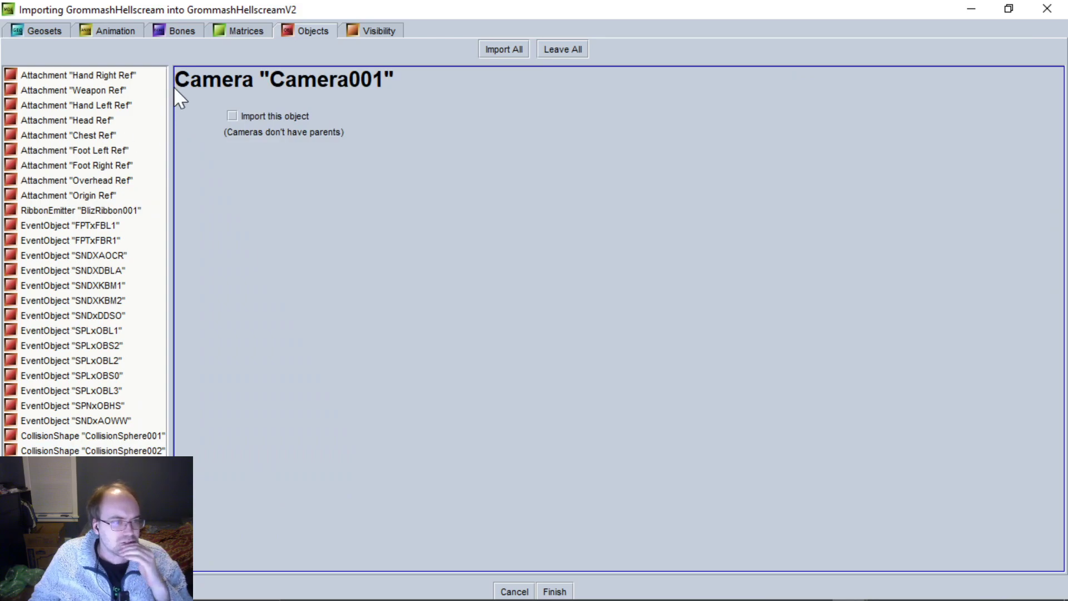
{"action": "left_click", "coordinate": [123, 137]}
{"action": "left_click", "coordinate": [114, 76]}
Review the animation and bone import settings and examine the visibility sources of the layers and geosets.
{"action": "left_click", "coordinate": [108, 32]}
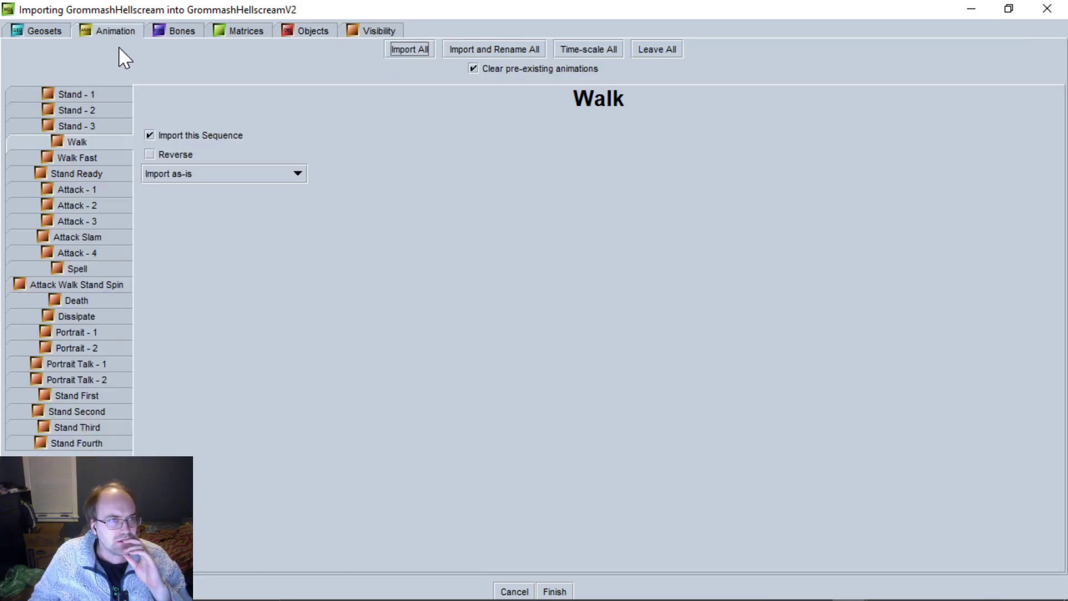
{"action": "left_click", "coordinate": [174, 36]}
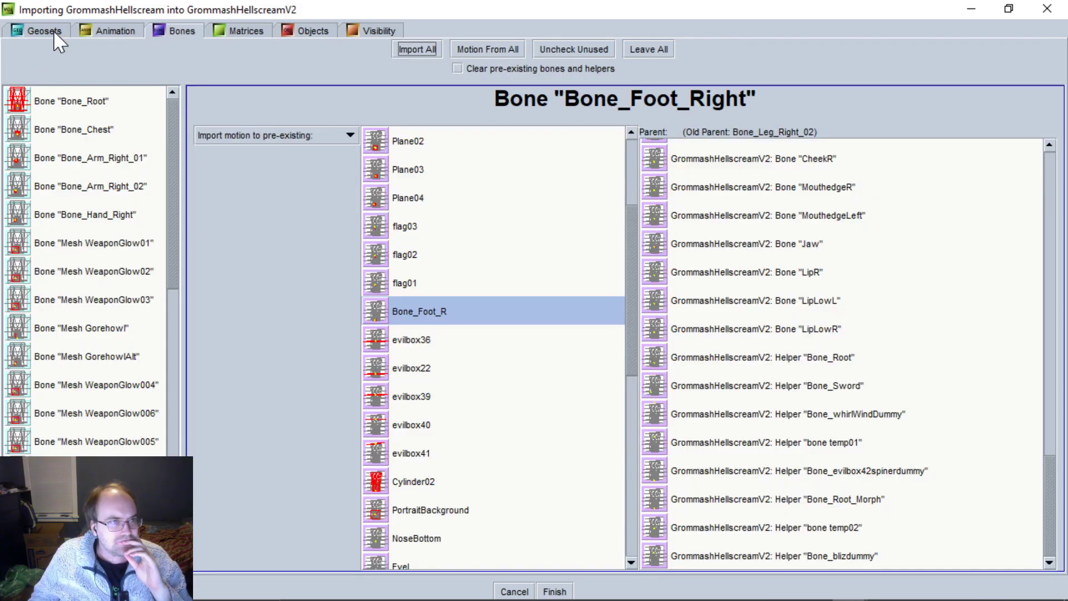
{"action": "left_click", "coordinate": [349, 33]}
{"action": "left_click_drag", "start_coordinate": [16, 216], "coordinate": [420, 248]}
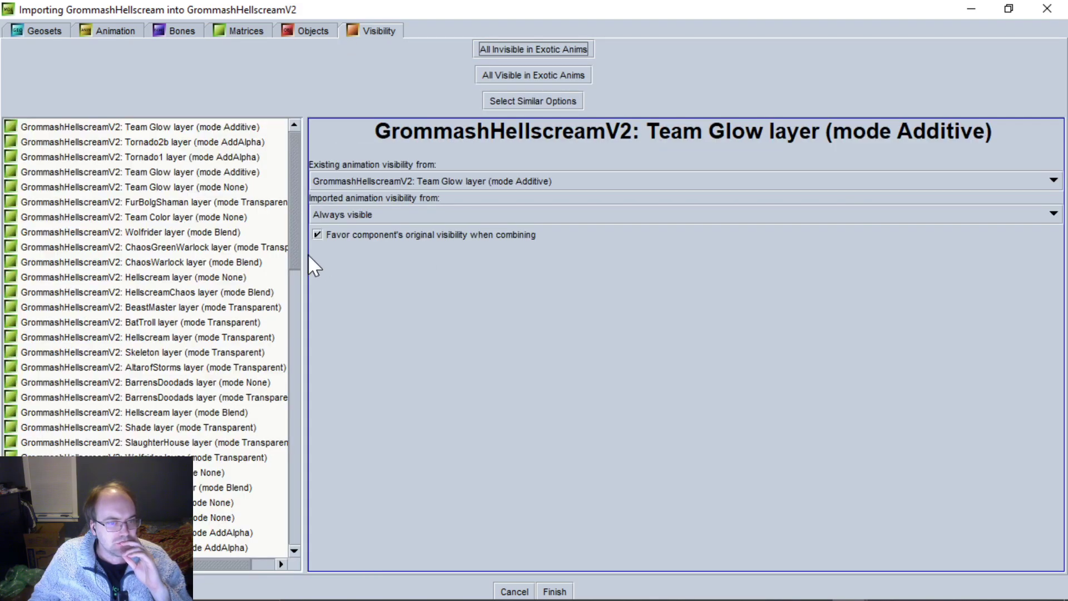
{"action": "scroll", "coordinate": [34, 352], "scroll_direction": "down", "scroll_amount": 5}
{"action": "left_click", "coordinate": [164, 356]}
{"action": "left_click", "coordinate": [164, 364]}
{"action": "scroll", "coordinate": [164, 363], "scroll_direction": "down", "scroll_amount": 6}
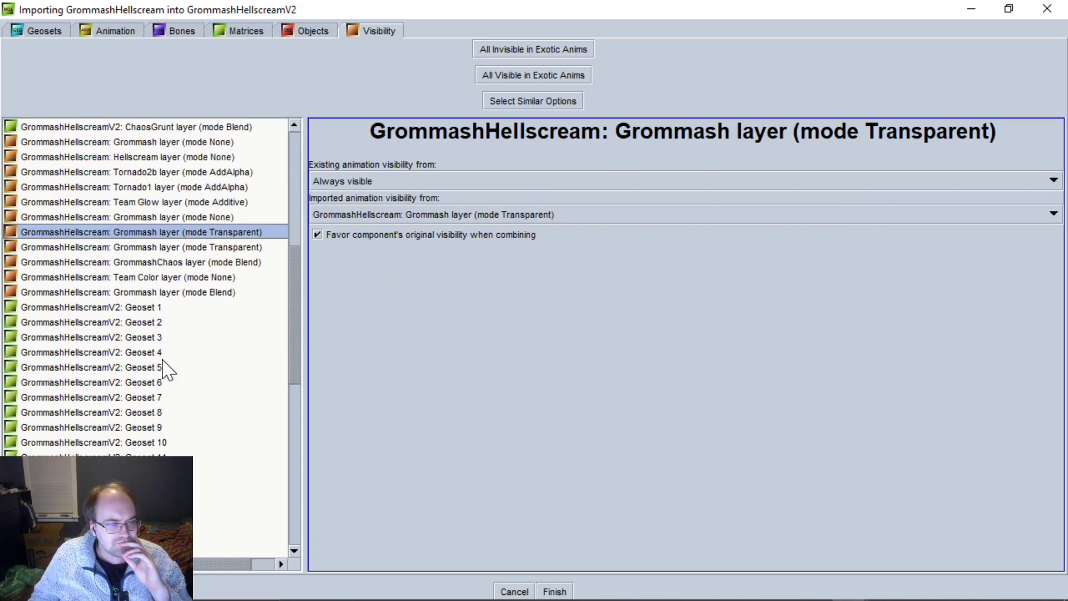
{"action": "scroll", "coordinate": [149, 340], "scroll_direction": "down", "scroll_amount": 8}
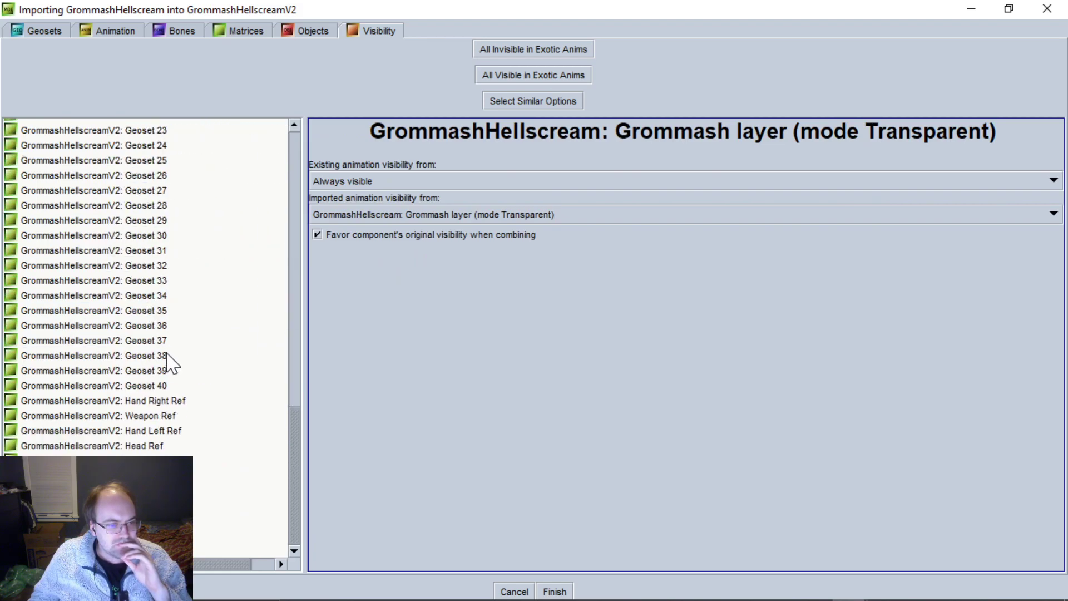
Switch from the import dialog to the main Retera Model Studio window with the model views.
{"action": "mouse_move", "coordinate": [850, 584]}
{"action": "left_click", "coordinate": [781, 526]}
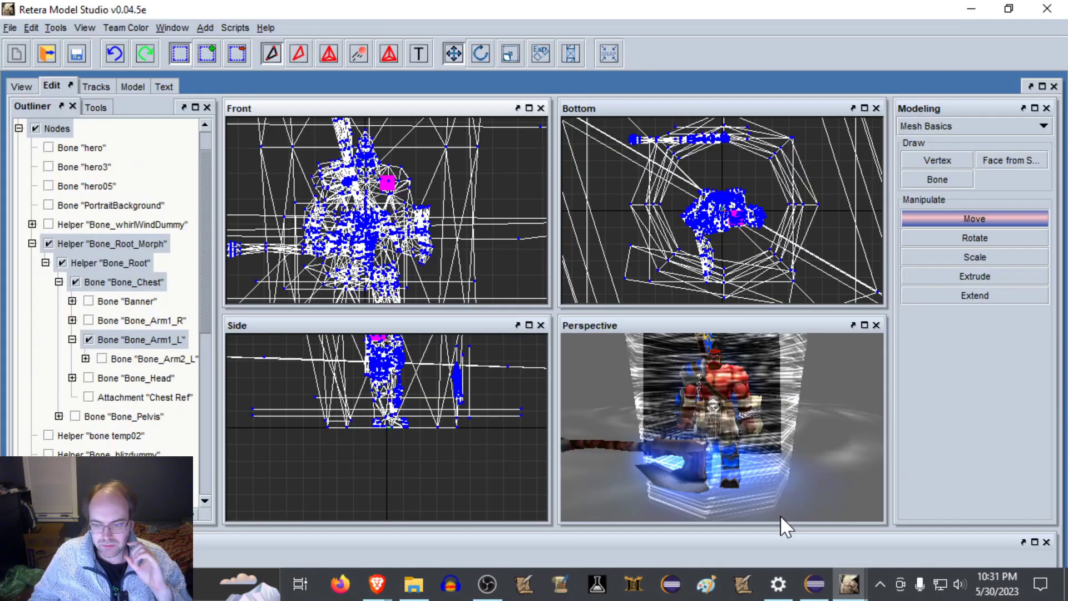
Preview GrommashHellscreamV2 in its unanimated pose and examine the model together with its effect geosets.
{"action": "left_click", "coordinate": [31, 85]}
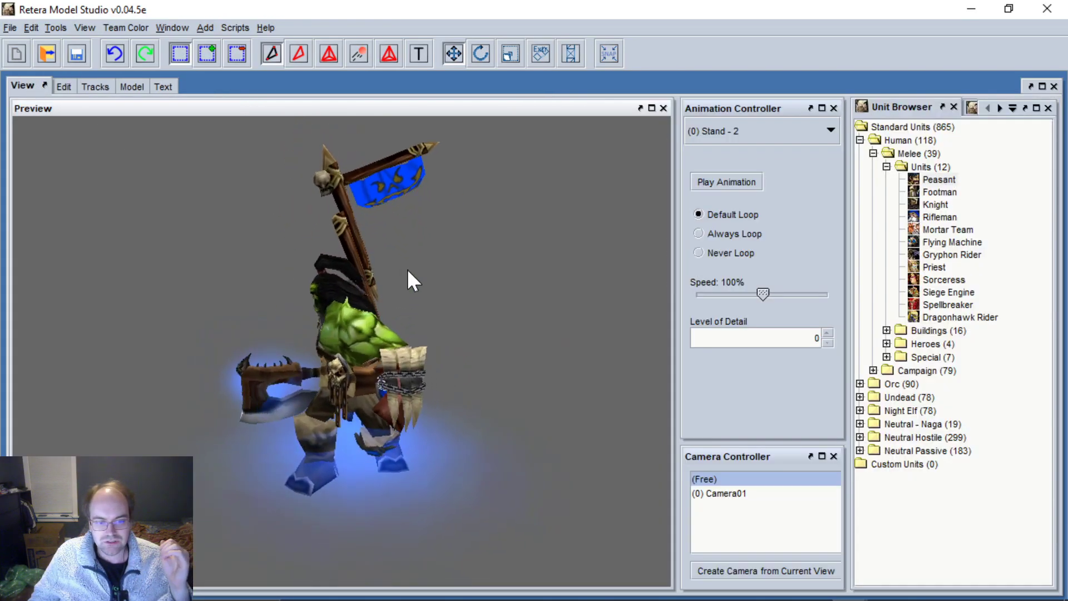
{"action": "left_click", "coordinate": [744, 134]}
{"action": "left_click", "coordinate": [717, 156]}
{"action": "mouse_move", "coordinate": [477, 207]}
{"action": "middle_mouse_down"}
{"action": "mouse_move", "coordinate": [504, 209]}
{"action": "mouse_move", "coordinate": [500, 189]}
{"action": "mouse_move", "coordinate": [359, 188]}
{"action": "mouse_move", "coordinate": [516, 202]}
{"action": "mouse_move", "coordinate": [481, 191]}
{"action": "middle_mouse_up"}
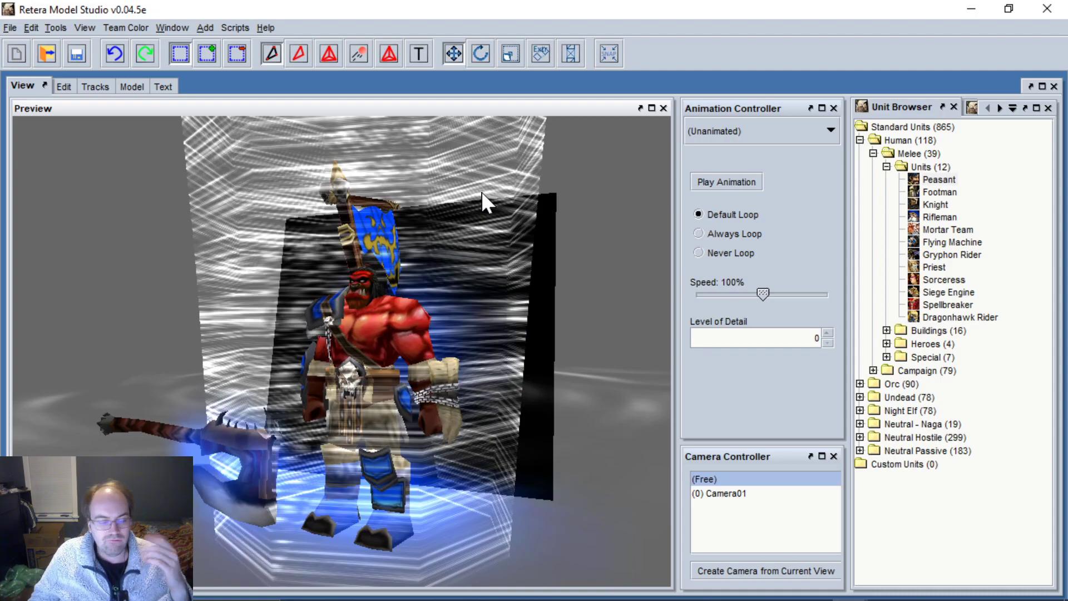
{"action": "middle_click_drag", "start_coordinate": [476, 195], "coordinate": [604, 215]}
{"action": "middle_click_drag", "start_coordinate": [366, 228], "coordinate": [283, 230]}
{"action": "scroll", "coordinate": [283, 231], "scroll_direction": "up", "scroll_amount": 3}
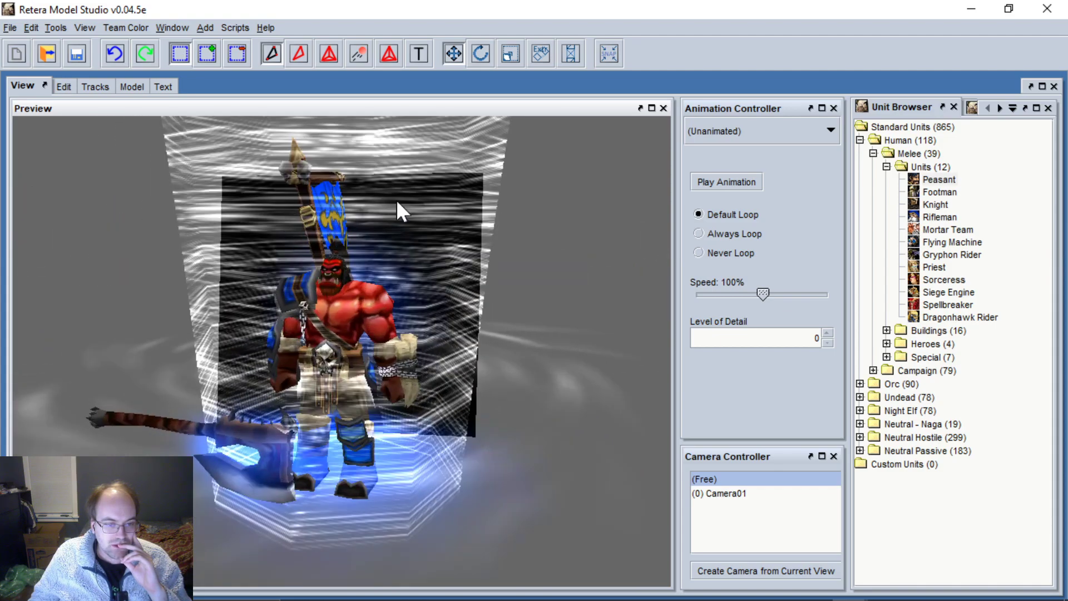
Switch to the GrommashHellscream model and preview it in its unanimated pose for comparison.
{"action": "left_click", "coordinate": [161, 29]}
{"action": "mouse_move", "coordinate": [189, 78]}
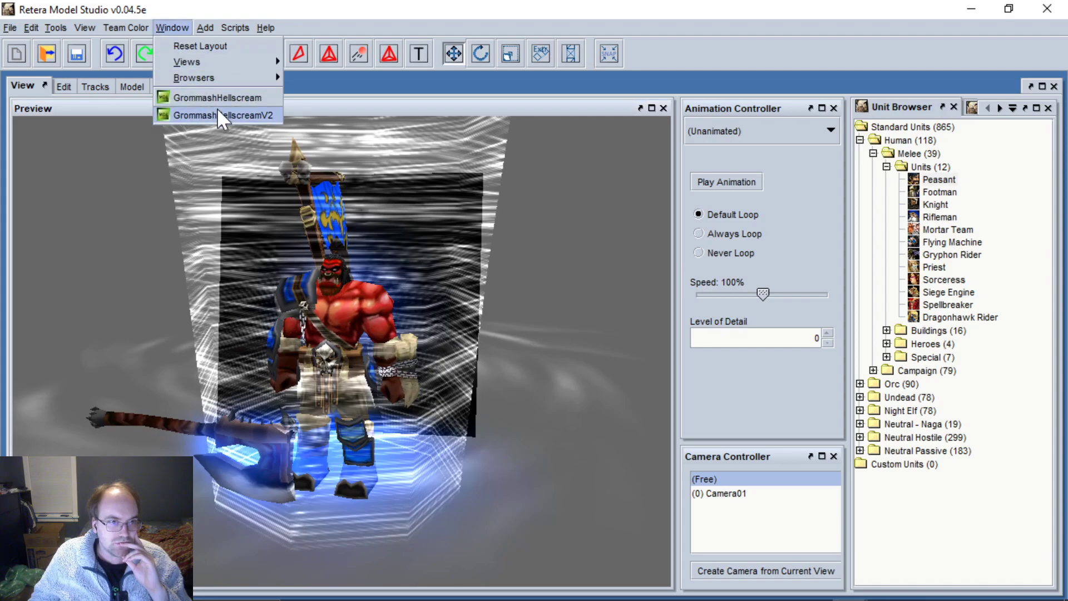
{"action": "left_click", "coordinate": [221, 102]}
{"action": "left_click", "coordinate": [831, 131]}
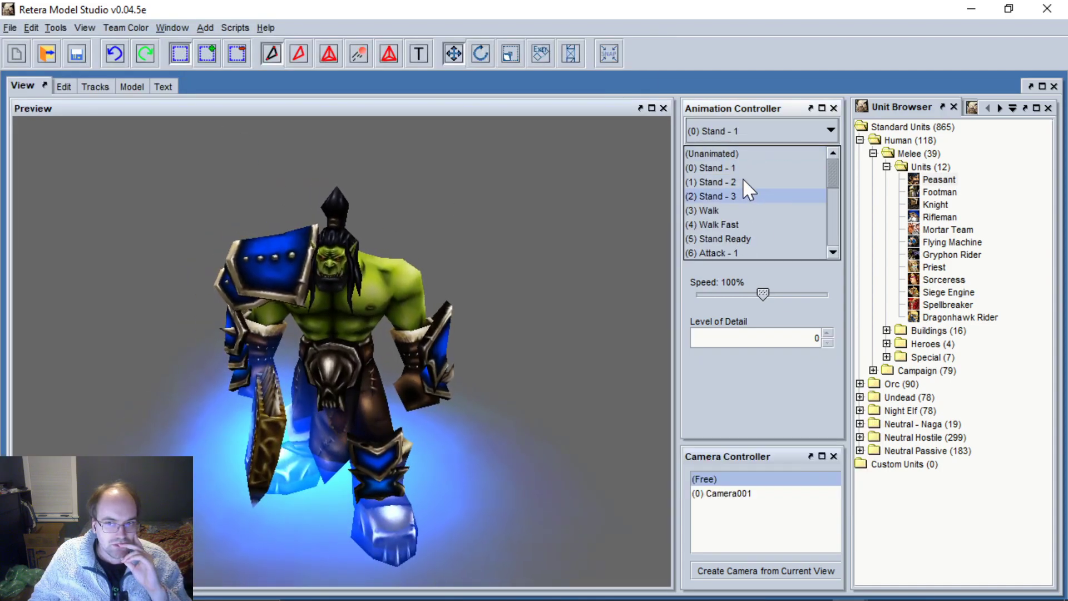
{"action": "left_click", "coordinate": [718, 153]}
{"action": "middle_click_drag", "start_coordinate": [540, 211], "coordinate": [415, 160]}
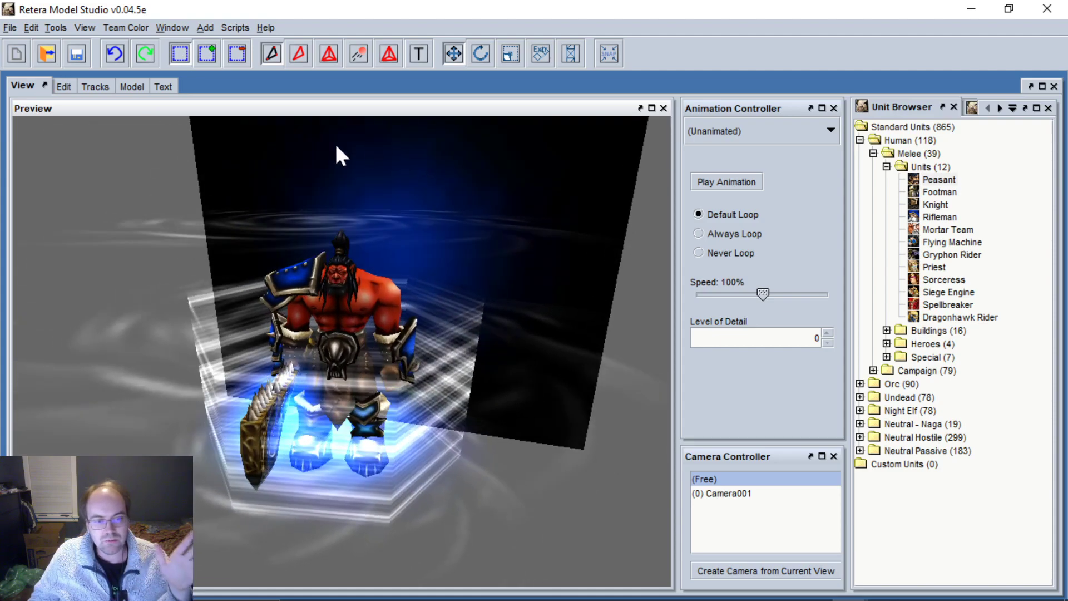
In the editing view of GrommashHellscream, hide all geosets except Geoset 5 and inspect its shape.
{"action": "left_click", "coordinate": [65, 87]}
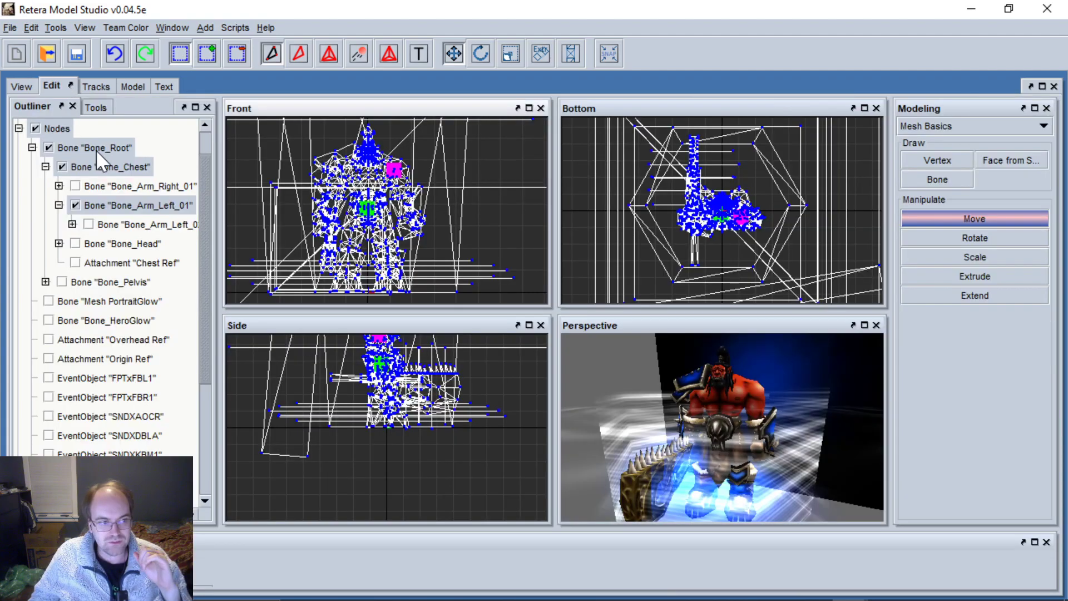
{"action": "scroll", "coordinate": [78, 167], "scroll_direction": "up", "scroll_amount": 1}
{"action": "left_click", "coordinate": [19, 166]}
{"action": "left_click", "coordinate": [19, 148]}
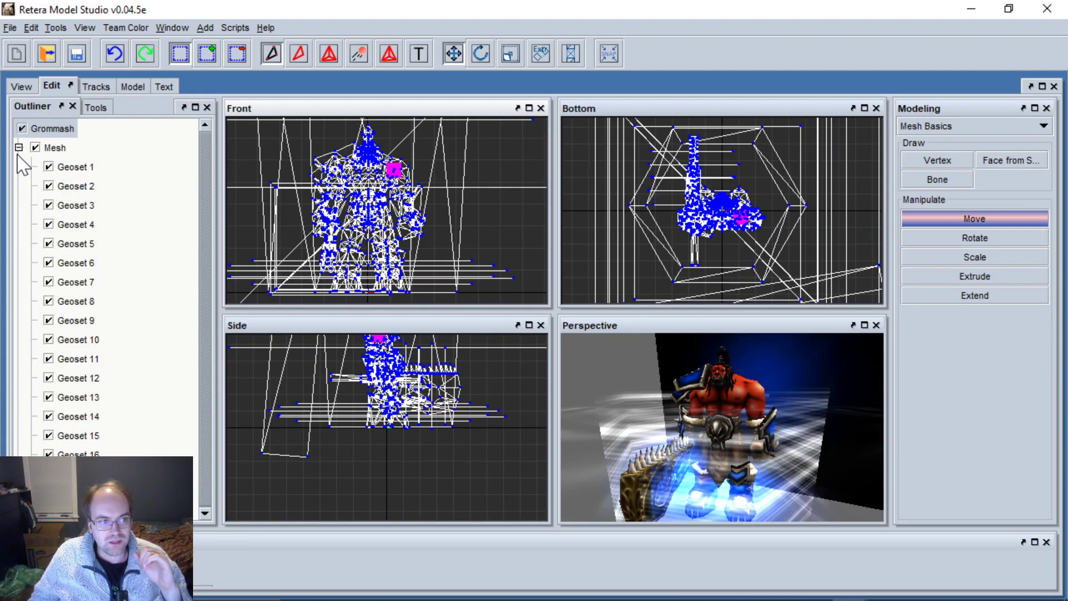
{"action": "left_click", "coordinate": [37, 148]}
{"action": "left_click", "coordinate": [48, 493]}
{"action": "left_click", "coordinate": [22, 128]}
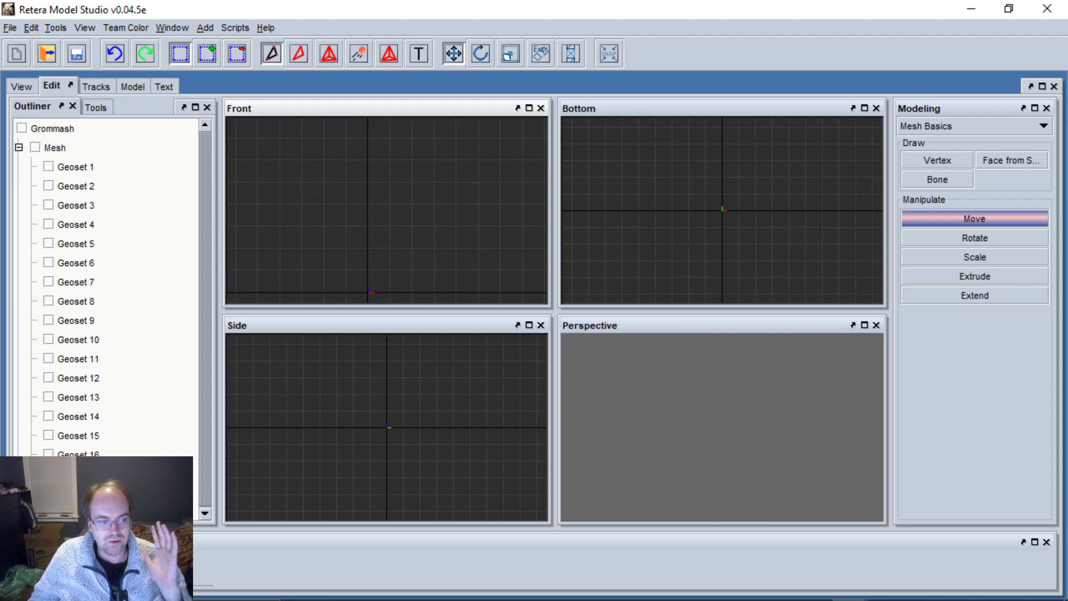
{"action": "left_click", "coordinate": [63, 244]}
{"action": "scroll", "coordinate": [386, 223], "scroll_direction": "down", "scroll_amount": 2}
{"action": "scroll", "coordinate": [365, 195], "scroll_direction": "up", "scroll_amount": 3}
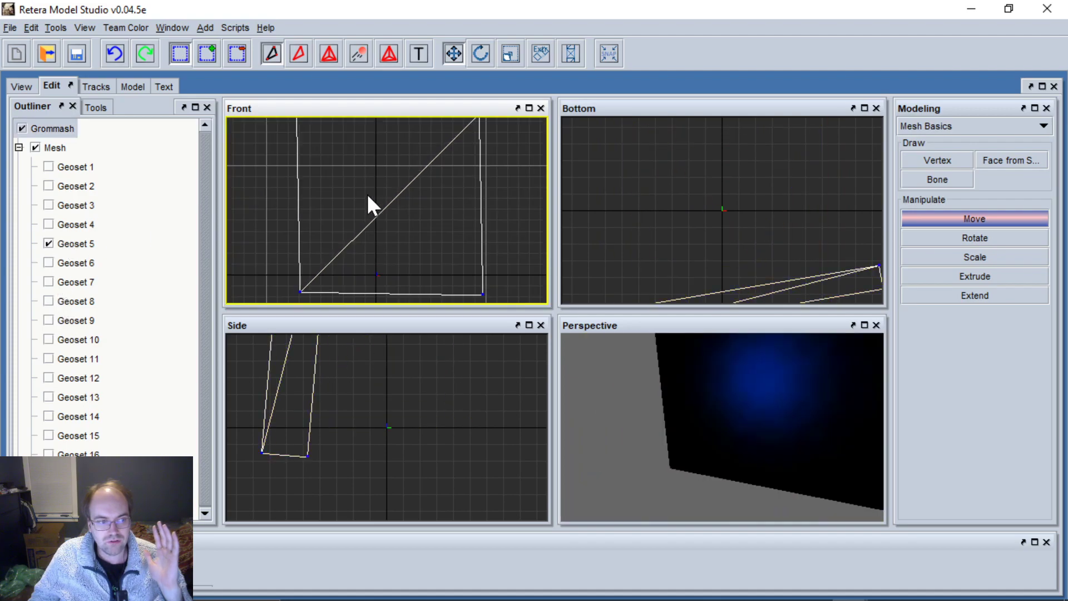
Switch to GrommashHellscreamV2, isolate its Geoset 5 and compare its shape with the source model's Geoset 5.
{"action": "left_click", "coordinate": [172, 28]}
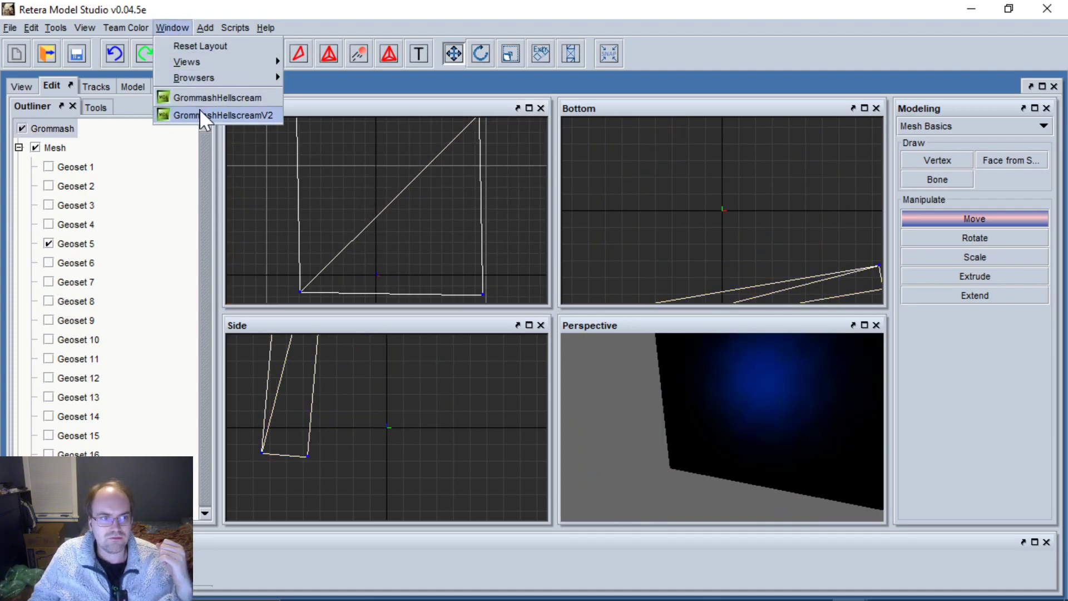
{"action": "left_click", "coordinate": [202, 113]}
{"action": "scroll", "coordinate": [41, 155], "scroll_direction": "up", "scroll_amount": 1}
{"action": "left_click", "coordinate": [39, 166]}
{"action": "left_click", "coordinate": [21, 147]}
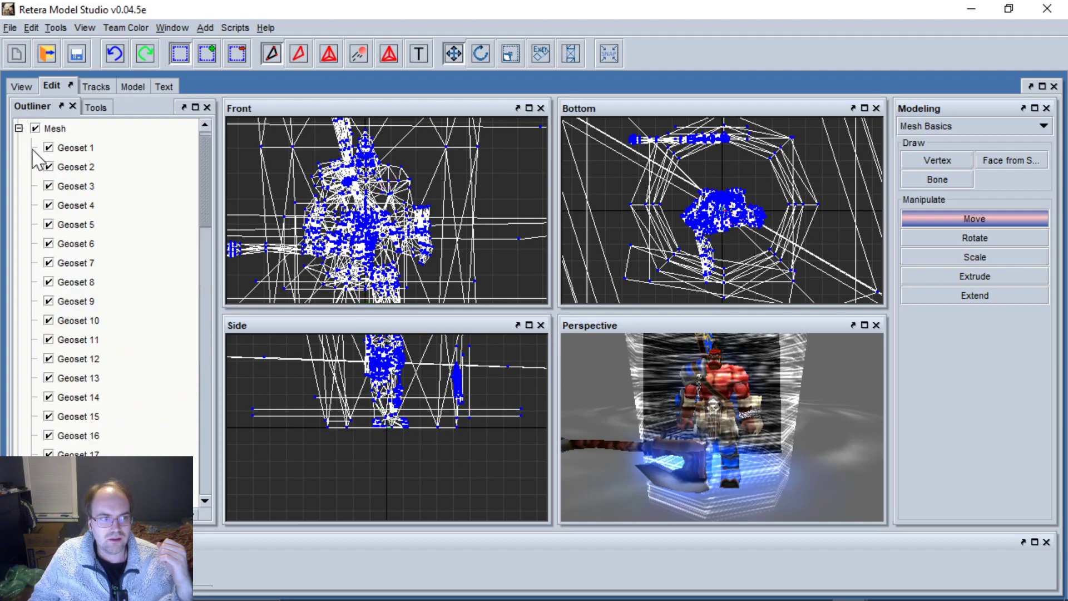
{"action": "left_click", "coordinate": [35, 130]}
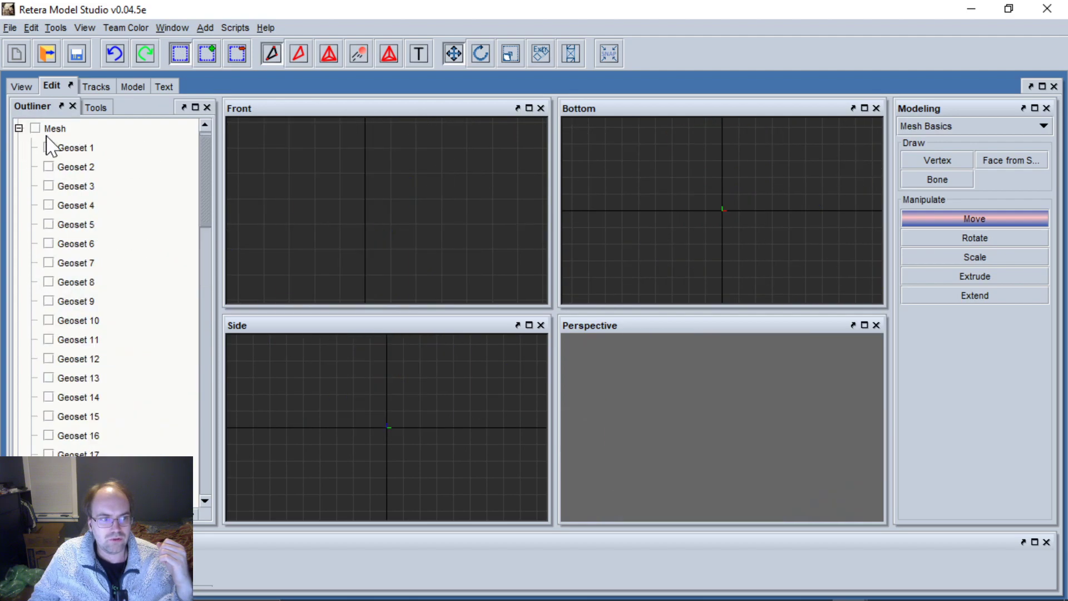
{"action": "left_click", "coordinate": [78, 225]}
{"action": "scroll", "coordinate": [339, 178], "scroll_direction": "down", "scroll_amount": 3}
{"action": "scroll", "coordinate": [362, 209], "scroll_direction": "up", "scroll_amount": 1}
{"action": "scroll", "coordinate": [362, 200], "scroll_direction": "down", "scroll_amount": 1}
{"action": "middle_click_drag", "start_coordinate": [345, 205], "coordinate": [351, 184]}
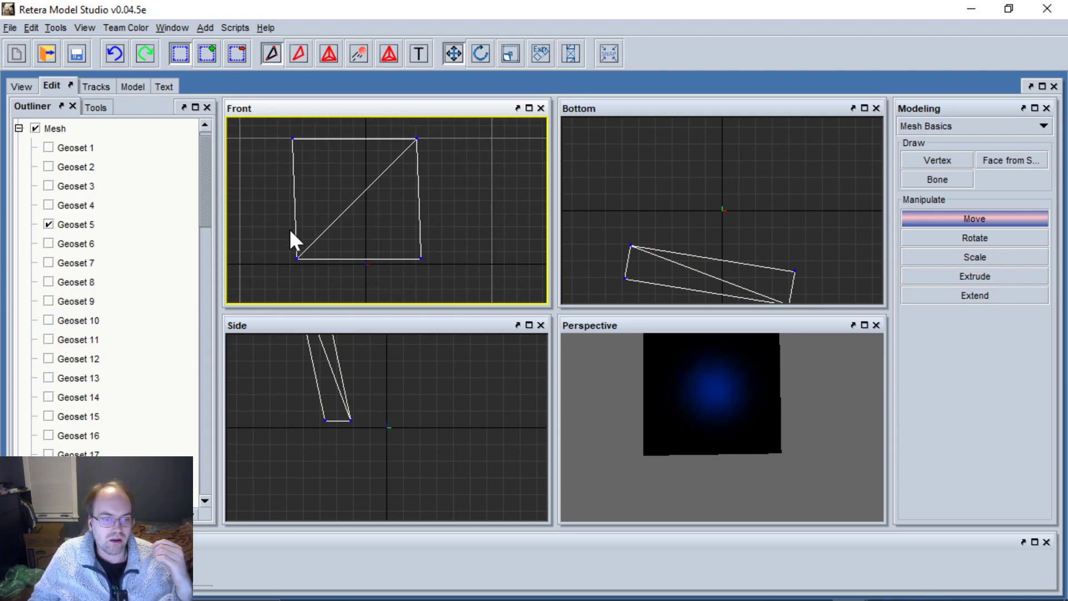
In the import dialog, set the imported animation visibility of GrommashHellscreamV2: Geoset 5 to GrommashHellscream: Geoset 5.
{"action": "mouse_move", "coordinate": [849, 584]}
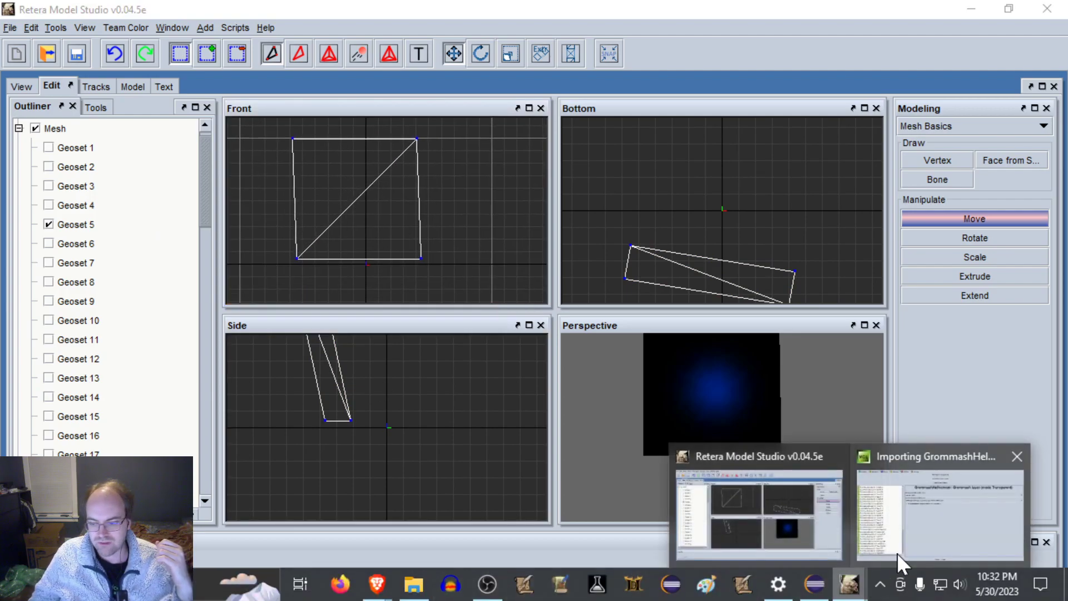
{"action": "left_click", "coordinate": [941, 501]}
{"action": "scroll", "coordinate": [174, 243], "scroll_direction": "up", "scroll_amount": 8}
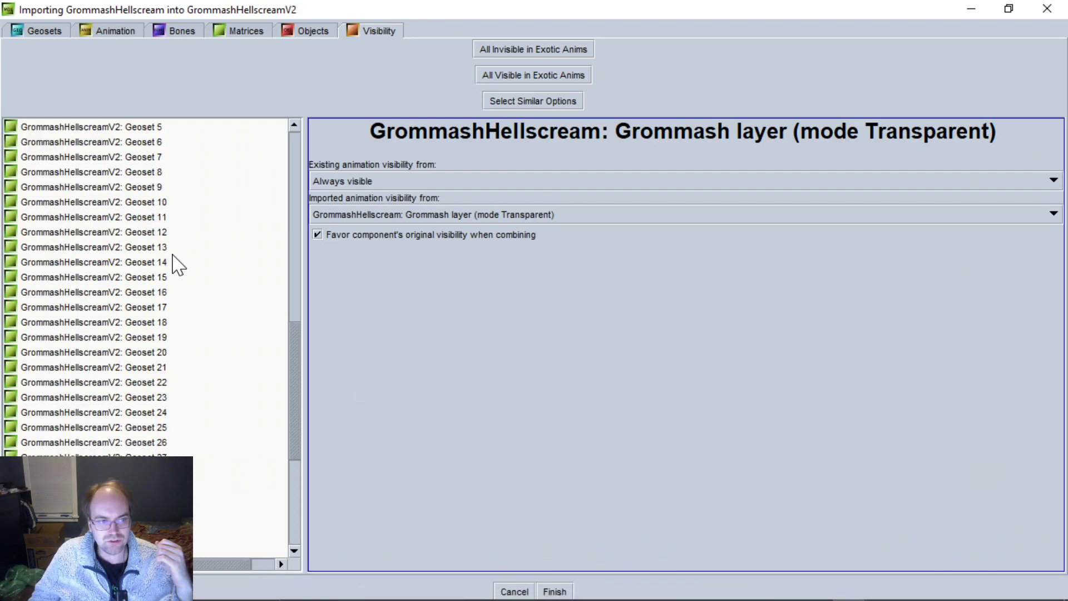
{"action": "left_click", "coordinate": [167, 218]}
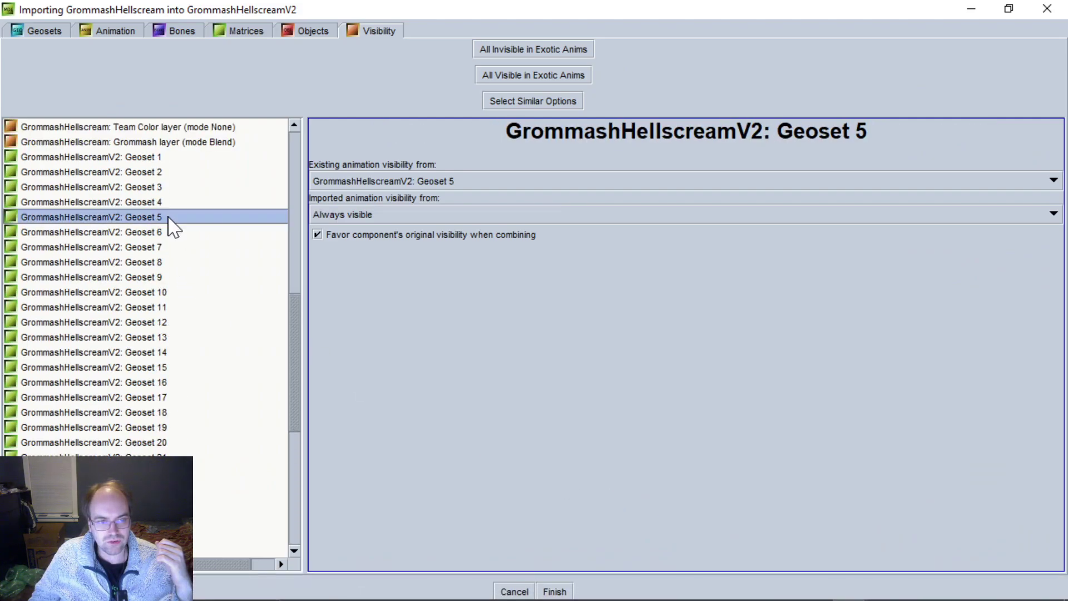
{"action": "left_click", "coordinate": [352, 215]}
{"action": "scroll", "coordinate": [410, 286], "scroll_direction": "up", "scroll_amount": 6}
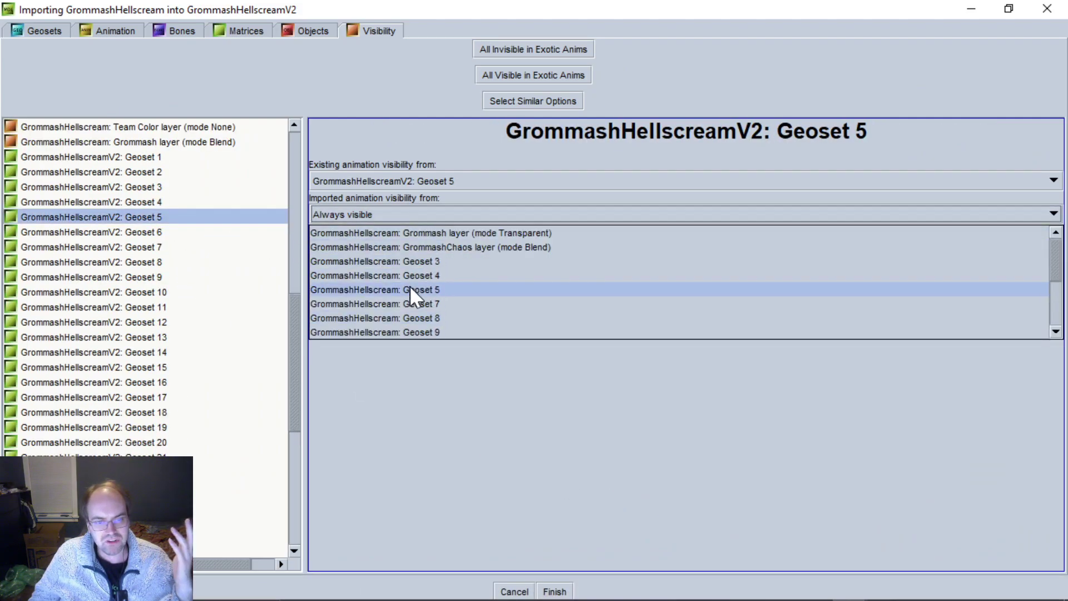
{"action": "left_click", "coordinate": [469, 290]}
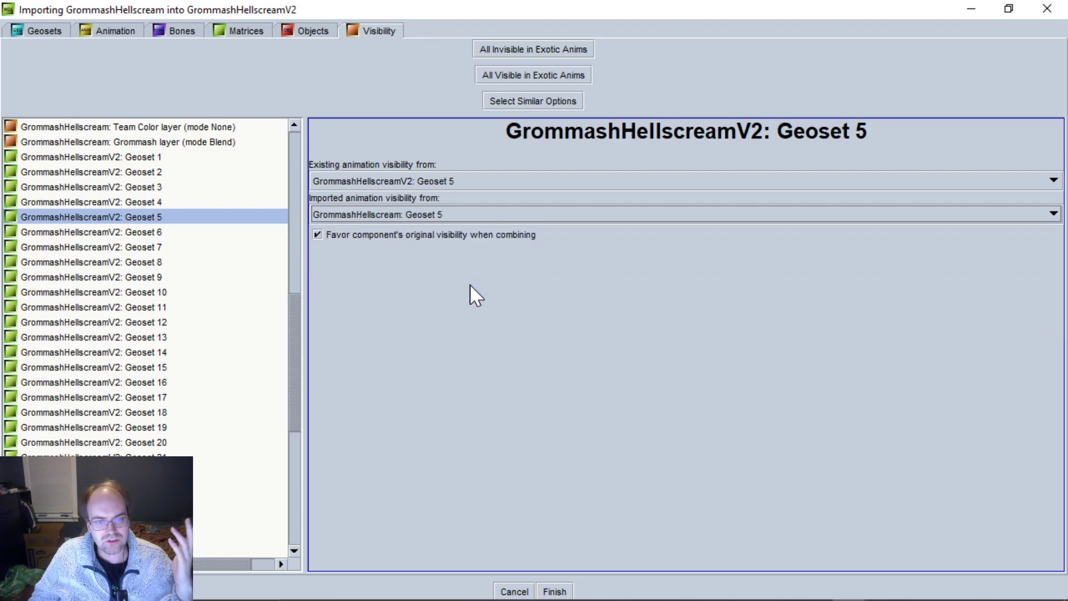
Return to the model views of GrommashHellscreamV2 and show only Geoset 3.
{"action": "left_click", "coordinate": [1032, 12]}
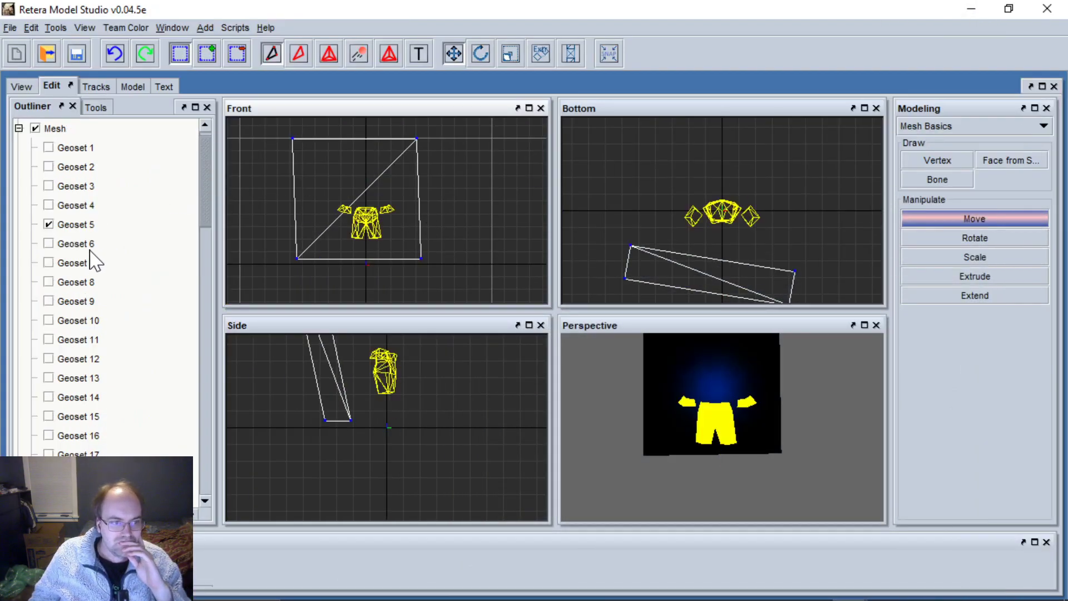
{"action": "left_click", "coordinate": [69, 186]}
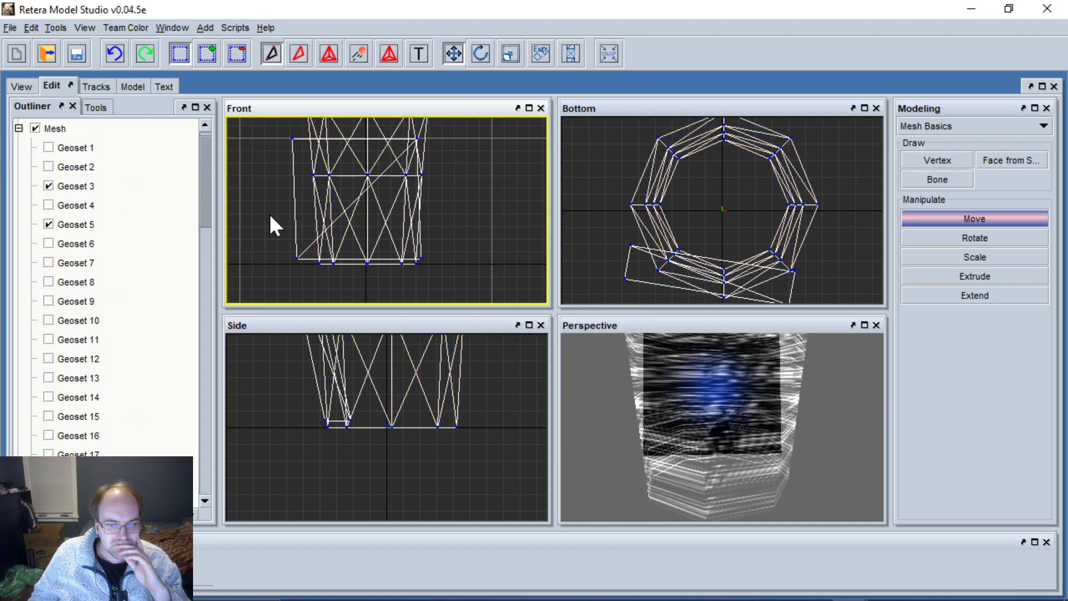
{"action": "left_click", "coordinate": [49, 224]}
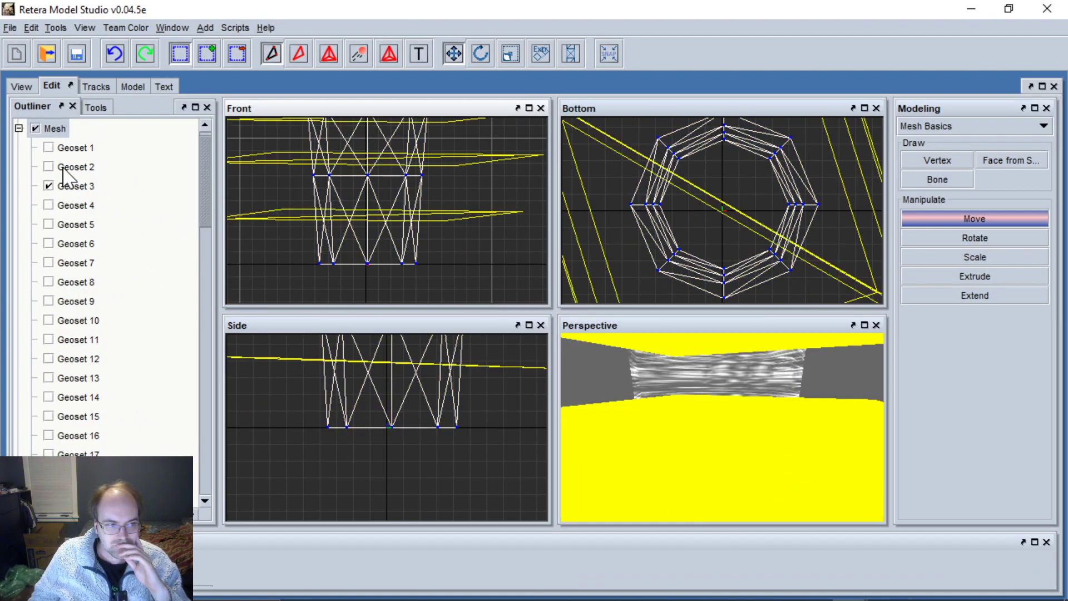
Switch to GrommashHellscream, inspect Geosets 4 and 6, and leave only Geosets 3 and 4 shown.
{"action": "left_click", "coordinate": [172, 27]}
{"action": "left_click", "coordinate": [216, 96]}
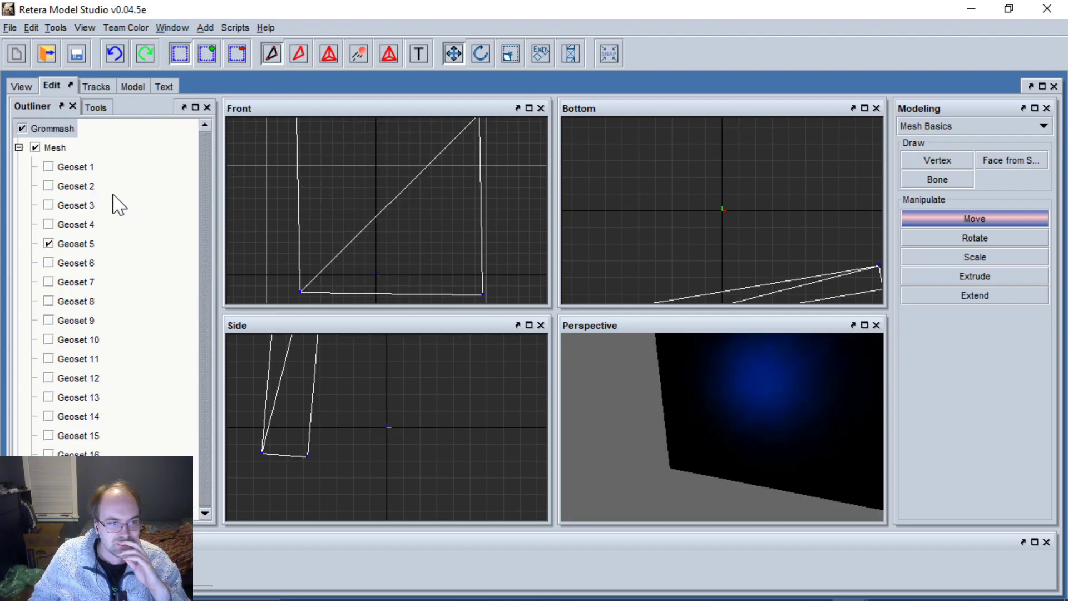
{"action": "left_click", "coordinate": [86, 224]}
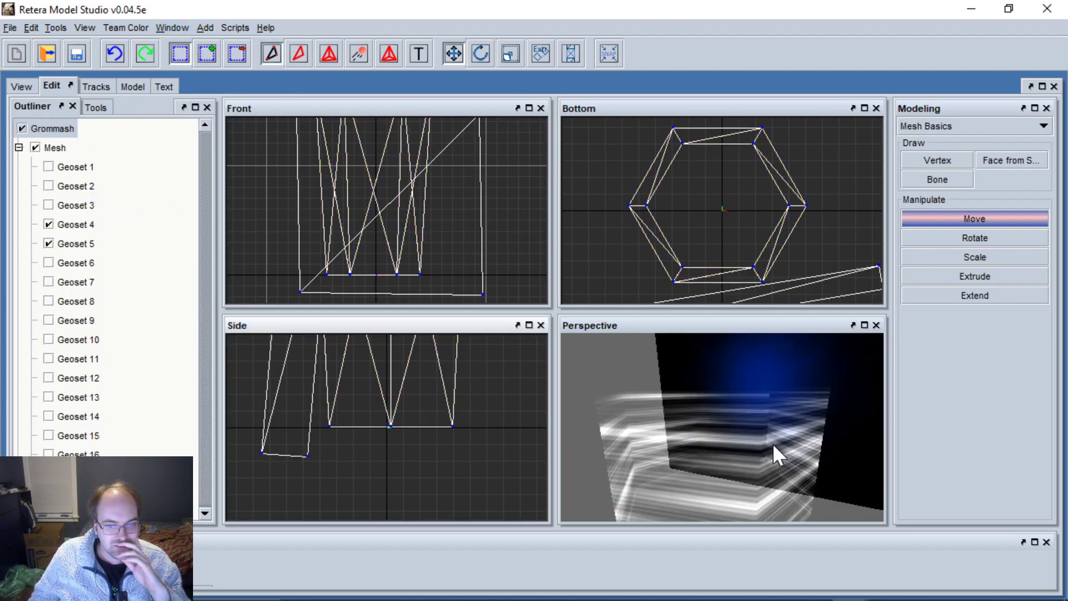
{"action": "left_click", "coordinate": [78, 244]}
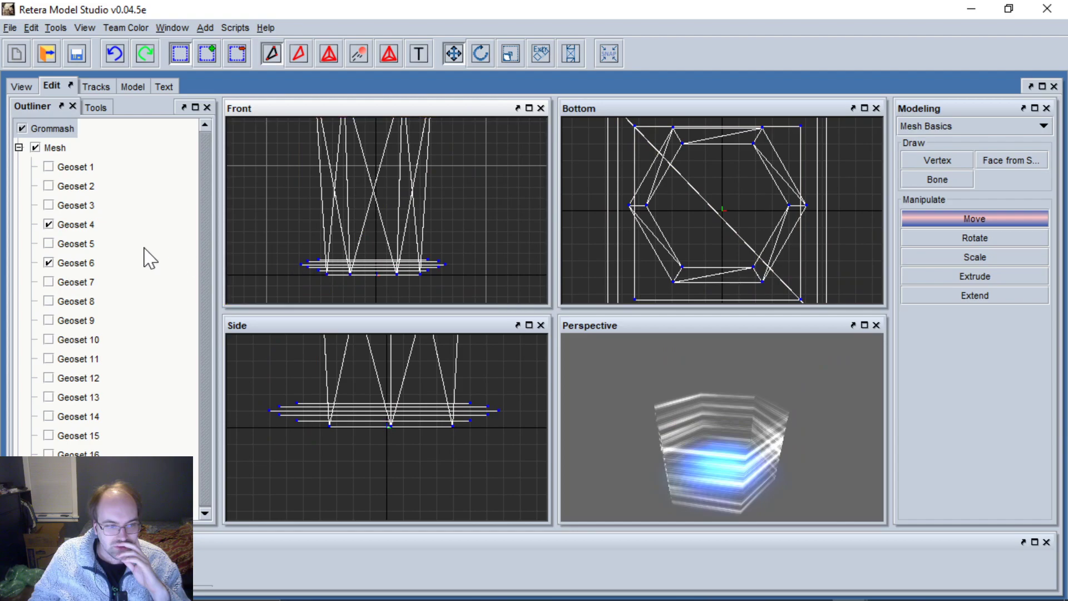
{"action": "left_click", "coordinate": [48, 263]}
{"action": "left_click", "coordinate": [49, 205]}
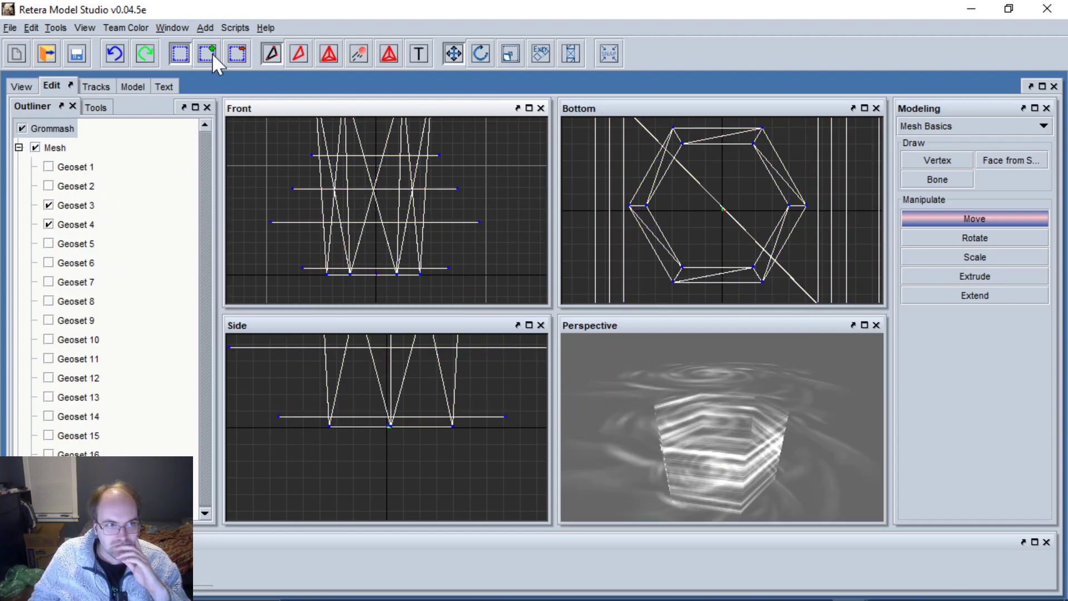
Switch to GrommashHellscreamV2, inspect Geoset 4 and show Geosets 2 and 3 together for comparison.
{"action": "left_click", "coordinate": [160, 26]}
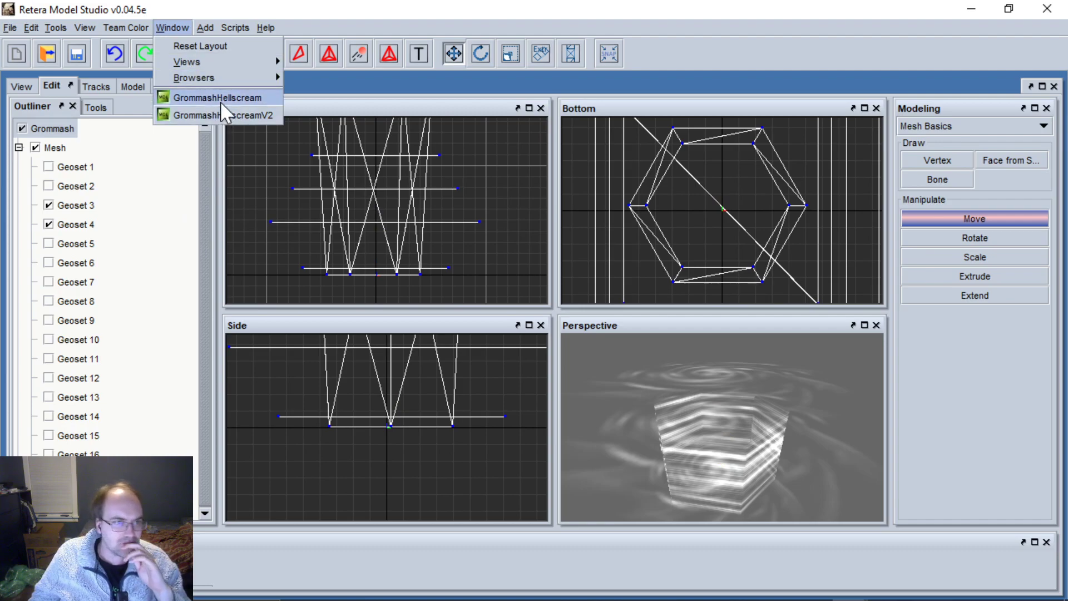
{"action": "left_click", "coordinate": [228, 115]}
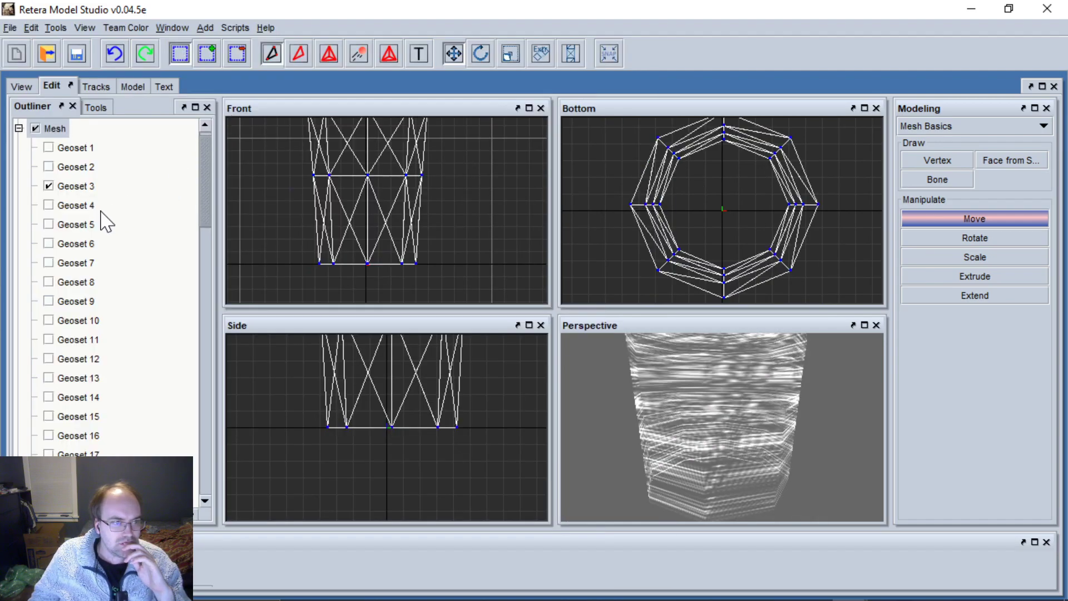
{"action": "left_click", "coordinate": [75, 203]}
{"action": "left_click", "coordinate": [75, 205]}
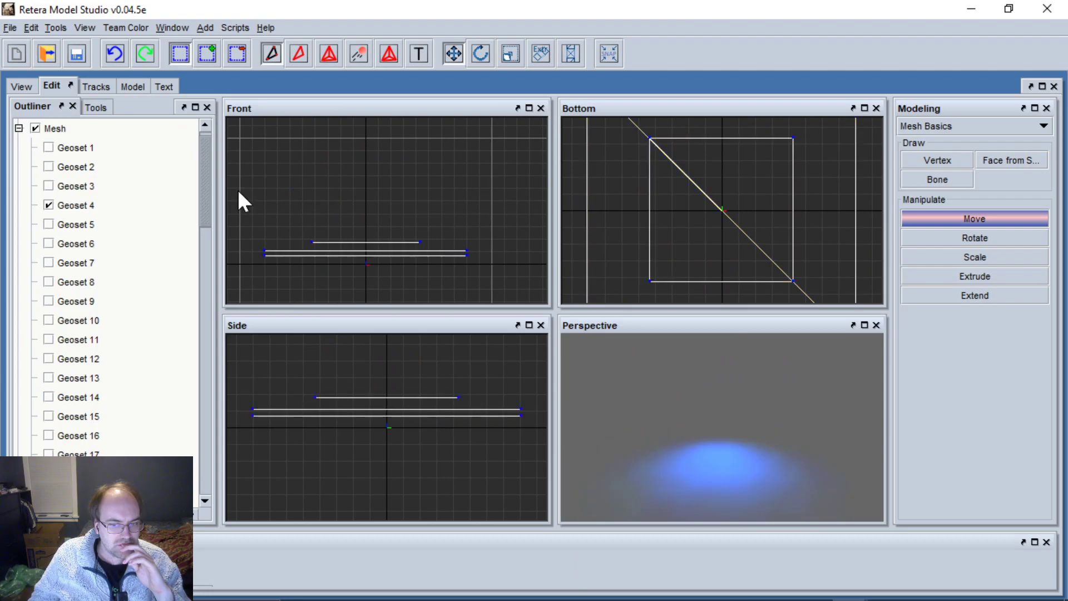
{"action": "left_click", "coordinate": [78, 185]}
{"action": "left_click", "coordinate": [81, 167]}
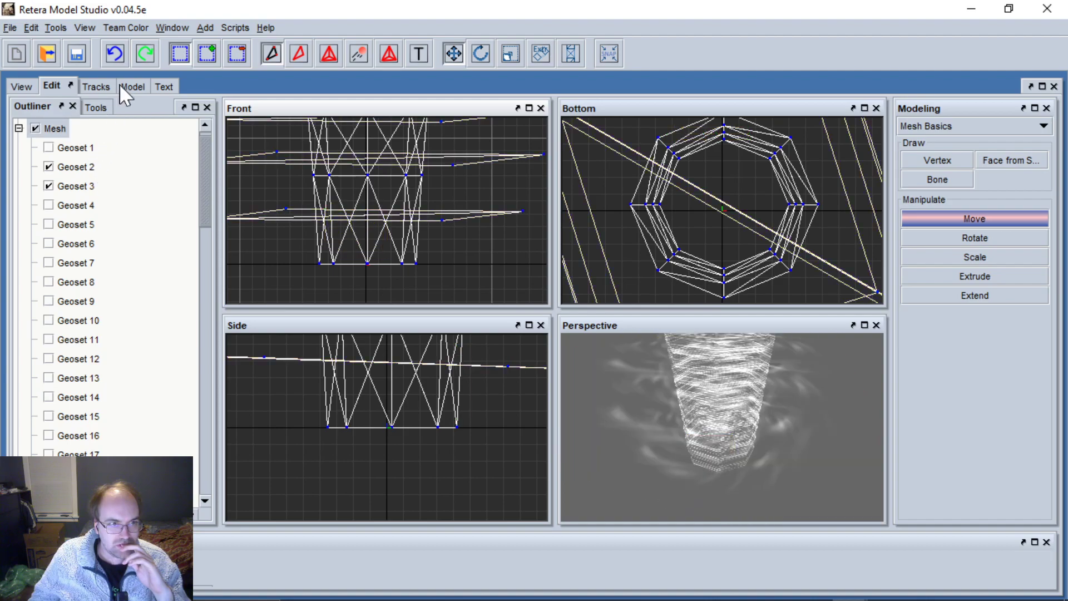
Recheck Geoset 3 of GrommashHellscream and use it as imported animation visibility source for GrommashHellscreamV2: Geoset 2 in the import dialog.
{"action": "left_click", "coordinate": [172, 27]}
{"action": "left_click", "coordinate": [204, 95]}
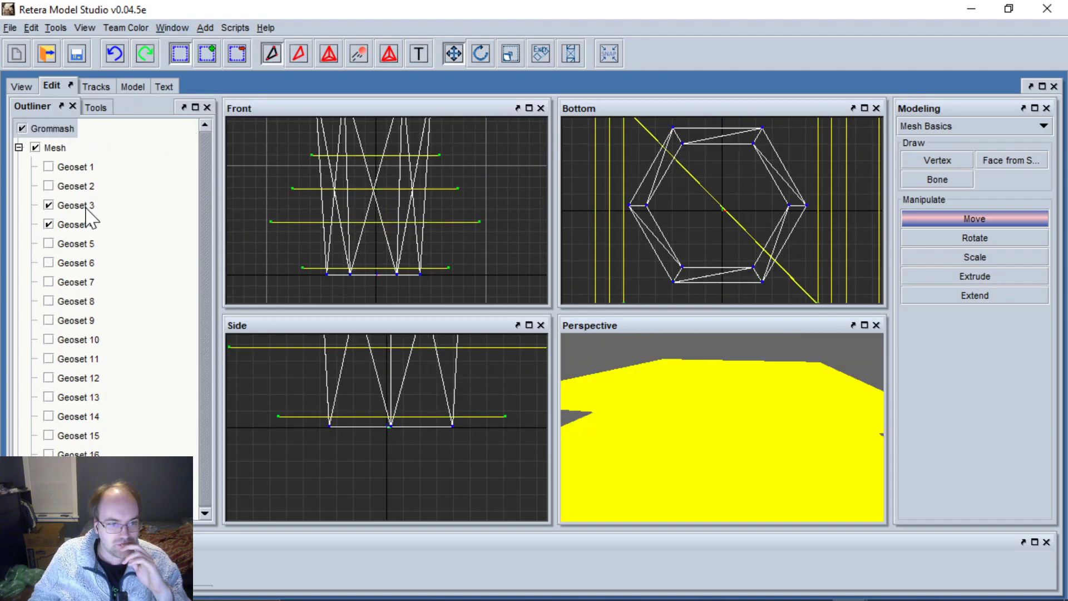
{"action": "mouse_move", "coordinate": [849, 583]}
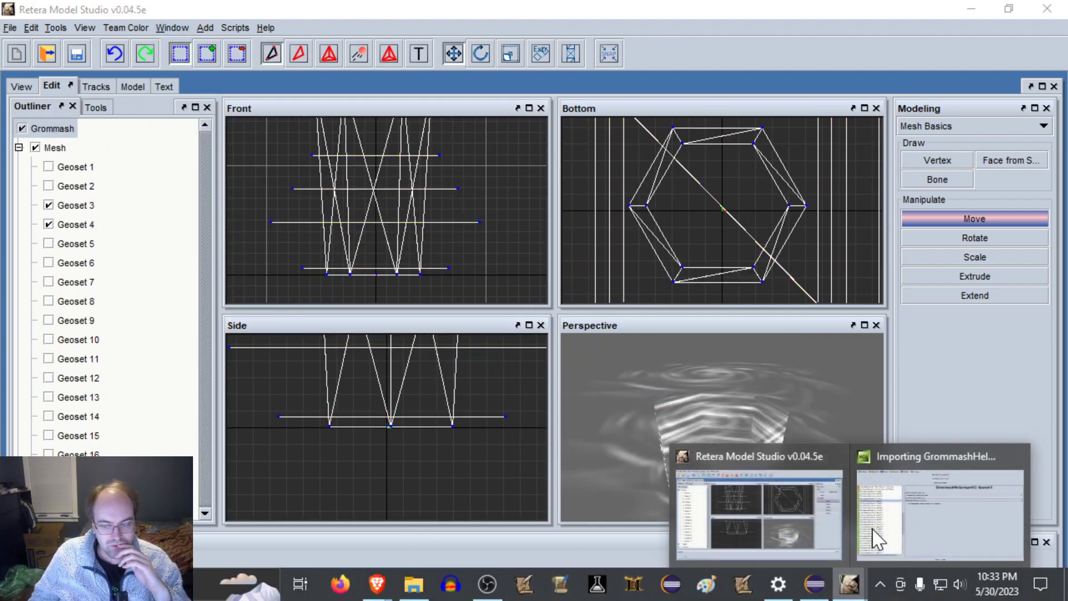
{"action": "left_click", "coordinate": [866, 541]}
{"action": "left_click", "coordinate": [170, 173]}
{"action": "left_click", "coordinate": [383, 213]}
{"action": "scroll", "coordinate": [467, 259], "scroll_direction": "up", "scroll_amount": 3}
{"action": "left_click", "coordinate": [467, 259]}
Set the imported animation visibility of GrommashHellscreamV2: Geoset 3 to GrommashHellscream: Geoset 4 and look over the layer entries.
{"action": "left_click", "coordinate": [160, 188]}
{"action": "left_click", "coordinate": [396, 220]}
{"action": "scroll", "coordinate": [479, 263], "scroll_direction": "up", "scroll_amount": 4}
{"action": "left_click", "coordinate": [468, 270]}
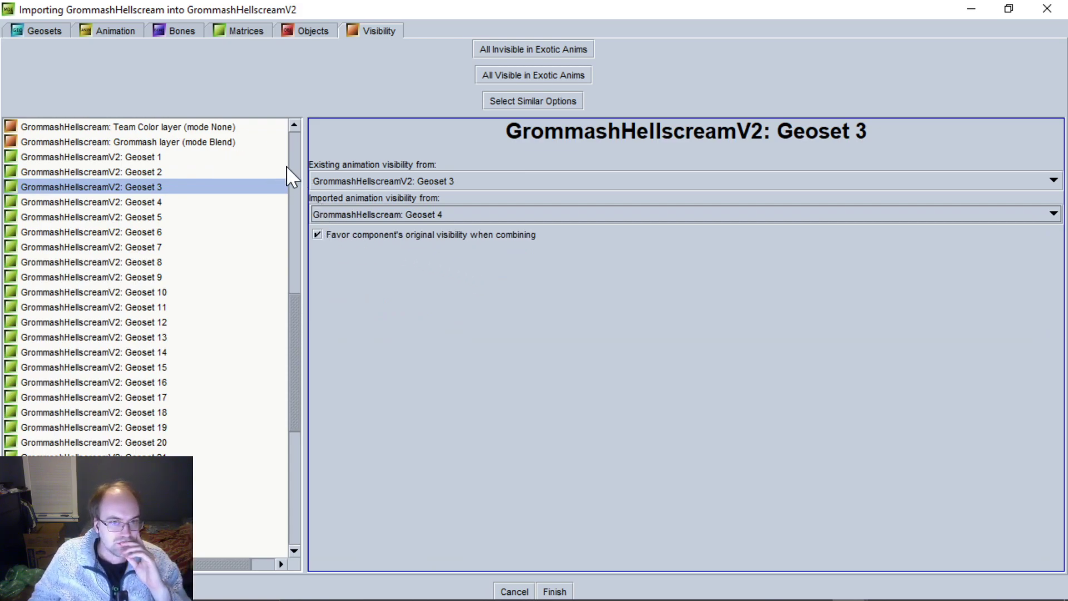
{"action": "scroll", "coordinate": [202, 243], "scroll_direction": "up", "scroll_amount": 10}
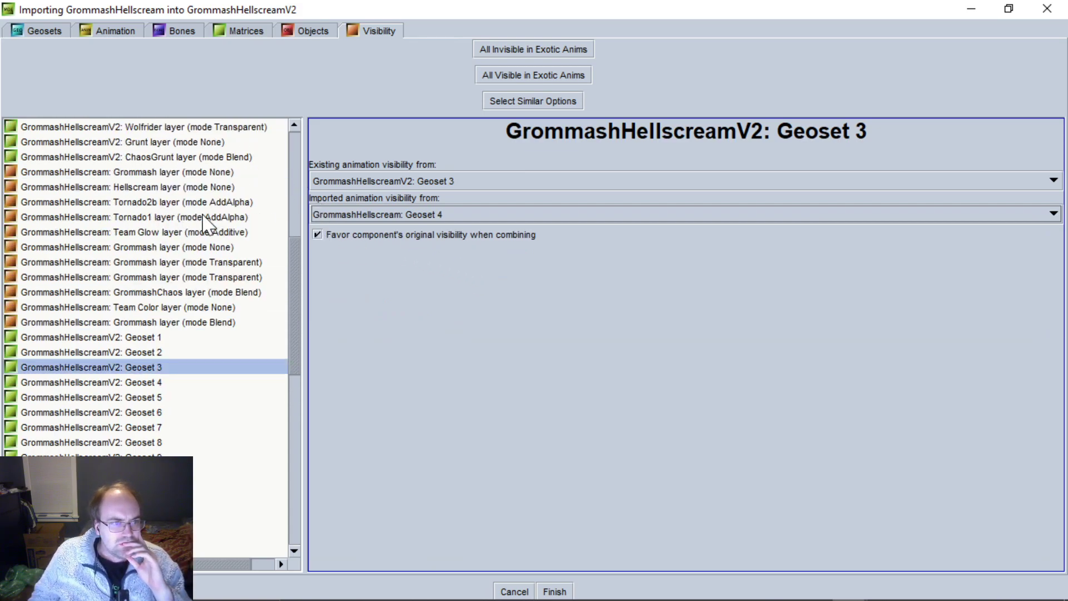
{"action": "scroll", "coordinate": [202, 216], "scroll_direction": "down", "scroll_amount": 6}
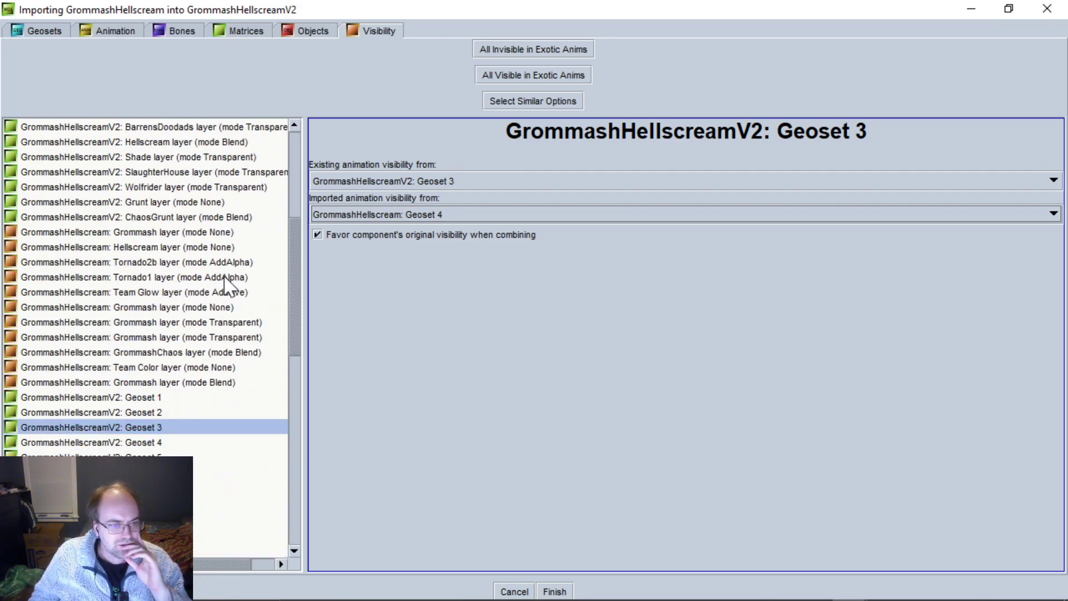
Check the visibility settings of GrommashHellscream's GrommashChaos layer and of GrommashHellscreamV2's first Team Glow layer (mode Additive).
{"action": "left_click", "coordinate": [245, 353]}
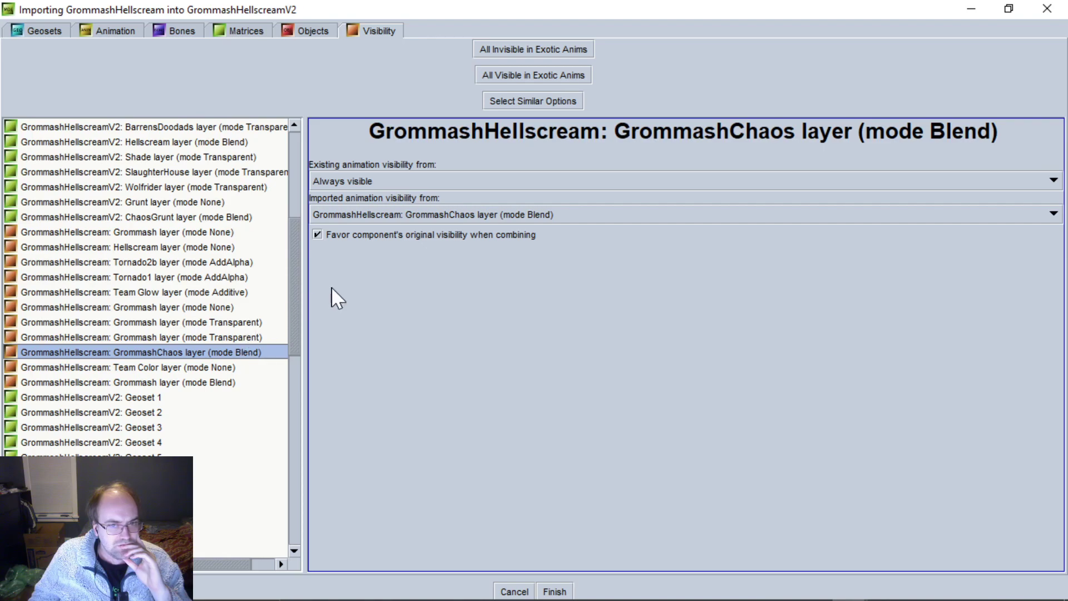
{"action": "scroll", "coordinate": [233, 334], "scroll_direction": "up", "scroll_amount": 6}
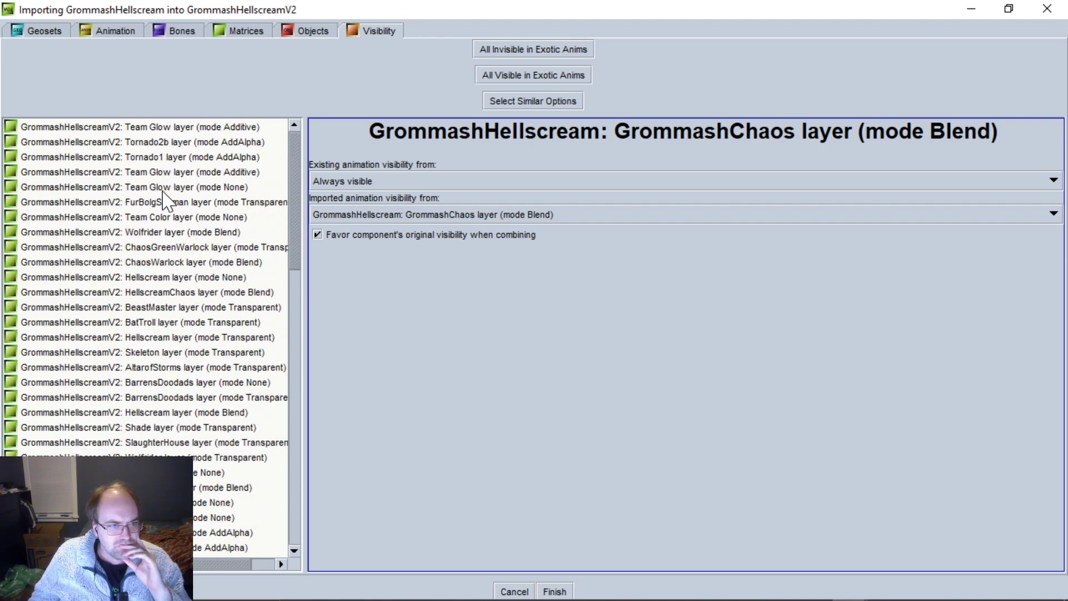
{"action": "left_click_drag", "start_coordinate": [179, 132], "coordinate": [207, 127]}
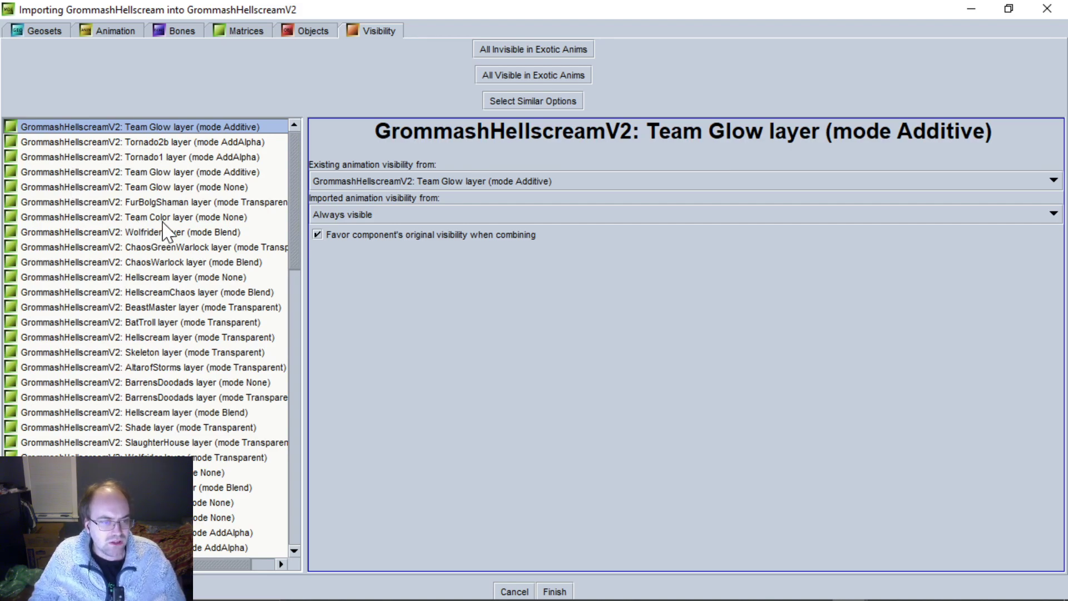
Switch to the Model Studio window, bring up GrommashHellscreamV2 in the 3D preview and show its Stand - 2 animation.
{"action": "mouse_move", "coordinate": [846, 581]}
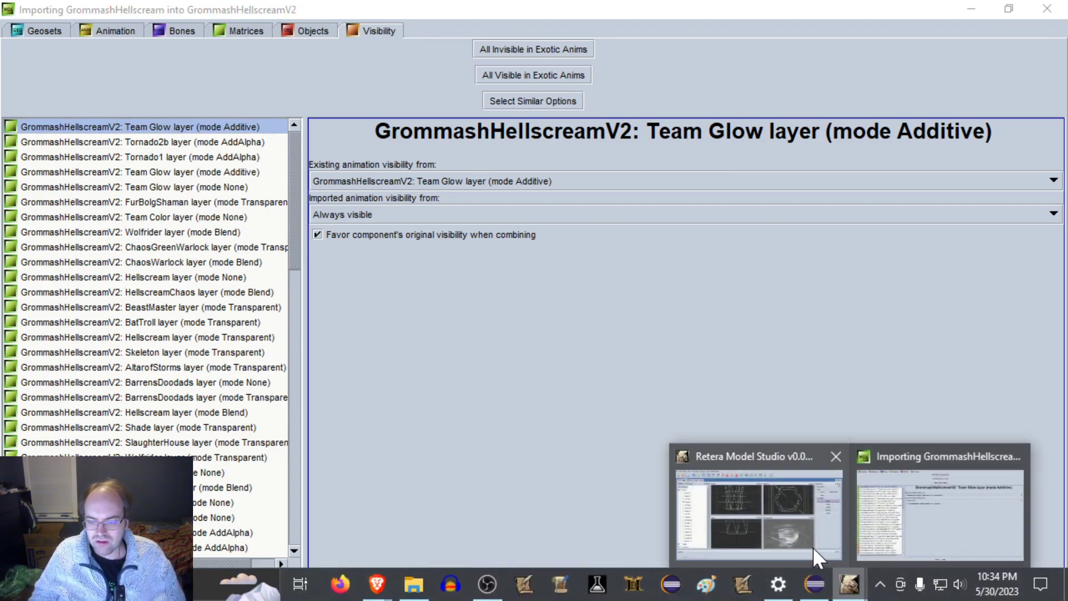
{"action": "left_click", "coordinate": [763, 504]}
{"action": "left_click", "coordinate": [23, 86]}
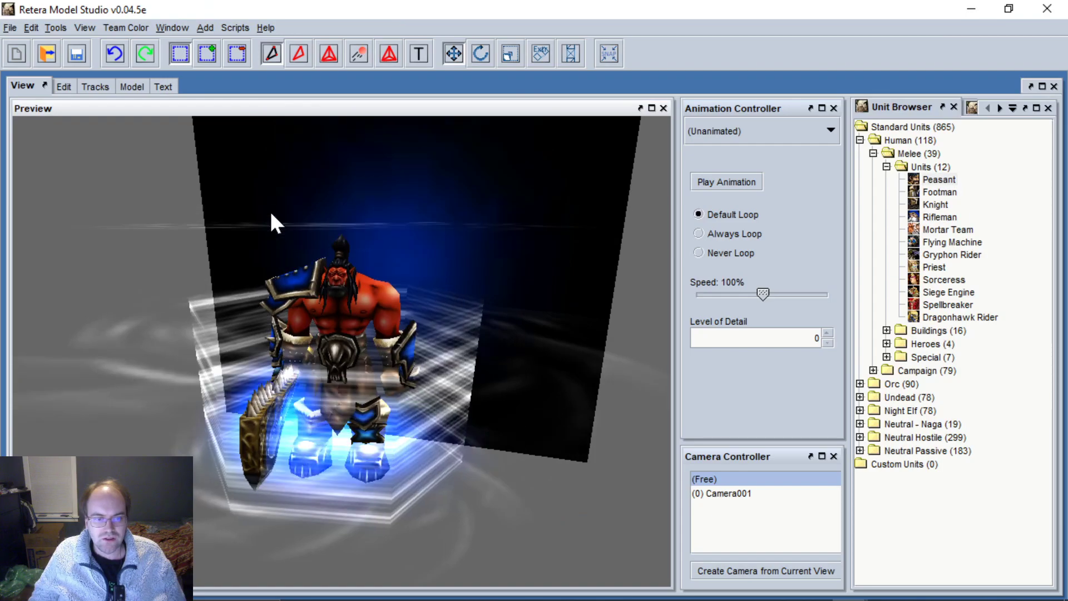
{"action": "left_click", "coordinate": [177, 28]}
{"action": "left_click", "coordinate": [201, 100]}
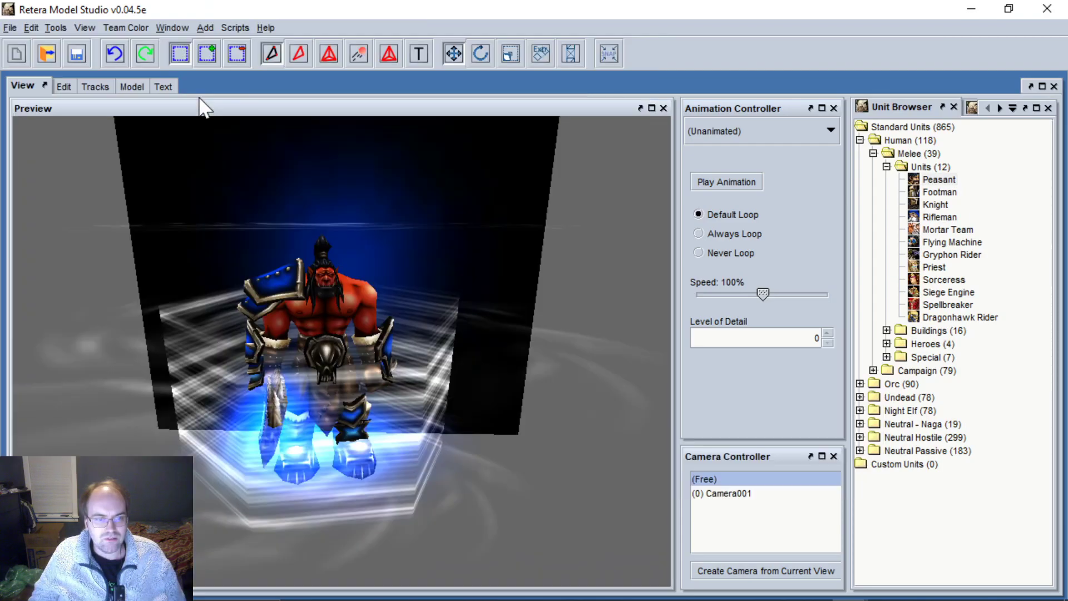
{"action": "left_click", "coordinate": [172, 28]}
{"action": "left_click", "coordinate": [203, 117]}
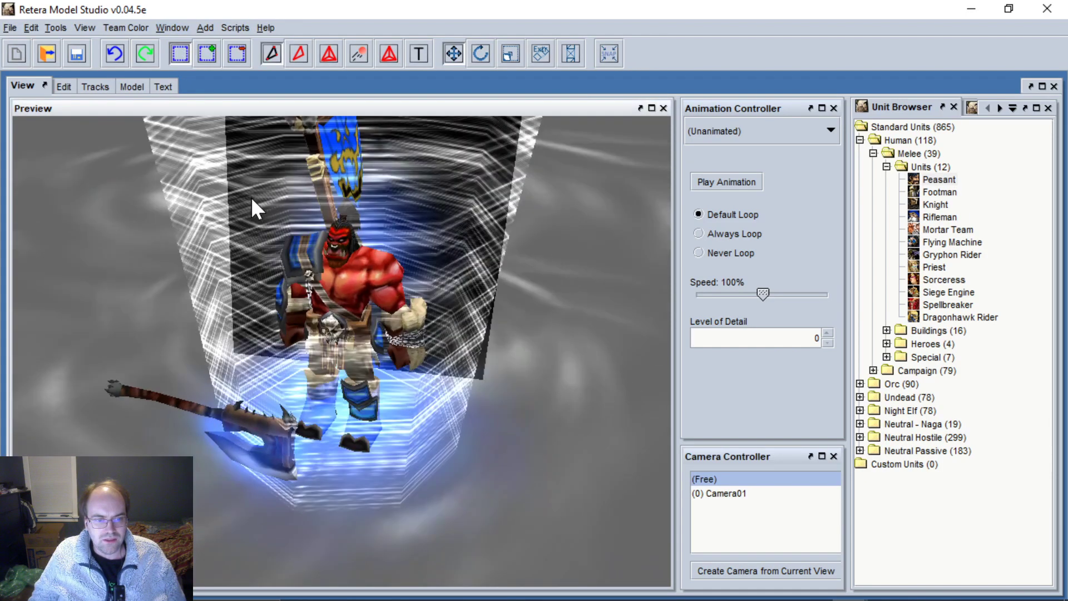
{"action": "left_click", "coordinate": [756, 132]}
{"action": "left_click", "coordinate": [753, 166]}
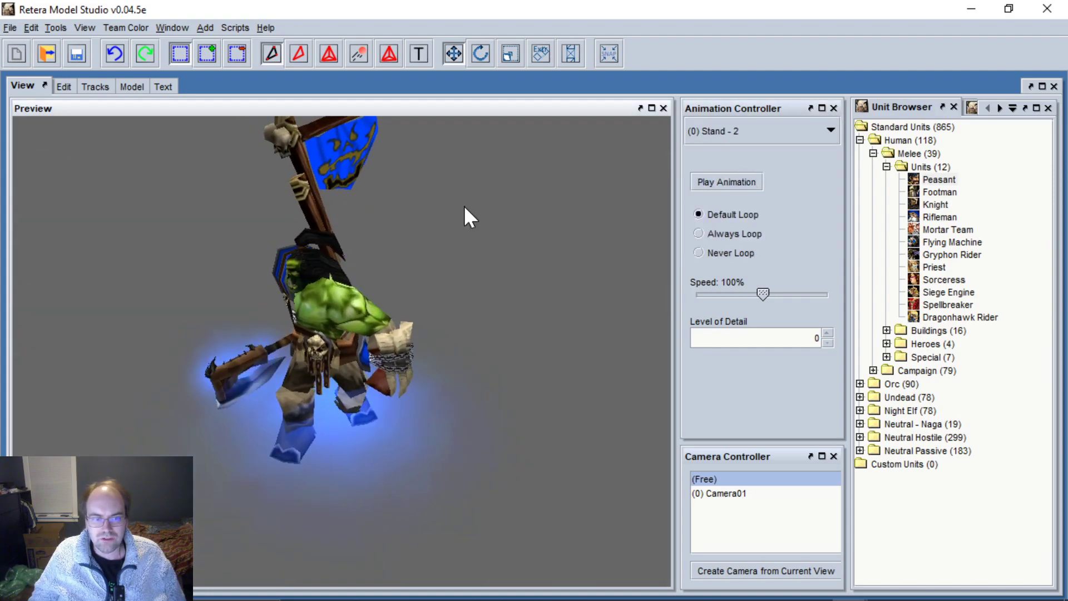
Play GrommashHellscreamV2's Stand Second animation and examine how the skin changes to its chaos version.
{"action": "left_click", "coordinate": [773, 133]}
{"action": "scroll", "coordinate": [745, 187], "scroll_direction": "down", "scroll_amount": 5}
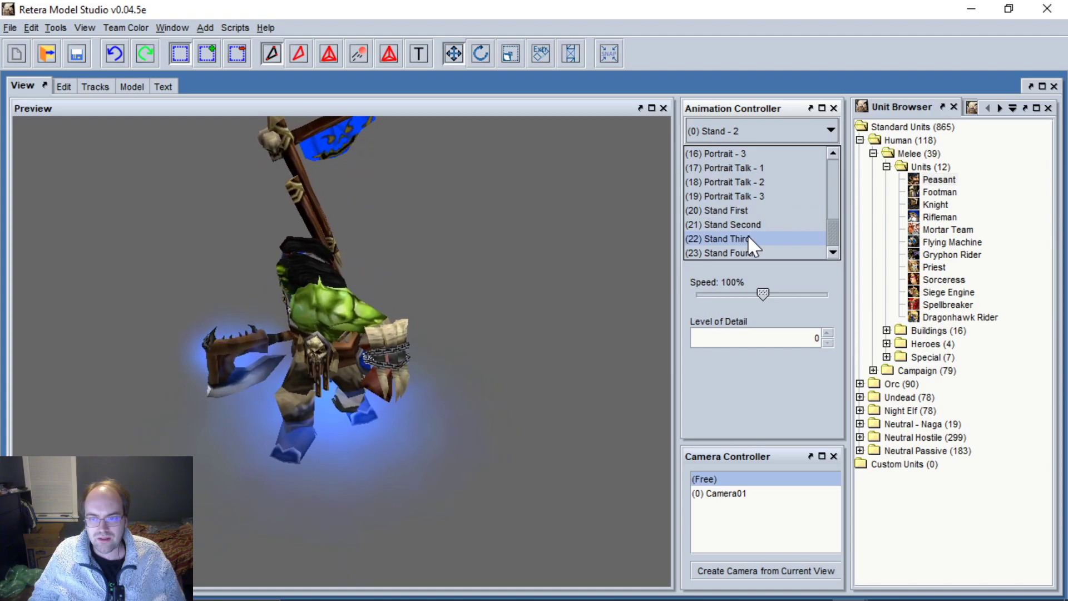
{"action": "left_click", "coordinate": [748, 237]}
{"action": "scroll", "coordinate": [746, 143], "scroll_direction": "up", "scroll_amount": 1}
{"action": "left_click", "coordinate": [479, 212]}
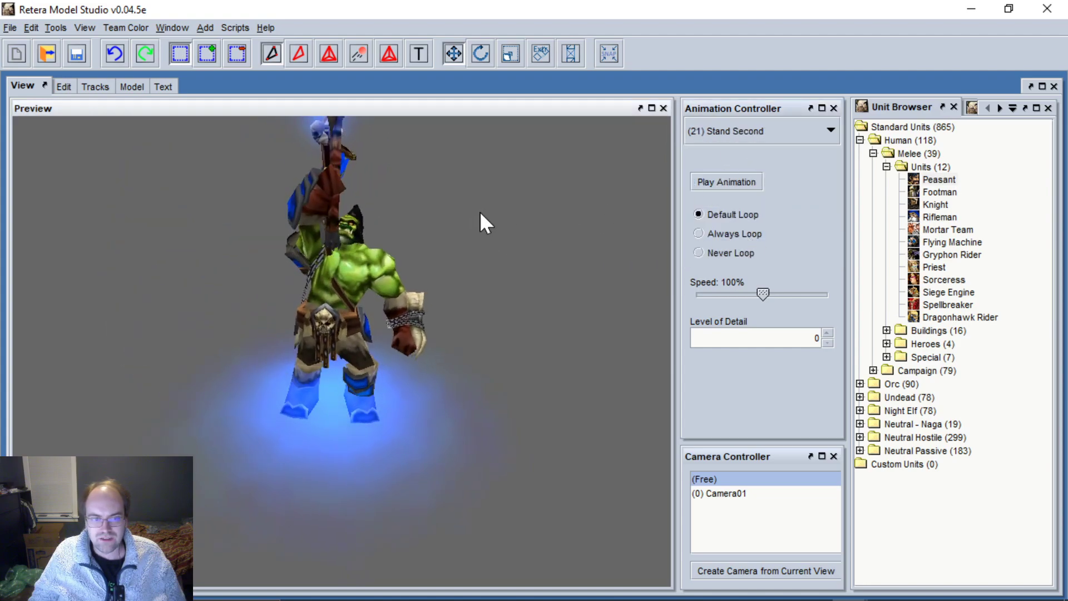
{"action": "scroll", "coordinate": [458, 207], "scroll_direction": "down", "scroll_amount": 2}
{"action": "left_click", "coordinate": [726, 187]}
{"action": "left_click", "coordinate": [514, 281]}
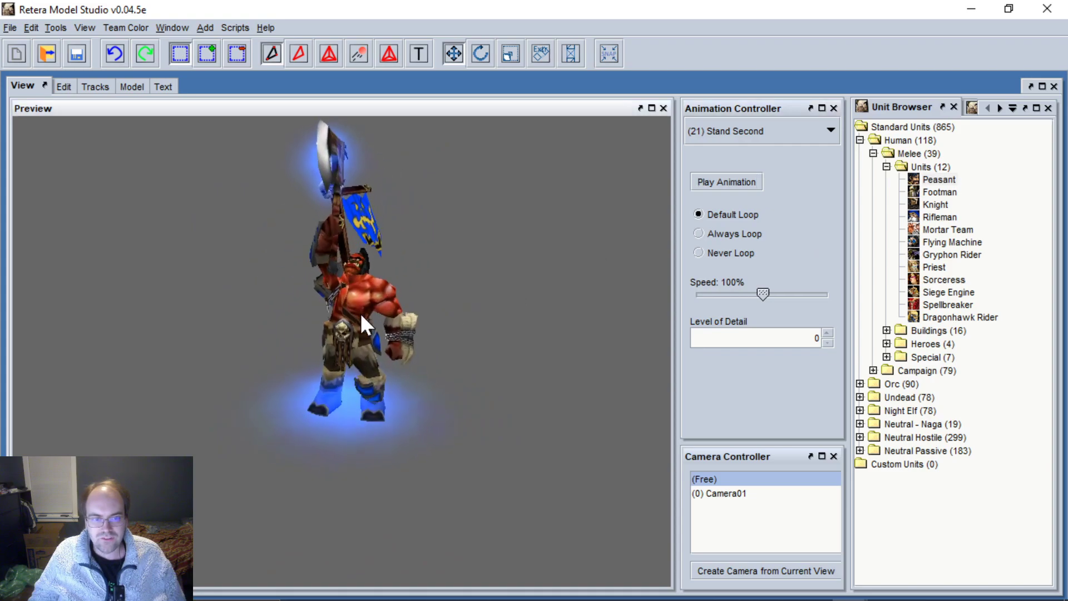
{"action": "left_click", "coordinate": [756, 179]}
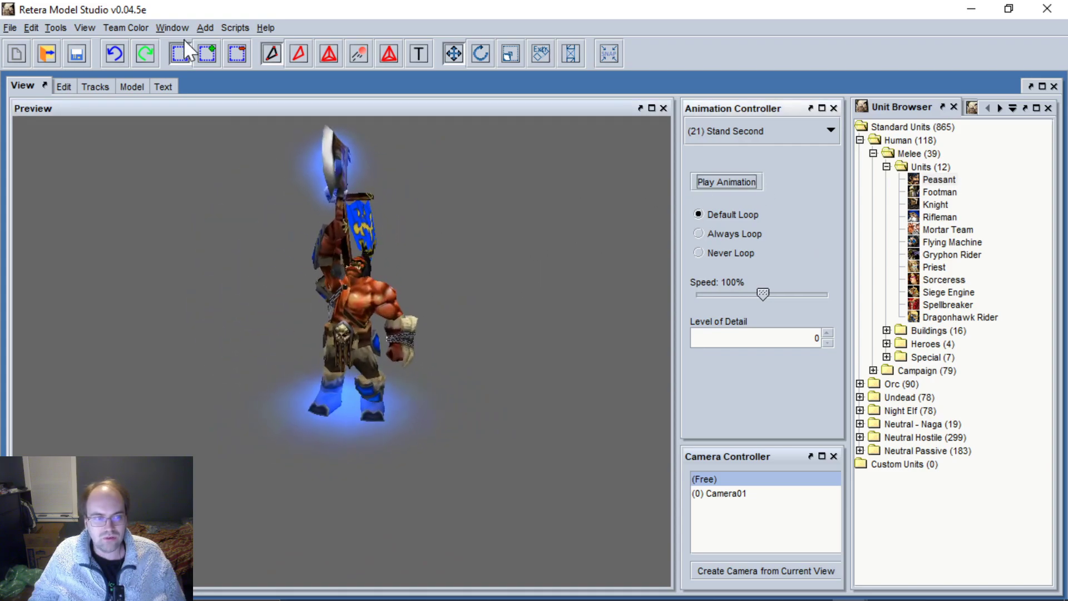
Switch to GrommashHellscream and play its Stand Second animation for comparison.
{"action": "left_click", "coordinate": [172, 28]}
{"action": "left_click", "coordinate": [206, 112]}
{"action": "left_click", "coordinate": [723, 133]}
{"action": "scroll", "coordinate": [759, 199], "scroll_direction": "down", "scroll_amount": 5}
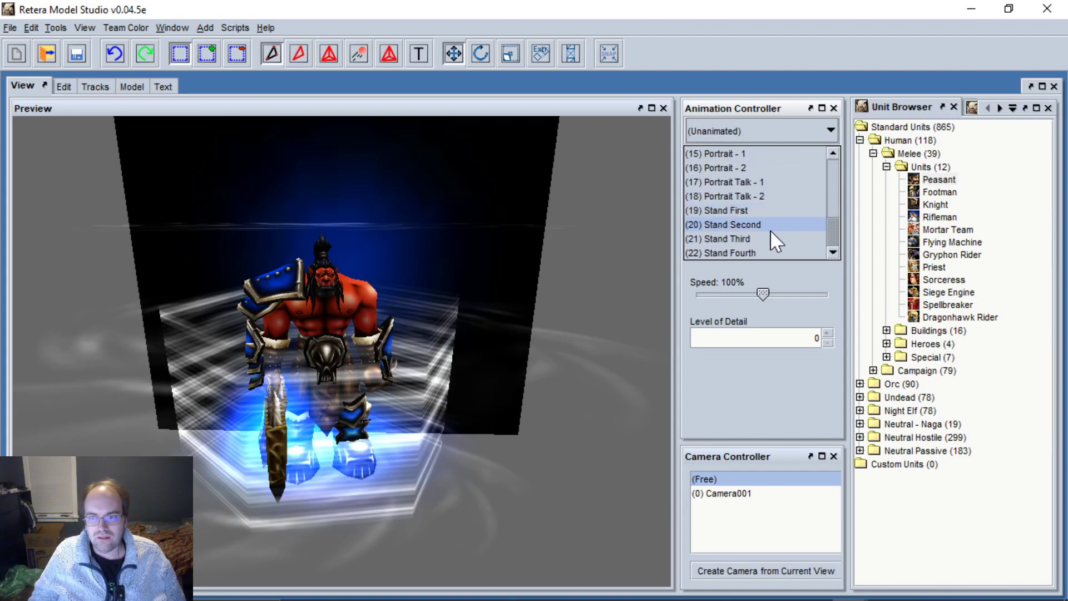
{"action": "left_click", "coordinate": [769, 226]}
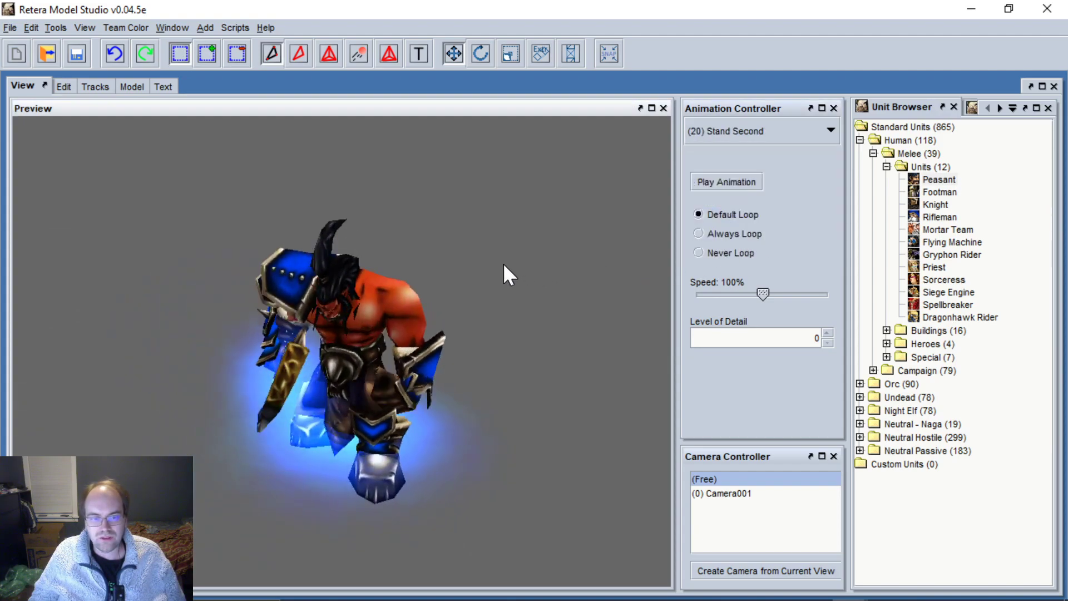
{"action": "left_click", "coordinate": [729, 180]}
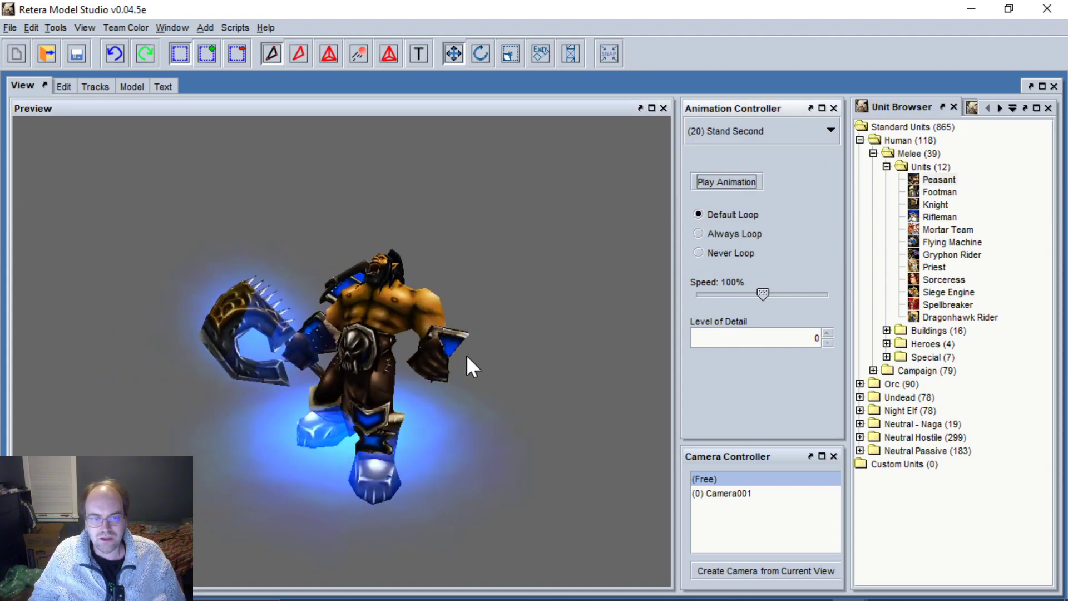
In the import dialog, set imported visibility of the ChaosWarlock, HellscreamChaos and ChaosGrunt Blend layers to GrommashHellscream: GrommashChaos layer (mode Blend).
{"action": "mouse_move", "coordinate": [723, 599]}
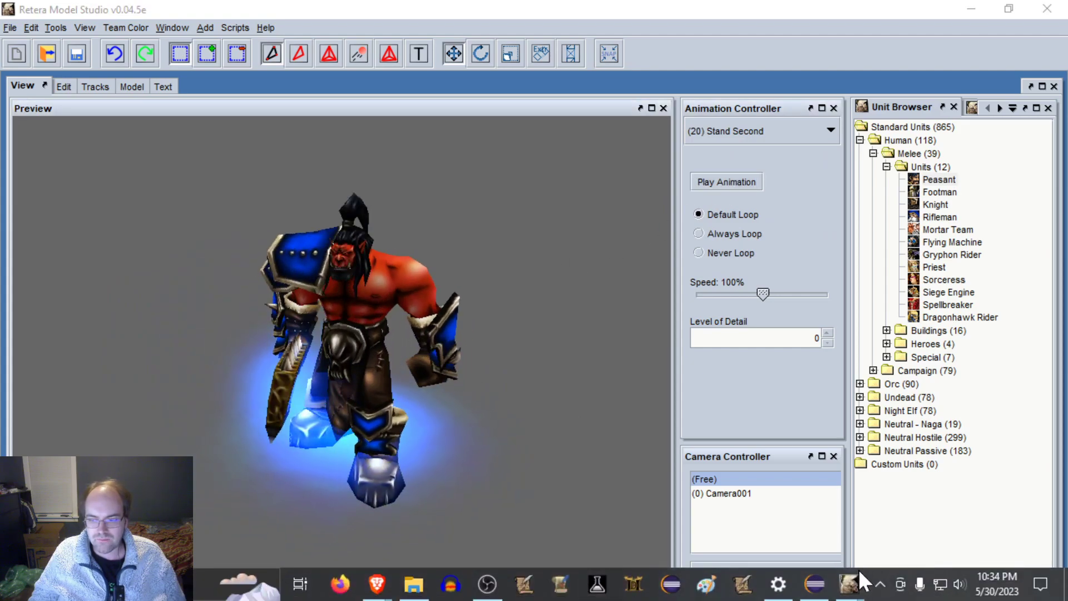
{"action": "mouse_move", "coordinate": [859, 569]}
{"action": "left_click", "coordinate": [915, 532]}
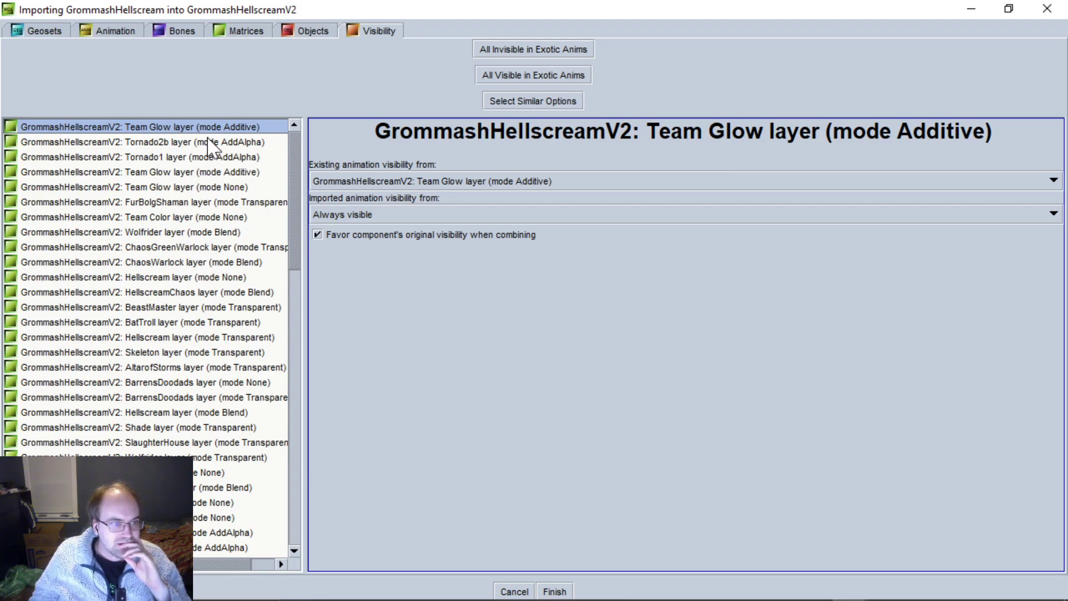
{"action": "left_click", "coordinate": [188, 248]}
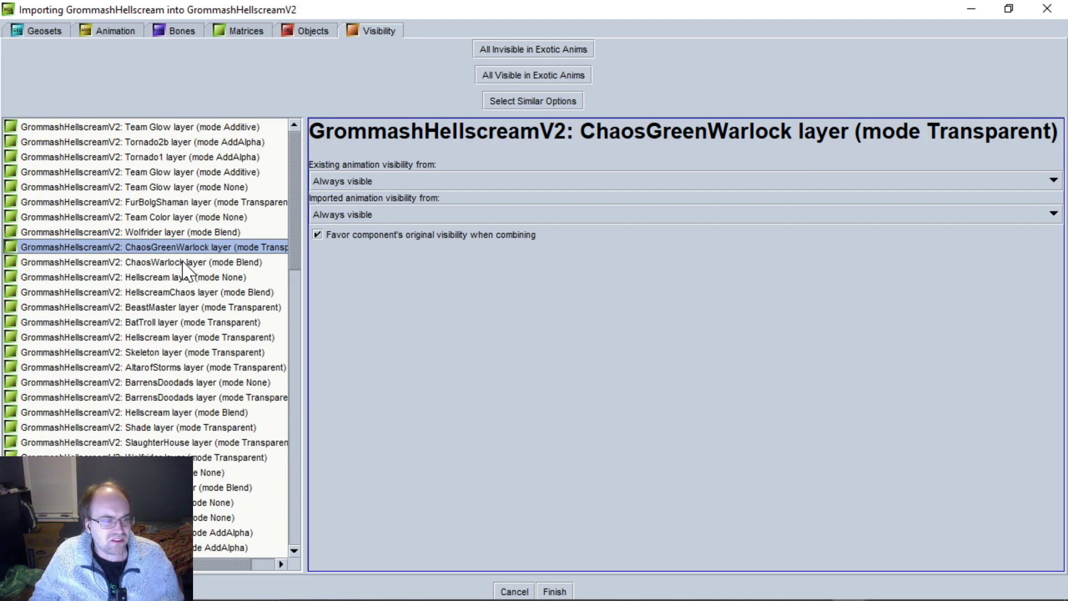
{"action": "left_click", "coordinate": [185, 262]}
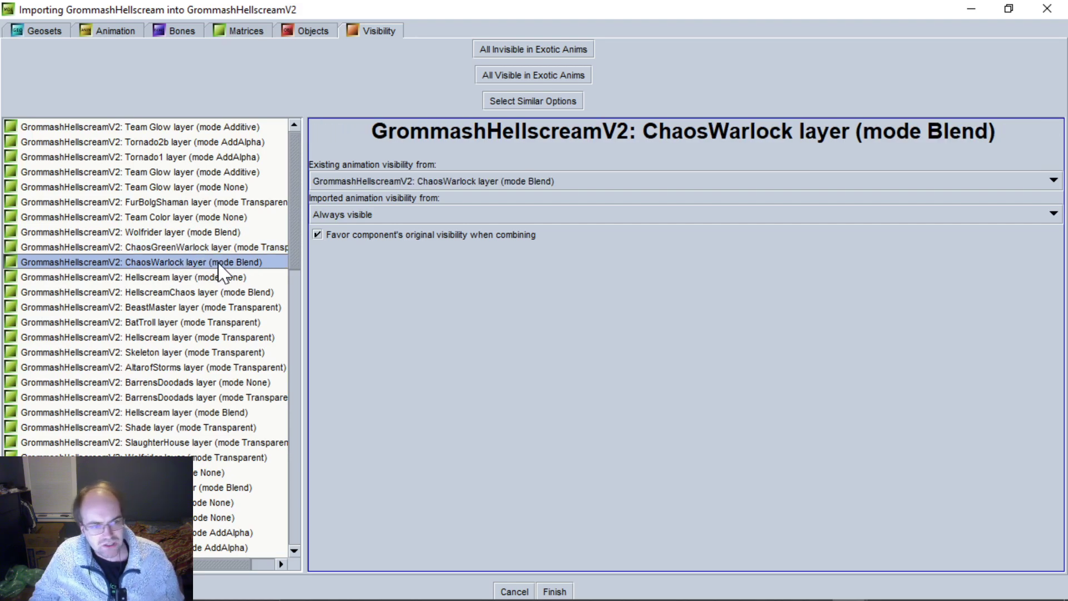
{"action": "left_click", "coordinate": [198, 293], "text": "ctrl"}
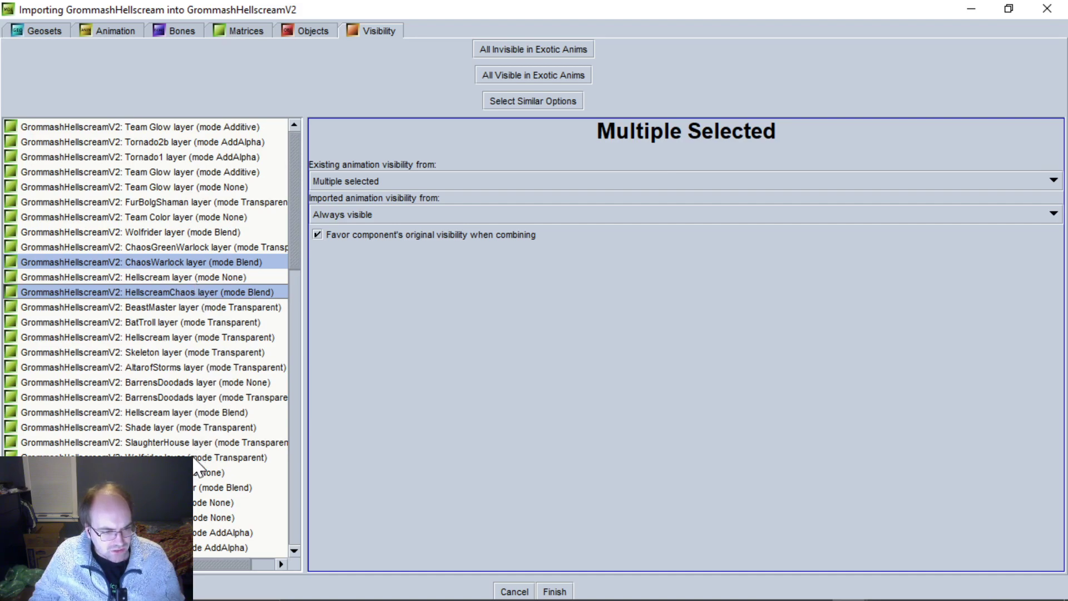
{"action": "left_click", "coordinate": [194, 490], "text": "ctrl"}
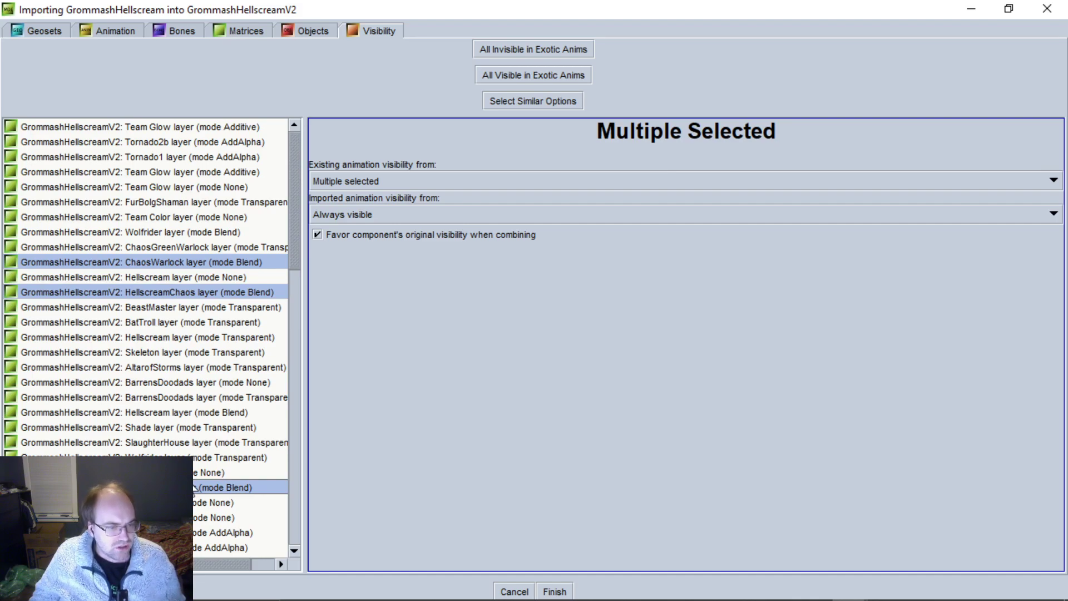
{"action": "left_click", "coordinate": [359, 212]}
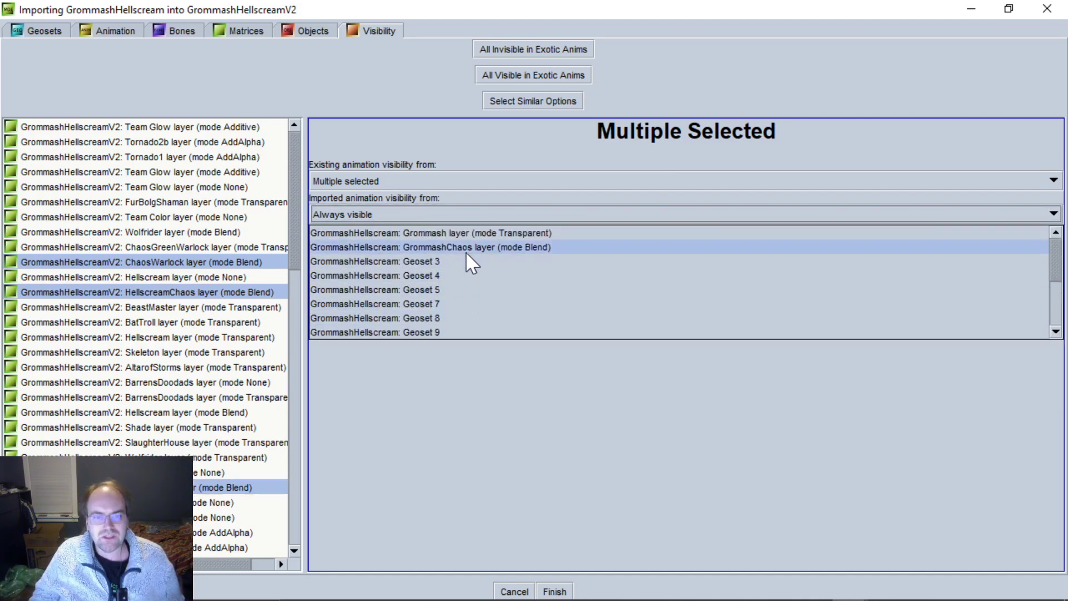
{"action": "left_click", "coordinate": [459, 249]}
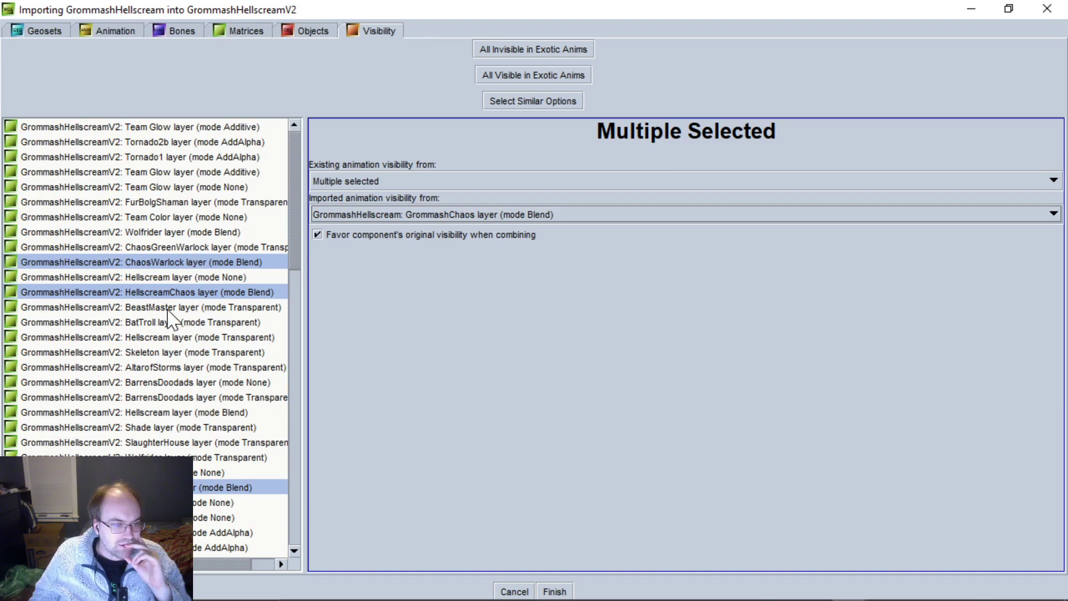
{"action": "scroll", "coordinate": [167, 364], "scroll_direction": "down", "scroll_amount": 1}
{"action": "scroll", "coordinate": [228, 361], "scroll_direction": "up", "scroll_amount": 1}
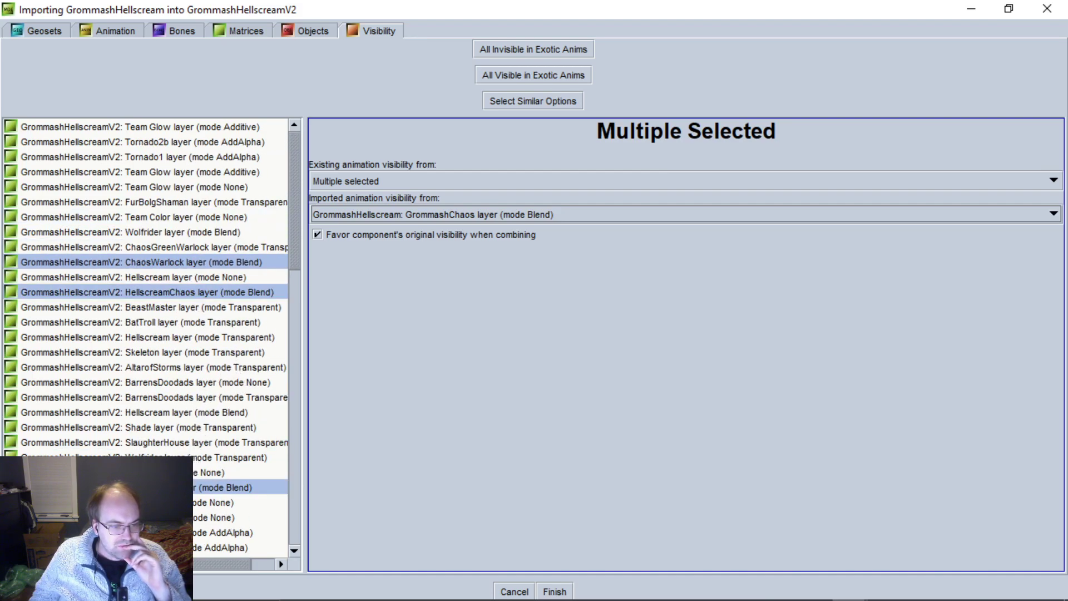
Check the imported visibility settings of the GrommashHellscreamV2 layers between Shade and FurBolgShaman.
{"action": "left_click", "coordinate": [167, 426]}
{"action": "left_click", "coordinate": [167, 322]}
{"action": "left_click", "coordinate": [167, 277]}
{"action": "left_click", "coordinate": [167, 292]}
{"action": "left_click", "coordinate": [170, 277]}
{"action": "left_click", "coordinate": [171, 262]}
{"action": "left_click", "coordinate": [172, 247]}
{"action": "left_click", "coordinate": [178, 216]}
{"action": "left_click", "coordinate": [184, 202]}
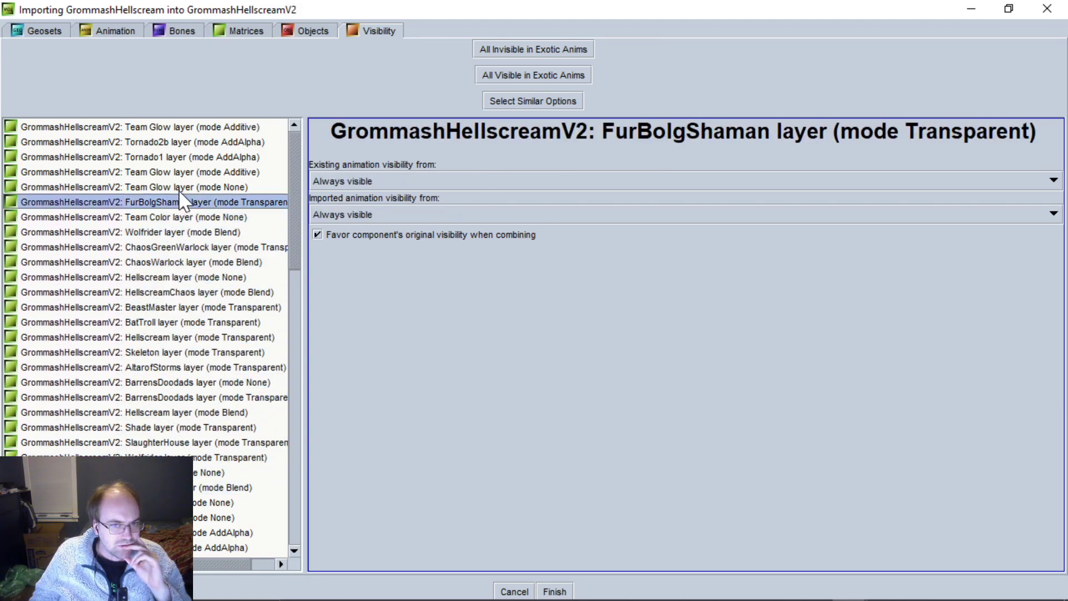
Compare the Team Glow and Tornado layer settings and browse the imported visibility sources offered for the second Additive Team Glow layer.
{"action": "left_click", "coordinate": [189, 172]}
{"action": "left_click", "coordinate": [196, 144]}
{"action": "left_click", "coordinate": [198, 157]}
{"action": "left_click", "coordinate": [202, 172]}
{"action": "left_click", "coordinate": [202, 182]}
{"action": "left_click", "coordinate": [203, 176]}
{"action": "left_click", "coordinate": [208, 157]}
{"action": "left_click", "coordinate": [210, 172]}
{"action": "left_click", "coordinate": [214, 157]}
{"action": "left_click", "coordinate": [220, 126]}
{"action": "left_click", "coordinate": [234, 172]}
{"action": "left_click", "coordinate": [345, 214]}
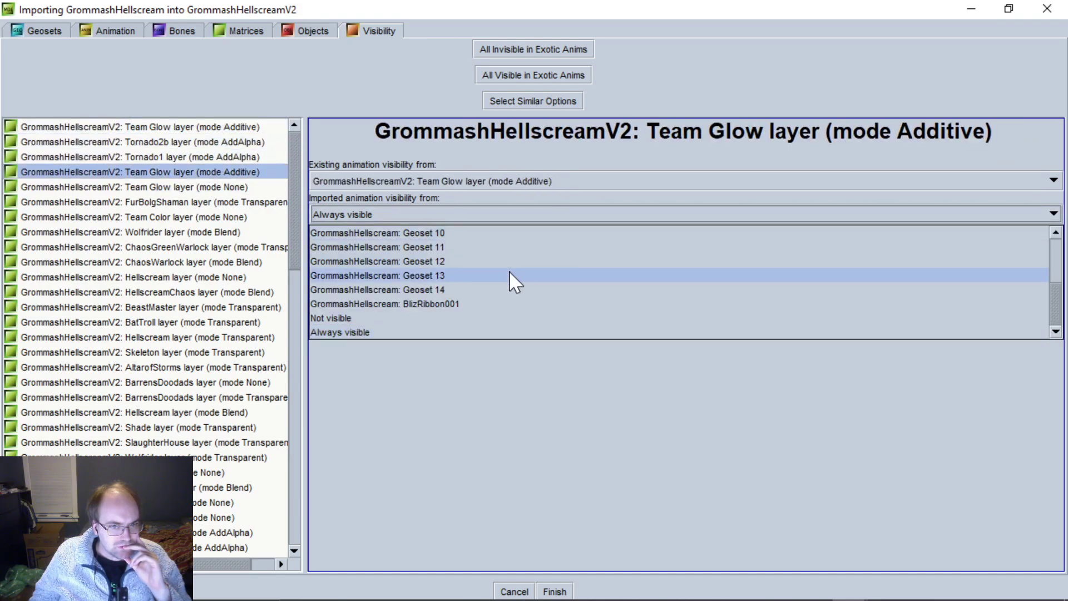
{"action": "scroll", "coordinate": [510, 272], "scroll_direction": "up", "scroll_amount": 4}
{"action": "scroll", "coordinate": [487, 332], "scroll_direction": "down", "scroll_amount": 4}
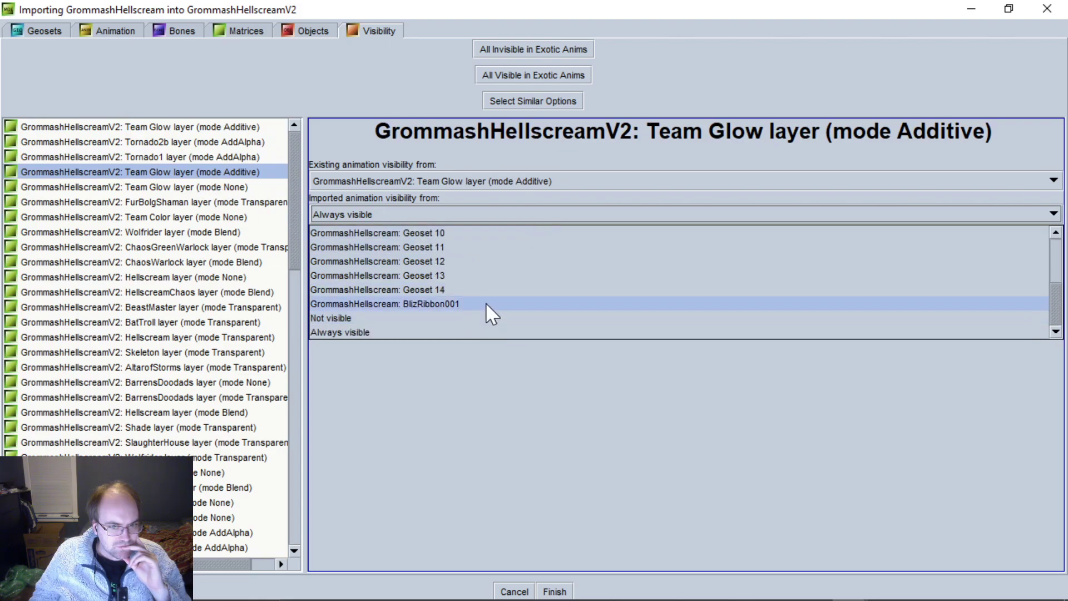
{"action": "scroll", "coordinate": [485, 302], "scroll_direction": "up", "scroll_amount": 5}
Recheck the Tornado1, Tornado2b and first Team Glow layer settings and look through the remaining visibility components.
{"action": "left_click", "coordinate": [239, 157]}
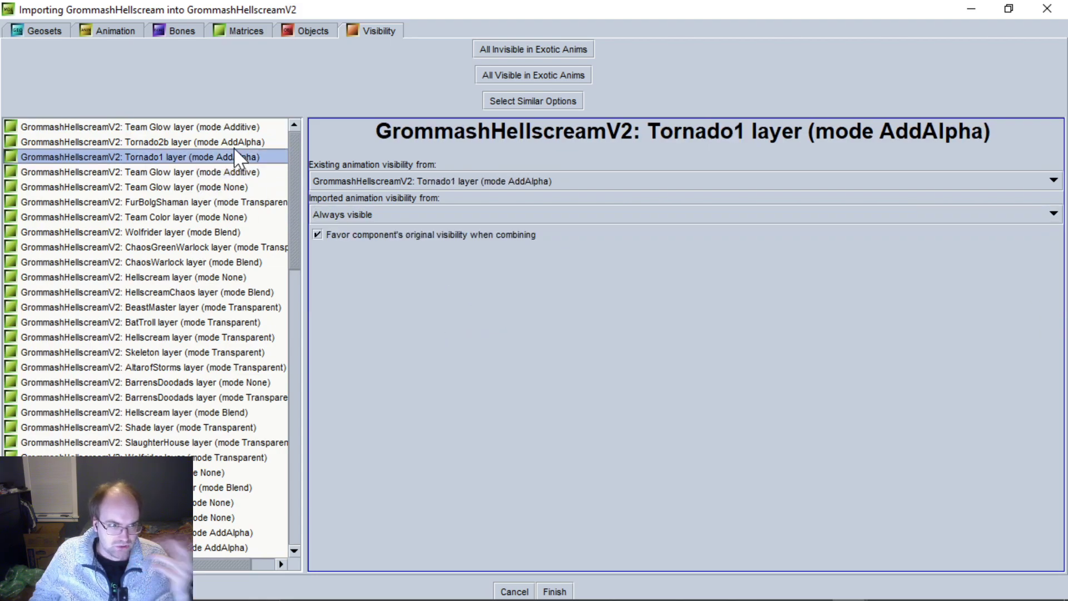
{"action": "left_click", "coordinate": [227, 142]}
{"action": "left_click", "coordinate": [226, 129]}
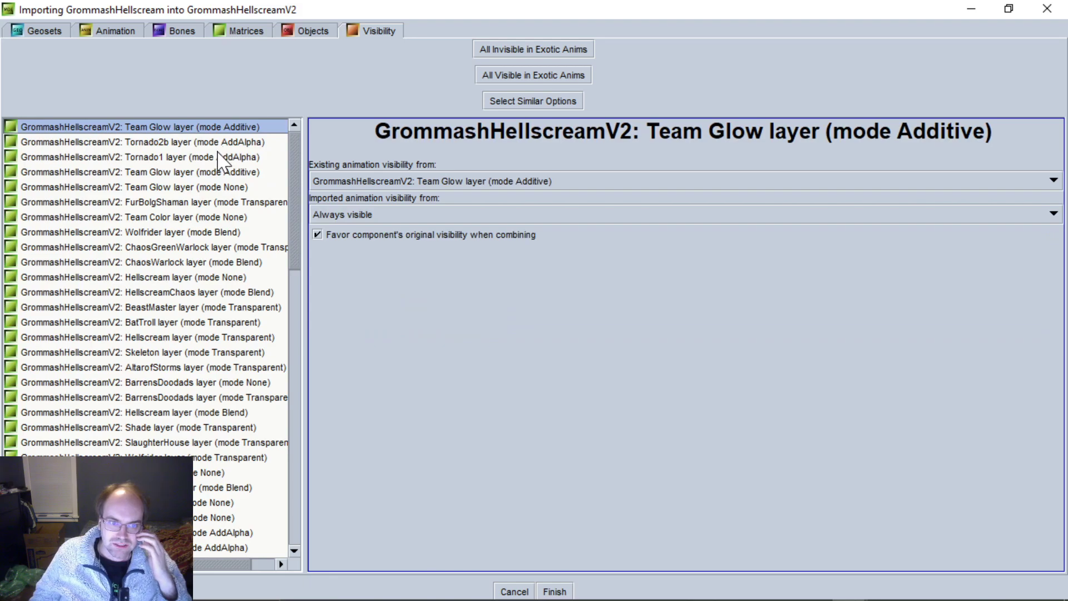
{"action": "left_click", "coordinate": [222, 142]}
{"action": "left_click", "coordinate": [222, 157]}
{"action": "left_click", "coordinate": [225, 128]}
{"action": "left_click", "coordinate": [225, 157]}
{"action": "scroll", "coordinate": [210, 285], "scroll_direction": "down", "scroll_amount": 1}
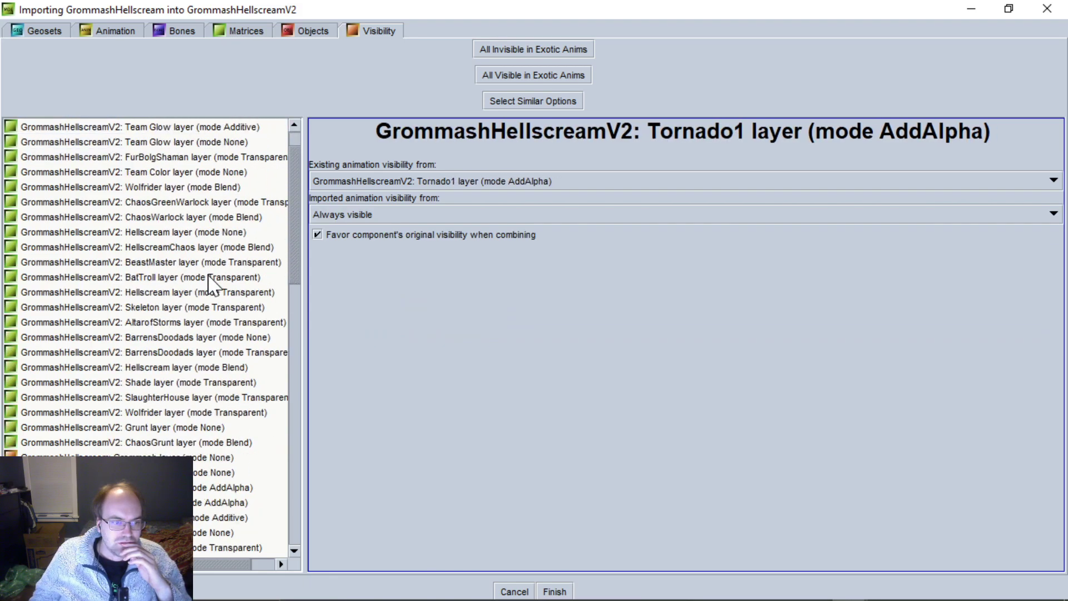
{"action": "scroll", "coordinate": [208, 283], "scroll_direction": "up", "scroll_amount": 1}
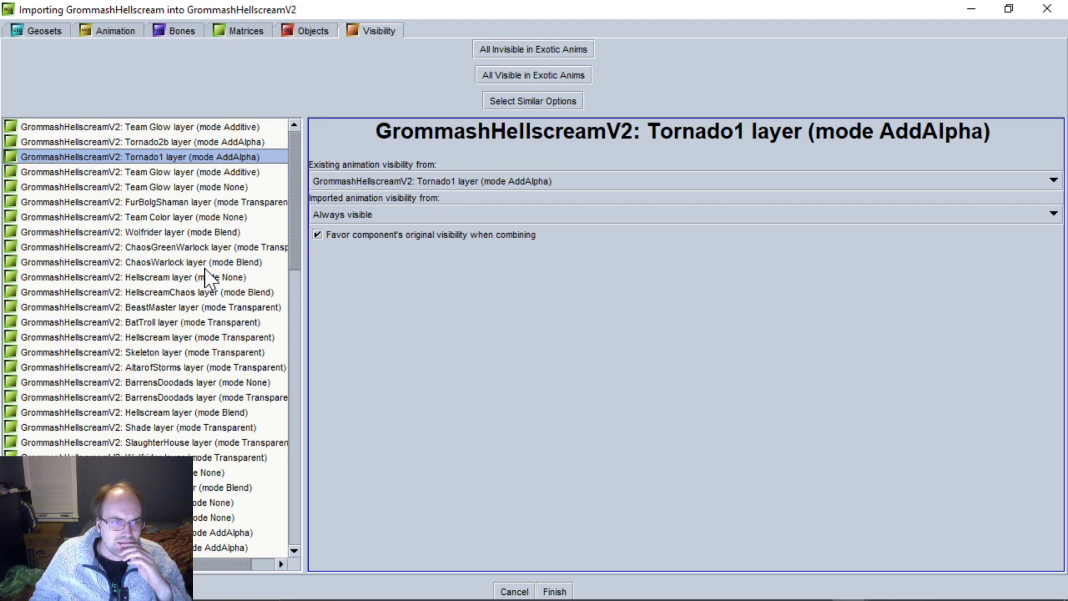
{"action": "scroll", "coordinate": [210, 278], "scroll_direction": "down", "scroll_amount": 20}
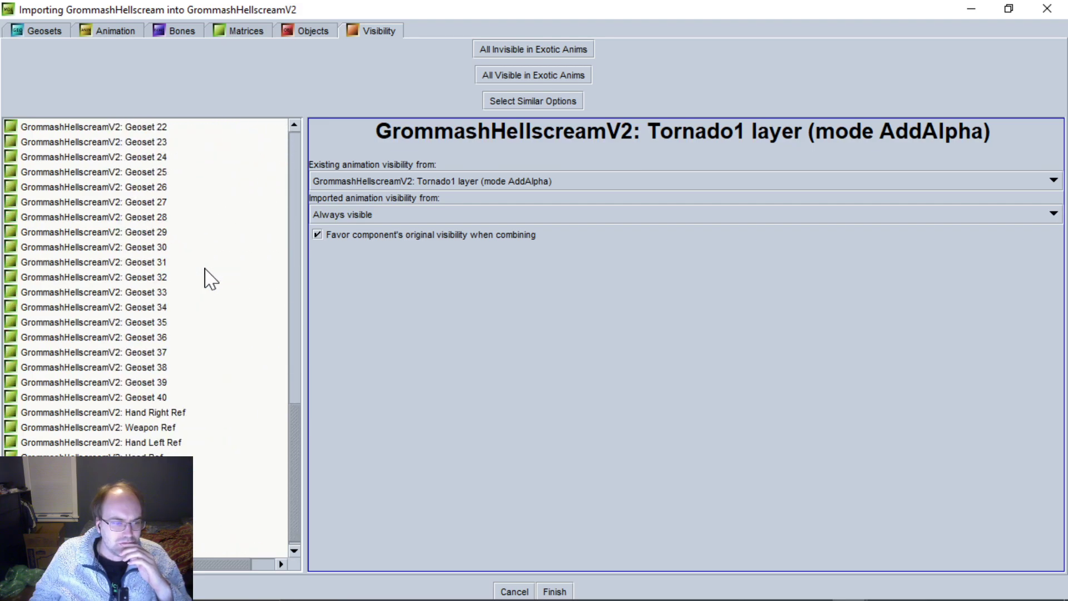
{"action": "scroll", "coordinate": [204, 268], "scroll_direction": "down", "scroll_amount": 1}
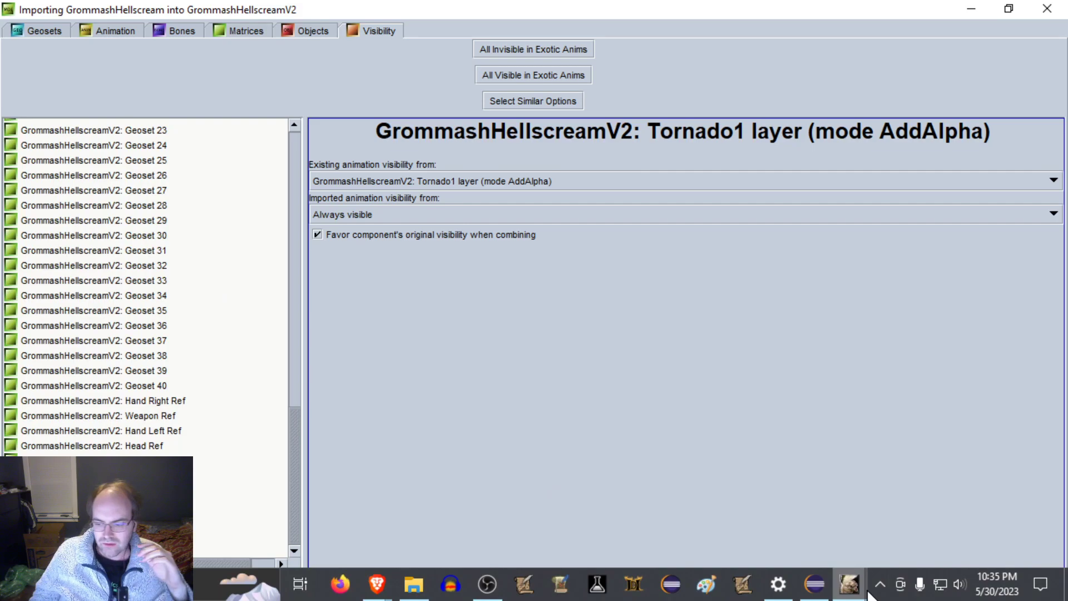
Preview the GrommashHellscream source model in its unanimated state and inspect its glow and tornado geometry.
{"action": "mouse_move", "coordinate": [862, 589]}
{"action": "left_click", "coordinate": [722, 474]}
{"action": "left_click", "coordinate": [728, 136]}
{"action": "scroll", "coordinate": [734, 150], "scroll_direction": "up", "scroll_amount": 5}
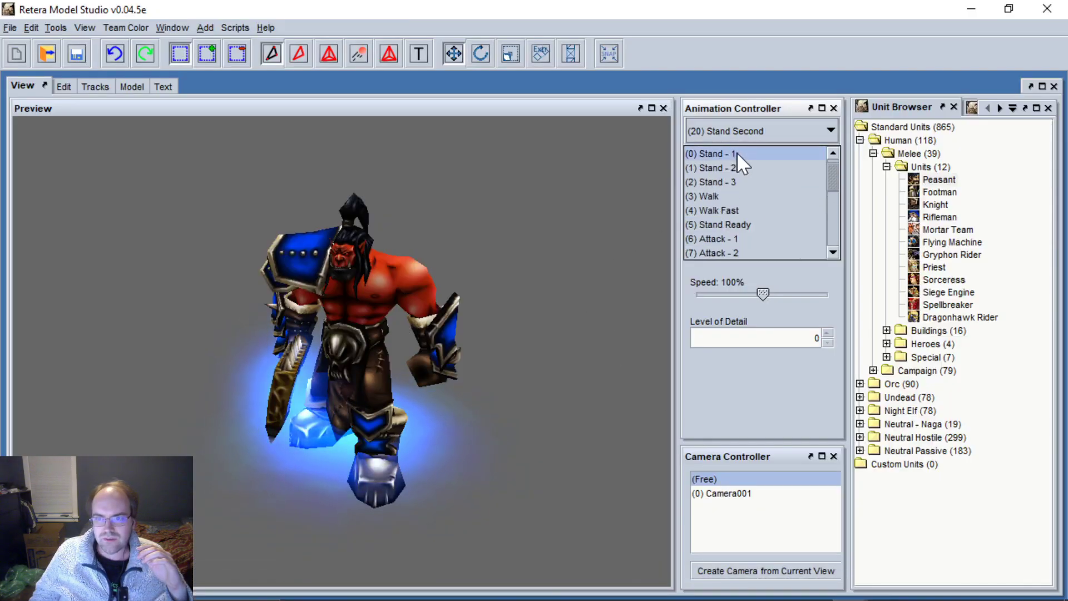
{"action": "left_click", "coordinate": [738, 153]}
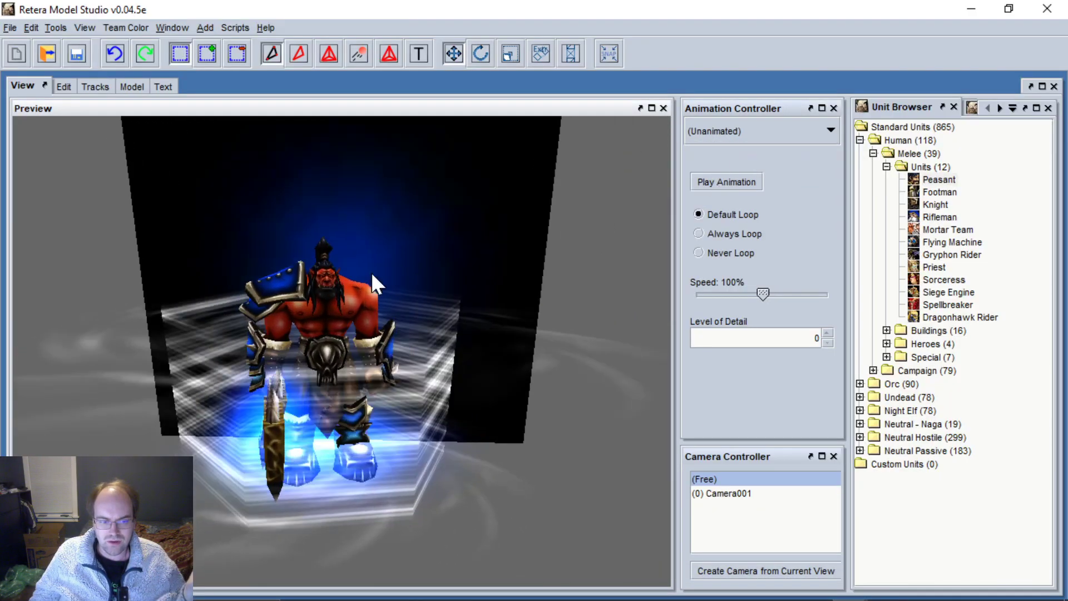
{"action": "mouse_move", "coordinate": [364, 278]}
{"action": "middle_mouse_down"}
{"action": "mouse_move", "coordinate": [345, 277]}
{"action": "mouse_move", "coordinate": [366, 282]}
{"action": "middle_mouse_up"}
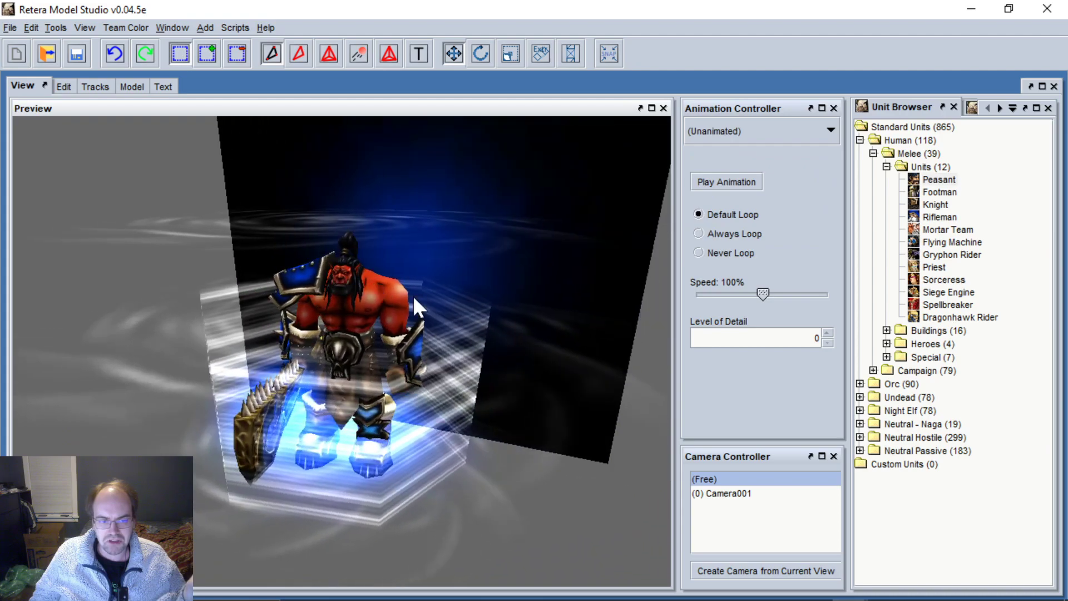
Return to the import dialog and finish importing GrommashHellscream into GrommashHellscreamV2.
{"action": "mouse_move", "coordinate": [847, 590]}
{"action": "left_click", "coordinate": [889, 553]}
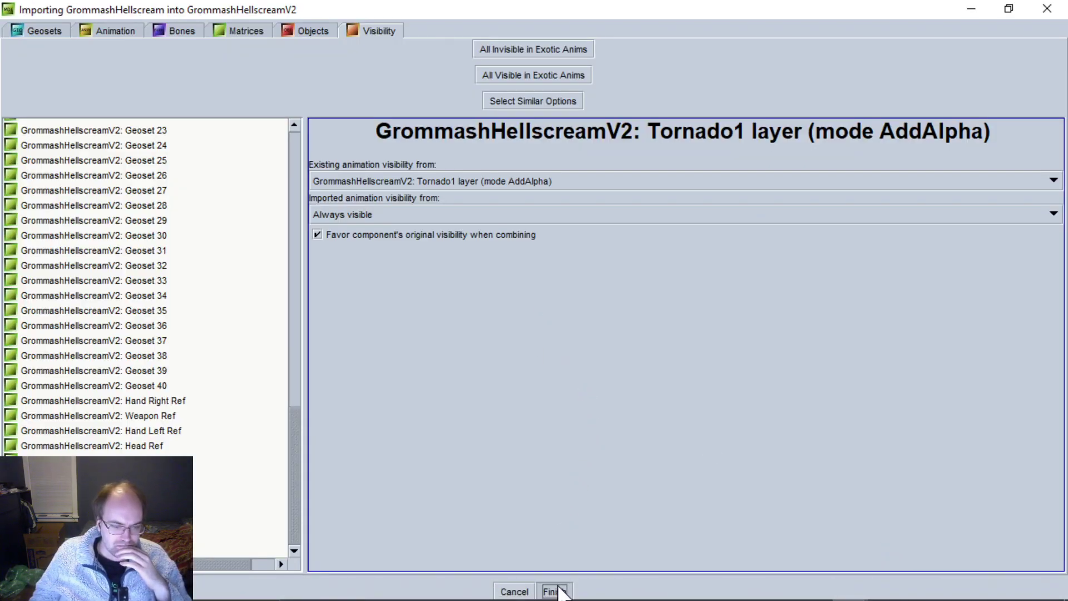
{"action": "left_click", "coordinate": [555, 591]}
{"action": "left_click", "coordinate": [531, 326]}
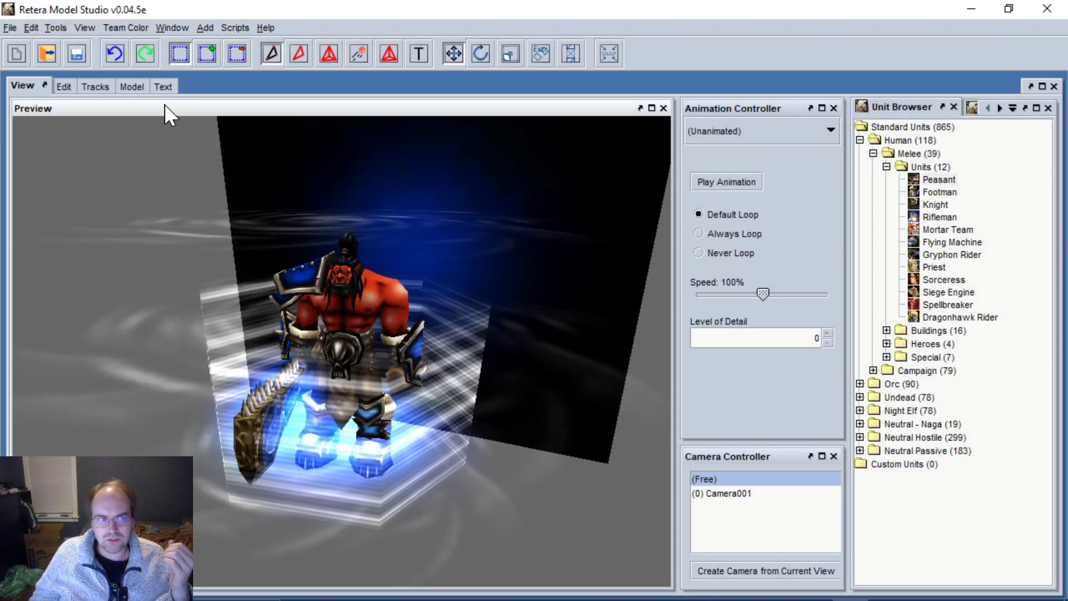
Switch to the GrommashHellscreamV2 model and preview its Stand - 1 animation up close.
{"action": "left_click", "coordinate": [172, 28]}
{"action": "left_click", "coordinate": [219, 113]}
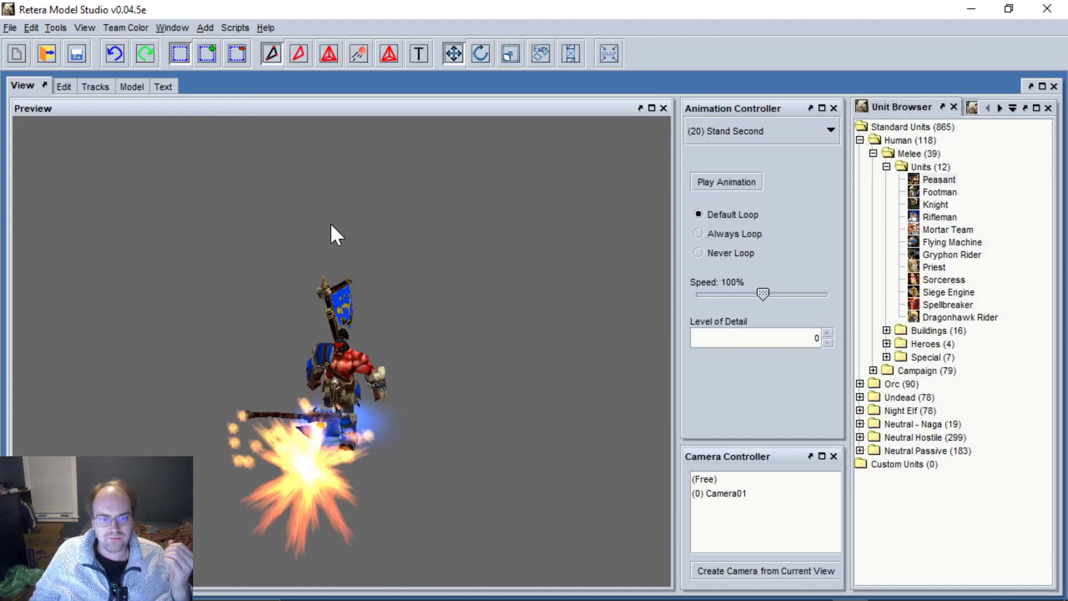
{"action": "left_click", "coordinate": [763, 132]}
{"action": "scroll", "coordinate": [743, 168], "scroll_direction": "up", "scroll_amount": 3}
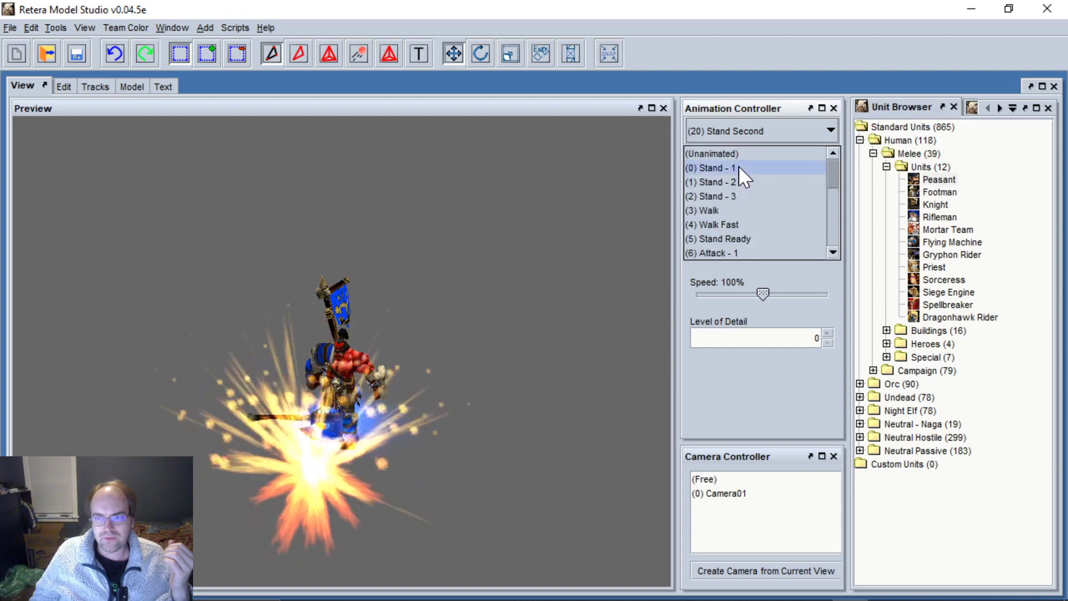
{"action": "left_click", "coordinate": [739, 168]}
{"action": "scroll", "coordinate": [407, 271], "scroll_direction": "up", "scroll_amount": 5}
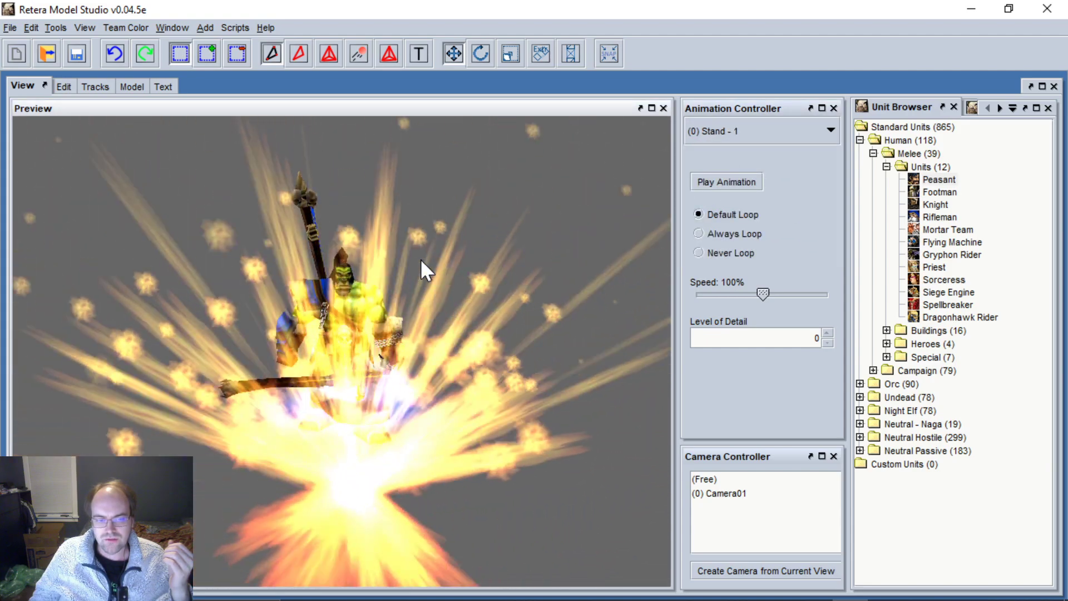
{"action": "middle_click_drag", "start_coordinate": [414, 470], "coordinate": [389, 471]}
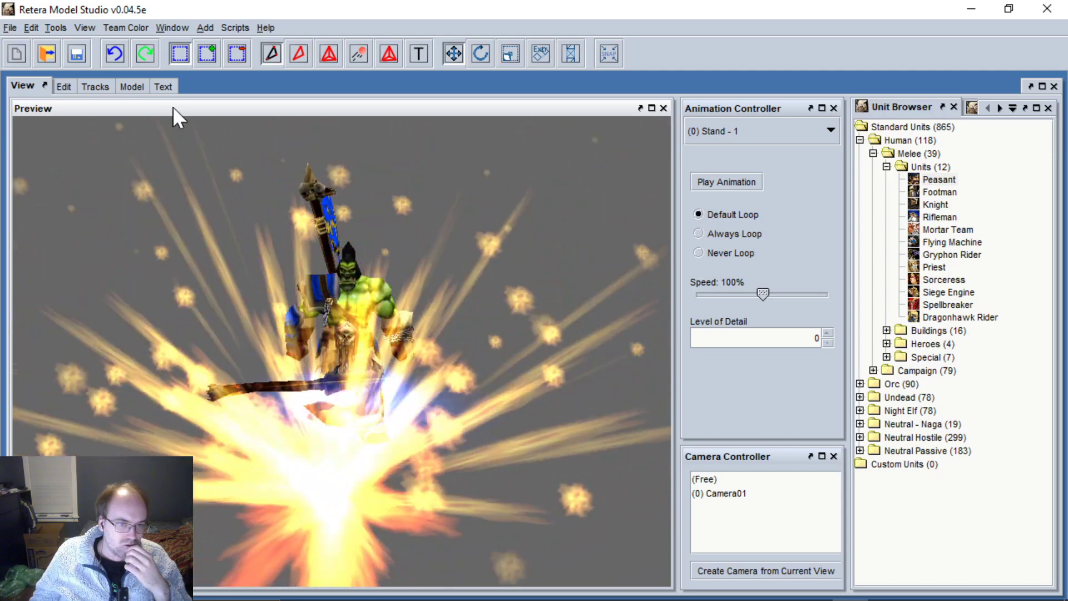
Start another workspace import of GrommashHellscream into GrommashHellscreamV2, initially leaving all animations out, and open the bone import options.
{"action": "left_click", "coordinate": [19, 29]}
{"action": "mouse_move", "coordinate": [49, 108]}
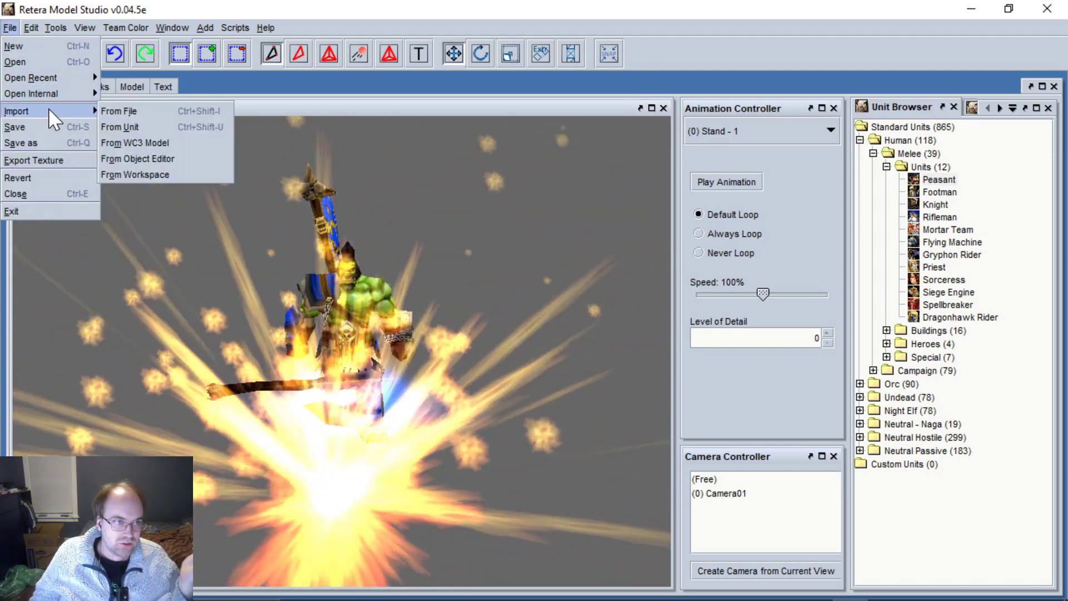
{"action": "left_click", "coordinate": [161, 174]}
{"action": "left_click", "coordinate": [508, 347]}
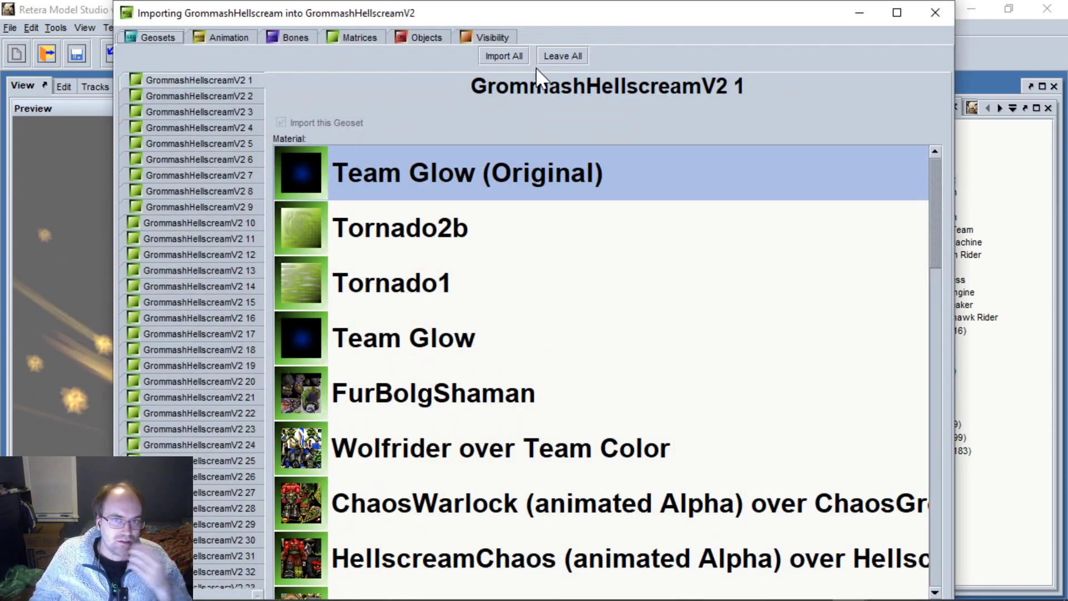
{"action": "left_click", "coordinate": [228, 37]}
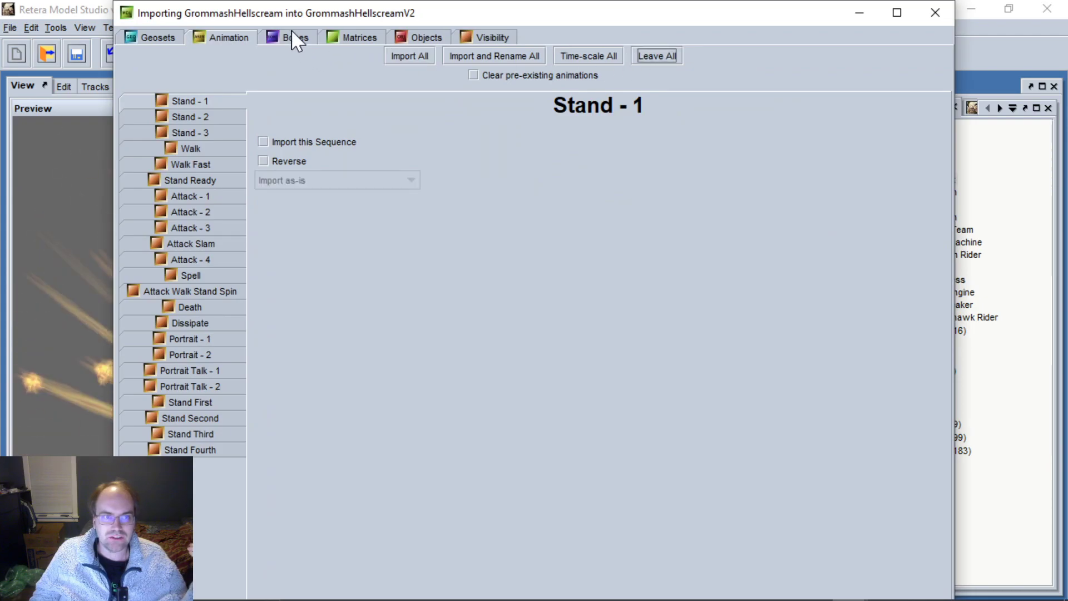
{"action": "left_click", "coordinate": [295, 39]}
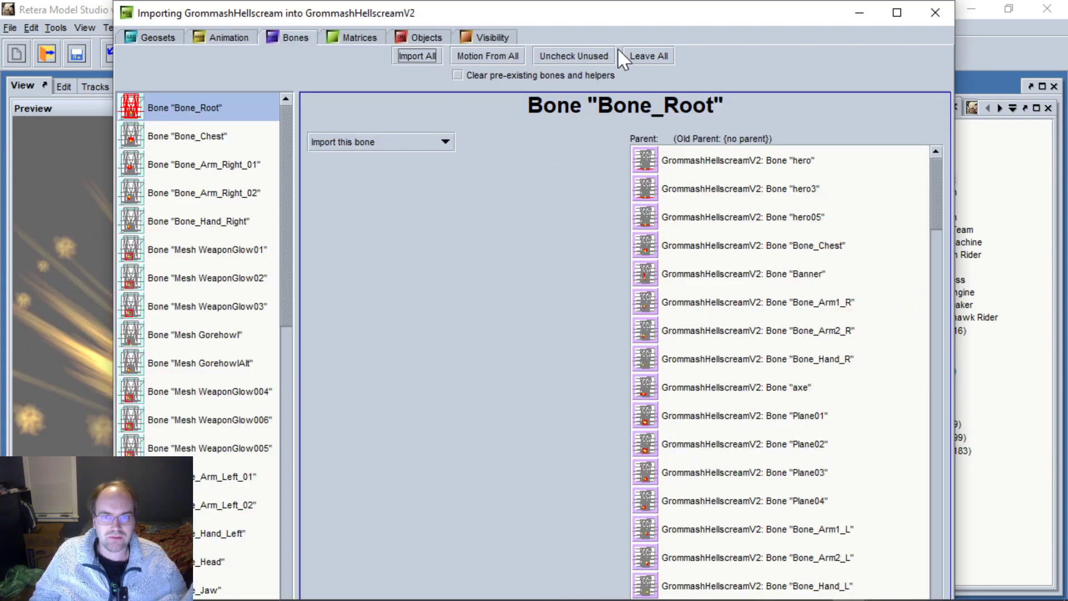
Set all imported sequences to time-scale into the pre-existing animations of the same name, such as Death into Death.
{"action": "left_click", "coordinate": [251, 39]}
{"action": "left_click", "coordinate": [569, 55]}
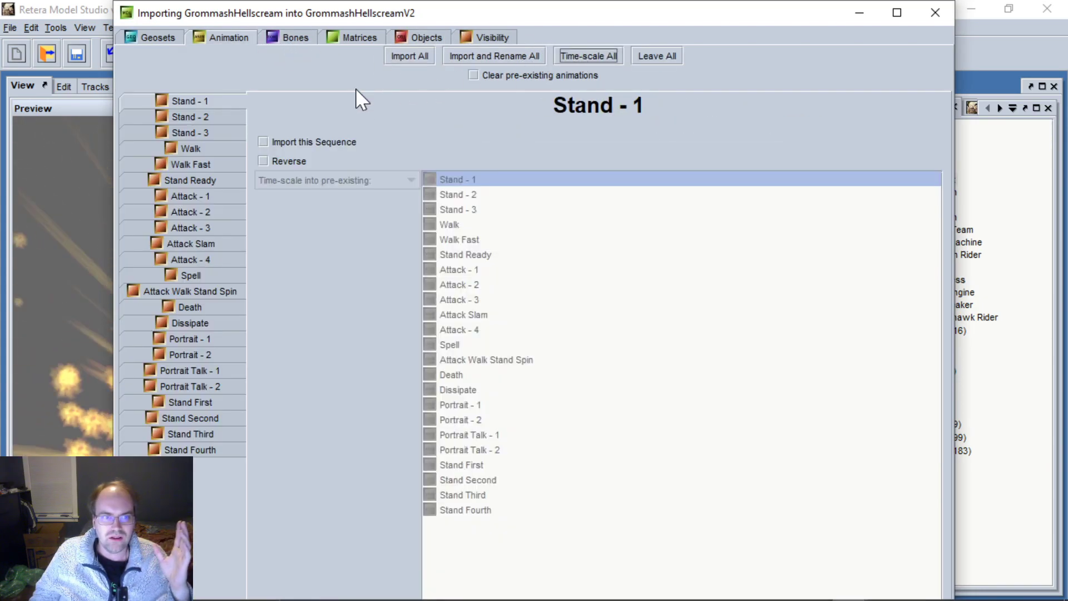
{"action": "left_click_drag", "start_coordinate": [224, 104], "coordinate": [192, 312]}
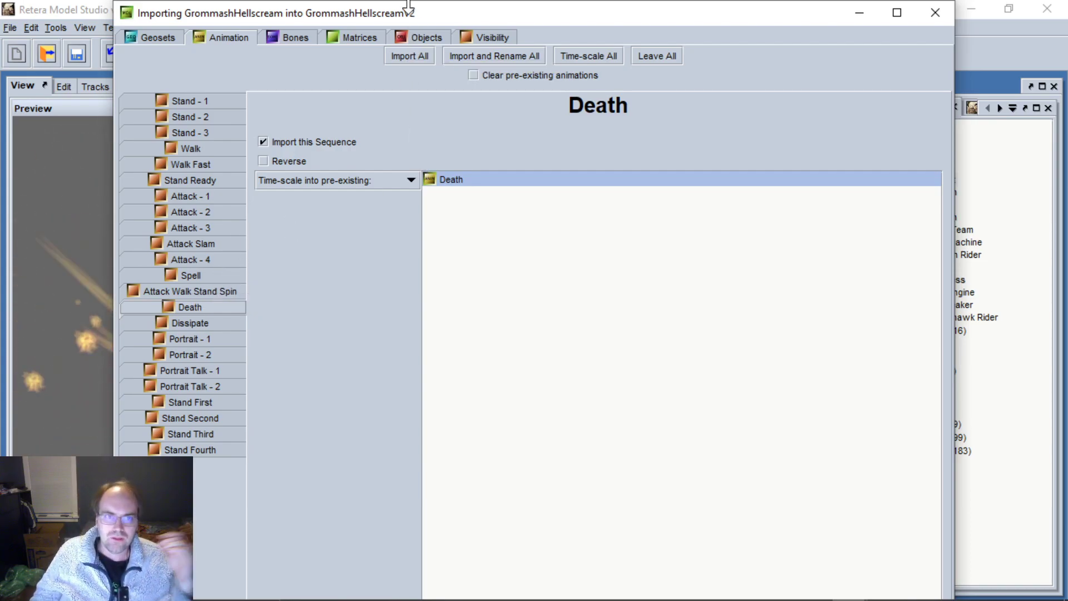
Set BlizRibbon01's imported animation visibility to GrommashHellscream: BlizRibbon001 and stop favoring the component's original visibility when combining.
{"action": "double_click", "coordinate": [384, 14]}
{"action": "left_click", "coordinate": [356, 32]}
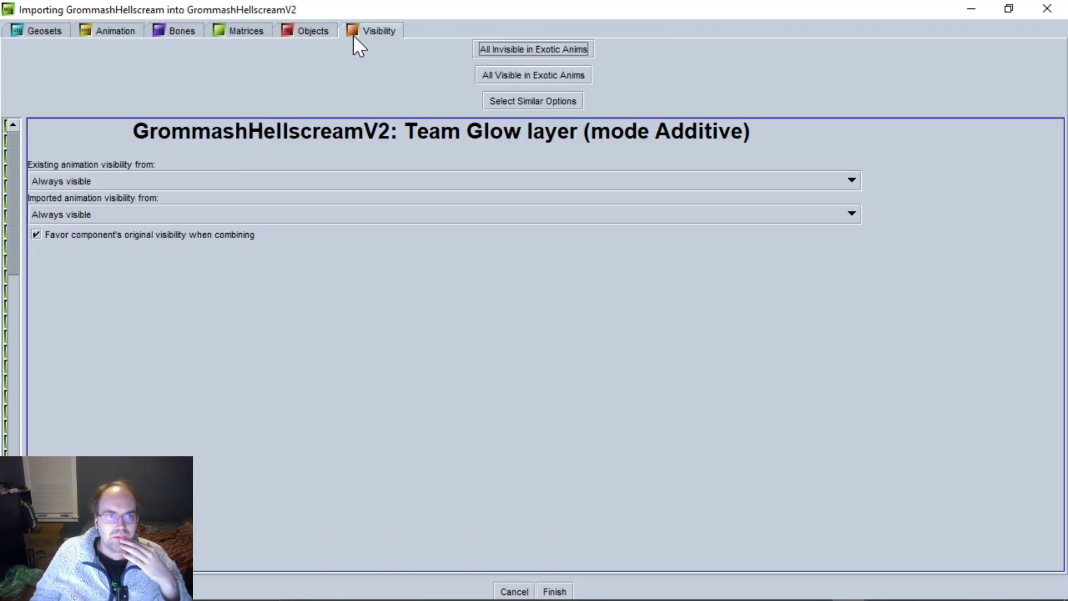
{"action": "left_click_drag", "start_coordinate": [20, 273], "coordinate": [288, 272]}
{"action": "scroll", "coordinate": [143, 306], "scroll_direction": "down", "scroll_amount": 15}
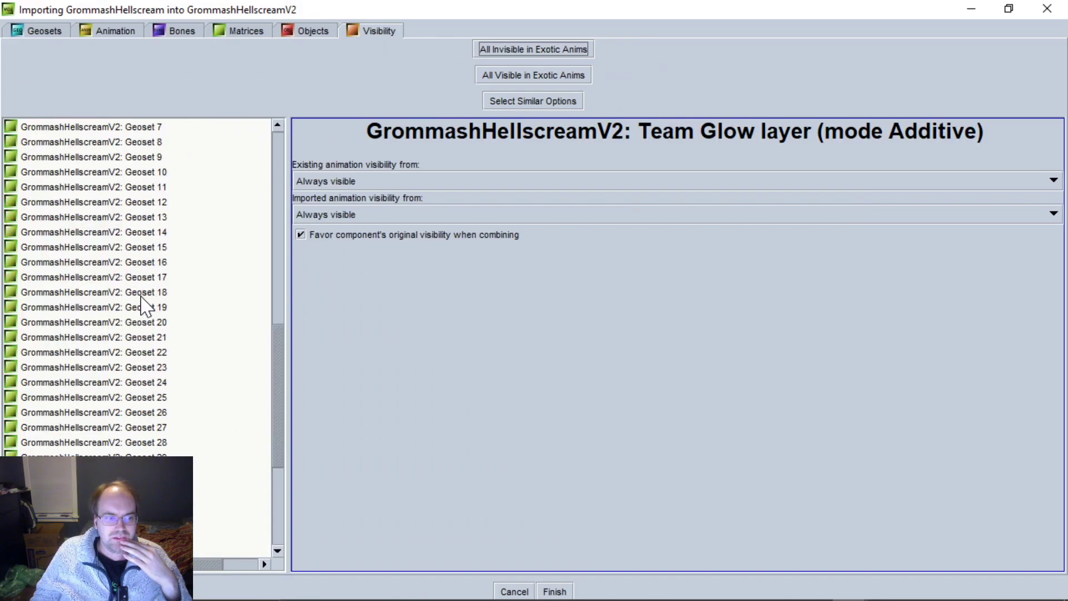
{"action": "left_click", "coordinate": [144, 535]}
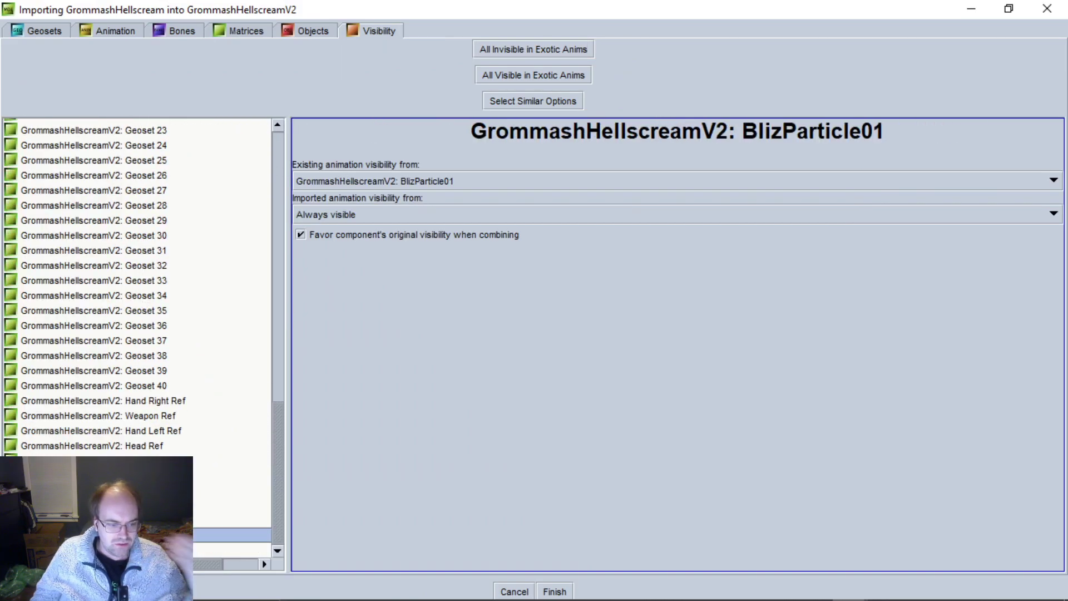
{"action": "left_click", "coordinate": [194, 550]}
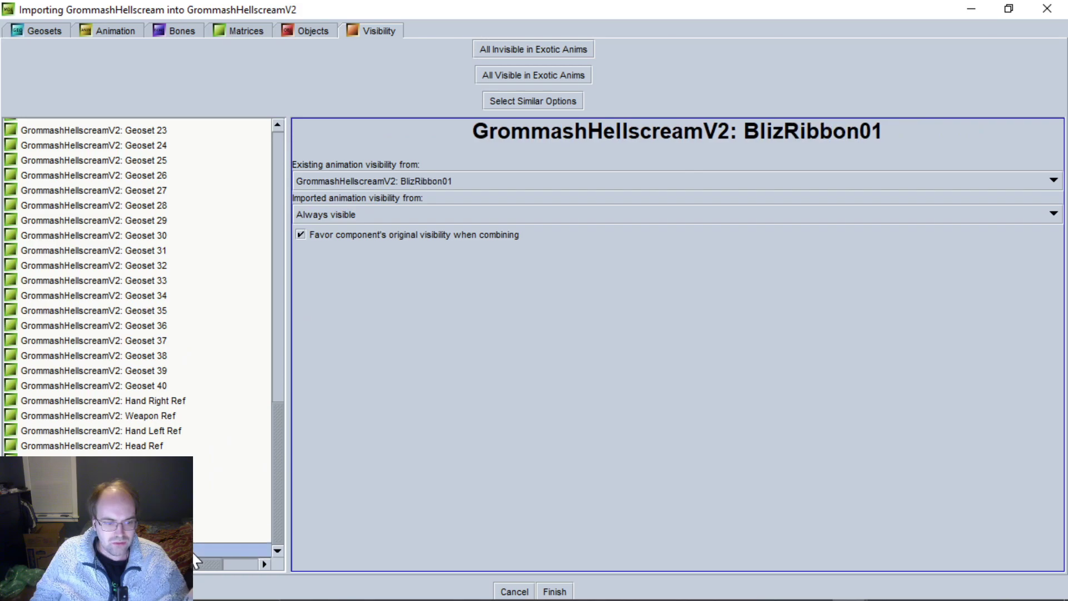
{"action": "left_click", "coordinate": [438, 214]}
{"action": "left_click", "coordinate": [467, 304]}
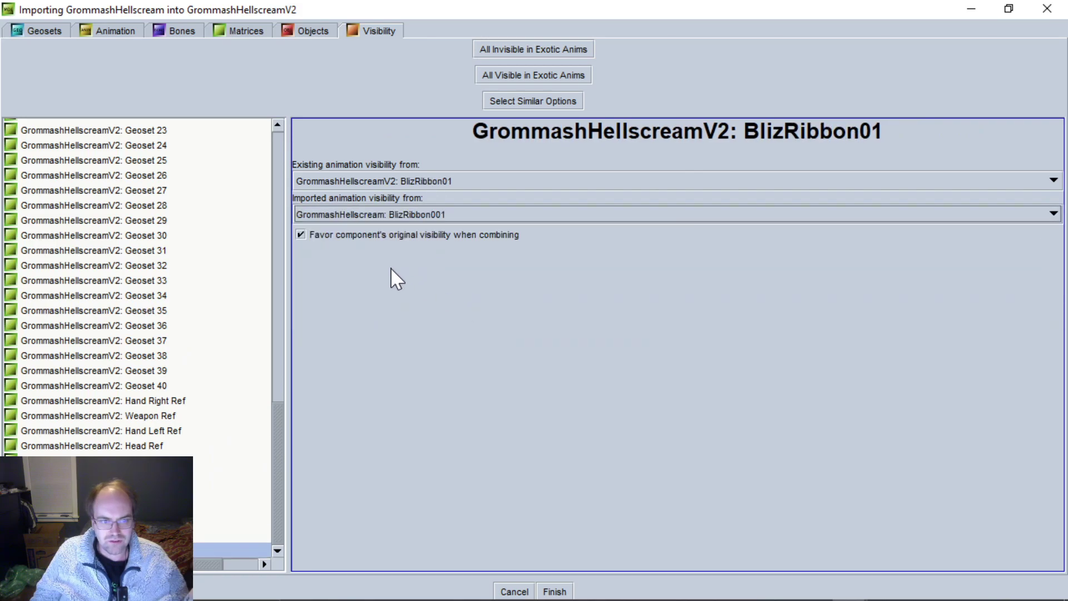
{"action": "left_click", "coordinate": [329, 236]}
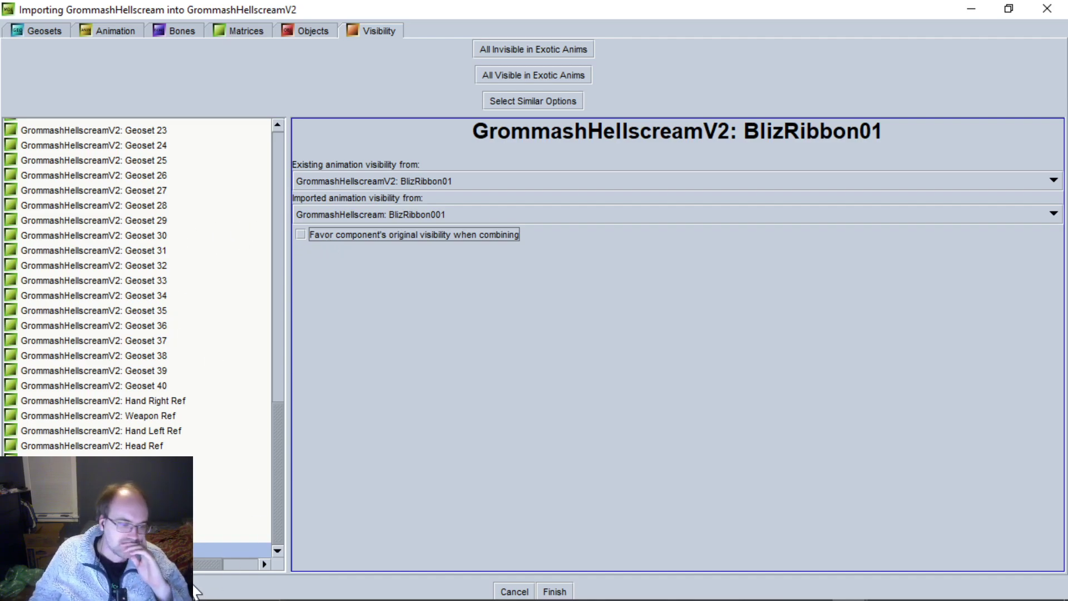
Set BlizParticle01's imported animation visibility to Not visible and stop favoring the component's original visibility when combining.
{"action": "left_click", "coordinate": [194, 534]}
{"action": "left_click", "coordinate": [413, 207]}
{"action": "scroll", "coordinate": [417, 277], "scroll_direction": "up", "scroll_amount": 4}
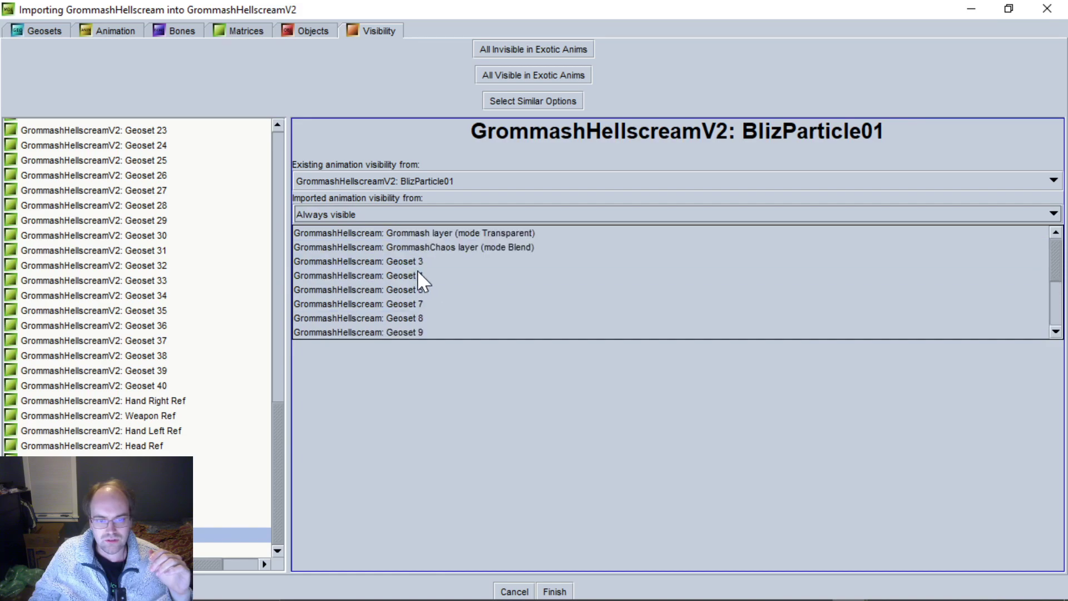
{"action": "scroll", "coordinate": [431, 286], "scroll_direction": "down", "scroll_amount": 4}
{"action": "scroll", "coordinate": [434, 289], "scroll_direction": "up", "scroll_amount": 3}
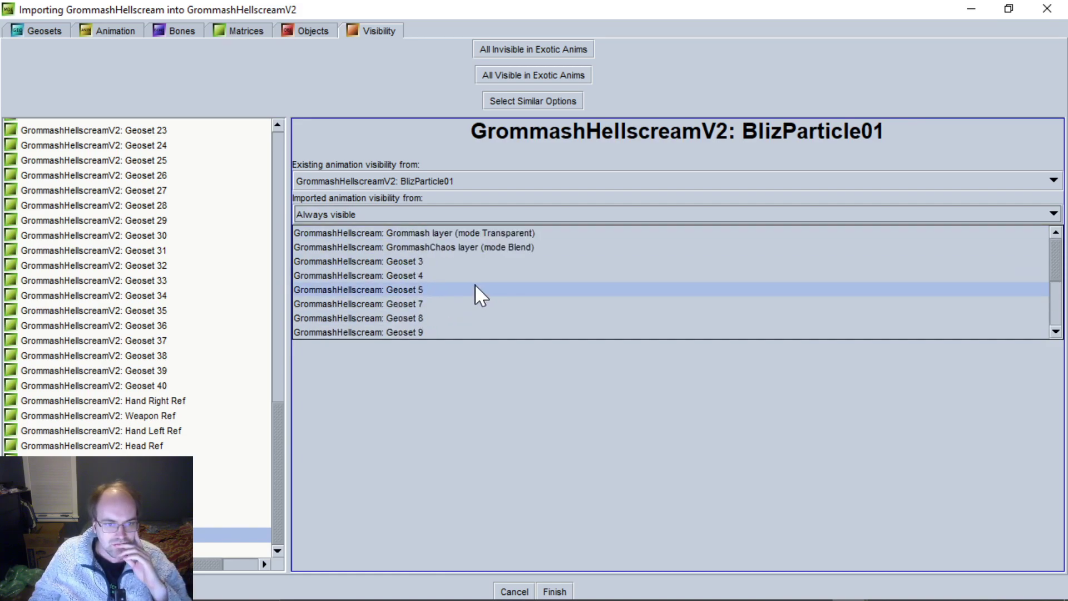
{"action": "scroll", "coordinate": [477, 294], "scroll_direction": "down", "scroll_amount": 3}
{"action": "scroll", "coordinate": [478, 288], "scroll_direction": "up", "scroll_amount": 3}
{"action": "scroll", "coordinate": [477, 289], "scroll_direction": "down", "scroll_amount": 3}
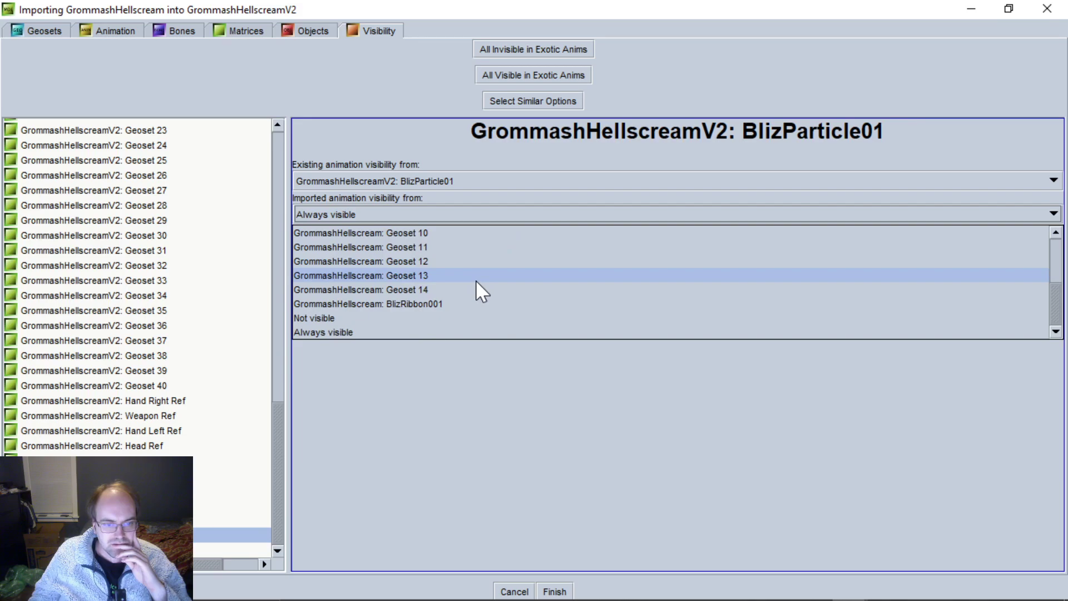
{"action": "left_click", "coordinate": [497, 216]}
{"action": "left_click", "coordinate": [477, 219]}
{"action": "left_click", "coordinate": [379, 316]}
{"action": "left_click", "coordinate": [366, 234]}
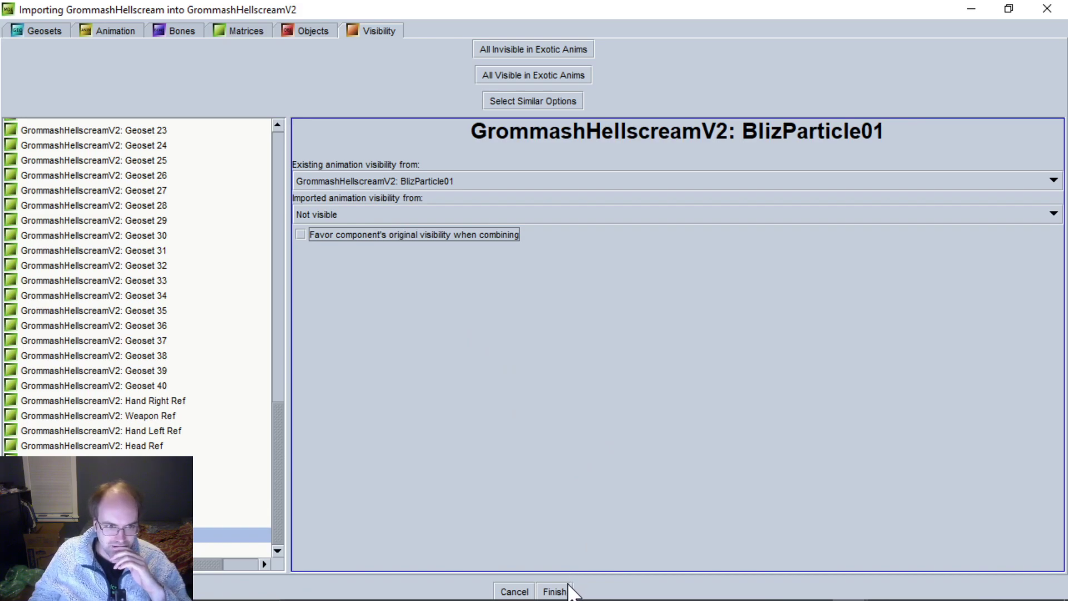
Finish the import and inspect GrommashHellscreamV2's Stand - 1 animation from a closer, rotated view.
{"action": "left_click", "coordinate": [565, 592]}
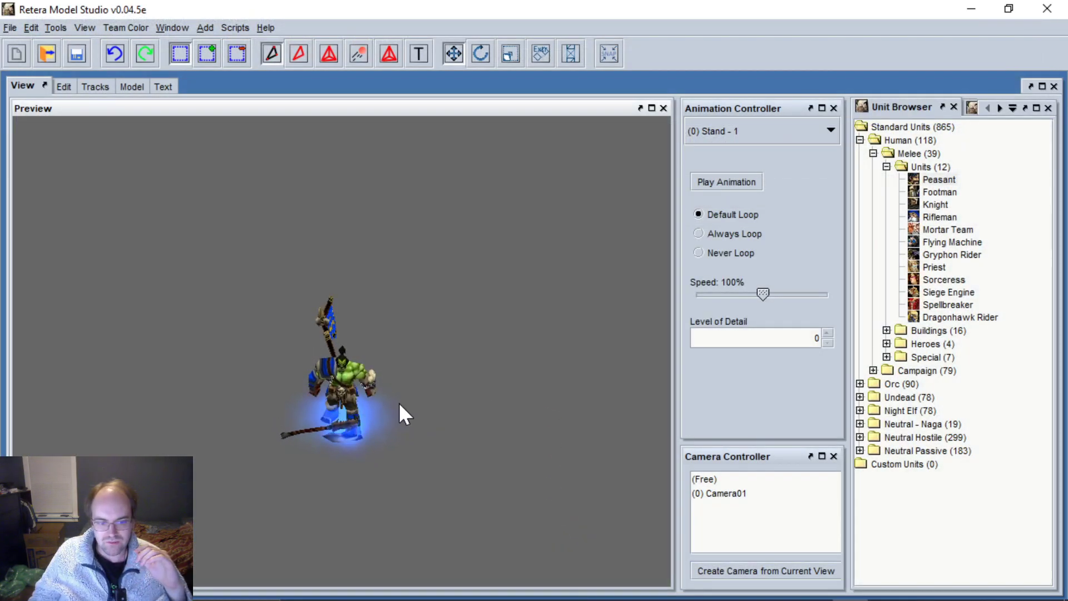
{"action": "scroll", "coordinate": [400, 402], "scroll_direction": "up", "scroll_amount": 5}
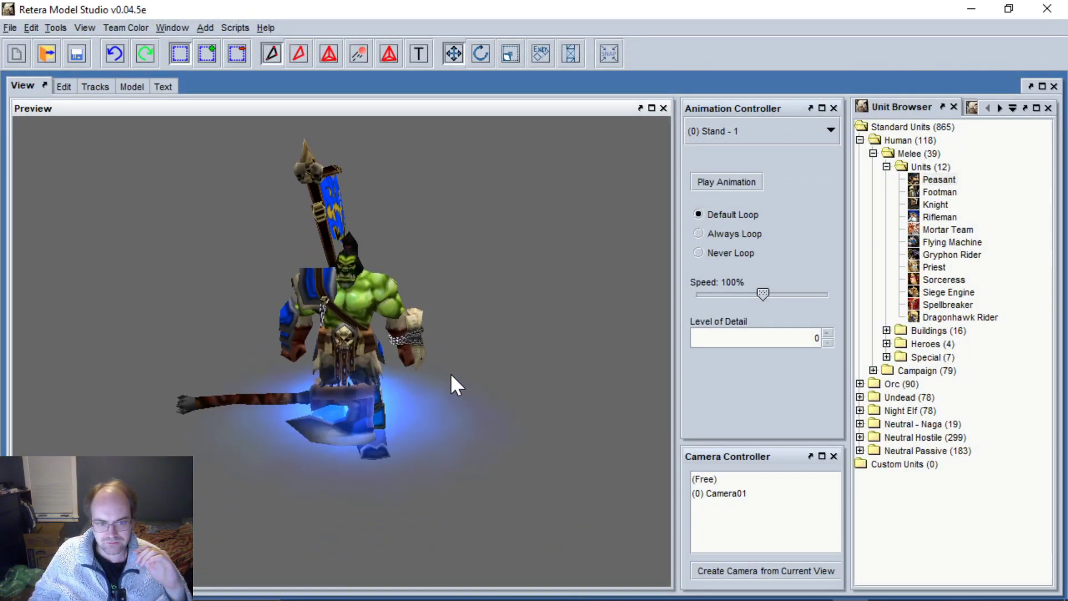
{"action": "left_click", "coordinate": [742, 131]}
{"action": "left_click", "coordinate": [753, 137]}
{"action": "left_click_drag", "start_coordinate": [473, 254], "coordinate": [467, 298]}
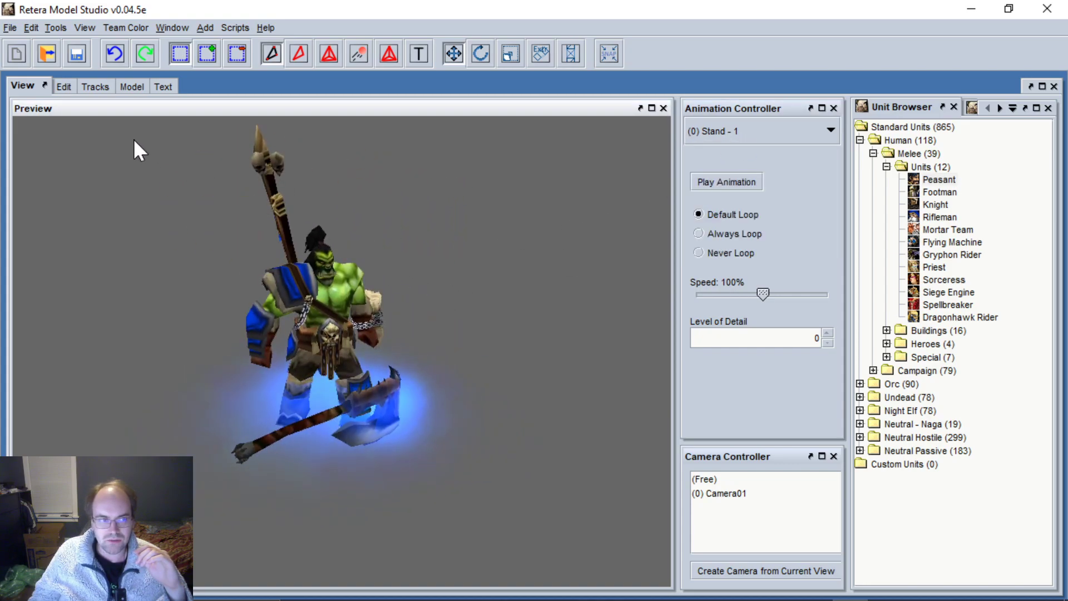
Go to the mesh editing workspace and bring up the Grommash source model.
{"action": "left_click", "coordinate": [64, 87]}
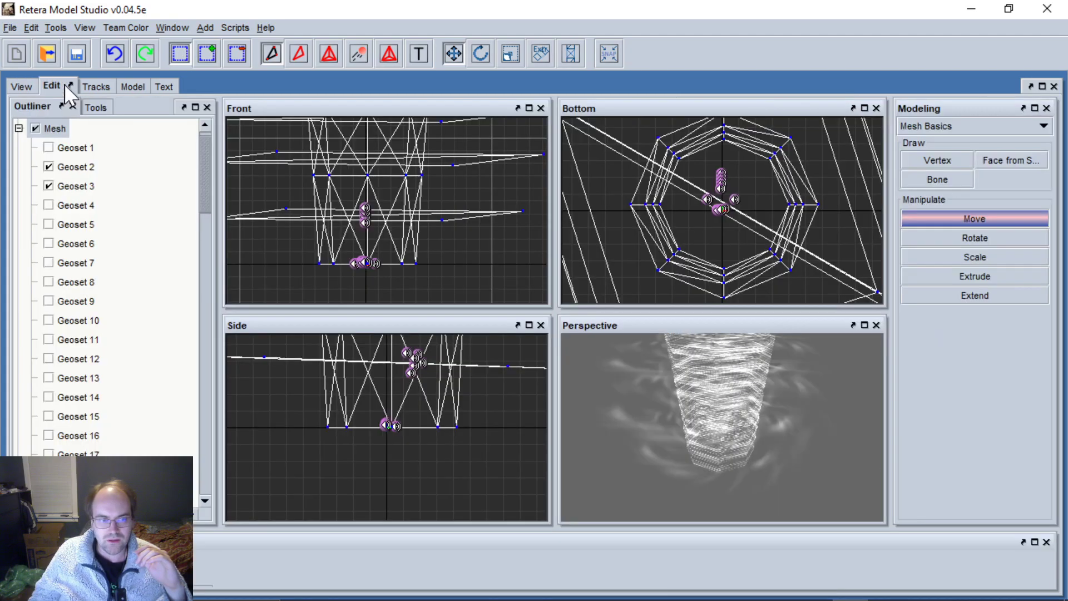
{"action": "left_click", "coordinate": [172, 27]}
{"action": "left_click", "coordinate": [333, 205]}
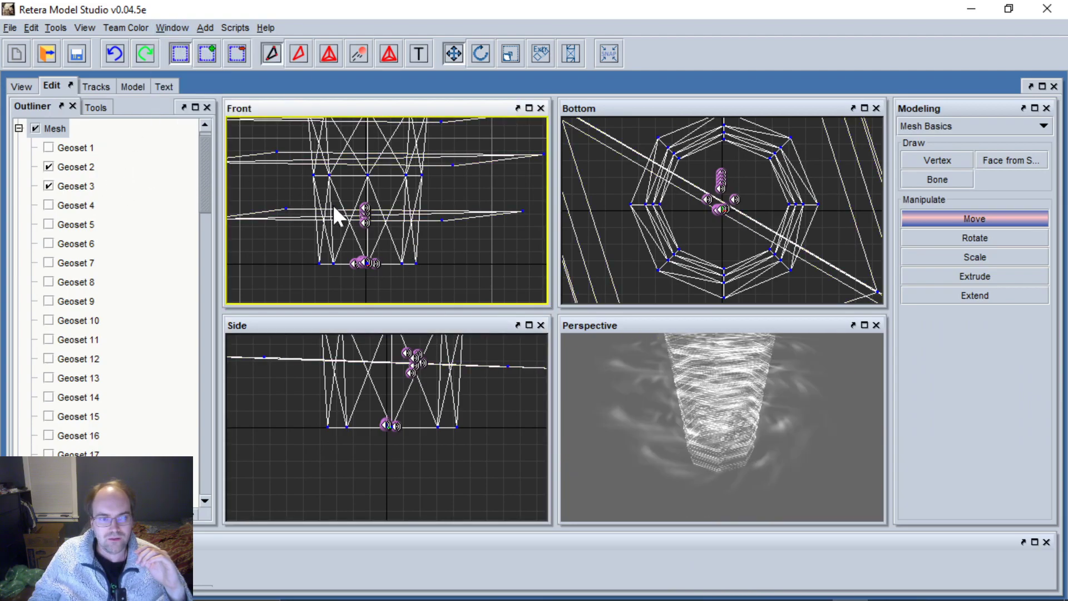
{"action": "middle_click_drag", "start_coordinate": [355, 205], "coordinate": [353, 226]}
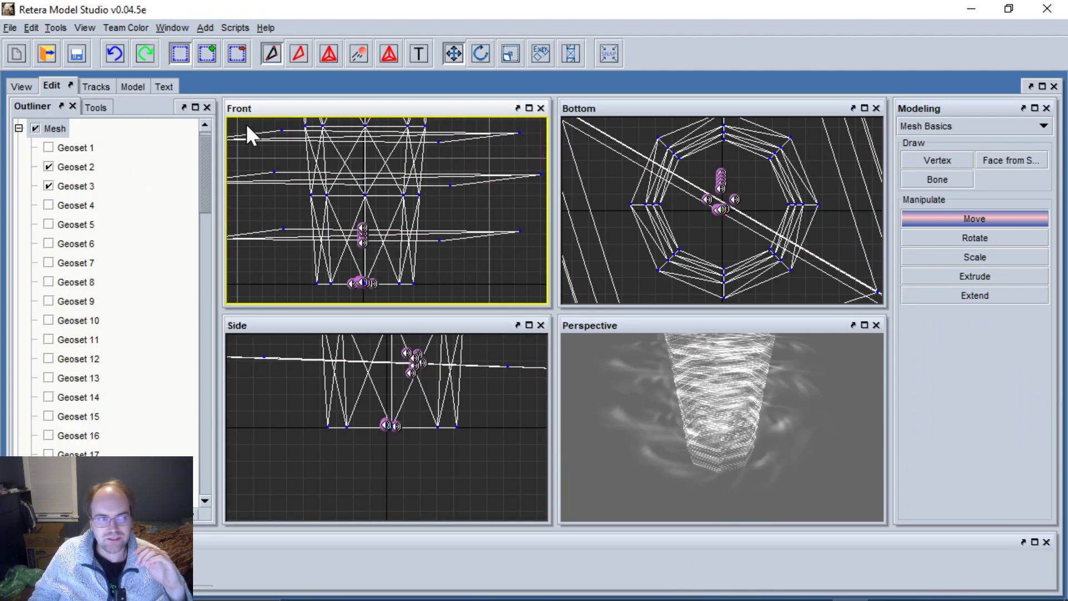
{"action": "left_click", "coordinate": [183, 26]}
{"action": "left_click", "coordinate": [197, 94]}
{"action": "middle_click_drag", "start_coordinate": [396, 241], "coordinate": [371, 257]}
Show only Geoset 11, the Gorehowl axe, of the Grommash model and examine it in perspective.
{"action": "left_click", "coordinate": [48, 144]}
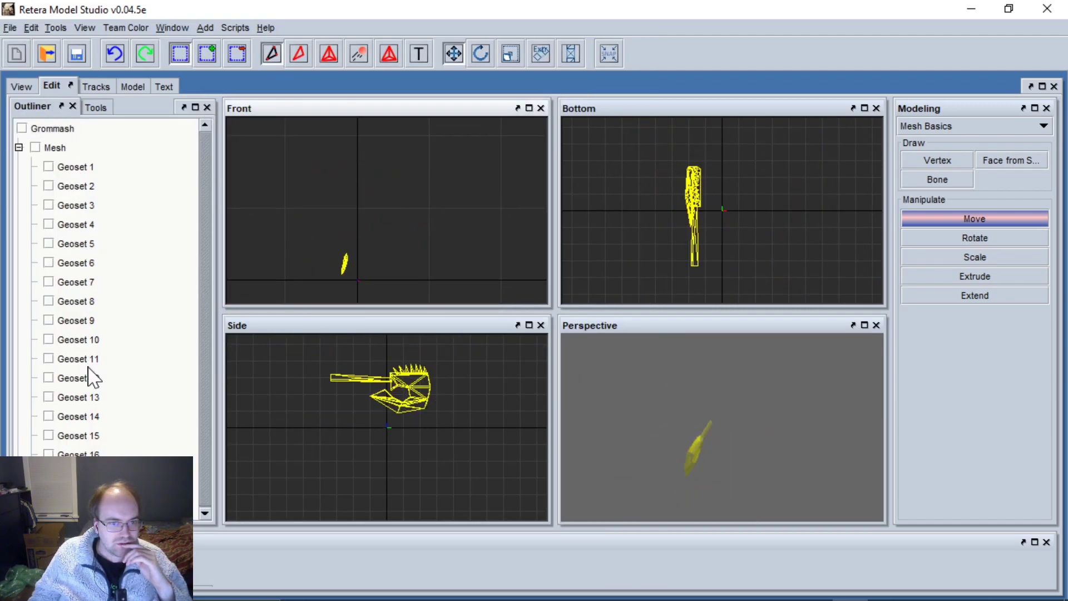
{"action": "left_click", "coordinate": [82, 359]}
{"action": "scroll", "coordinate": [700, 207], "scroll_direction": "up", "scroll_amount": 2}
{"action": "scroll", "coordinate": [700, 207], "scroll_direction": "down", "scroll_amount": 3}
{"action": "left_click_drag", "start_coordinate": [665, 409], "coordinate": [752, 415]}
{"action": "scroll", "coordinate": [751, 415], "scroll_direction": "up", "scroll_amount": 4}
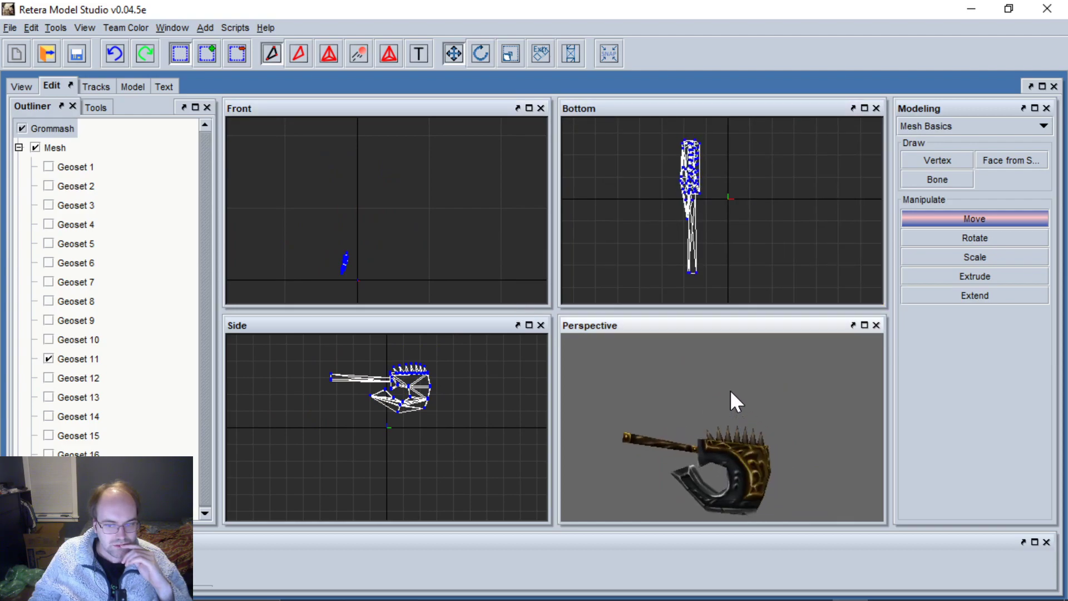
Bring up the Hellscream model and hide its Geoset 2 and Geoset 3.
{"action": "left_click", "coordinate": [168, 28]}
{"action": "left_click", "coordinate": [212, 109]}
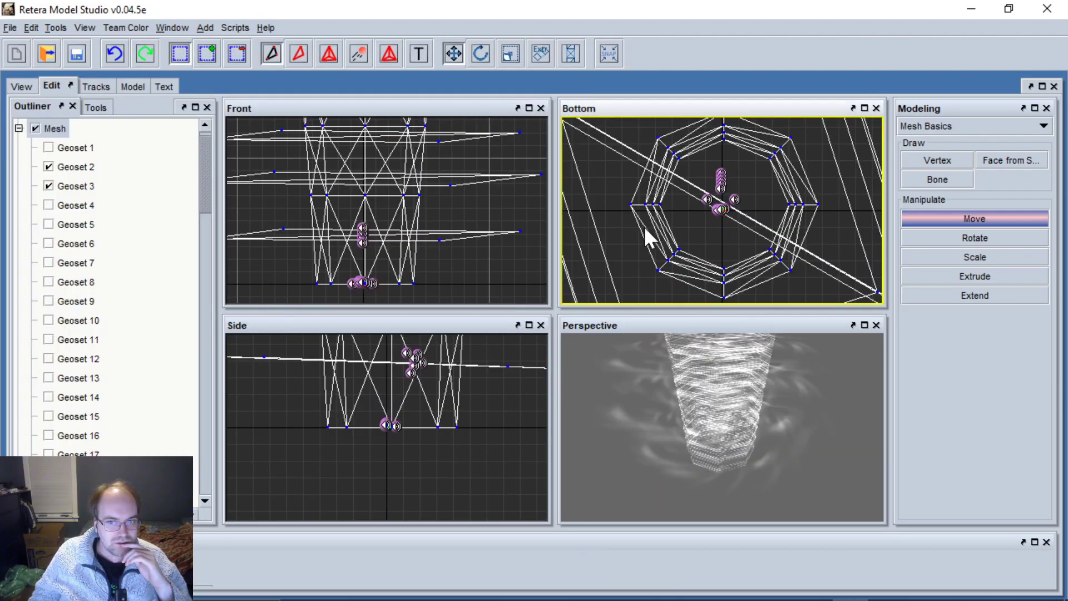
{"action": "left_click", "coordinate": [85, 168]}
{"action": "left_click", "coordinate": [80, 187]}
Show only the axe parts of the Hellscream model, Geosets 32 to 37.
{"action": "scroll", "coordinate": [87, 245], "scroll_direction": "down", "scroll_amount": 7}
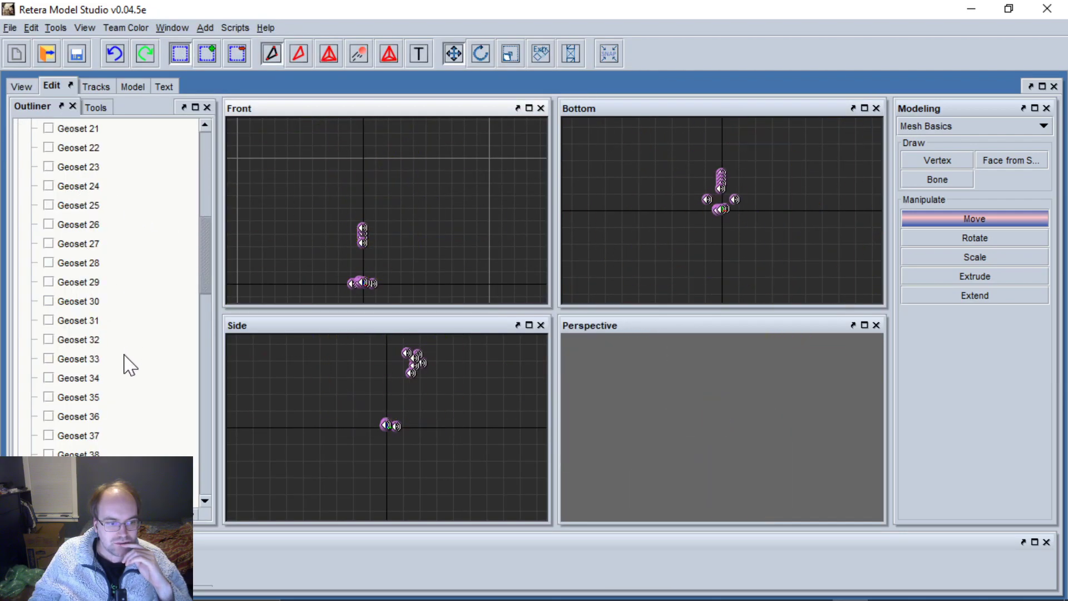
{"action": "scroll", "coordinate": [129, 365], "scroll_direction": "down", "scroll_amount": 4}
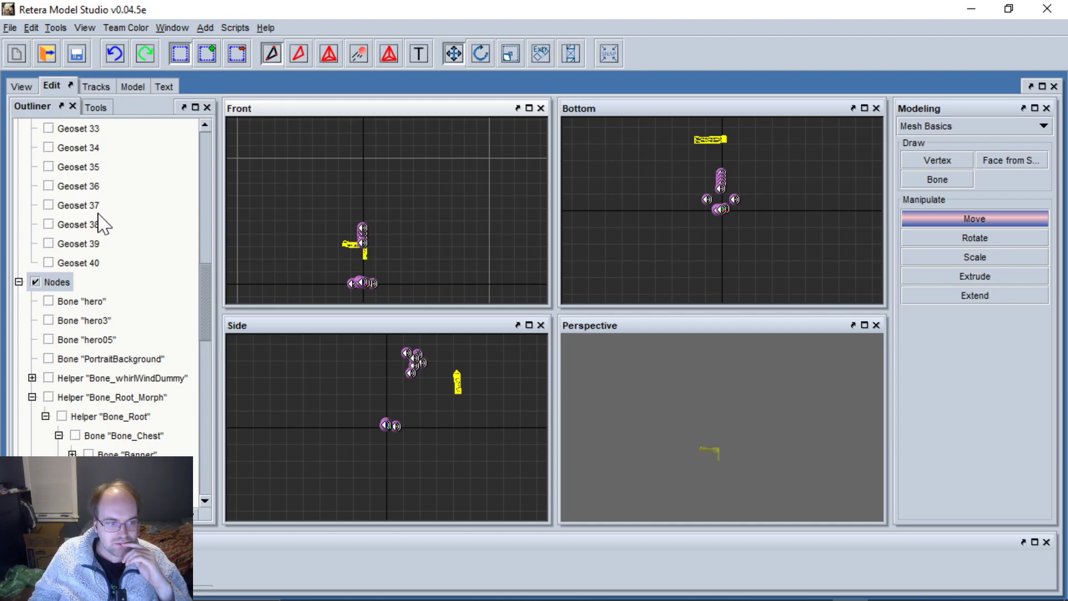
{"action": "scroll", "coordinate": [100, 222], "scroll_direction": "down", "scroll_amount": 1}
{"action": "scroll", "coordinate": [84, 289], "scroll_direction": "up", "scroll_amount": 2}
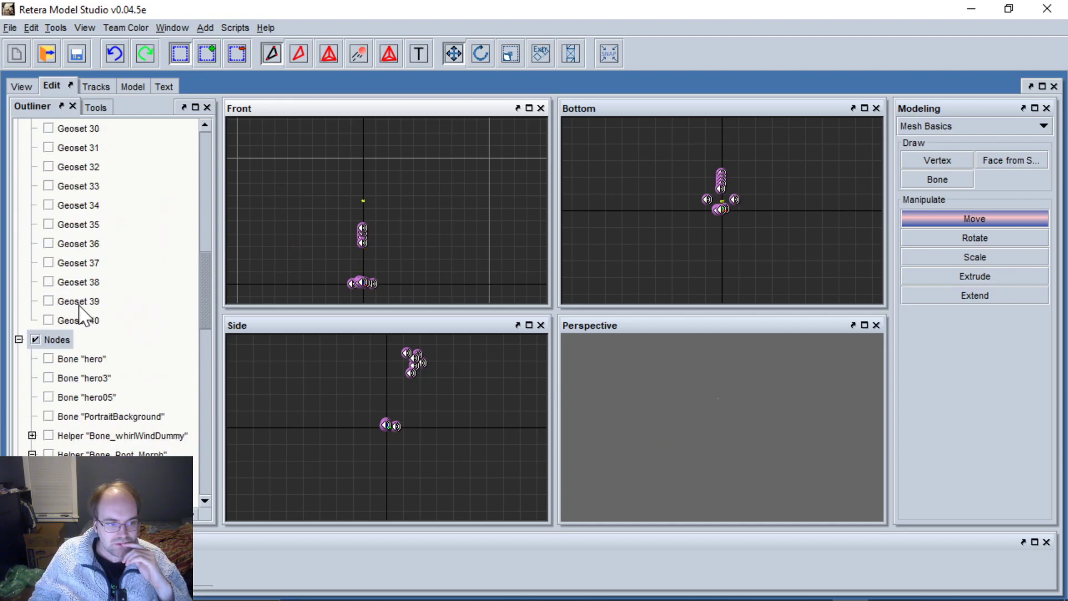
{"action": "left_click", "coordinate": [78, 263]}
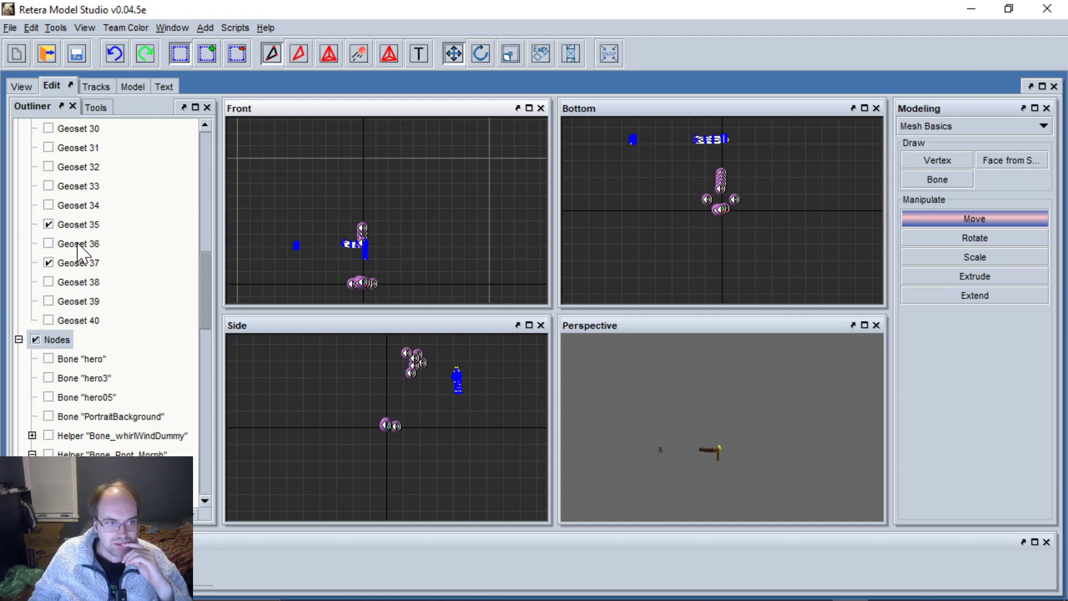
{"action": "left_click", "coordinate": [83, 186]}
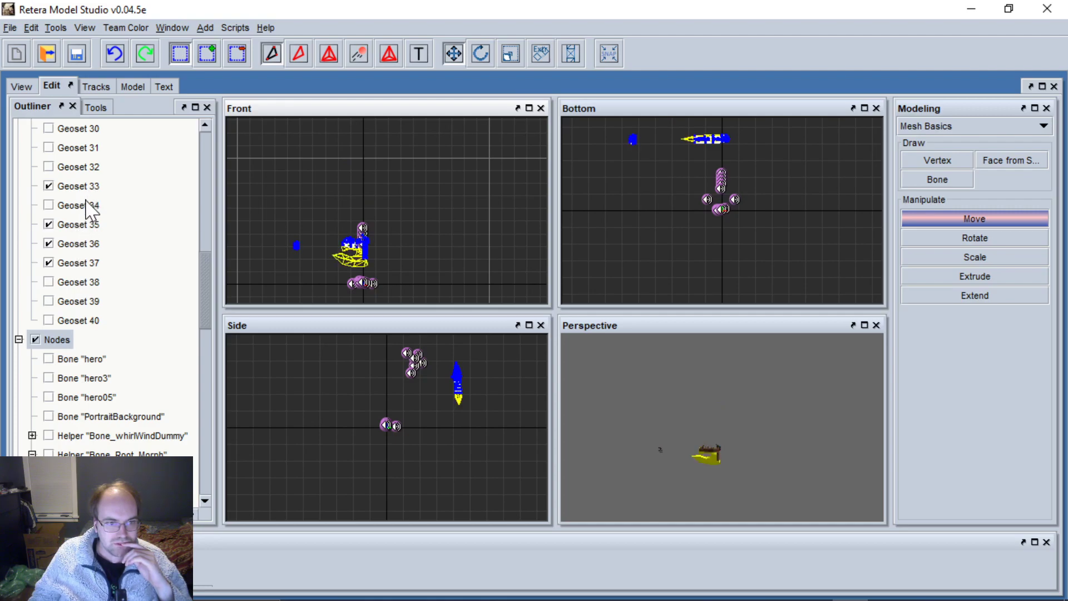
{"action": "left_click", "coordinate": [84, 167]}
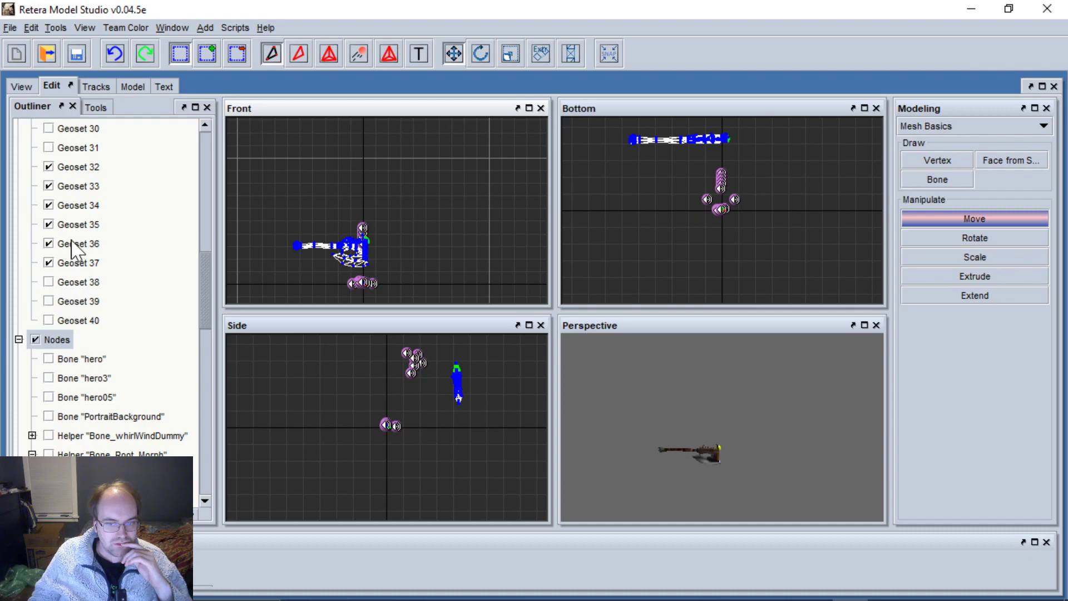
{"action": "scroll", "coordinate": [77, 334], "scroll_direction": "up", "scroll_amount": 1}
{"action": "scroll", "coordinate": [78, 223], "scroll_direction": "up", "scroll_amount": 2}
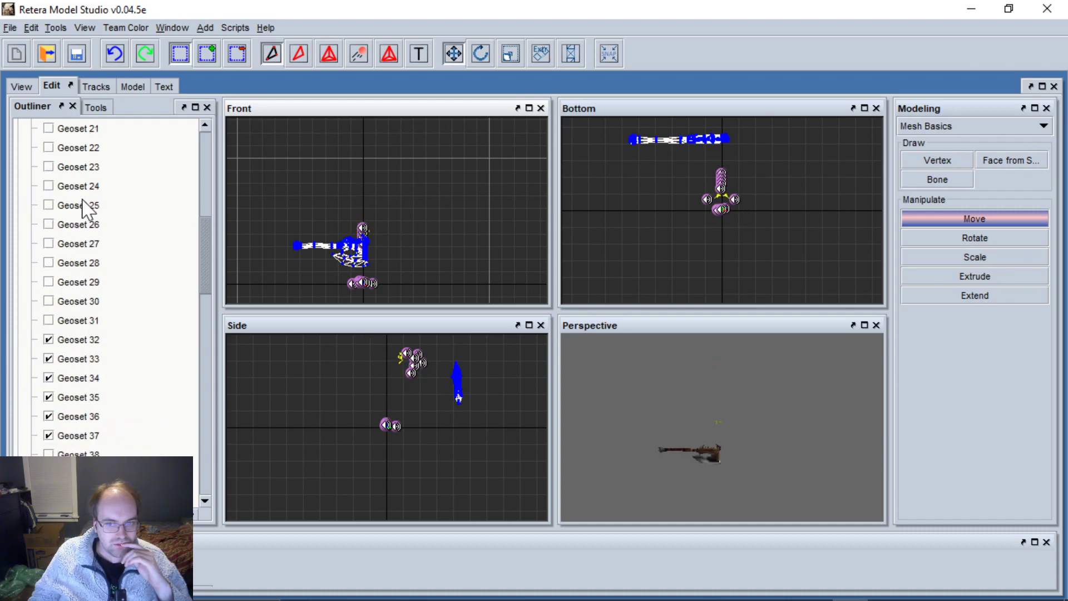
{"action": "scroll", "coordinate": [84, 188], "scroll_direction": "up", "scroll_amount": 3}
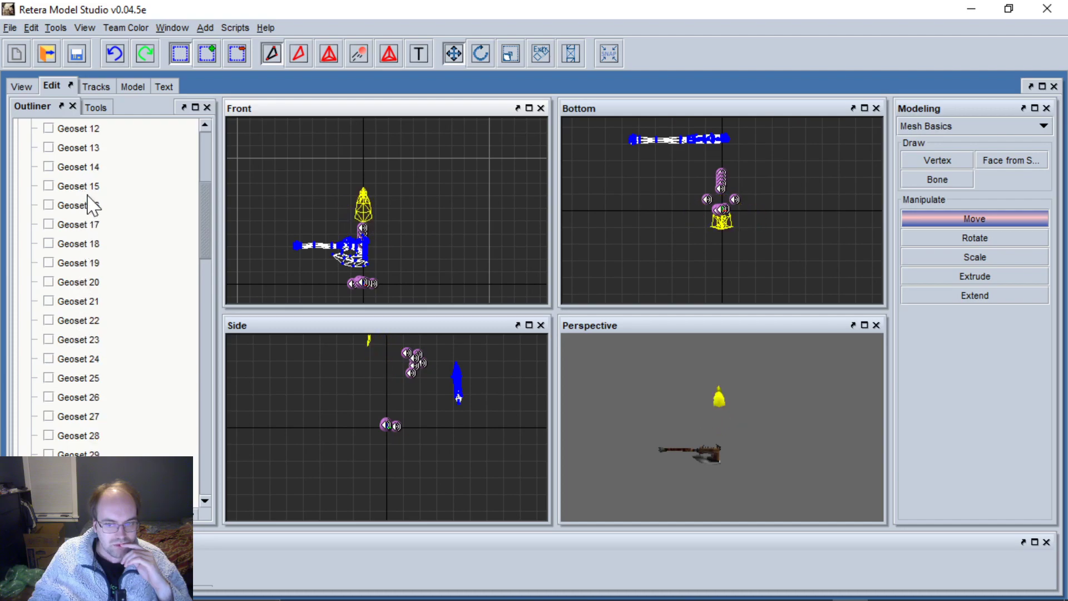
{"action": "scroll", "coordinate": [78, 245], "scroll_direction": "up", "scroll_amount": 3}
{"action": "scroll", "coordinate": [78, 211], "scroll_direction": "up", "scroll_amount": 2}
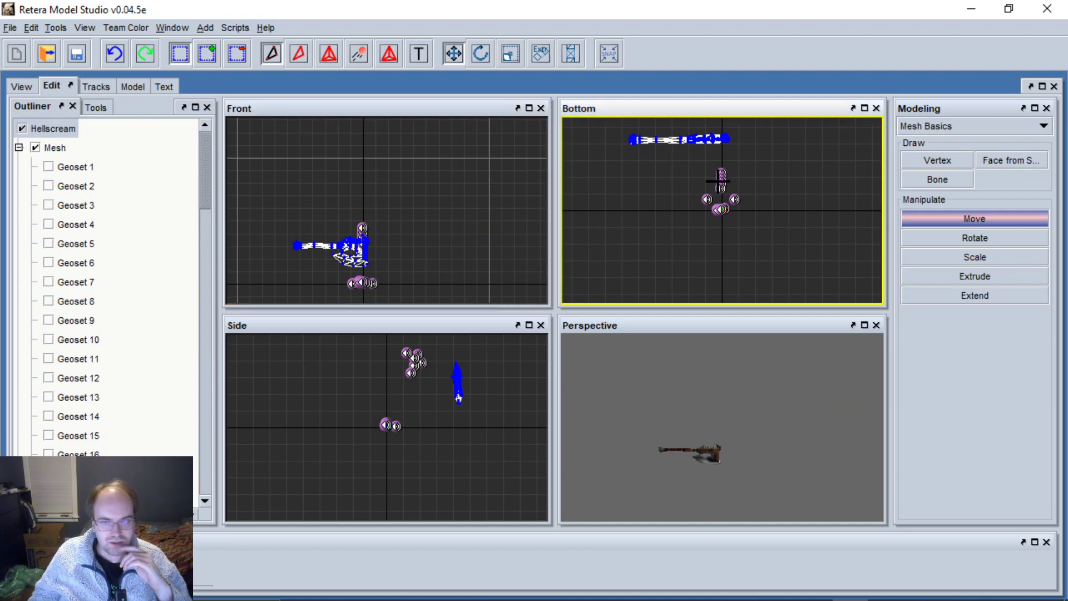
Select the whole axe, rotate it about 90 degrees in the Bottom view and move it to match the Grommash axe's placement.
{"action": "left_click", "coordinate": [393, 53]}
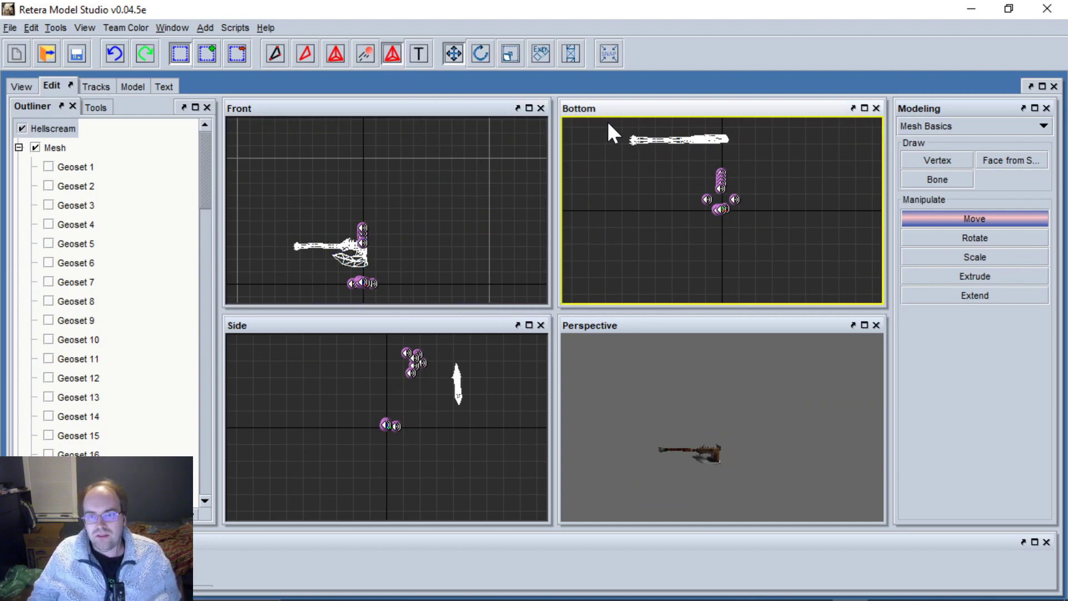
{"action": "left_click_drag", "start_coordinate": [761, 148], "coordinate": [758, 157]}
{"action": "key", "text": "e"}
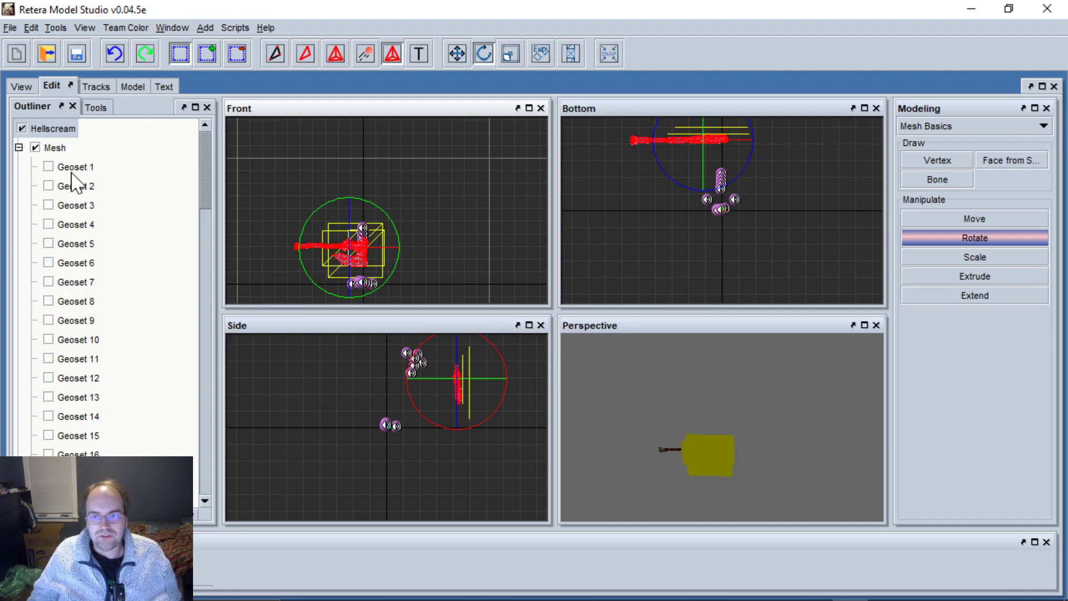
{"action": "left_click_drag", "start_coordinate": [787, 207], "coordinate": [765, 78]}
{"action": "key", "text": "w"}
{"action": "left_click_drag", "start_coordinate": [766, 195], "coordinate": [762, 200]}
{"action": "key", "text": "e"}
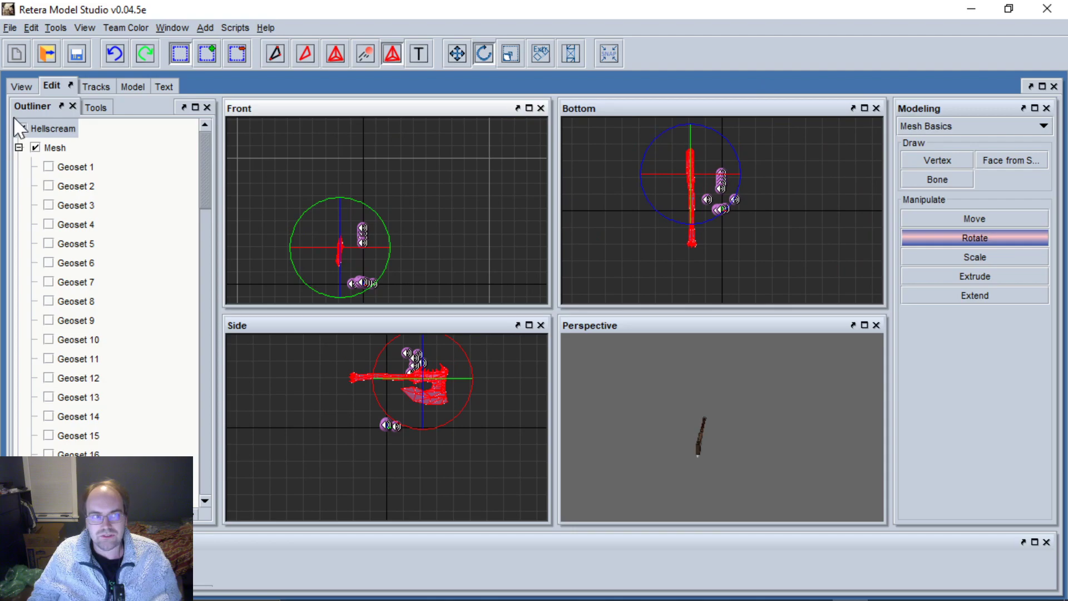
Preview the Hellscream model with its rotated axe from another angle.
{"action": "left_click", "coordinate": [21, 86]}
{"action": "middle_click_drag", "start_coordinate": [242, 229], "coordinate": [200, 190]}
{"action": "left_click", "coordinate": [64, 87]}
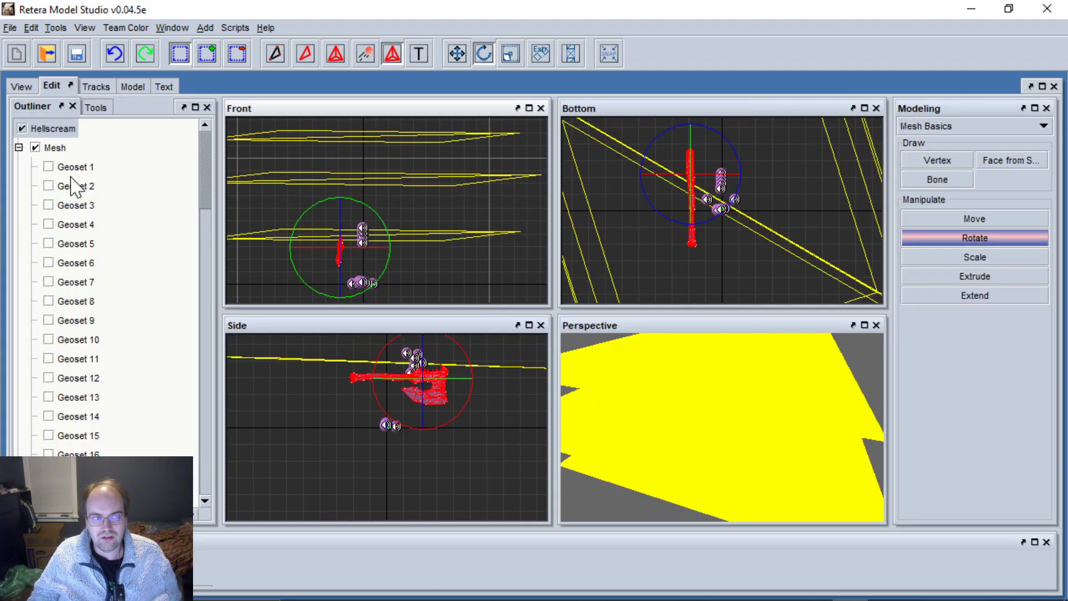
Hide Geosets 32 to 37, show Geoset 1, the blue glow planes, and switch to vertex selection.
{"action": "scroll", "coordinate": [89, 217], "scroll_direction": "down", "scroll_amount": 10}
{"action": "scroll", "coordinate": [103, 243], "scroll_direction": "up", "scroll_amount": 3}
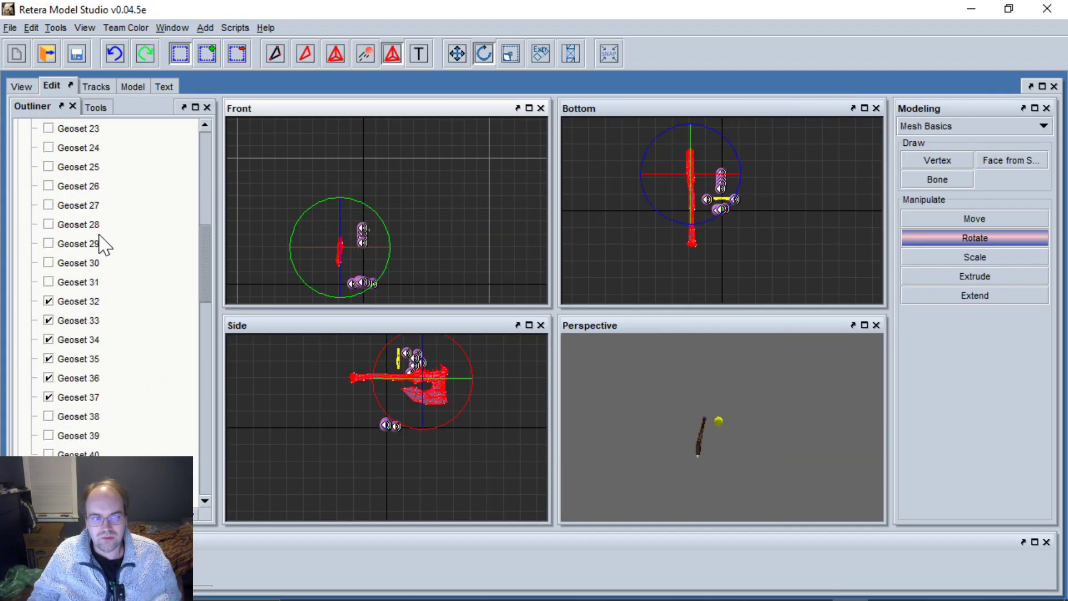
{"action": "left_click", "coordinate": [79, 302]}
{"action": "left_click", "coordinate": [78, 320]}
{"action": "left_click", "coordinate": [76, 340]}
{"action": "left_click", "coordinate": [68, 362]}
{"action": "left_click", "coordinate": [65, 389]}
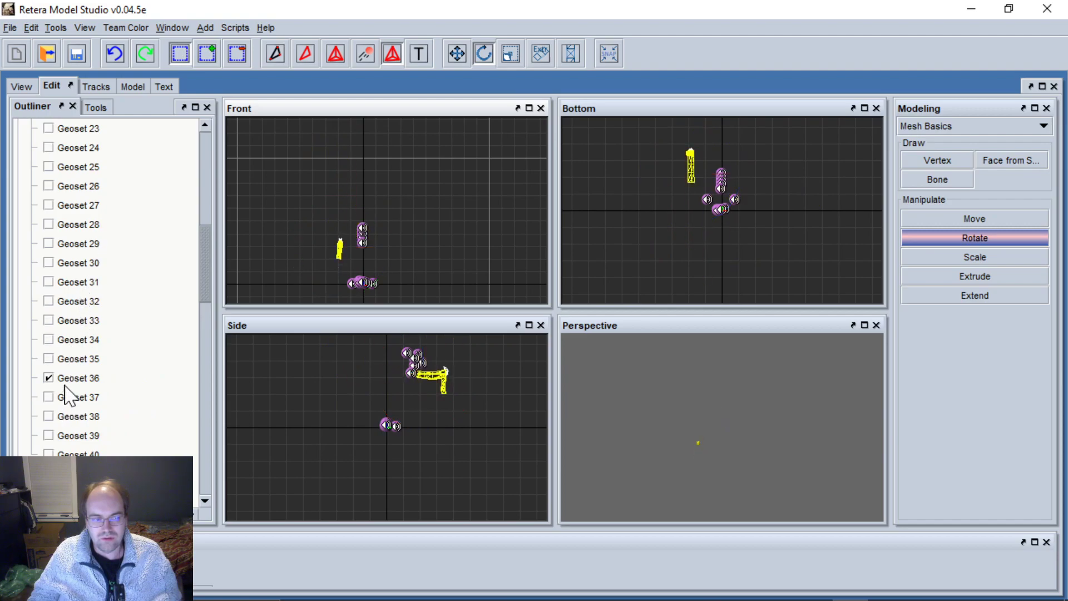
{"action": "scroll", "coordinate": [85, 267], "scroll_direction": "up", "scroll_amount": 8}
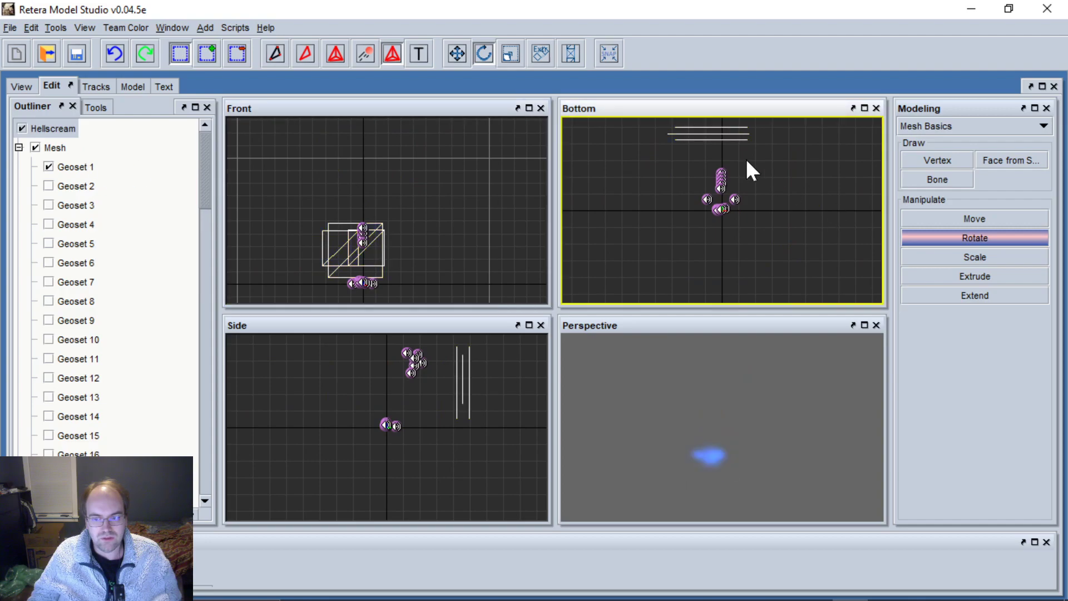
{"action": "middle_click_drag", "start_coordinate": [692, 147], "coordinate": [685, 178]}
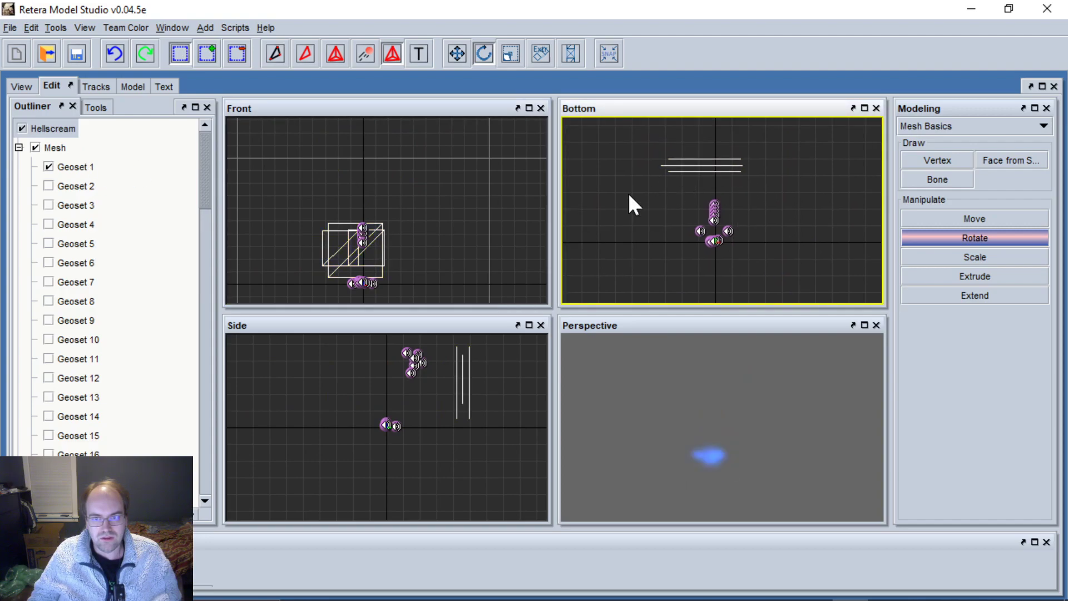
{"action": "key", "text": "o"}
Widen the outliner, collapse the mesh list and expand the nodes from Bone_Arm1_R through Bone_Sword down to the axe bone's children.
{"action": "left_click", "coordinate": [19, 147]}
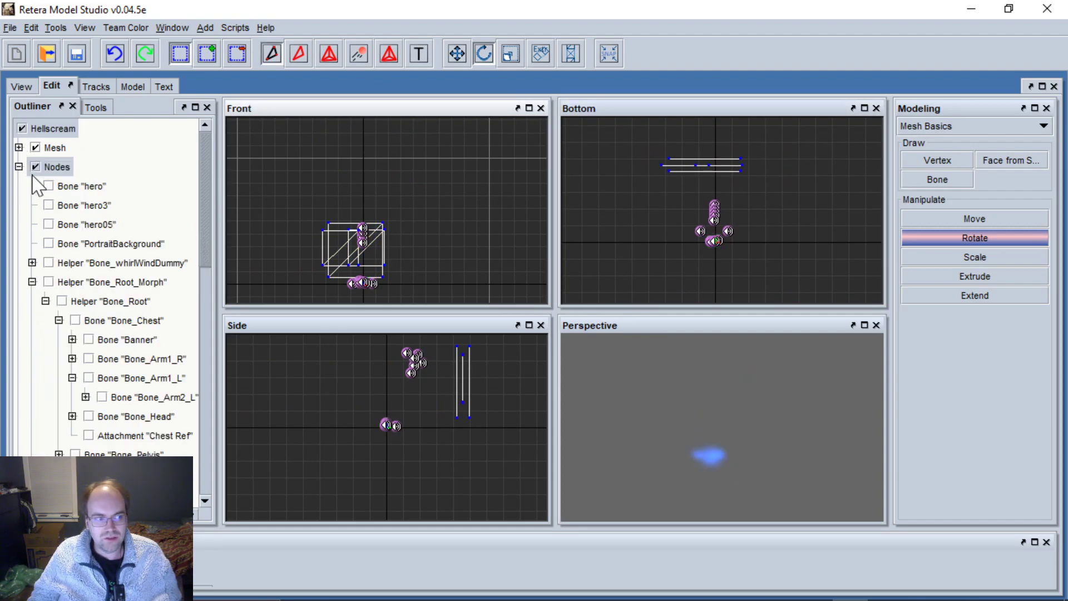
{"action": "scroll", "coordinate": [89, 303], "scroll_direction": "down", "scroll_amount": 2}
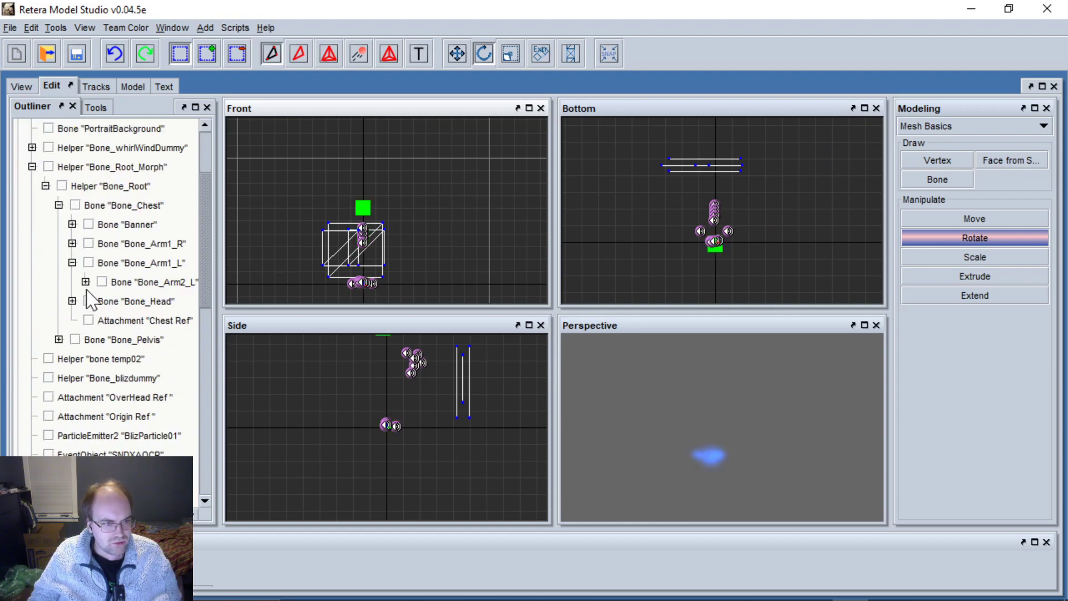
{"action": "scroll", "coordinate": [89, 328], "scroll_direction": "down", "scroll_amount": 10}
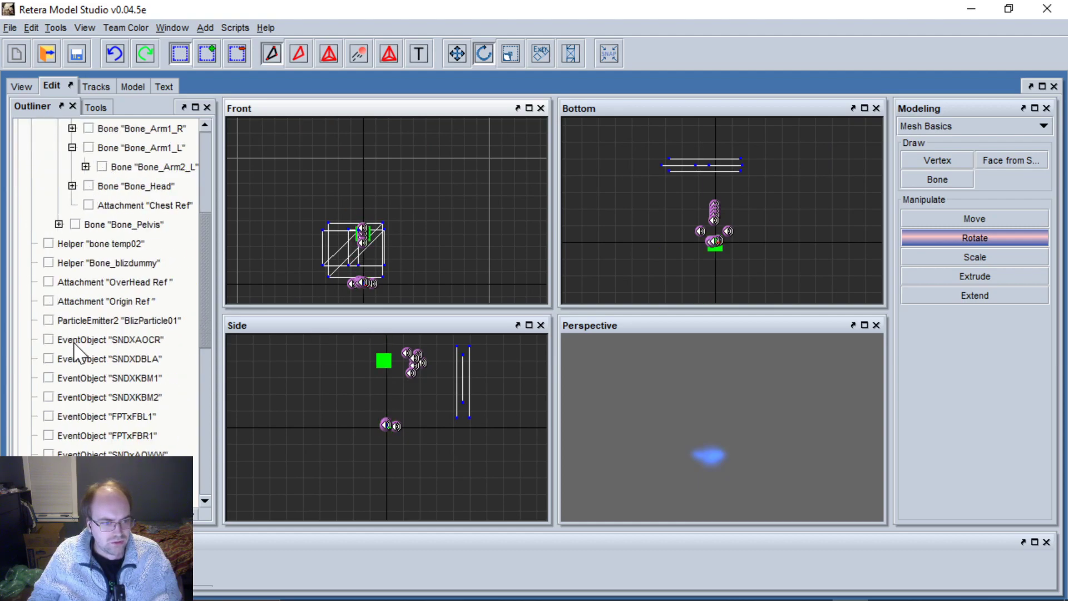
{"action": "scroll", "coordinate": [74, 351], "scroll_direction": "up", "scroll_amount": 10}
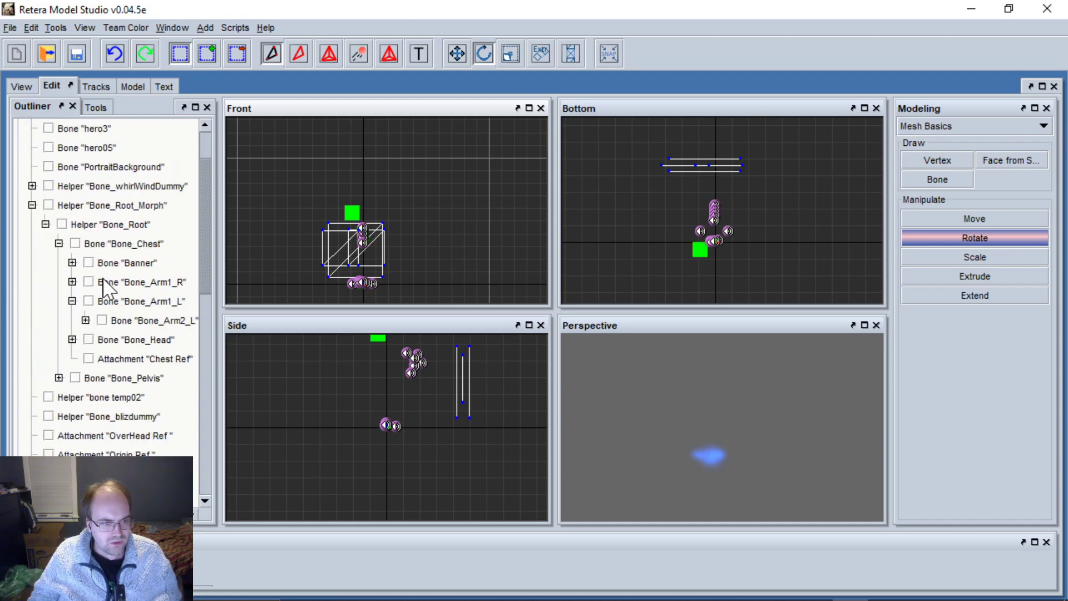
{"action": "left_click_drag", "start_coordinate": [222, 303], "coordinate": [281, 303]}
{"action": "left_click", "coordinate": [72, 282]}
{"action": "left_click", "coordinate": [85, 301]}
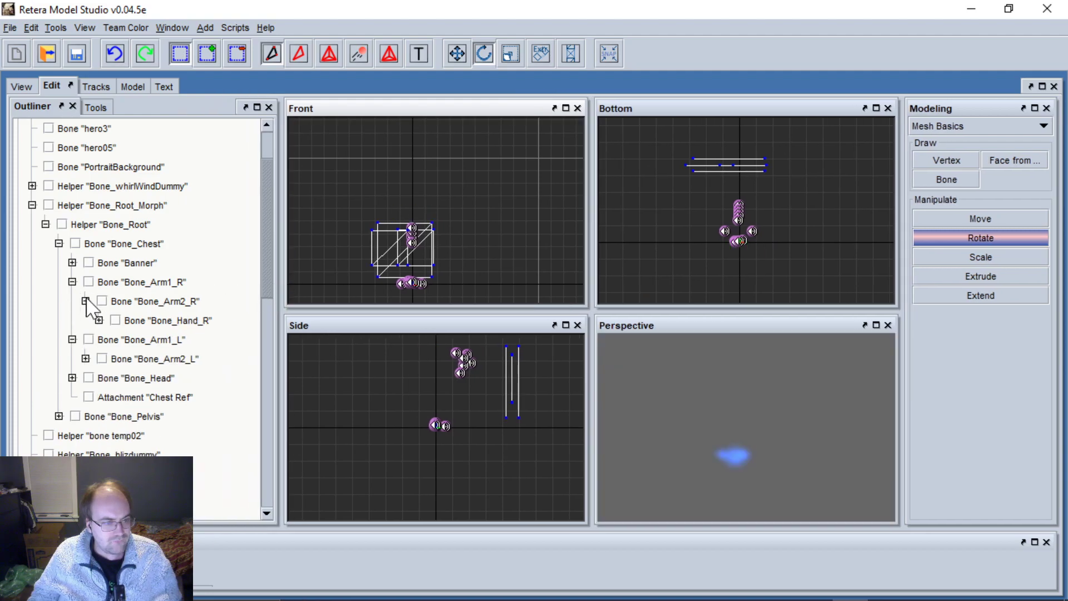
{"action": "left_click", "coordinate": [99, 321]}
{"action": "left_click", "coordinate": [112, 339]}
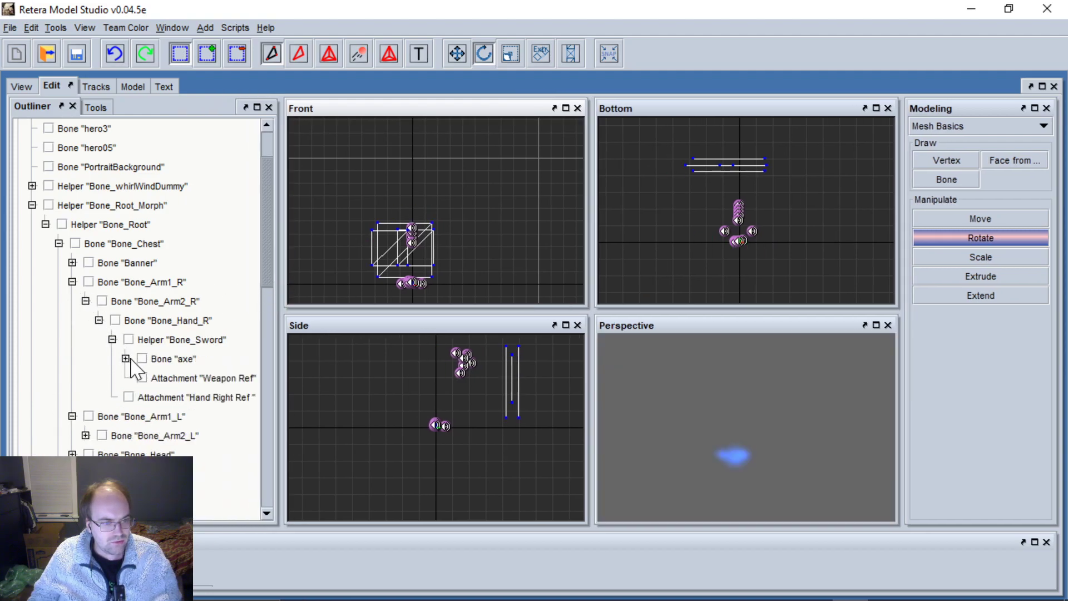
{"action": "left_click", "coordinate": [126, 359]}
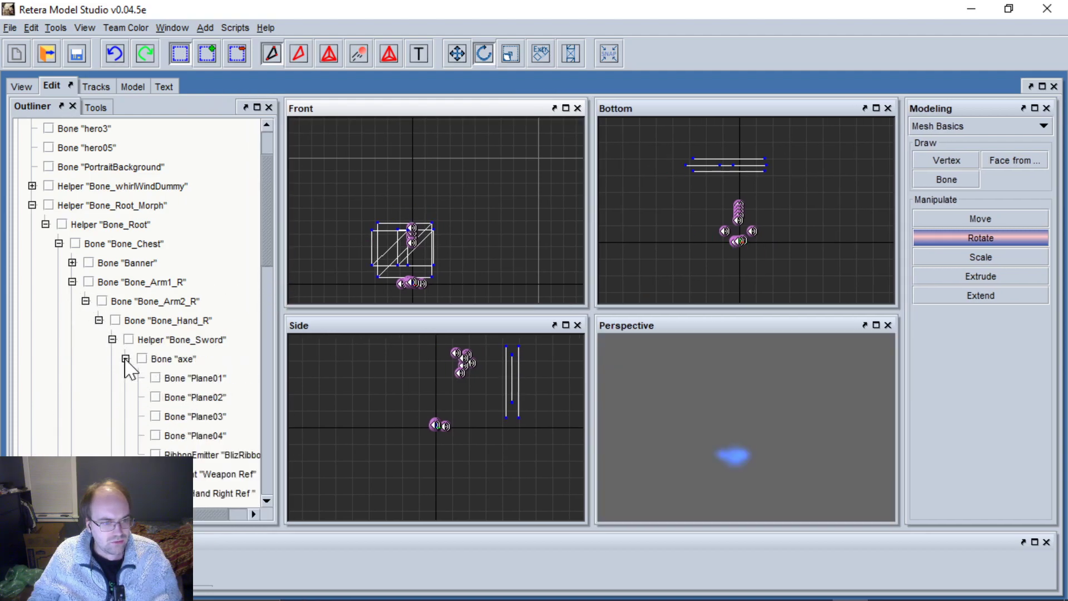
Make the axe's child bones Plane01, Plane02, Plane03 and Plane04 editable in the viewports.
{"action": "left_click", "coordinate": [211, 380]}
{"action": "left_click", "coordinate": [209, 397]}
{"action": "left_click", "coordinate": [208, 417]}
{"action": "left_click", "coordinate": [207, 437]}
Select all vertices of the glow planes together with the four Plane bones.
{"action": "scroll", "coordinate": [439, 267], "scroll_direction": "up", "scroll_amount": 3}
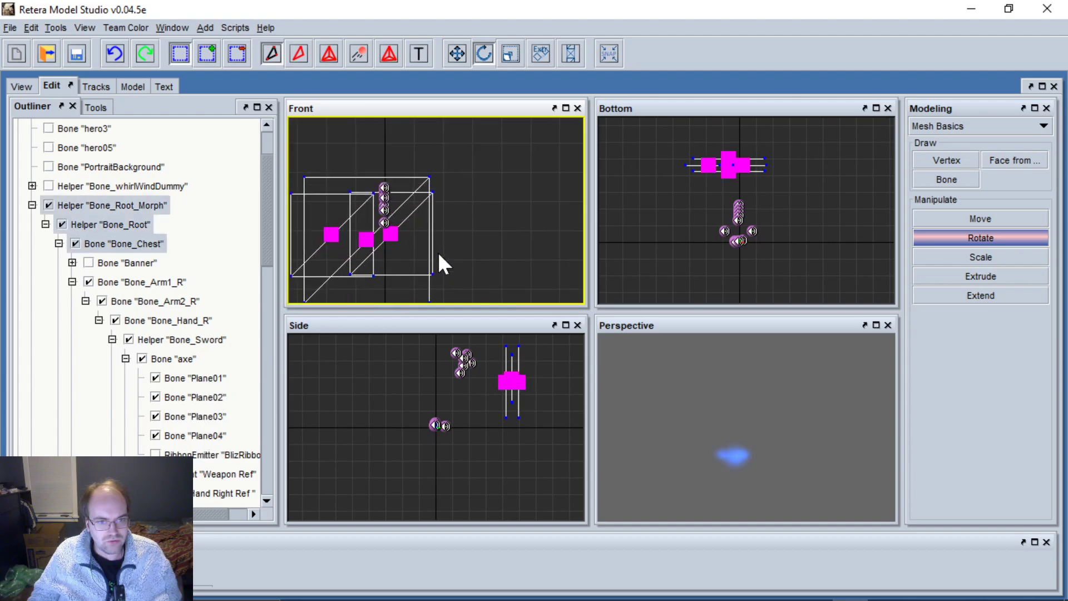
{"action": "left_click_drag", "start_coordinate": [419, 153], "coordinate": [452, 211]}
{"action": "middle_click_drag", "start_coordinate": [433, 275], "coordinate": [474, 225]}
{"action": "key", "text": "w"}
{"action": "left_click_drag", "start_coordinate": [457, 208], "coordinate": [490, 261], "text": "shift"}
{"action": "left_click", "coordinate": [430, 187]}
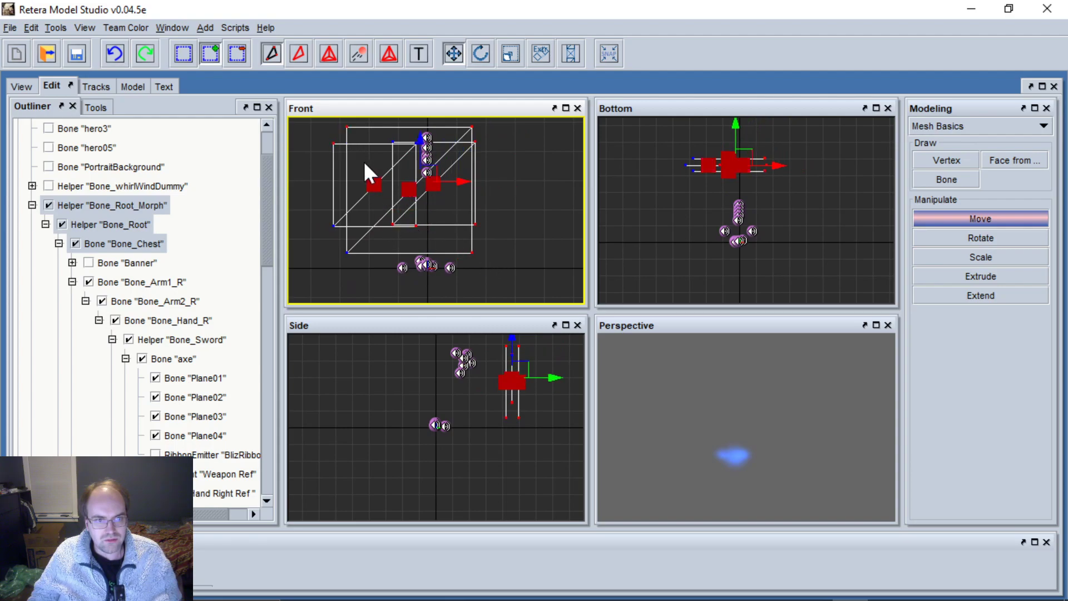
{"action": "key", "text": "ctrl+a"}
Move the selected glow planes and bones in the Bottom view to line up with the rotated axe's head.
{"action": "scroll", "coordinate": [726, 185], "scroll_direction": "up", "scroll_amount": 4}
{"action": "scroll", "coordinate": [739, 163], "scroll_direction": "down", "scroll_amount": 2}
{"action": "left_click_drag", "start_coordinate": [737, 147], "coordinate": [816, 192]}
{"action": "scroll", "coordinate": [113, 206], "scroll_direction": "up", "scroll_amount": 2}
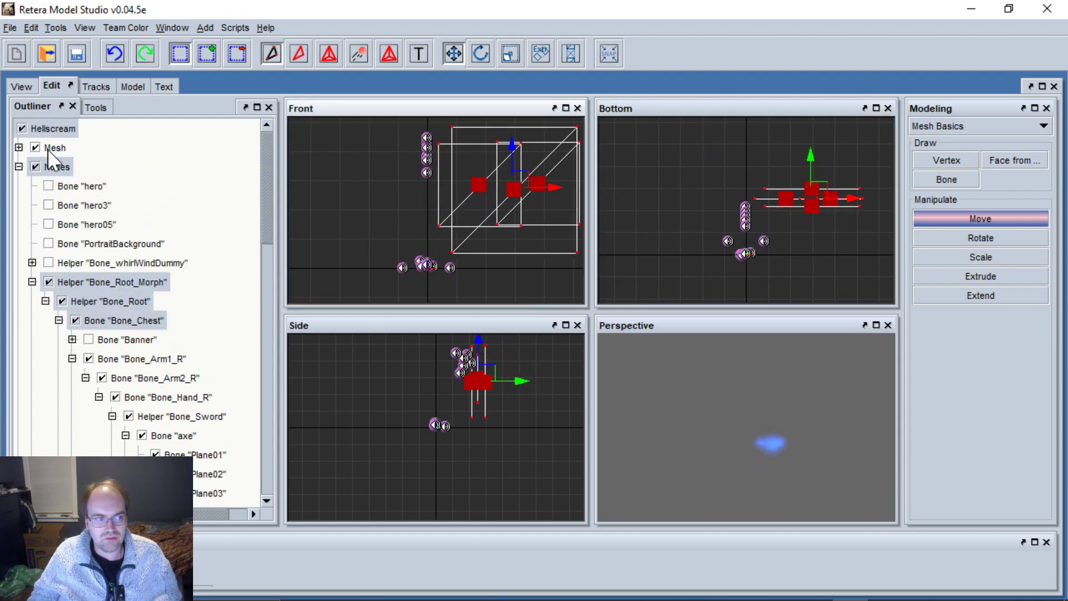
{"action": "left_click", "coordinate": [18, 148]}
{"action": "scroll", "coordinate": [95, 301], "scroll_direction": "down", "scroll_amount": 7}
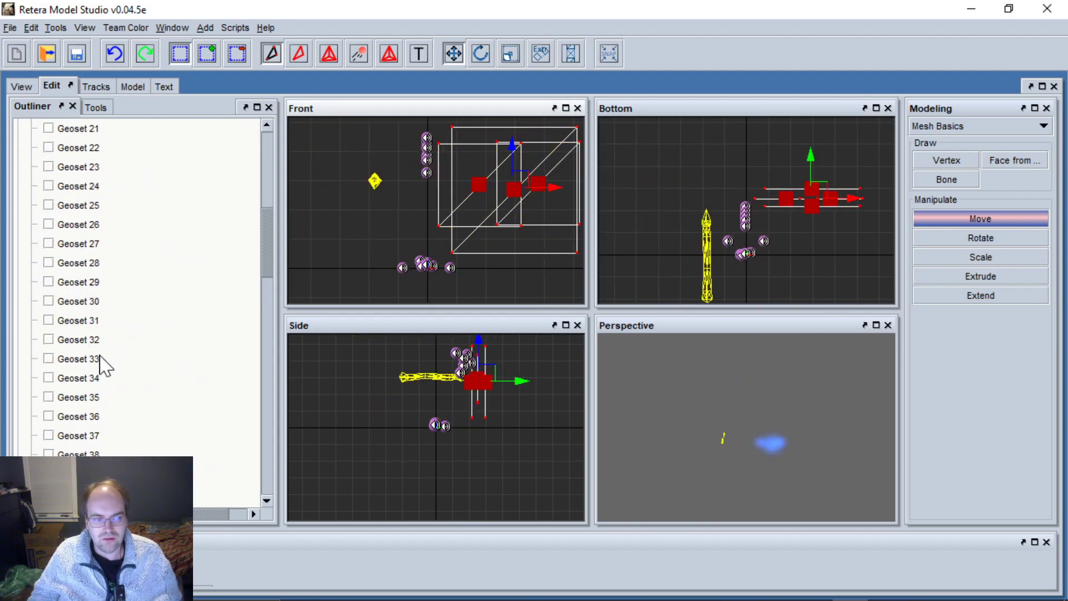
{"action": "left_click_drag", "start_coordinate": [795, 239], "coordinate": [715, 233]}
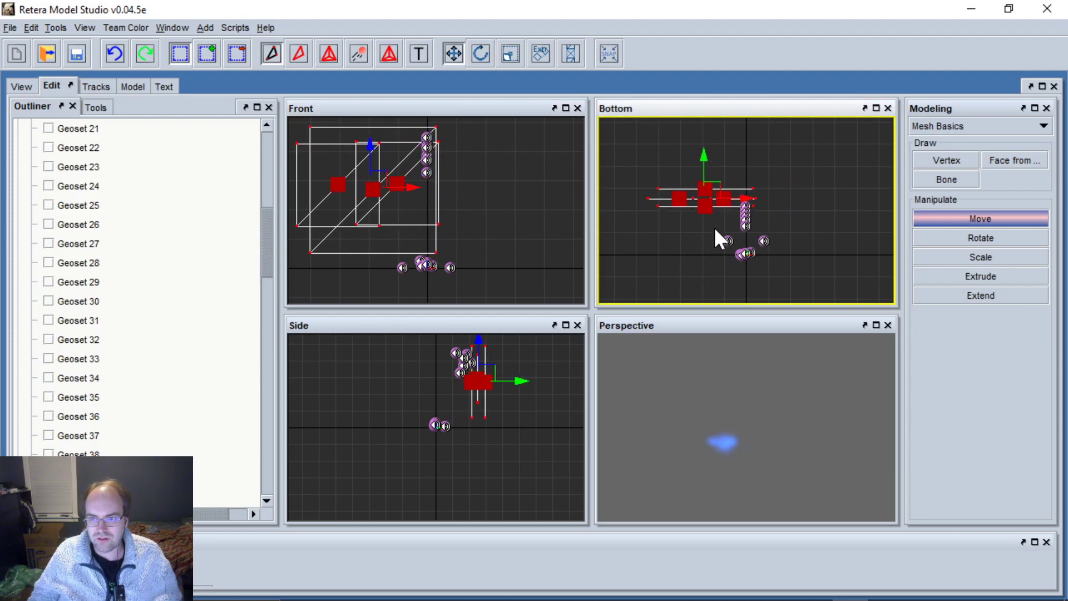
Move the two outer glow planes with their bones in the Bottom view so that all four planes form a row along the axe.
{"action": "scroll", "coordinate": [716, 233], "scroll_direction": "up", "scroll_amount": 3}
{"action": "left_click", "coordinate": [737, 166]}
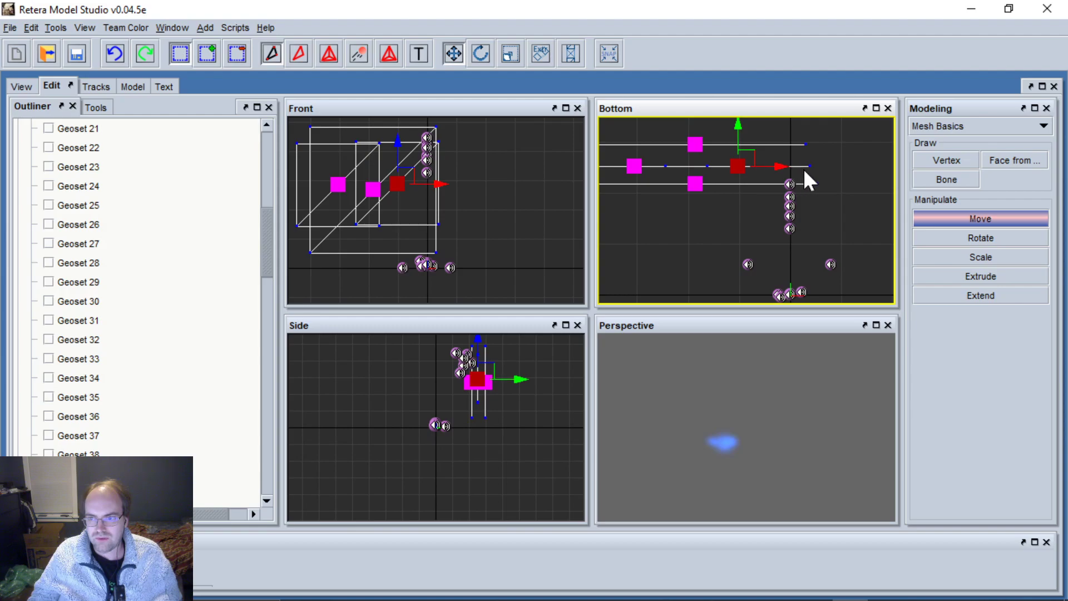
{"action": "scroll", "coordinate": [757, 187], "scroll_direction": "down", "scroll_amount": 3}
{"action": "left_click_drag", "start_coordinate": [764, 167], "coordinate": [742, 191]}
{"action": "left_click", "coordinate": [684, 174]}
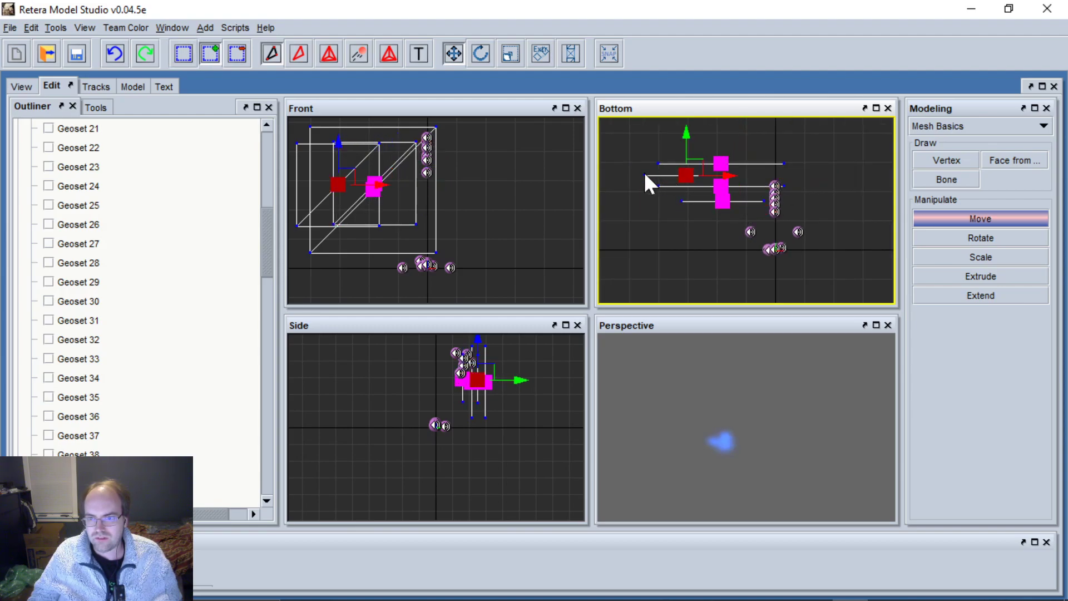
{"action": "left_click_drag", "start_coordinate": [674, 185], "coordinate": [762, 217]}
Preview the repositioned glow in the Stand - 1 animation from a rotated view, and return to mesh editing with the mesh list collapsed.
{"action": "left_click", "coordinate": [22, 87]}
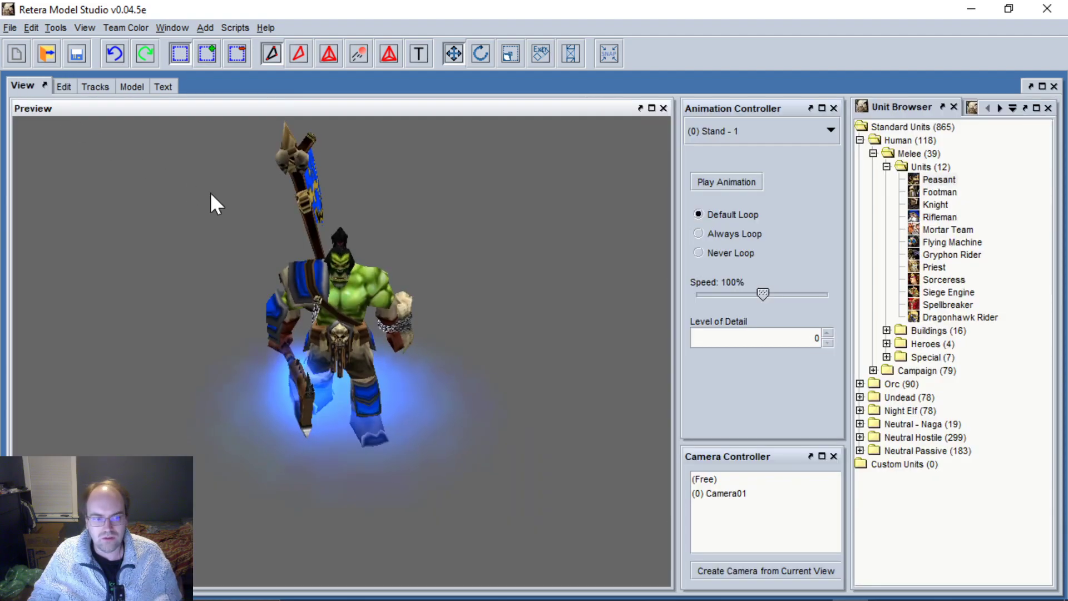
{"action": "middle_click_drag", "start_coordinate": [375, 195], "coordinate": [328, 196]}
{"action": "left_click", "coordinate": [723, 132]}
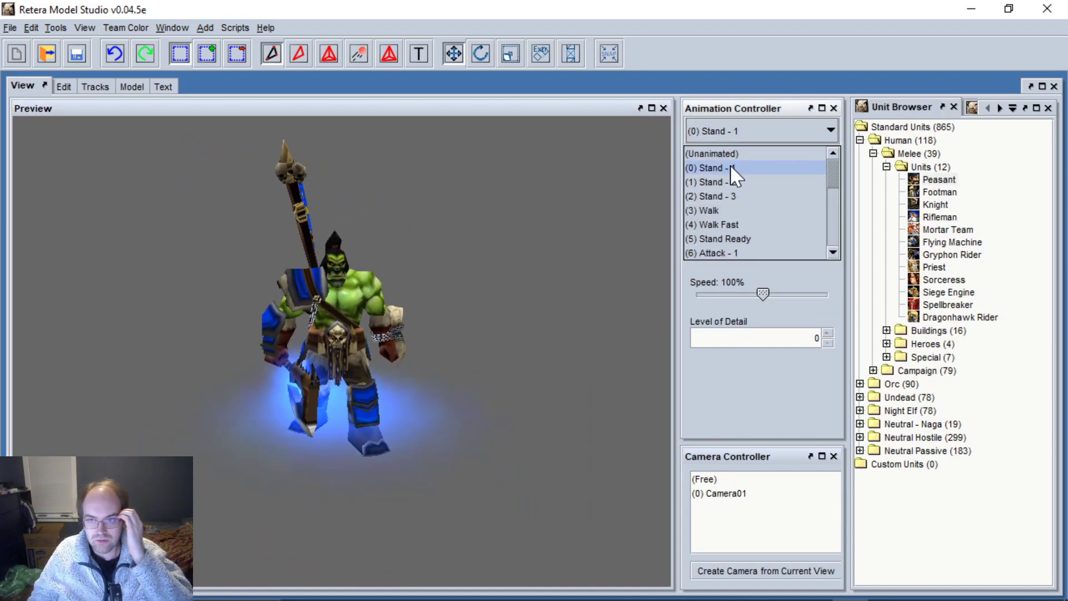
{"action": "left_click", "coordinate": [63, 86]}
{"action": "scroll", "coordinate": [124, 238], "scroll_direction": "up", "scroll_amount": 7}
{"action": "left_click", "coordinate": [18, 147]}
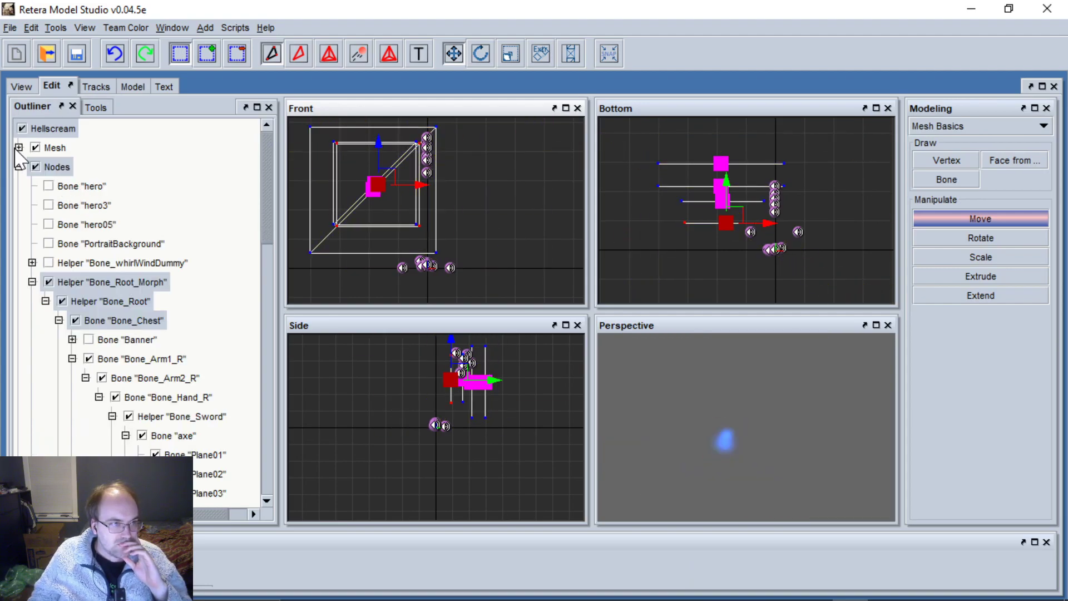
Collapse the Bone_Root_Morph hierarchy and enable the first set of duplicate event objects, SNDXAOCR through SPNxOBHS, for editing.
{"action": "left_click", "coordinate": [32, 281]}
{"action": "scroll", "coordinate": [61, 295], "scroll_direction": "down", "scroll_amount": 3}
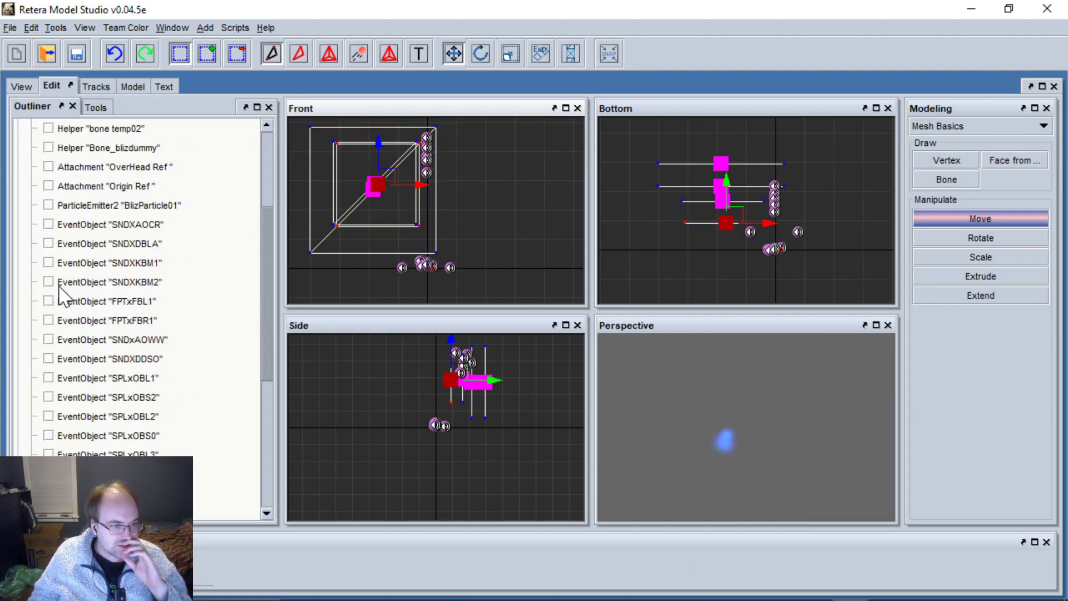
{"action": "scroll", "coordinate": [57, 276], "scroll_direction": "down", "scroll_amount": 5}
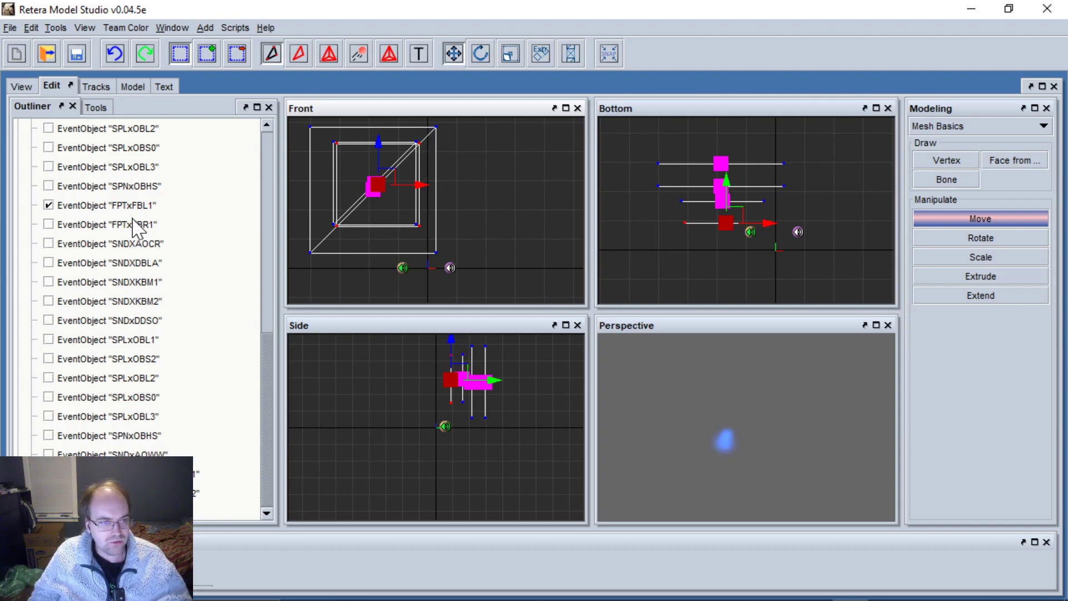
{"action": "scroll", "coordinate": [146, 236], "scroll_direction": "up", "scroll_amount": 1}
{"action": "scroll", "coordinate": [148, 249], "scroll_direction": "up", "scroll_amount": 3}
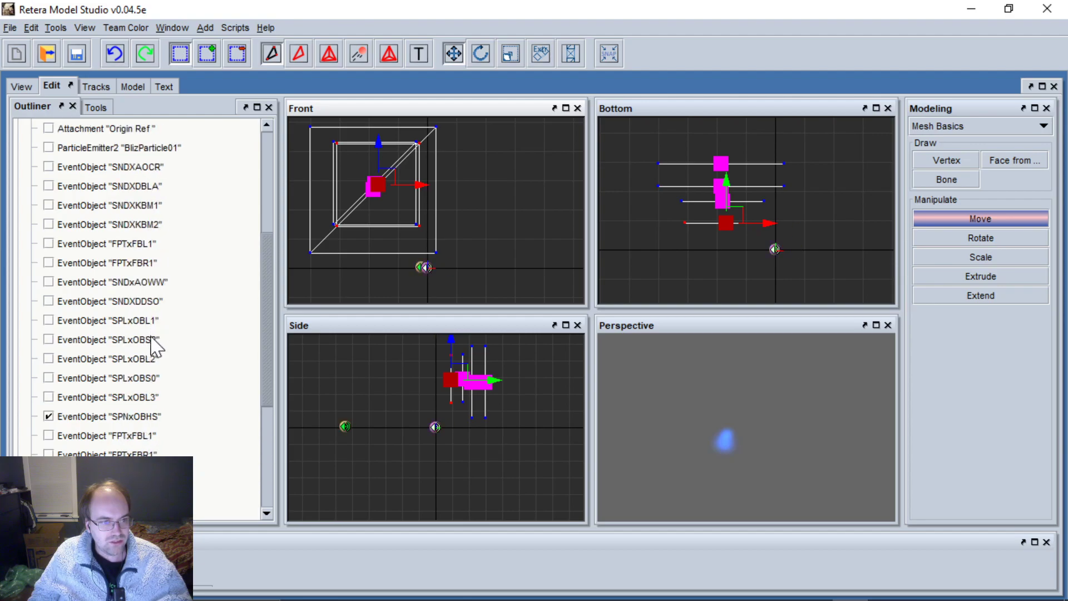
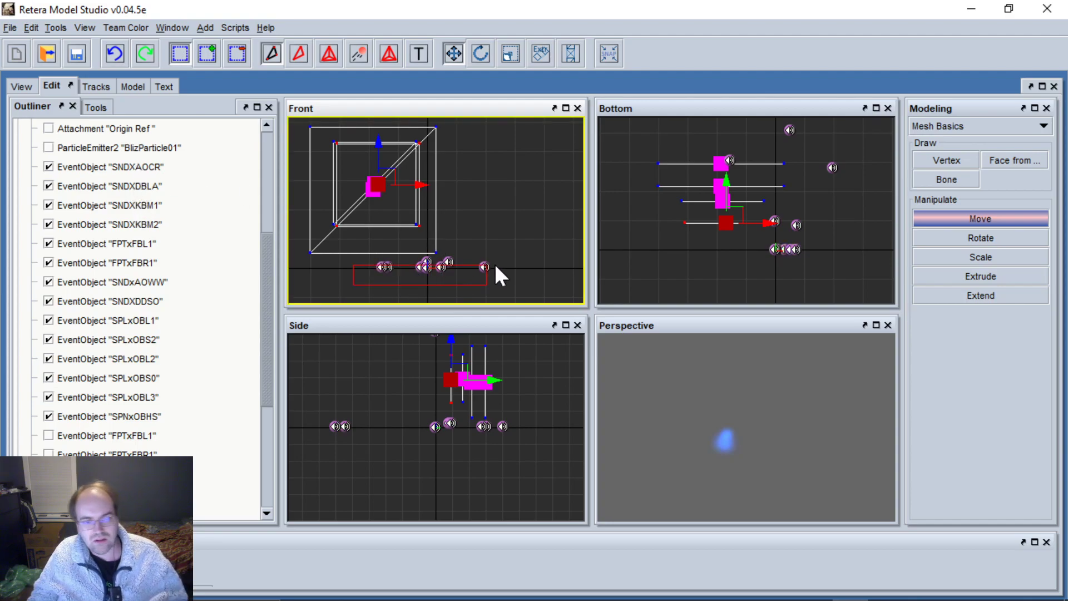
Select the event objects near the ground in the Front view, and exclude the Bone_Root_Morph helper and its children from editing.
{"action": "left_click_drag", "start_coordinate": [488, 266], "coordinate": [519, 261]}
{"action": "scroll", "coordinate": [493, 292], "scroll_direction": "up", "scroll_amount": 3}
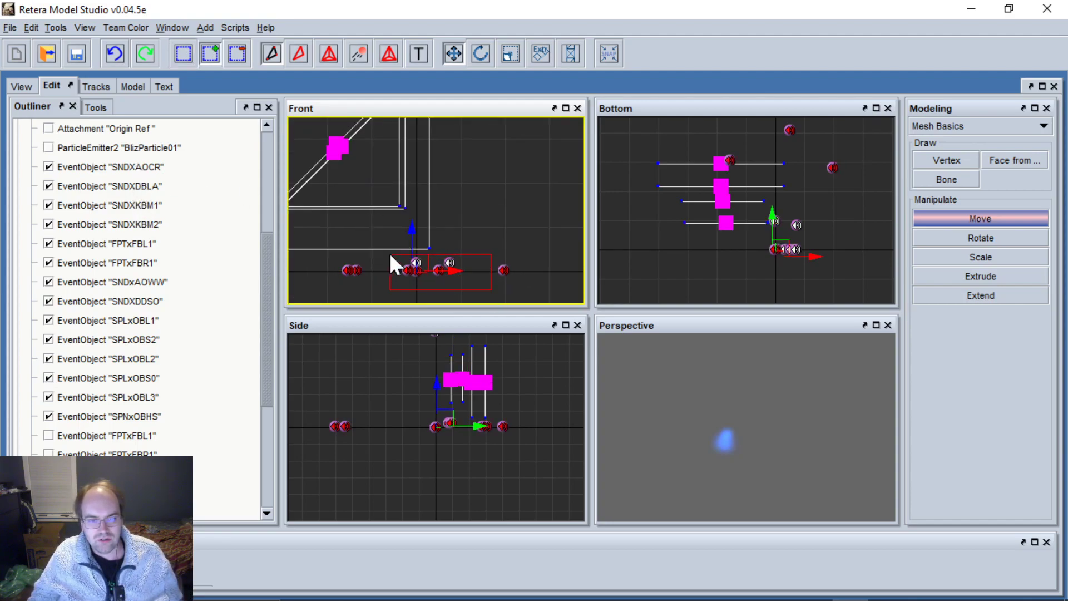
{"action": "left_click_drag", "start_coordinate": [390, 254], "coordinate": [389, 253], "text": "shift"}
{"action": "scroll", "coordinate": [74, 288], "scroll_direction": "up", "scroll_amount": 4}
{"action": "left_click", "coordinate": [49, 282]}
{"action": "scroll", "coordinate": [114, 290], "scroll_direction": "down", "scroll_amount": 8}
{"action": "scroll", "coordinate": [114, 289], "scroll_direction": "up", "scroll_amount": 7}
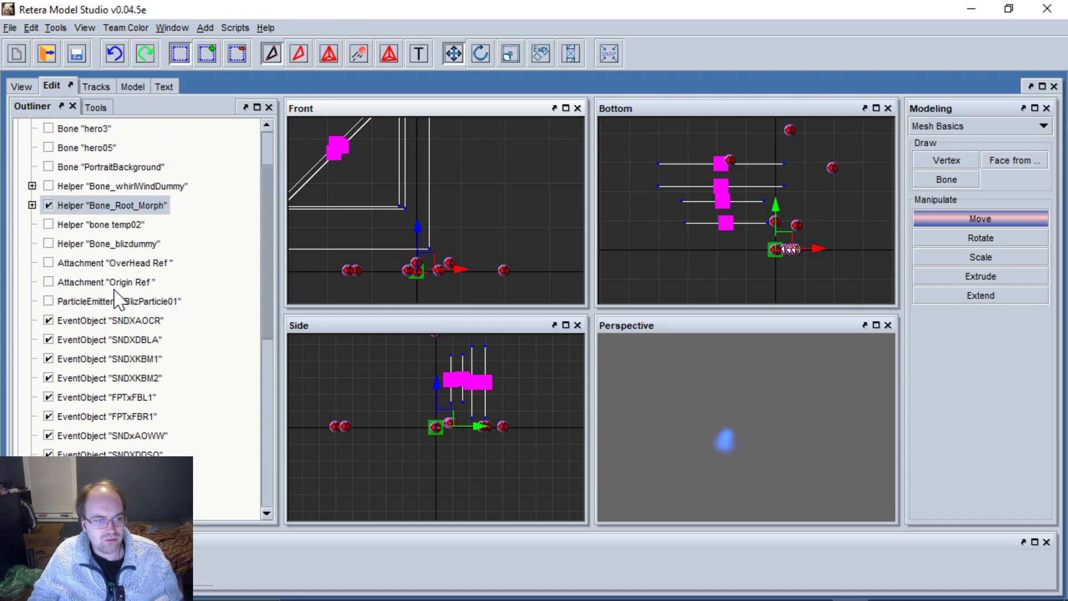
{"action": "left_click", "coordinate": [49, 205]}
{"action": "scroll", "coordinate": [489, 250], "scroll_direction": "down", "scroll_amount": 3}
{"action": "scroll", "coordinate": [490, 241], "scroll_direction": "up", "scroll_amount": 2}
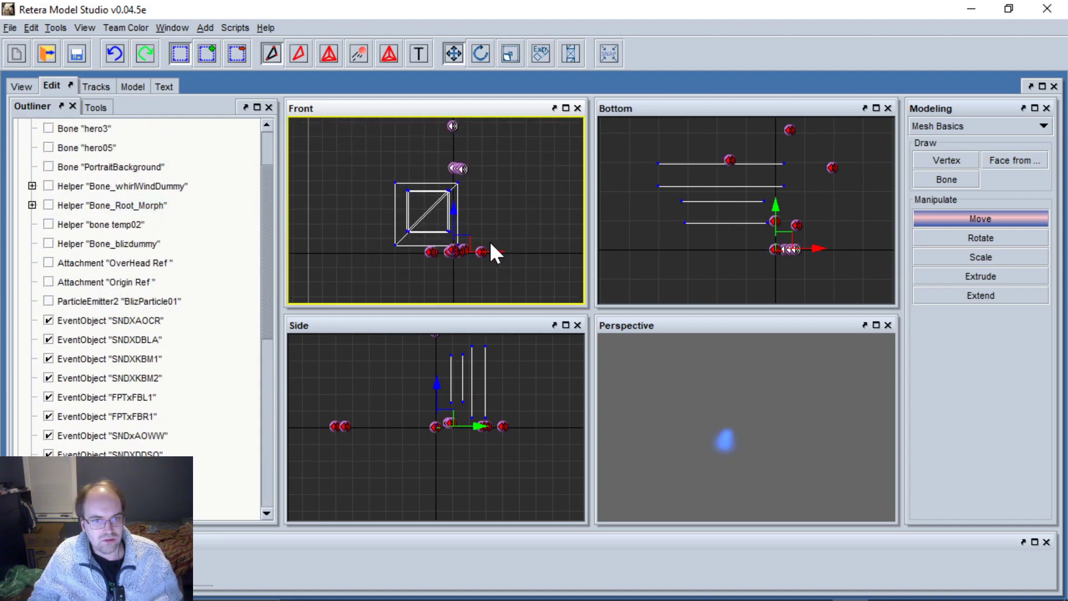
Add the event objects above the planes to the selection and delete the first set of duplicate event objects.
{"action": "scroll", "coordinate": [153, 289], "scroll_direction": "down", "scroll_amount": 7}
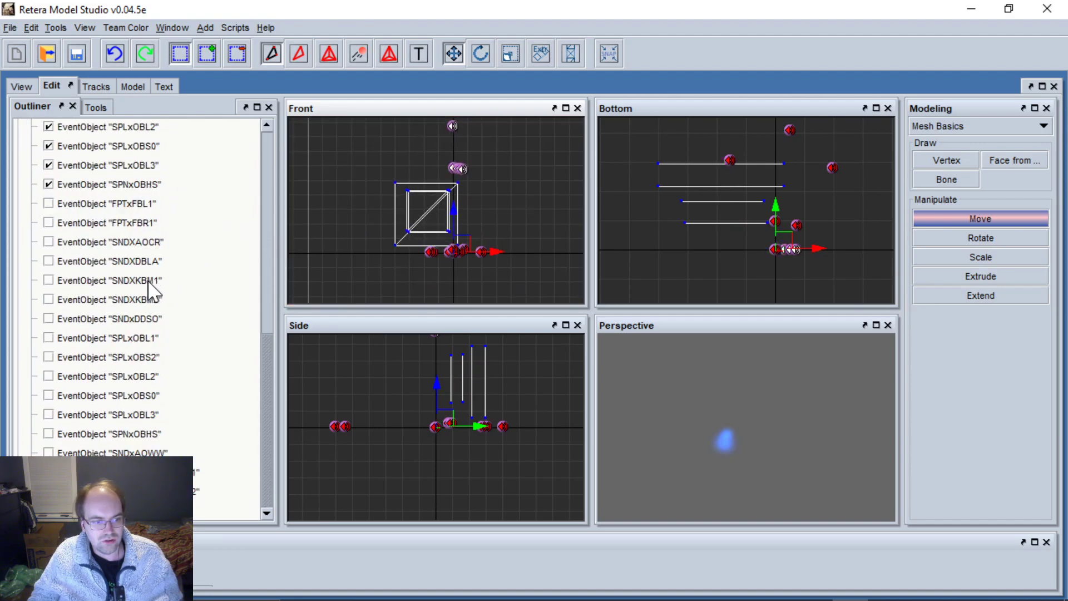
{"action": "scroll", "coordinate": [169, 279], "scroll_direction": "up", "scroll_amount": 5}
{"action": "middle_click_drag", "start_coordinate": [434, 121], "coordinate": [427, 157]}
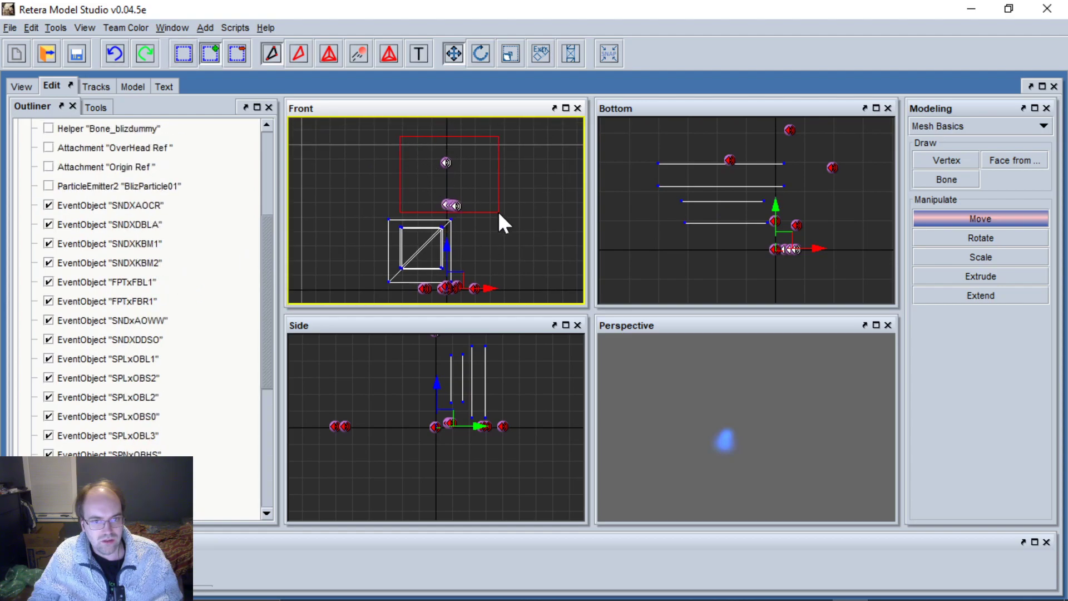
{"action": "left_click_drag", "start_coordinate": [498, 212], "coordinate": [498, 212], "text": "shift"}
{"action": "key", "text": "Delete"}
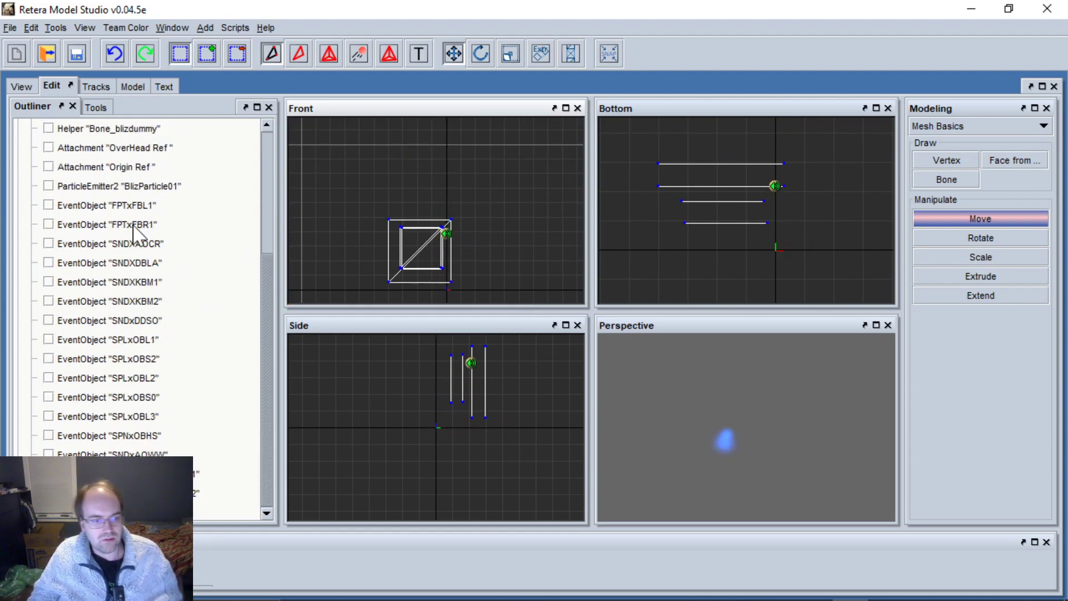
Preview the model in the animations from Stand - 1 through Walk from a rotated view.
{"action": "left_click", "coordinate": [21, 86]}
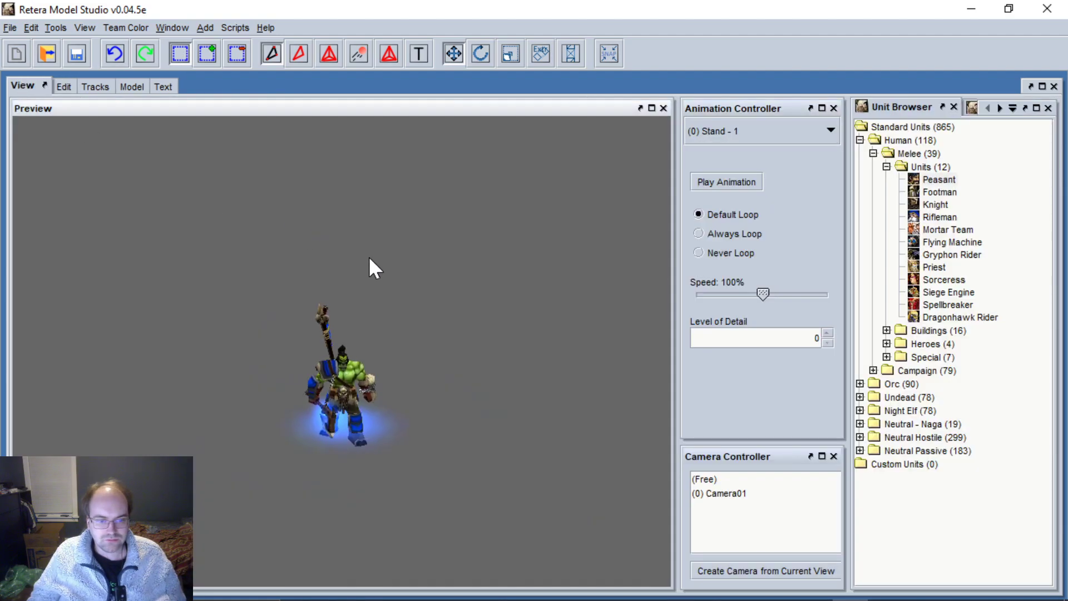
{"action": "scroll", "coordinate": [384, 285], "scroll_direction": "up", "scroll_amount": 3}
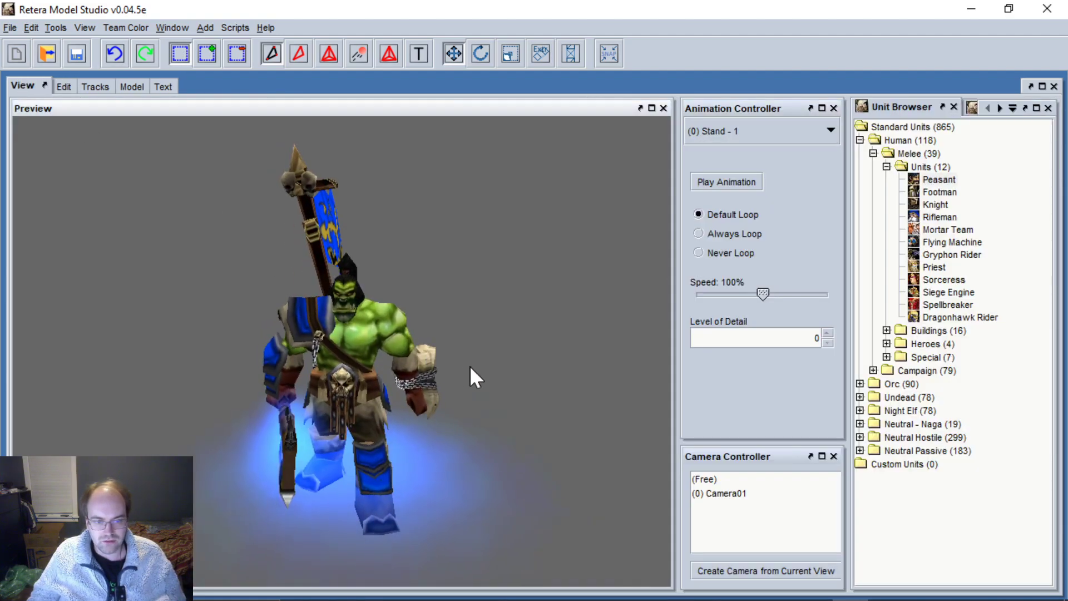
{"action": "scroll", "coordinate": [456, 339], "scroll_direction": "down", "scroll_amount": 4}
{"action": "left_click_drag", "start_coordinate": [435, 335], "coordinate": [425, 307]}
{"action": "left_click", "coordinate": [747, 132]}
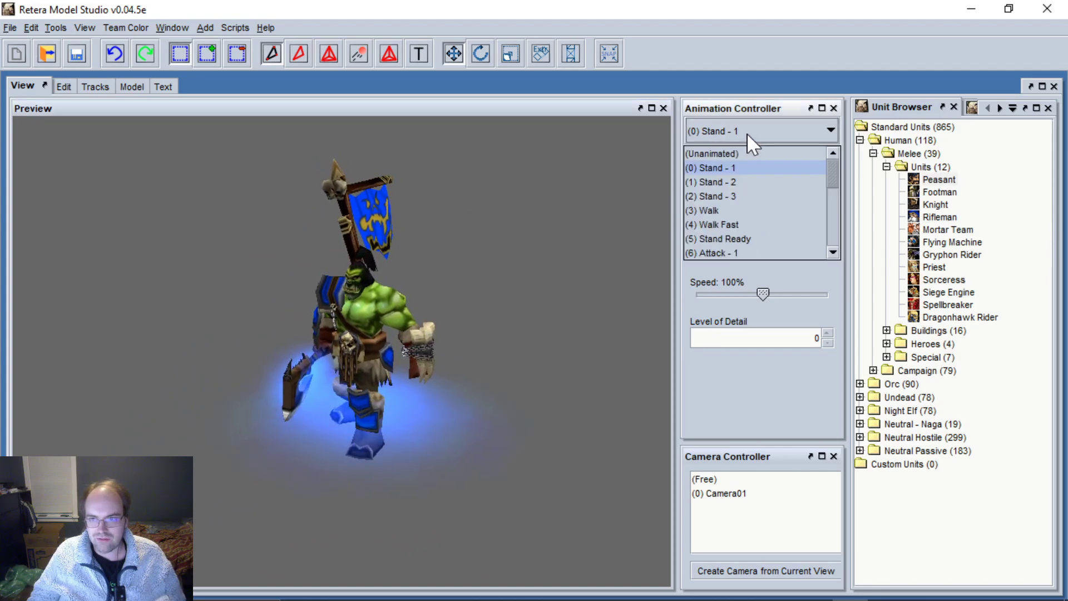
{"action": "left_click", "coordinate": [730, 180]}
{"action": "scroll", "coordinate": [737, 137], "scroll_direction": "down", "scroll_amount": 1}
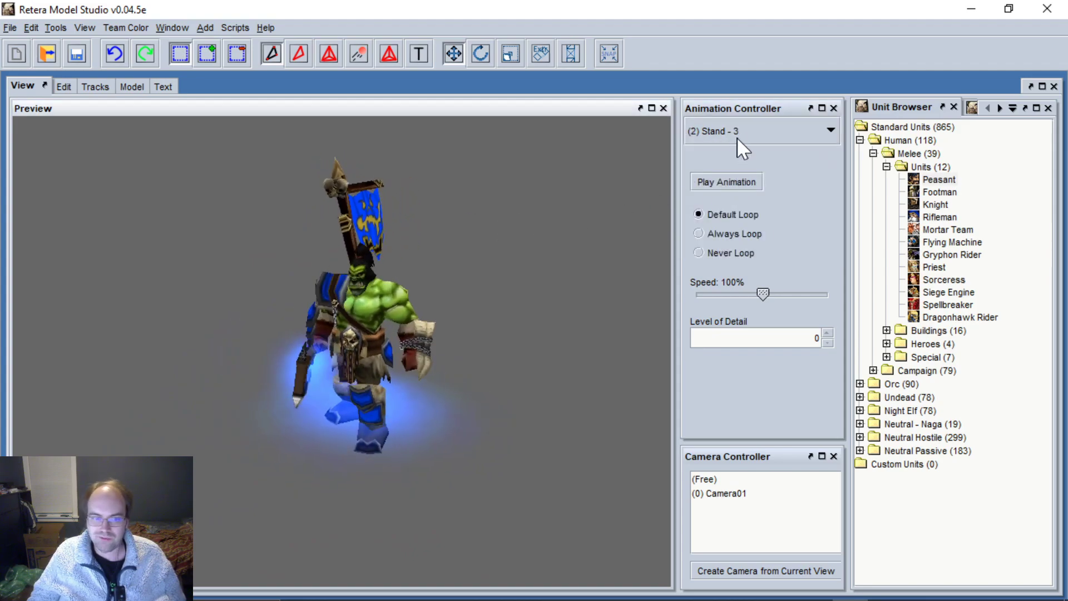
{"action": "scroll", "coordinate": [748, 134], "scroll_direction": "down", "scroll_amount": 1}
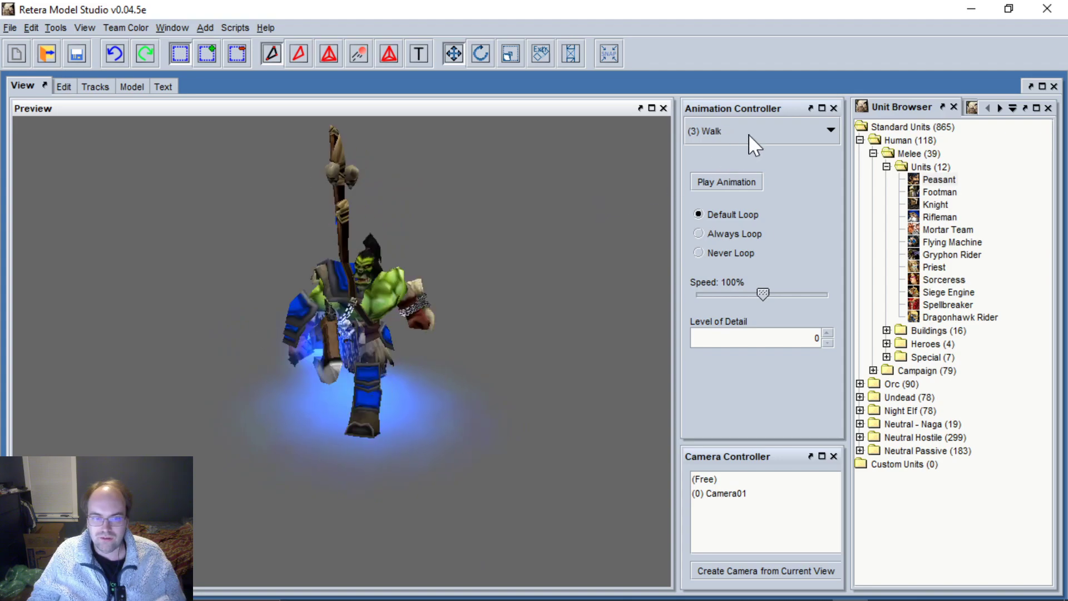
Preview the Walk Fast, Stand Ready, Attack - 1 and Attack - 2 animations, replaying the last one.
{"action": "left_click", "coordinate": [707, 138]}
{"action": "left_click", "coordinate": [736, 218]}
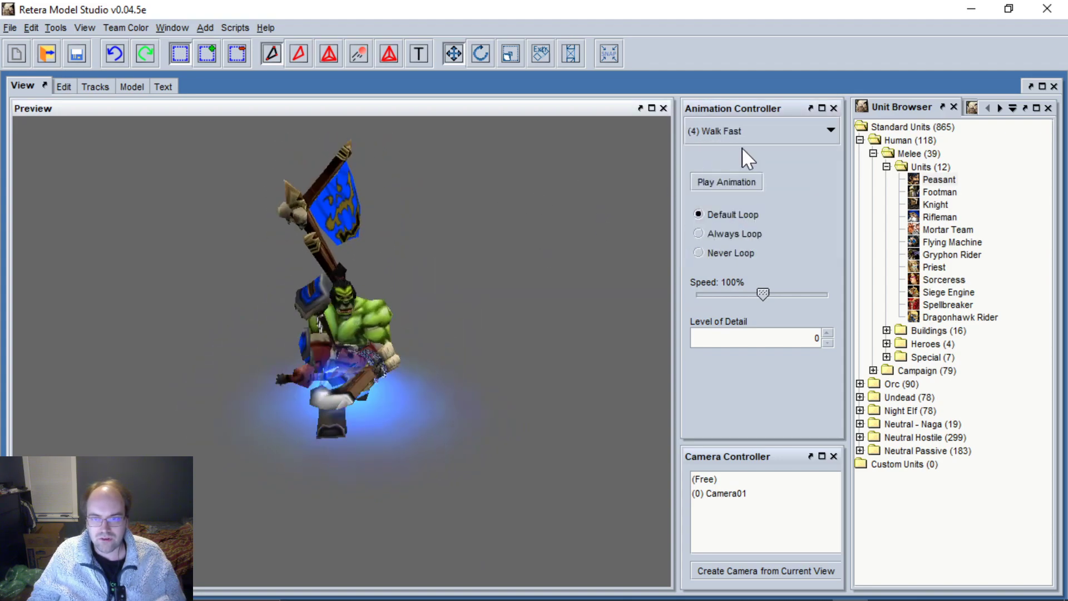
{"action": "scroll", "coordinate": [761, 142], "scroll_direction": "down", "scroll_amount": 1}
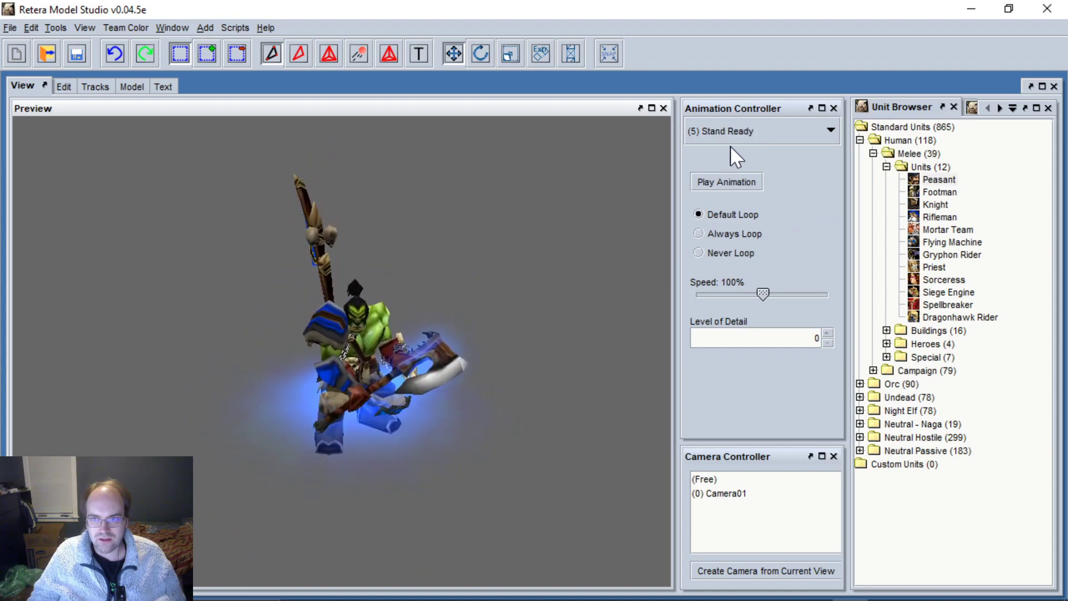
{"action": "left_click", "coordinate": [732, 140]}
{"action": "left_click", "coordinate": [741, 209]}
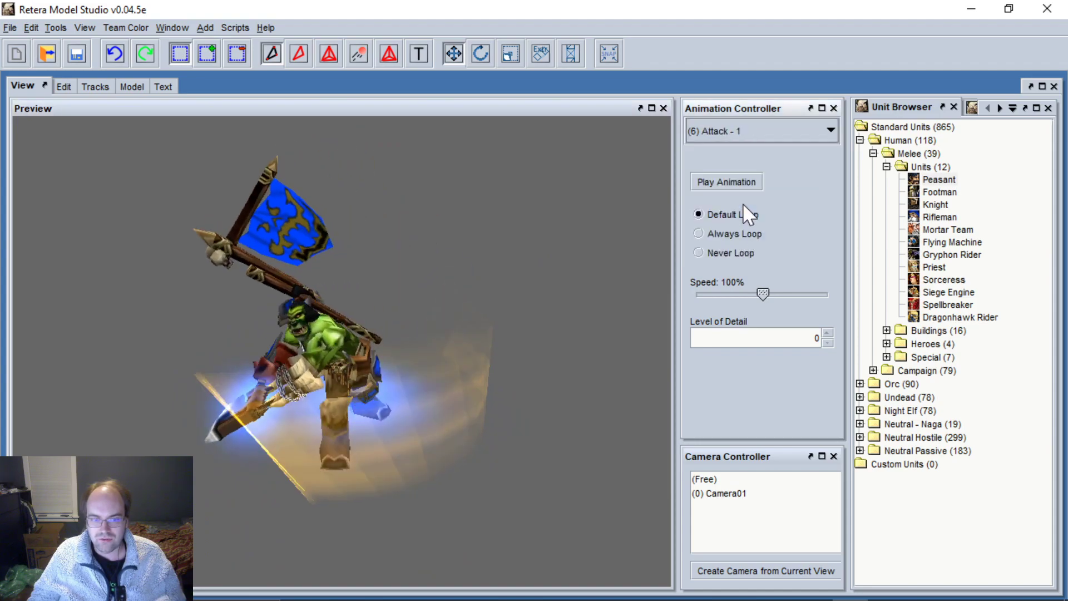
{"action": "scroll", "coordinate": [763, 134], "scroll_direction": "down", "scroll_amount": 1}
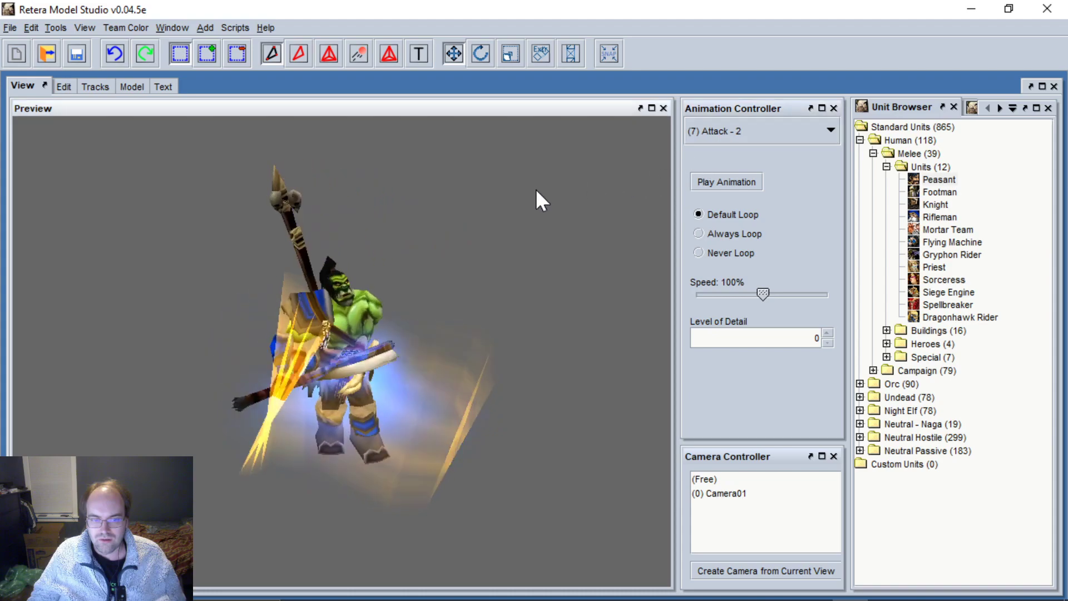
{"action": "left_click", "coordinate": [722, 129]}
{"action": "left_click", "coordinate": [736, 134]}
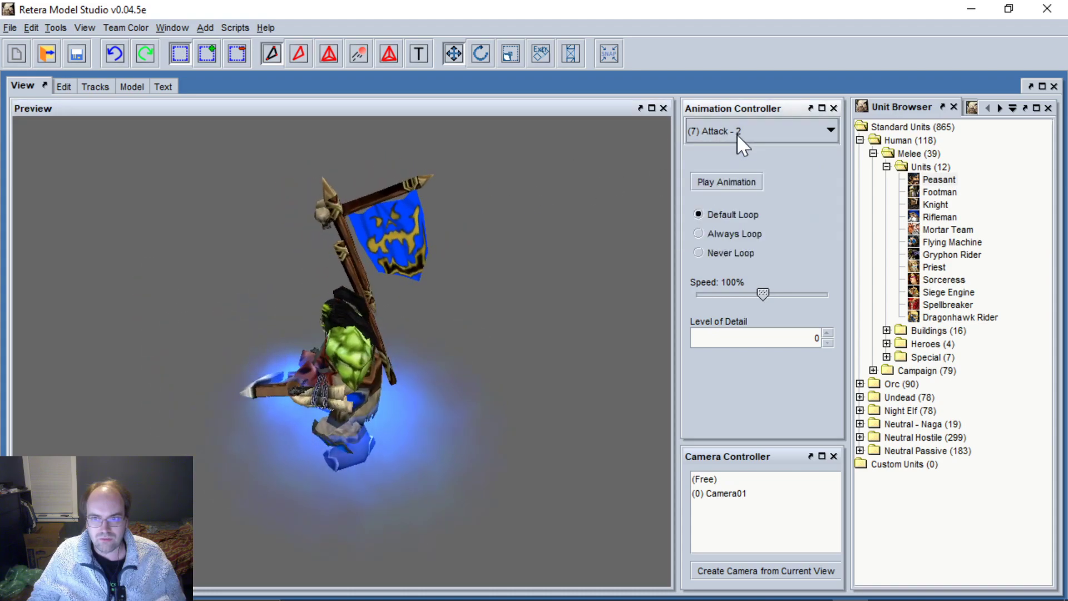
{"action": "left_click", "coordinate": [726, 182]}
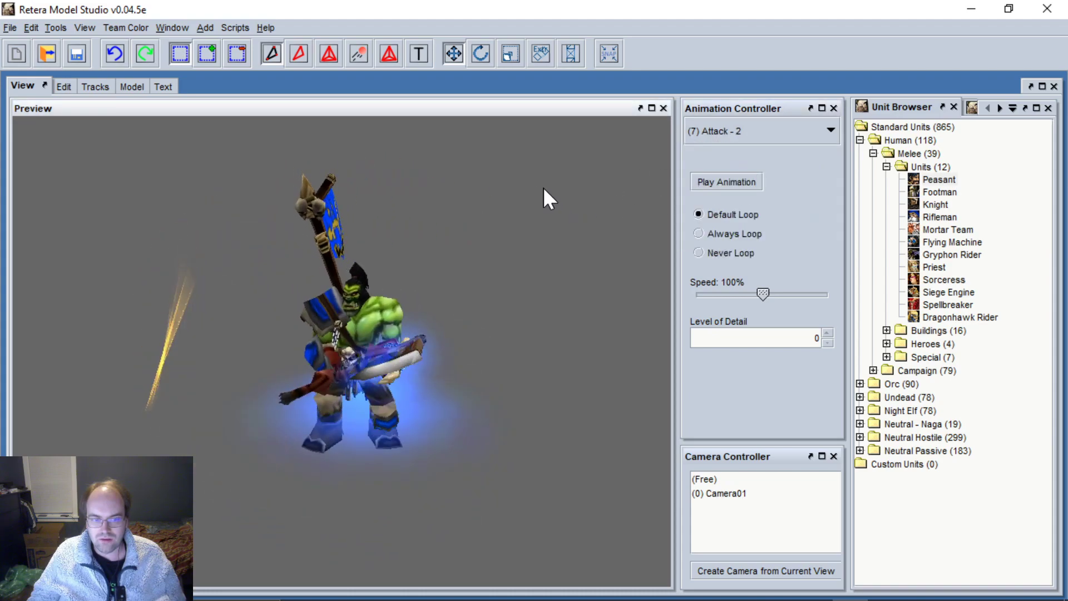
Save the model as GrommashHellscream_Tauation.mdx in the Grommash Hellscream (Re-Classic) folder.
{"action": "left_click", "coordinate": [10, 27]}
{"action": "left_click", "coordinate": [43, 143]}
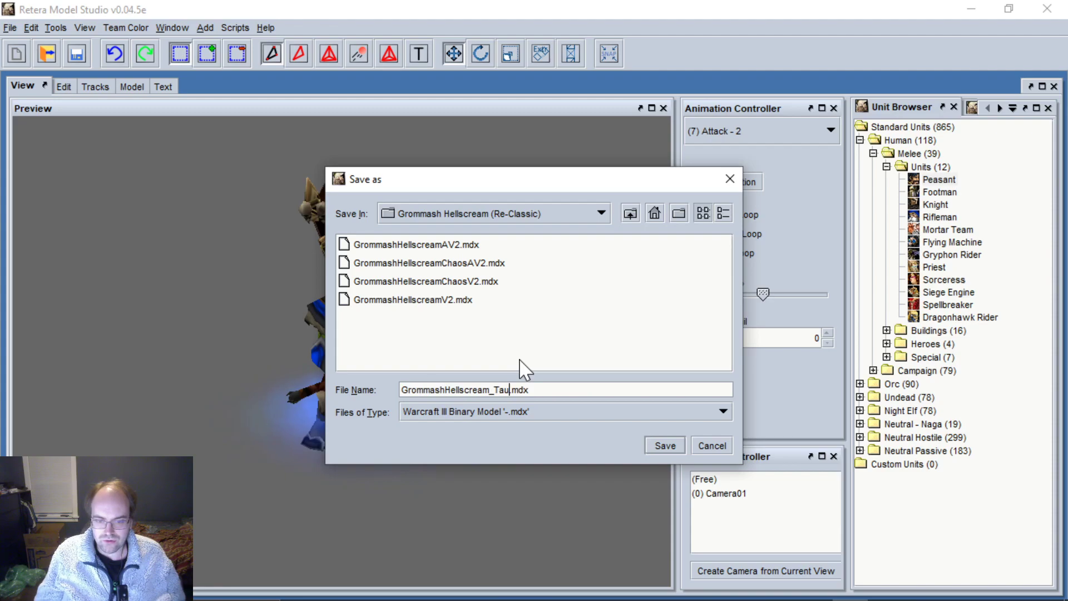
{"action": "type", "text": "ation"}
{"action": "key", "text": "Return"}
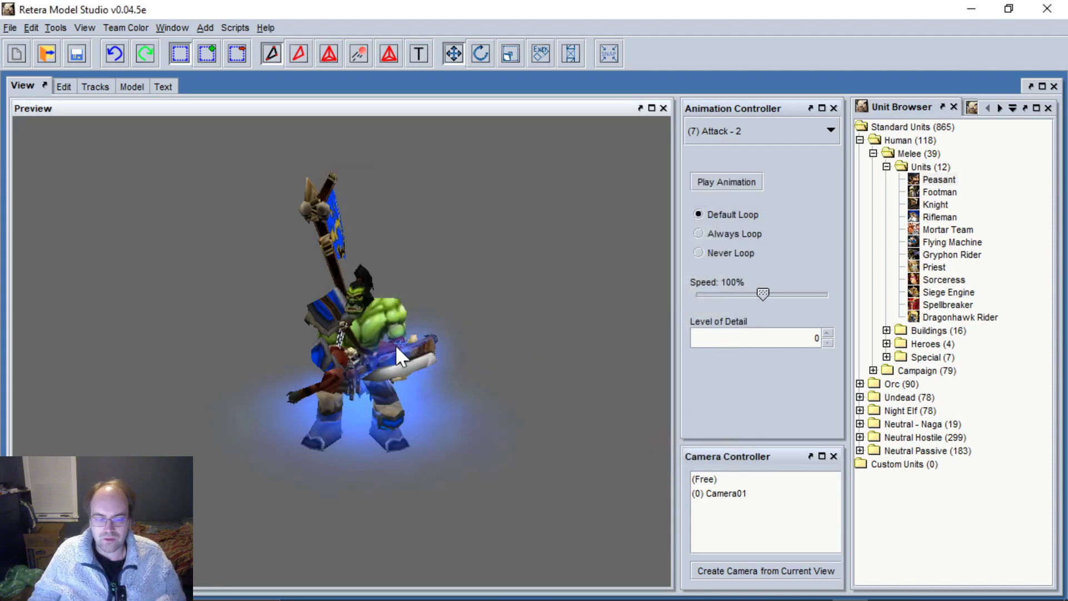
Preview the Attack Slam, Attack - 4, Spell and Attack Walk Stand Spin animations.
{"action": "scroll", "coordinate": [739, 129], "scroll_direction": "down", "scroll_amount": 1}
{"action": "scroll", "coordinate": [739, 129], "scroll_direction": "down", "scroll_amount": 1}
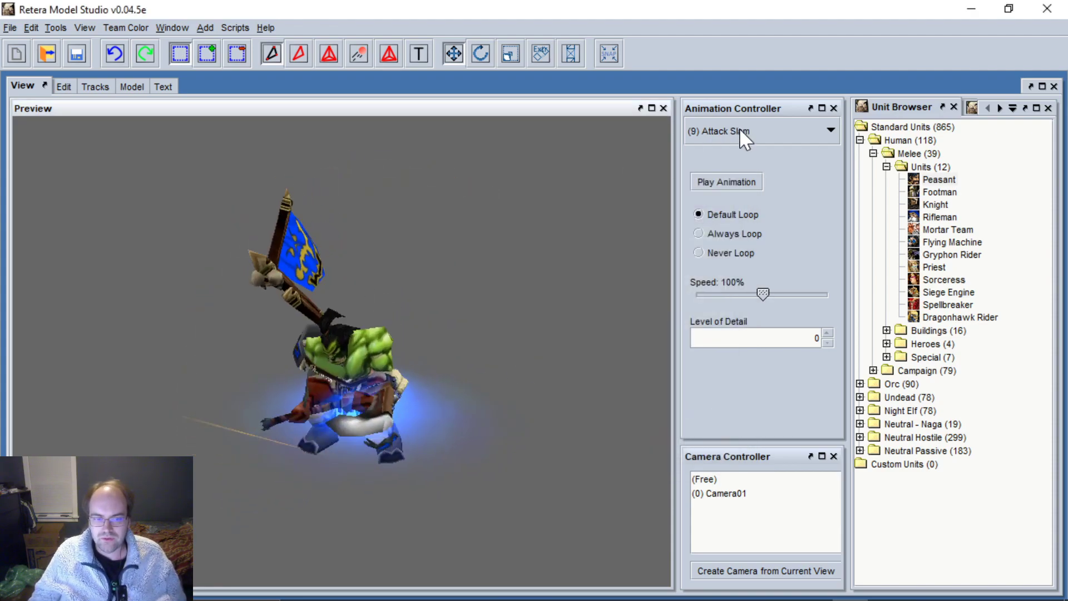
{"action": "scroll", "coordinate": [721, 133], "scroll_direction": "down", "scroll_amount": 1}
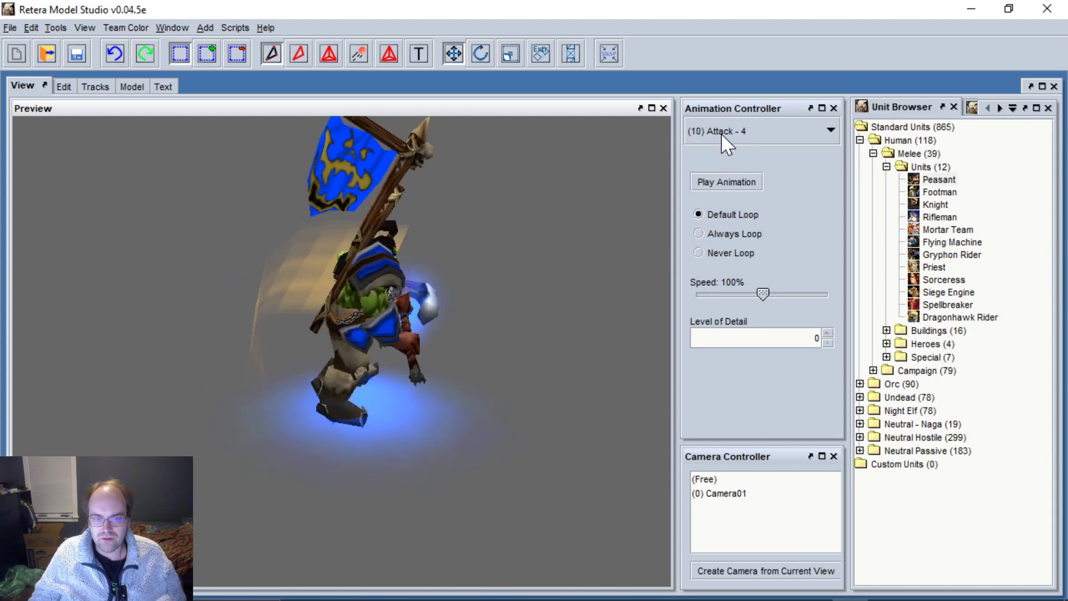
{"action": "scroll", "coordinate": [721, 132], "scroll_direction": "down", "scroll_amount": 1}
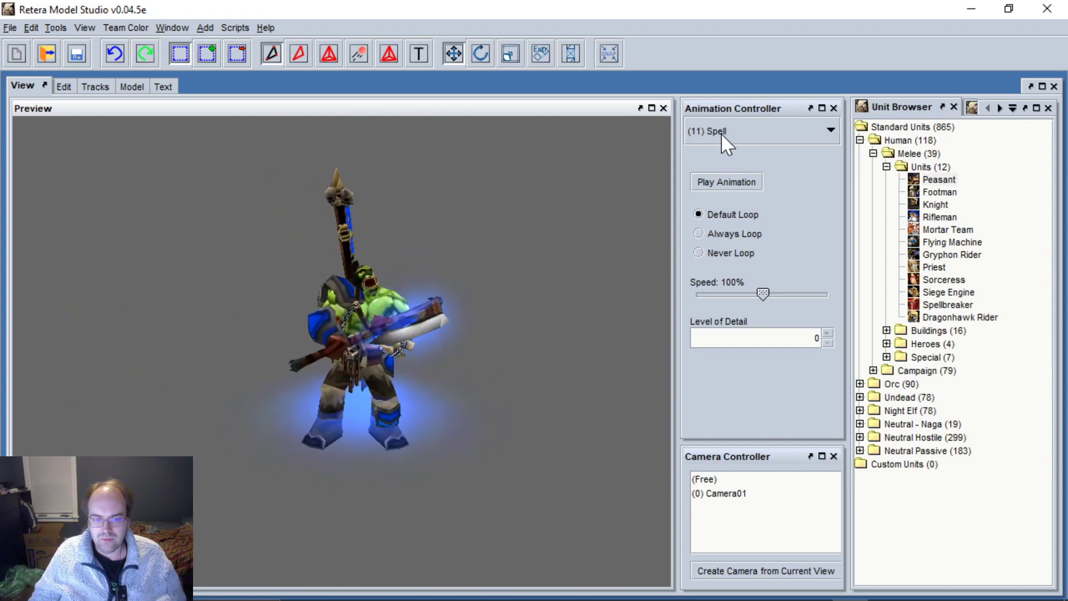
{"action": "scroll", "coordinate": [721, 133], "scroll_direction": "down", "scroll_amount": 1}
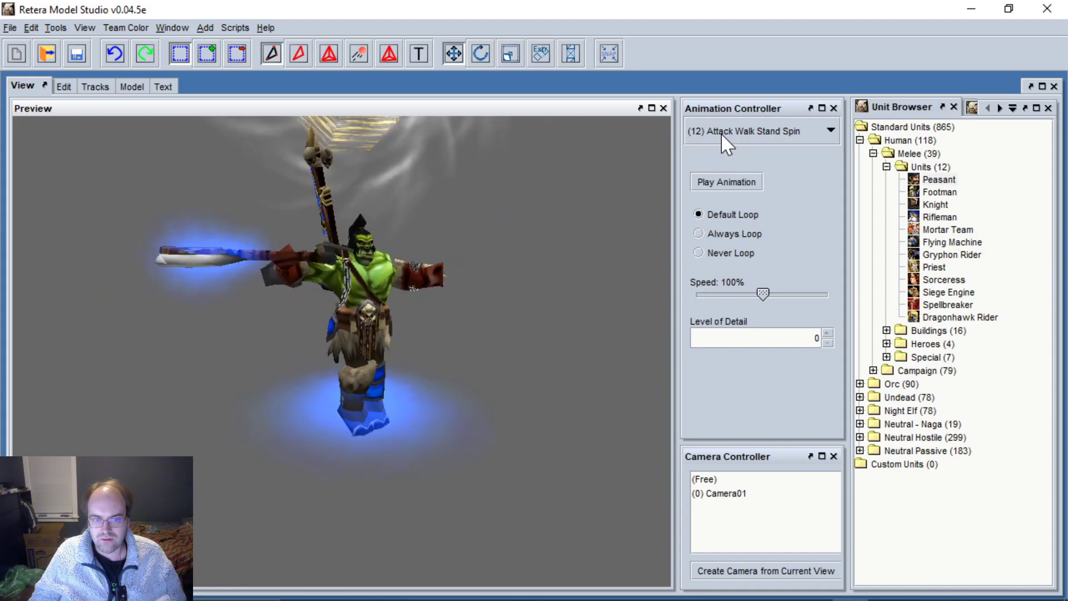
{"action": "scroll", "coordinate": [721, 132], "scroll_direction": "down", "scroll_amount": 1}
{"action": "scroll", "coordinate": [721, 133], "scroll_direction": "up", "scroll_amount": 1}
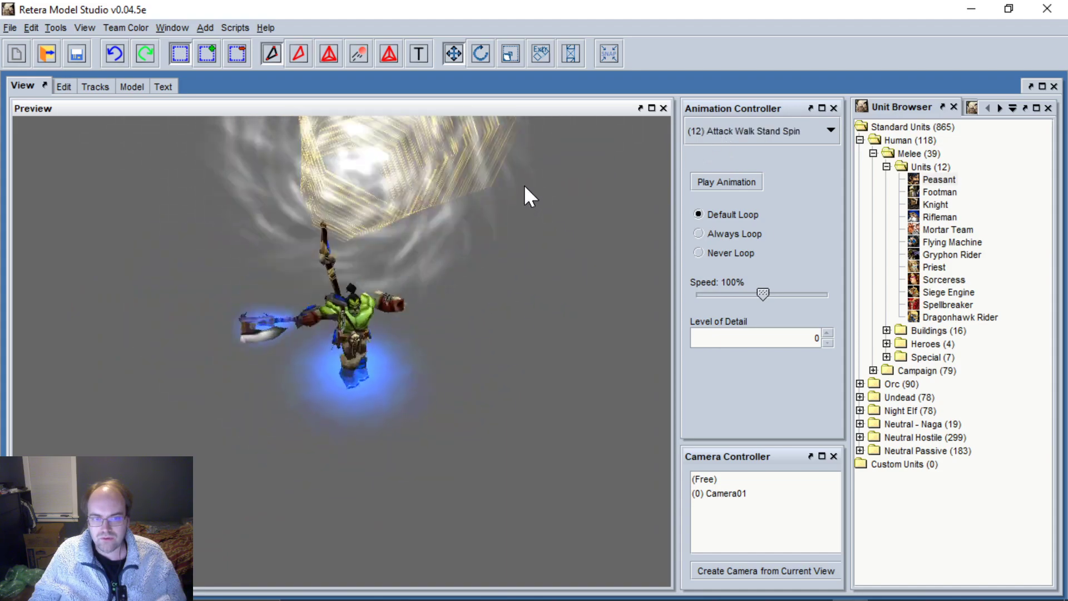
Preview the Death and Dissipate animations, and view Portrait - 1 through Camera01.
{"action": "scroll", "coordinate": [737, 140], "scroll_direction": "down", "scroll_amount": 1}
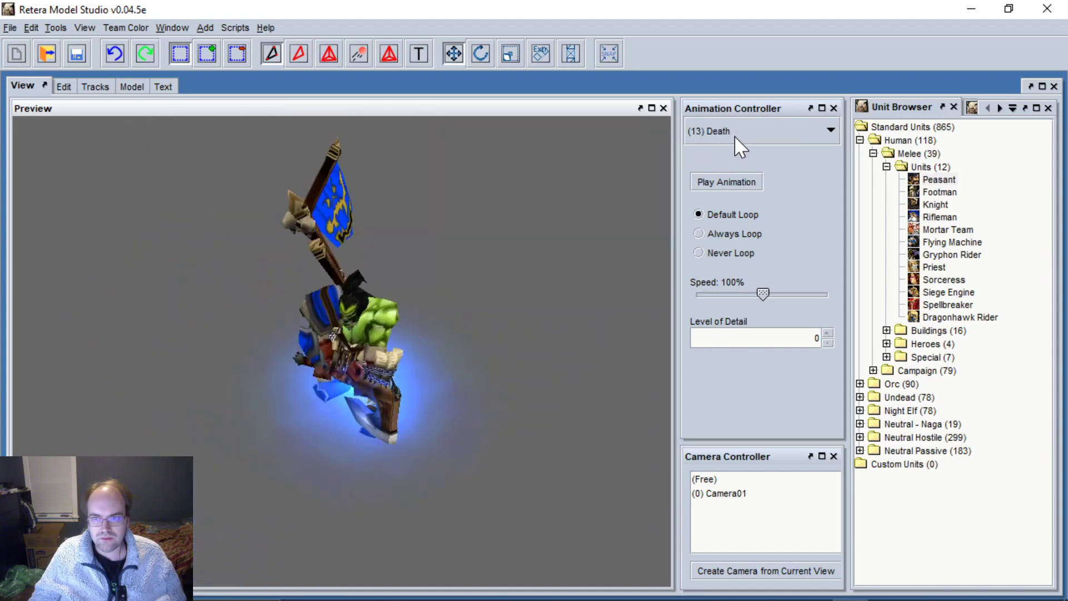
{"action": "scroll", "coordinate": [744, 142], "scroll_direction": "down", "scroll_amount": 1}
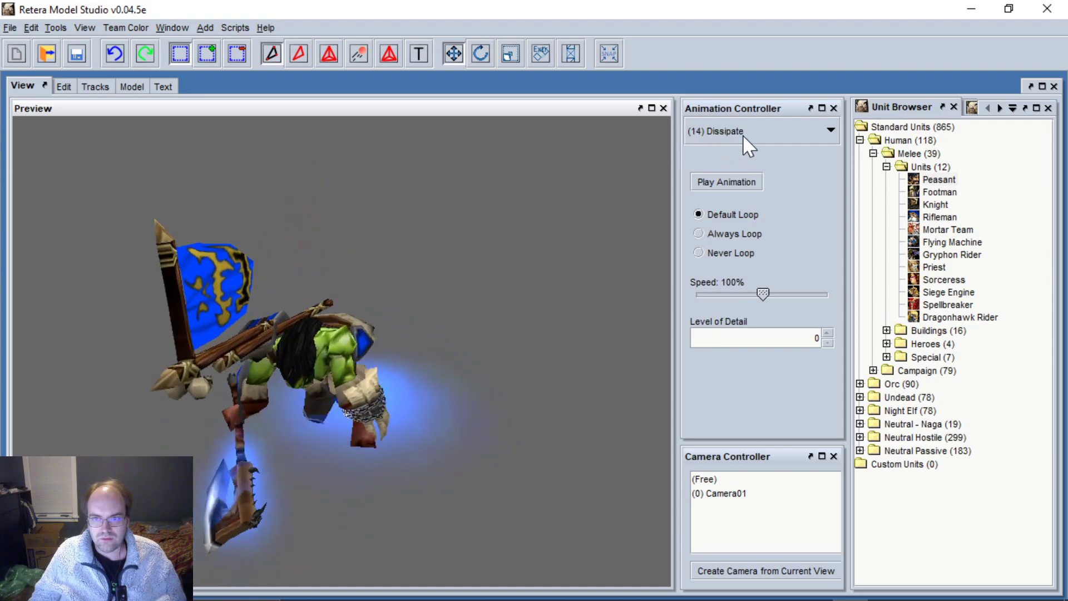
{"action": "scroll", "coordinate": [742, 134], "scroll_direction": "down", "scroll_amount": 1}
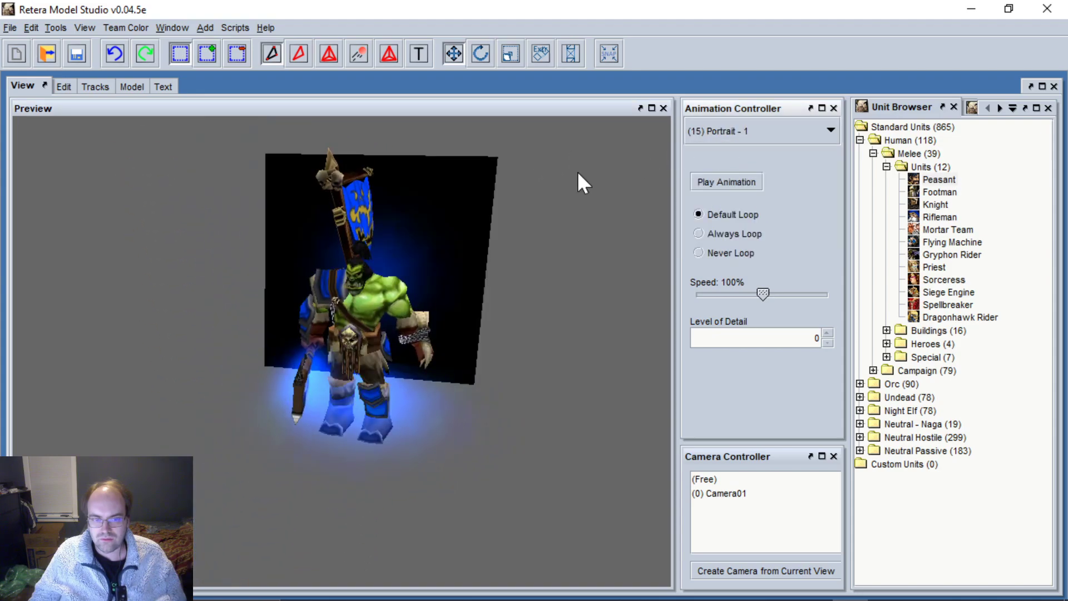
{"action": "left_click", "coordinate": [797, 494]}
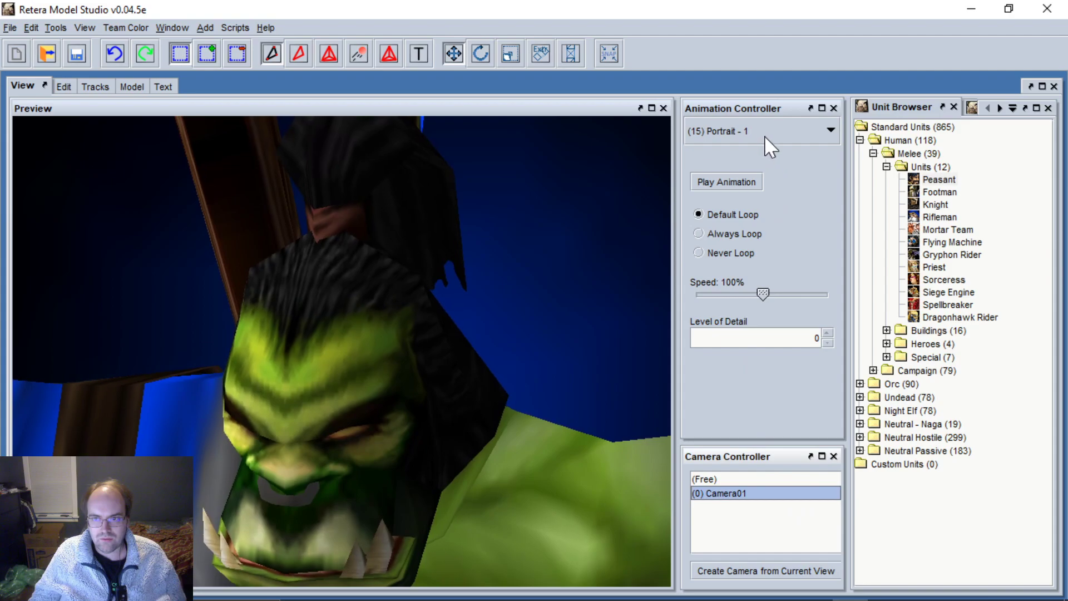
Switch to the Stand First animation and view the whole model with the free camera.
{"action": "scroll", "coordinate": [762, 134], "scroll_direction": "down", "scroll_amount": 1}
{"action": "scroll", "coordinate": [763, 131], "scroll_direction": "down", "scroll_amount": 1}
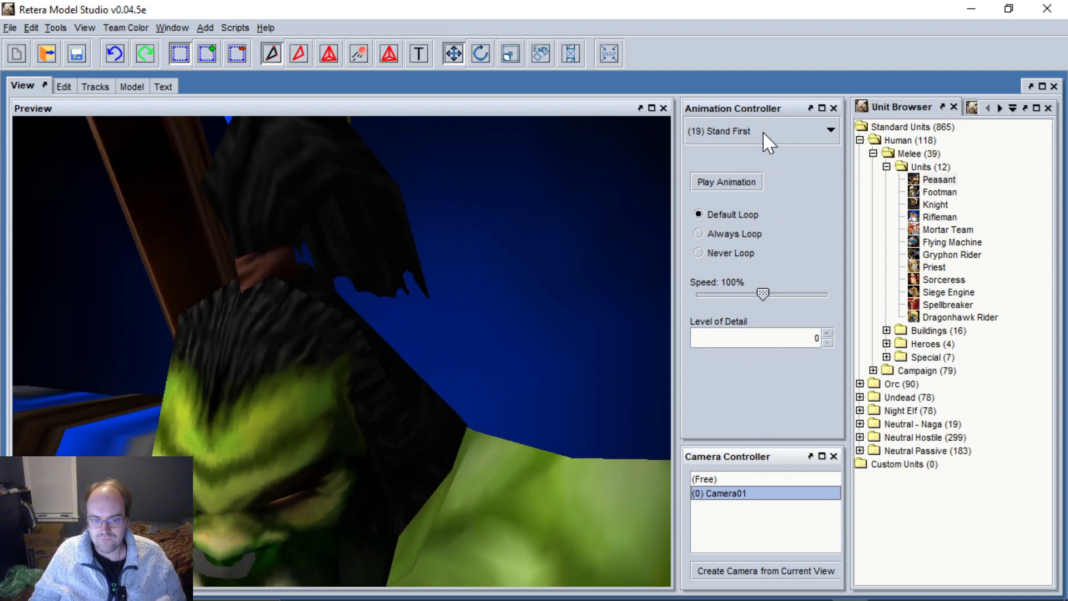
{"action": "scroll", "coordinate": [762, 132], "scroll_direction": "down", "scroll_amount": 2}
{"action": "left_click", "coordinate": [763, 132]}
{"action": "left_click", "coordinate": [763, 131]}
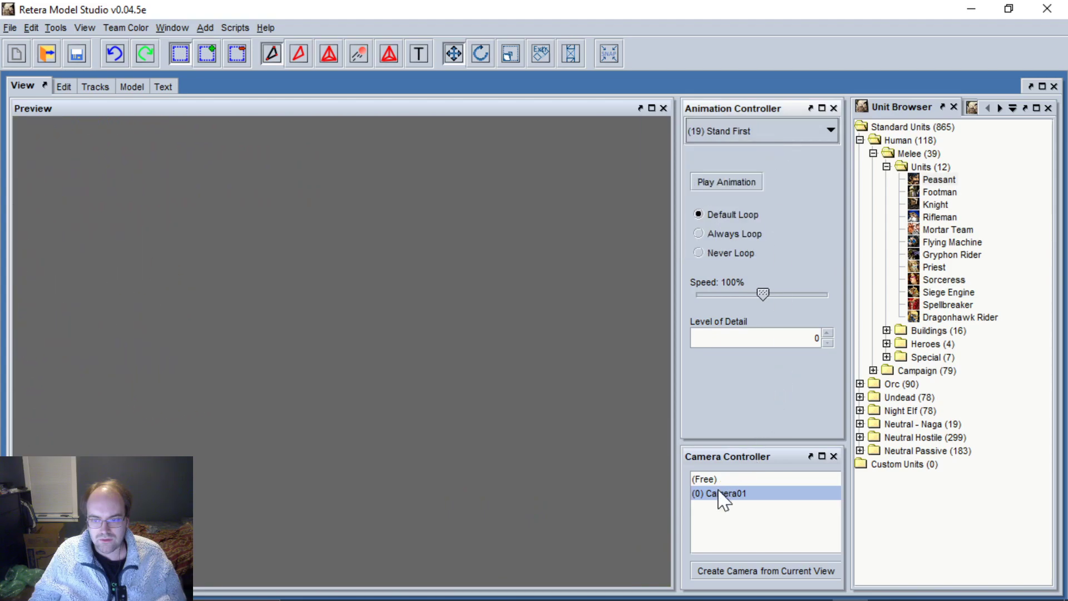
{"action": "left_click", "coordinate": [707, 480]}
{"action": "scroll", "coordinate": [393, 391], "scroll_direction": "up", "scroll_amount": 5}
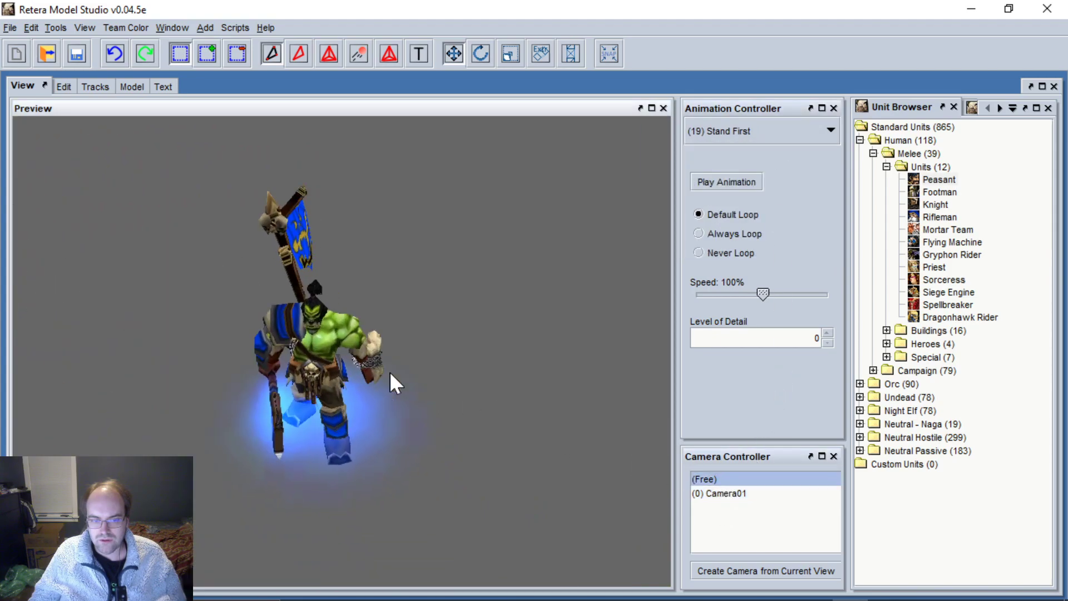
Preview the Stand Second and Stand - 1 animations, viewing the model from different angles.
{"action": "scroll", "coordinate": [740, 131], "scroll_direction": "down", "scroll_amount": 1}
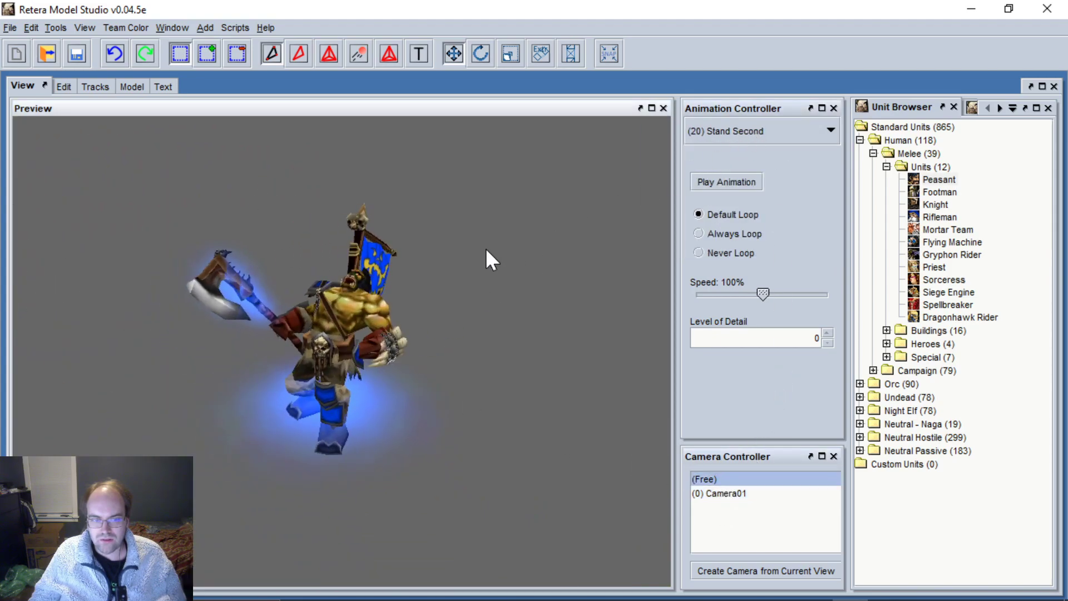
{"action": "left_click", "coordinate": [740, 179]}
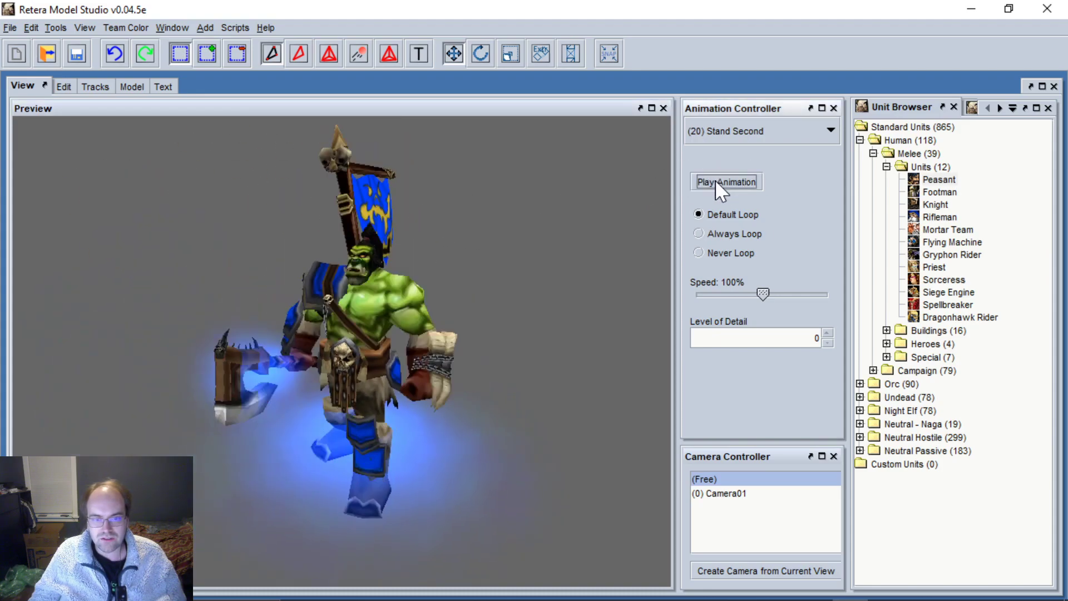
{"action": "left_click", "coordinate": [718, 180]}
{"action": "left_click", "coordinate": [743, 139]}
{"action": "left_click", "coordinate": [739, 168]}
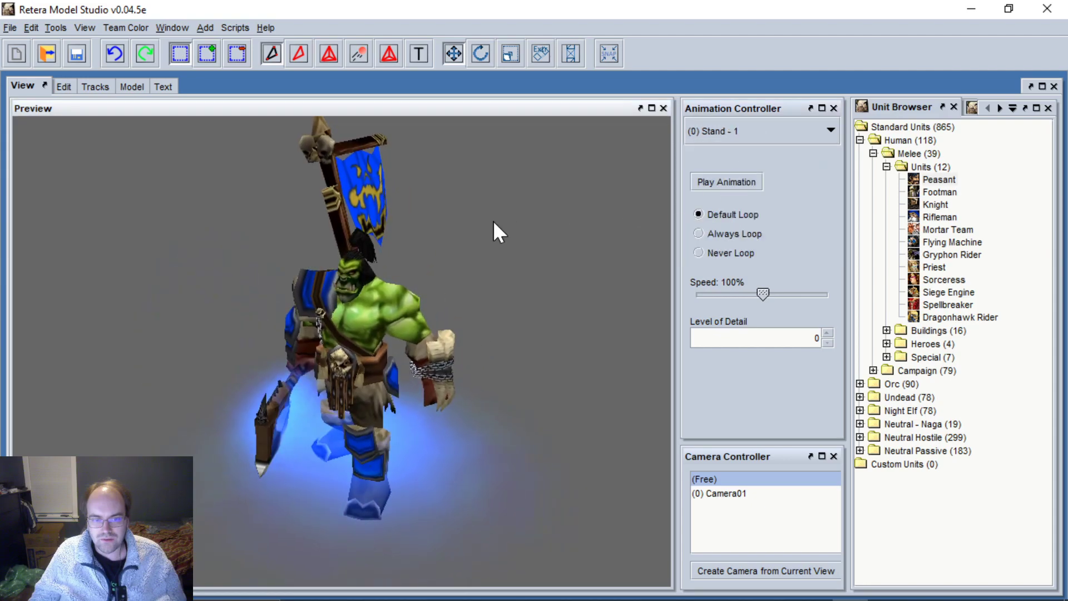
{"action": "left_click_drag", "start_coordinate": [551, 206], "coordinate": [497, 210]}
{"action": "left_click_drag", "start_coordinate": [623, 169], "coordinate": [602, 188]}
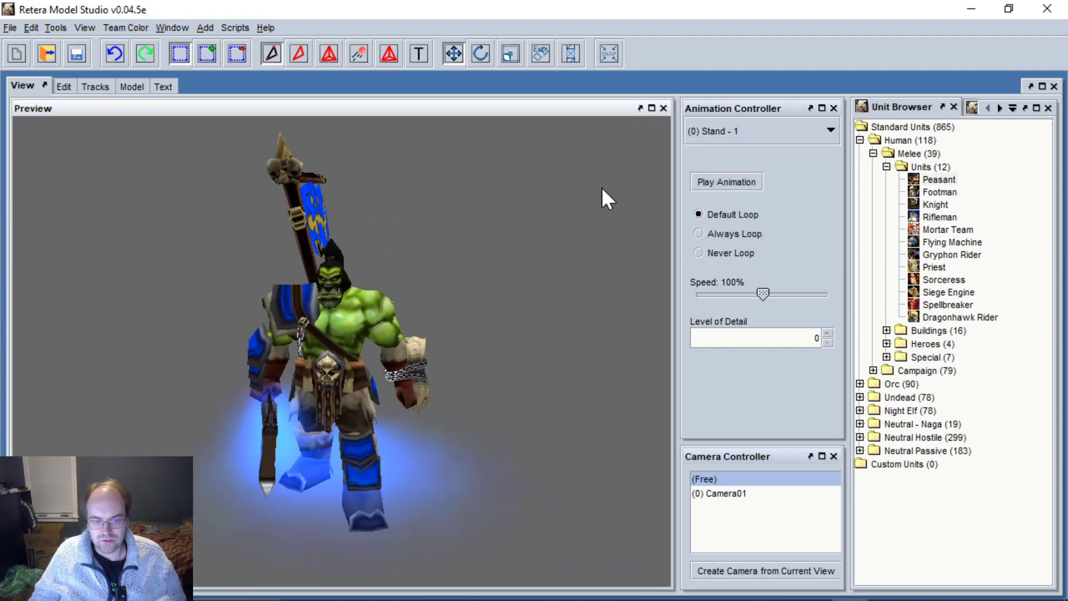
Preview the Walk, Walk Fast and Attack - 2 animations.
{"action": "left_click", "coordinate": [715, 133]}
{"action": "scroll", "coordinate": [759, 189], "scroll_direction": "down", "scroll_amount": 2}
{"action": "scroll", "coordinate": [745, 184], "scroll_direction": "up", "scroll_amount": 1}
{"action": "left_click", "coordinate": [715, 167]}
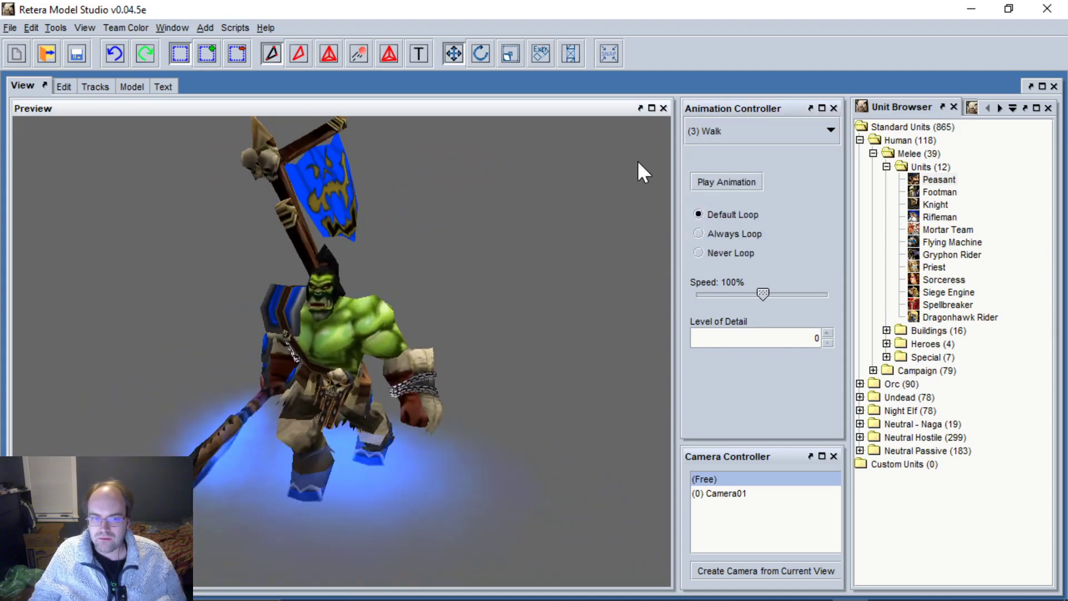
{"action": "left_click", "coordinate": [730, 133]}
{"action": "left_click", "coordinate": [730, 136]}
{"action": "left_click", "coordinate": [743, 138]}
{"action": "scroll", "coordinate": [738, 169], "scroll_direction": "up", "scroll_amount": 1}
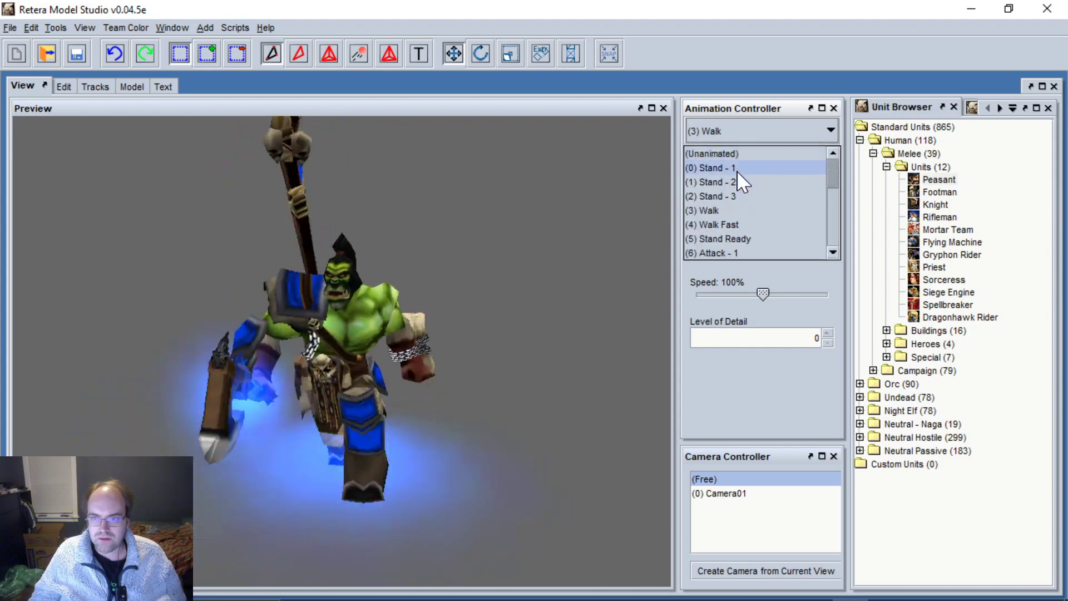
{"action": "left_click", "coordinate": [734, 170]}
{"action": "scroll", "coordinate": [779, 138], "scroll_direction": "down", "scroll_amount": 4}
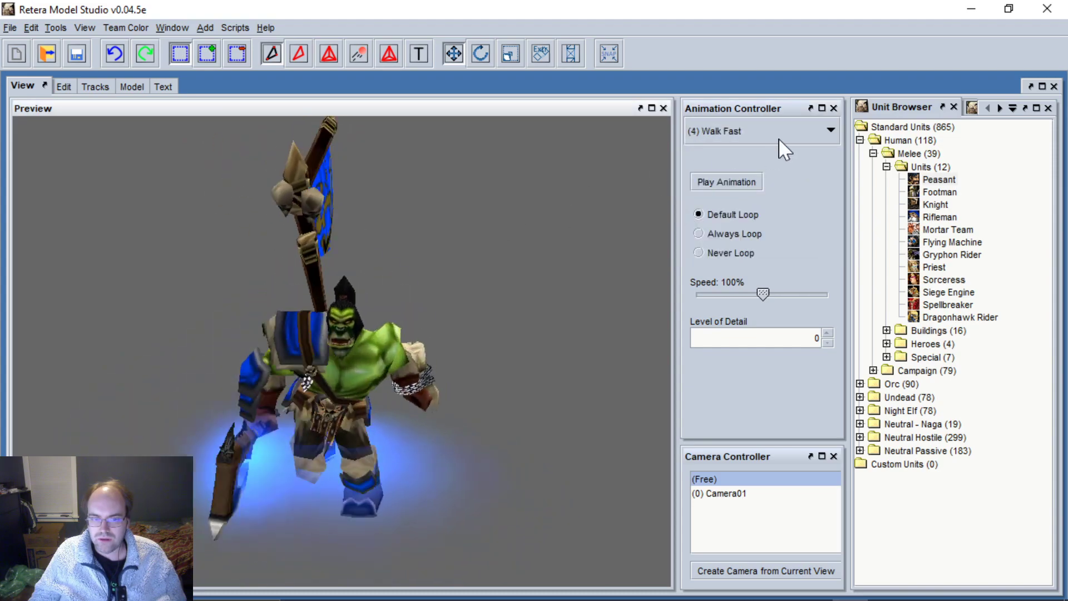
{"action": "scroll", "coordinate": [779, 138], "scroll_direction": "down", "scroll_amount": 3}
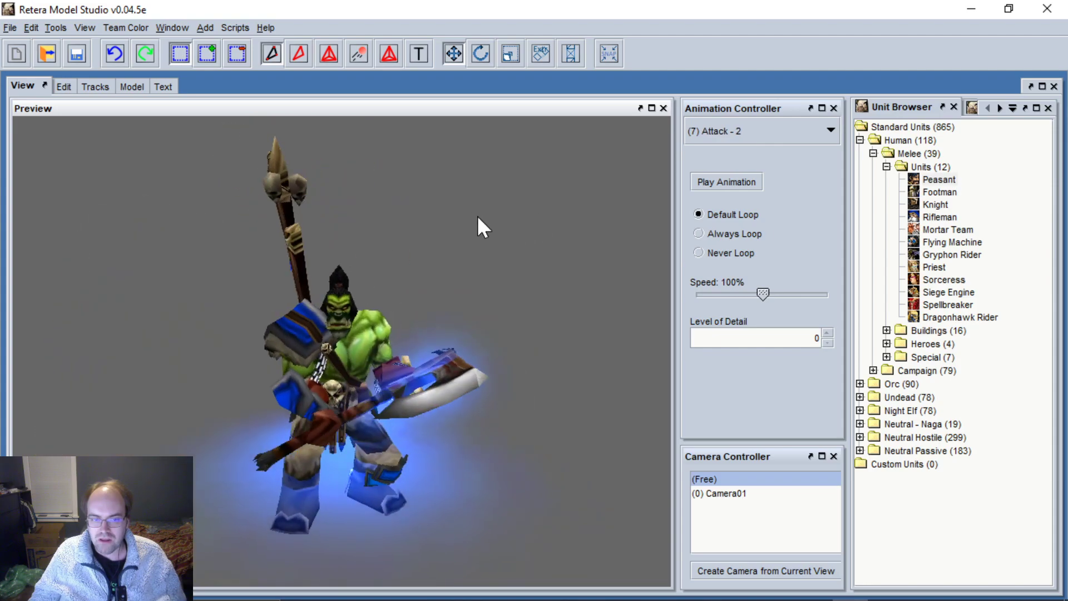
Search the model's MDL text for "Ribbon" up to the RibbonEmitter "BlizRibbon01" block.
{"action": "left_click", "coordinate": [163, 87]}
{"action": "left_click", "coordinate": [364, 111]}
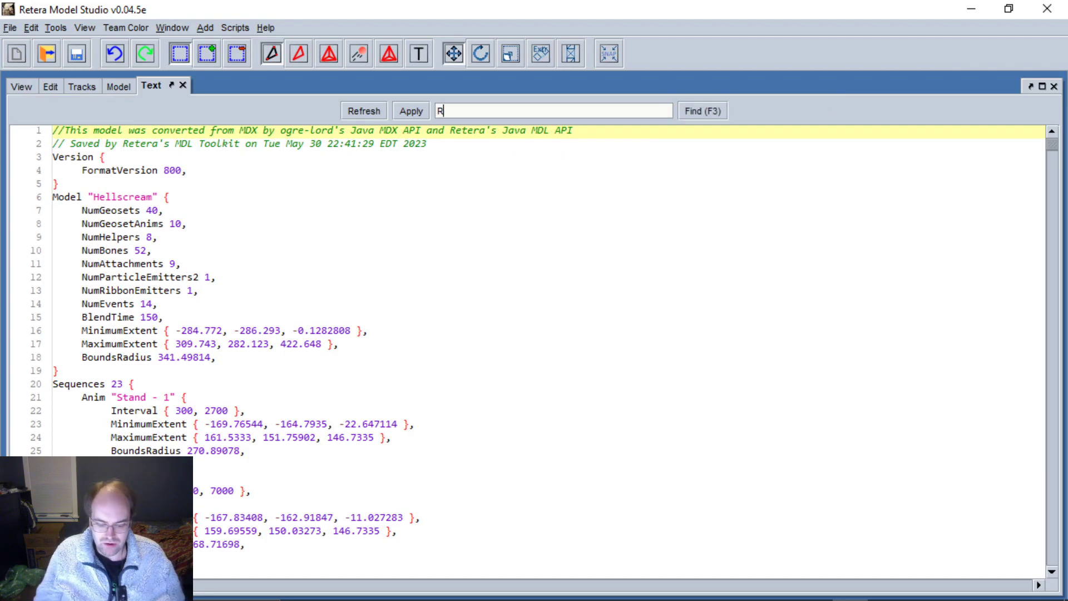
{"action": "type", "text": "Ribbon"}
{"action": "key", "text": "F3"}
{"action": "left_click", "coordinate": [702, 112]}
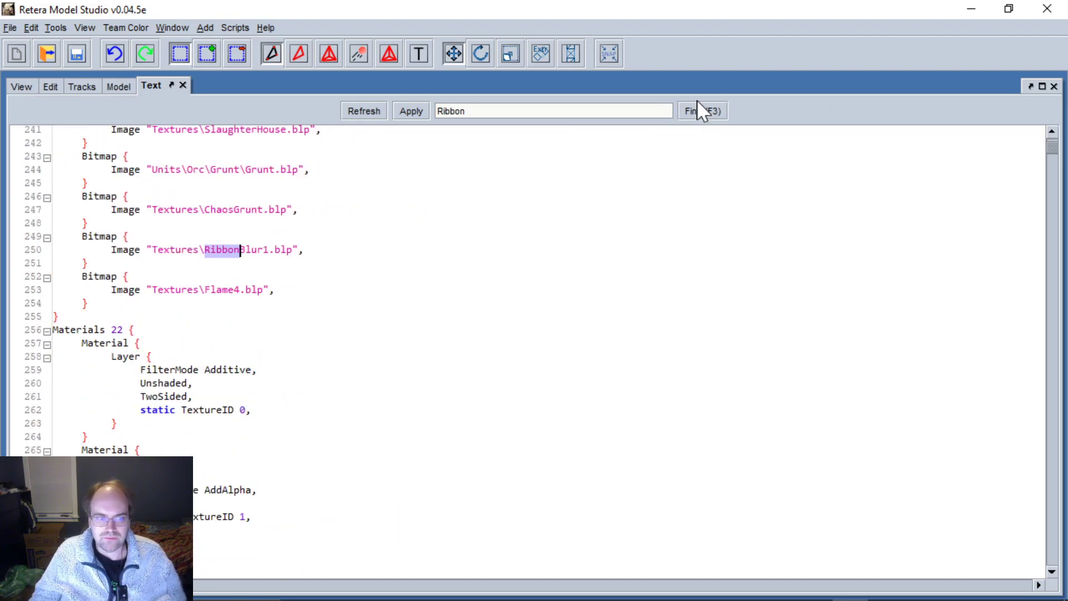
{"action": "left_click", "coordinate": [692, 105]}
Examine the BlizRibbon01 emitter's parent, static settings and visibility keyframes in the MDL text.
{"action": "scroll", "coordinate": [528, 352], "scroll_direction": "down", "scroll_amount": 10}
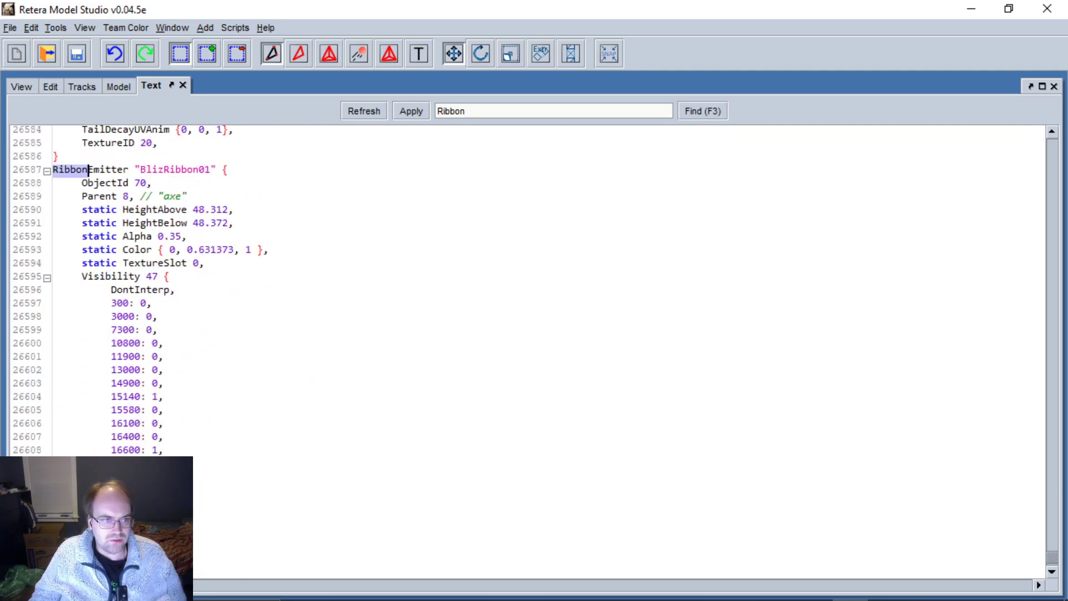
{"action": "scroll", "coordinate": [528, 352], "scroll_direction": "down", "scroll_amount": 13}
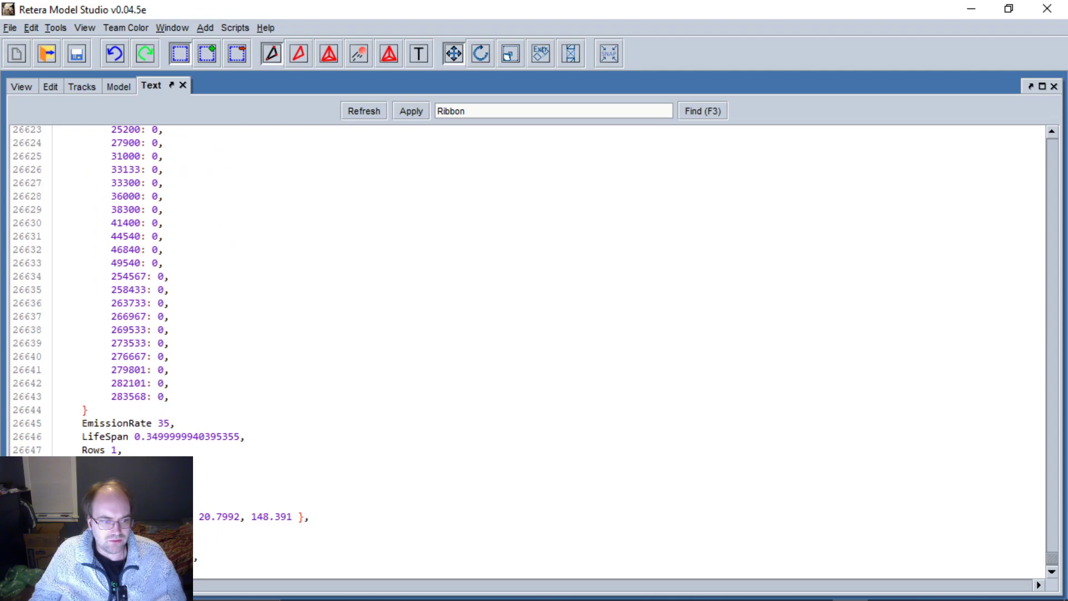
{"action": "scroll", "coordinate": [527, 352], "scroll_direction": "down", "scroll_amount": 2}
{"action": "scroll", "coordinate": [528, 352], "scroll_direction": "up", "scroll_amount": 16}
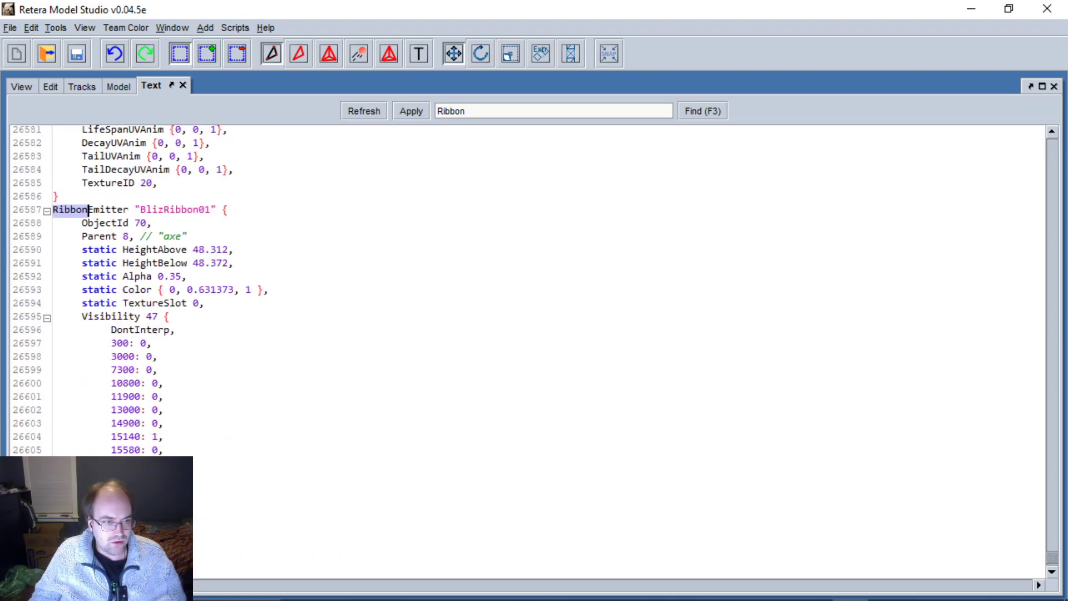
{"action": "scroll", "coordinate": [528, 352], "scroll_direction": "down", "scroll_amount": 14}
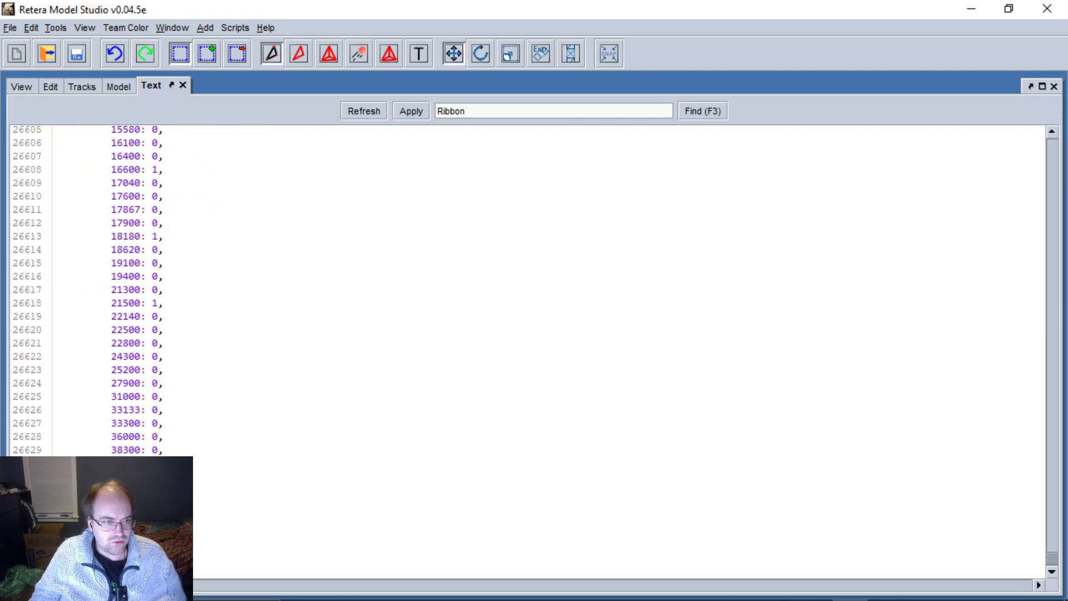
{"action": "scroll", "coordinate": [527, 352], "scroll_direction": "up", "scroll_amount": 13}
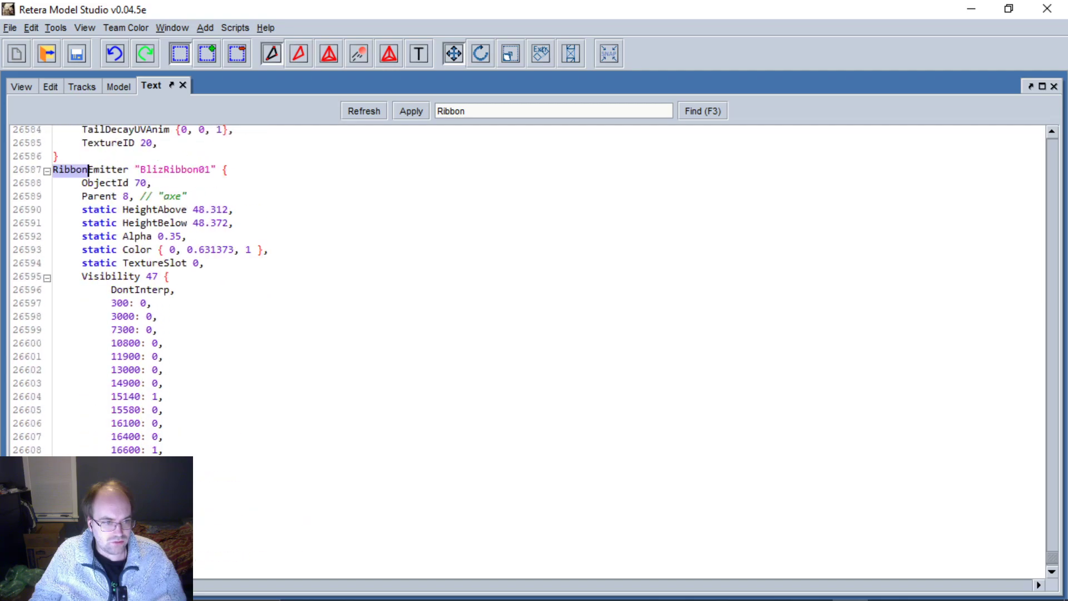
Return to model editing and hide the whole mesh, keeping the node hierarchy expanded.
{"action": "left_click", "coordinate": [51, 87]}
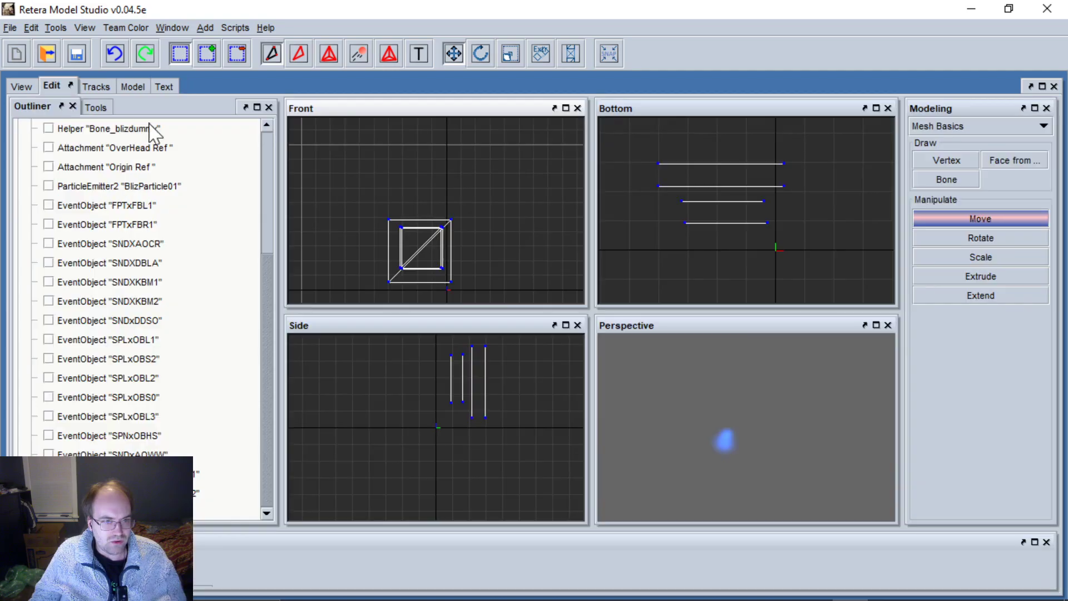
{"action": "scroll", "coordinate": [98, 223], "scroll_direction": "up", "scroll_amount": 3}
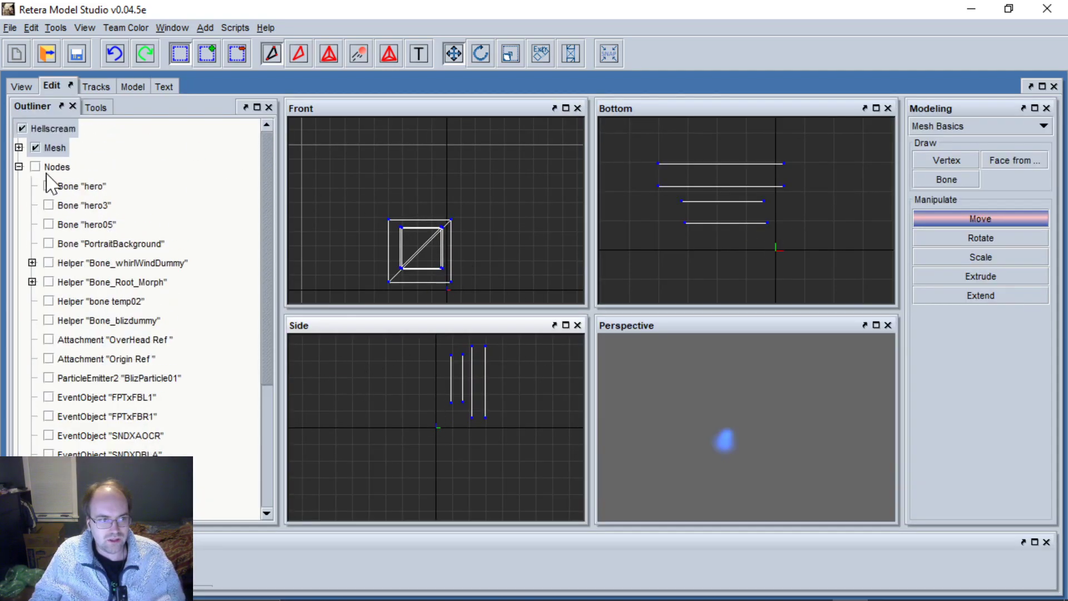
{"action": "left_click", "coordinate": [19, 167]}
{"action": "left_click", "coordinate": [35, 148]}
{"action": "left_click", "coordinate": [18, 167]}
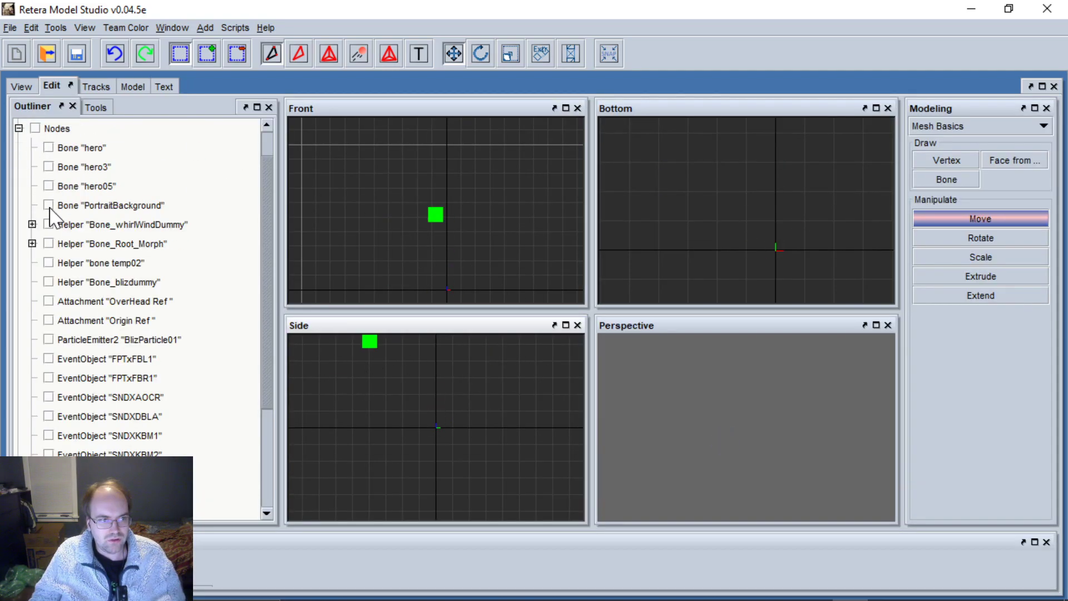
Expand the node hierarchy from Bone_Root_Morph through the right arm to the axe bone and show its BlizRibbon ribbon emitter.
{"action": "left_click", "coordinate": [32, 243]}
{"action": "left_click", "coordinate": [46, 263]}
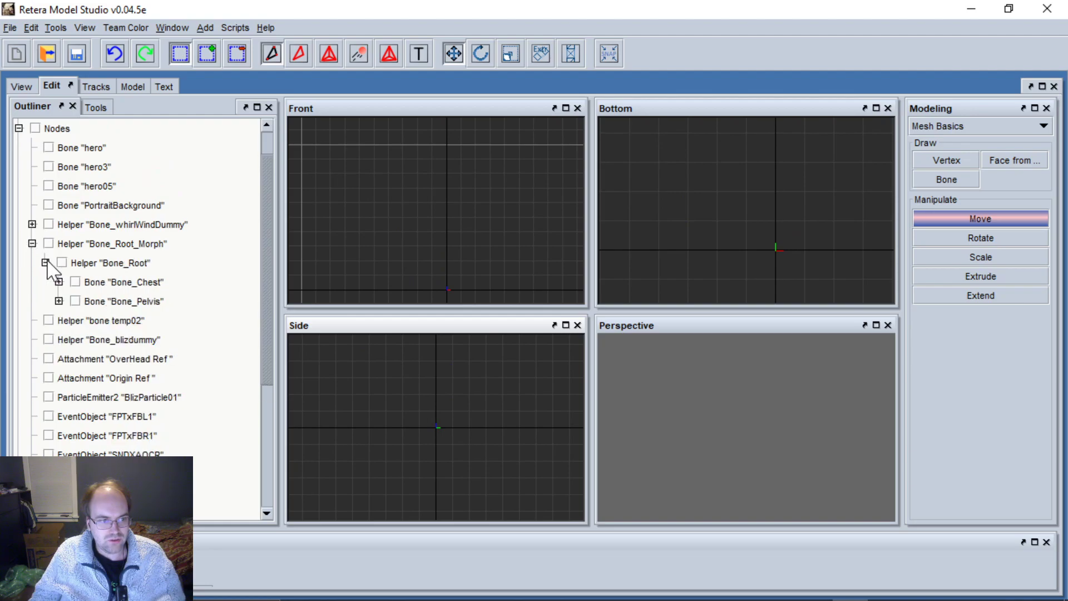
{"action": "left_click", "coordinate": [59, 282]}
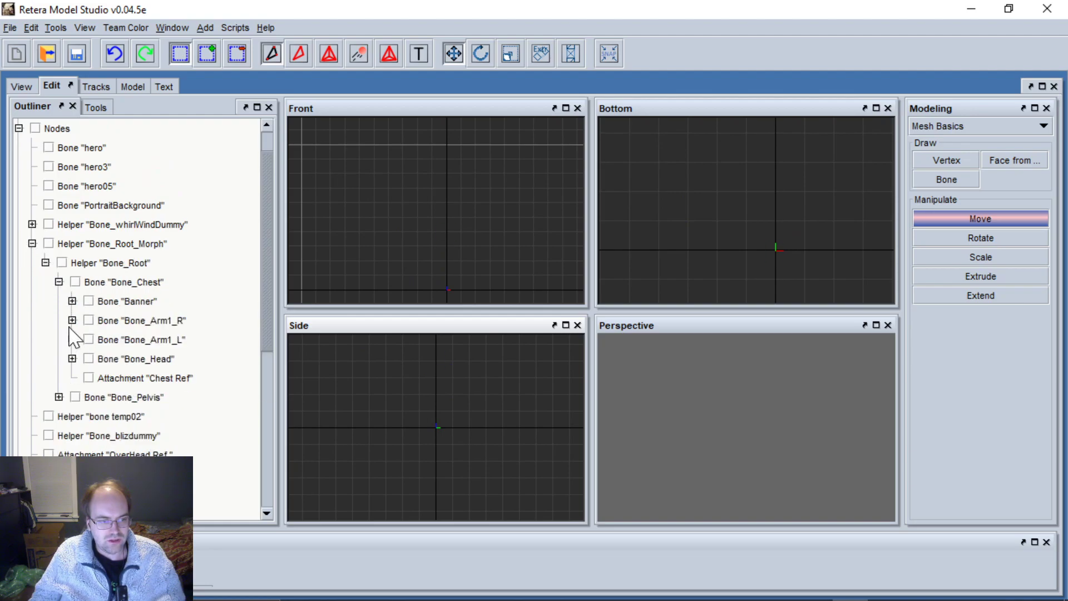
{"action": "left_click", "coordinate": [85, 340]}
{"action": "left_click", "coordinate": [98, 359]}
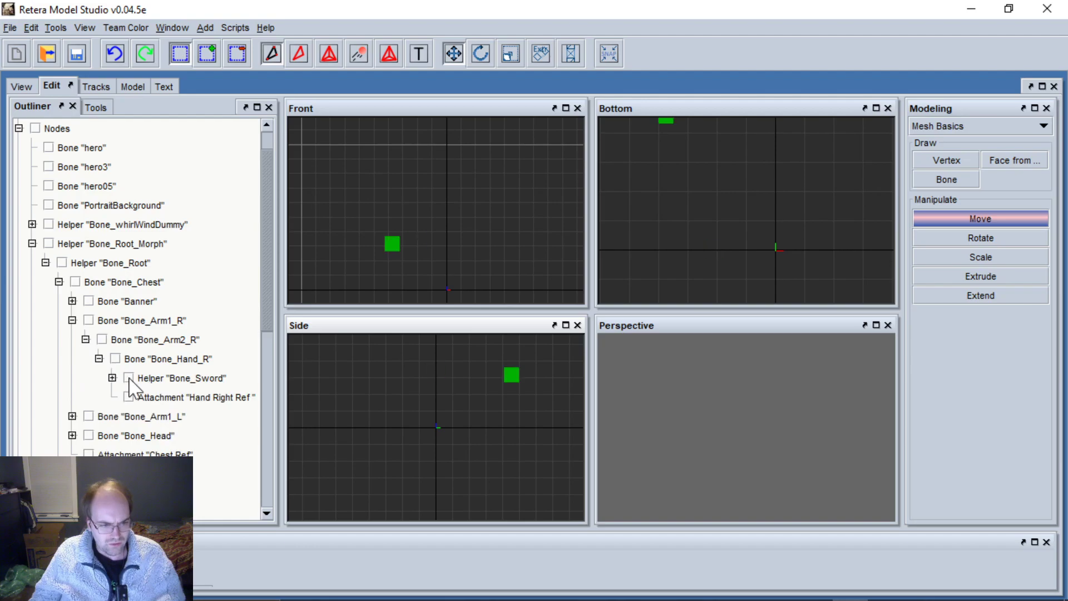
{"action": "scroll", "coordinate": [184, 436], "scroll_direction": "down", "scroll_amount": 1}
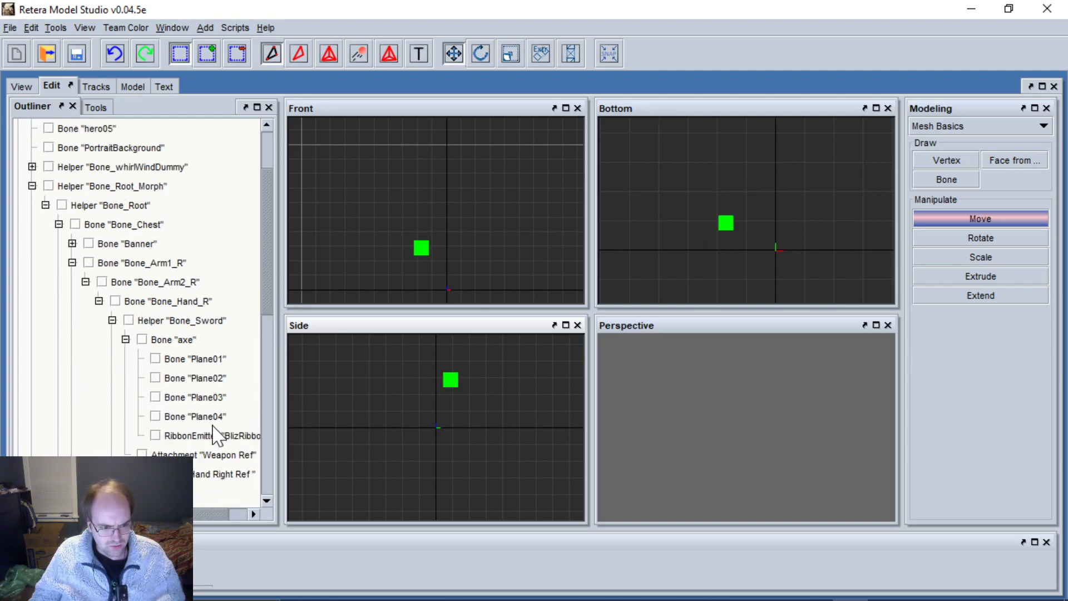
{"action": "left_click", "coordinate": [214, 436]}
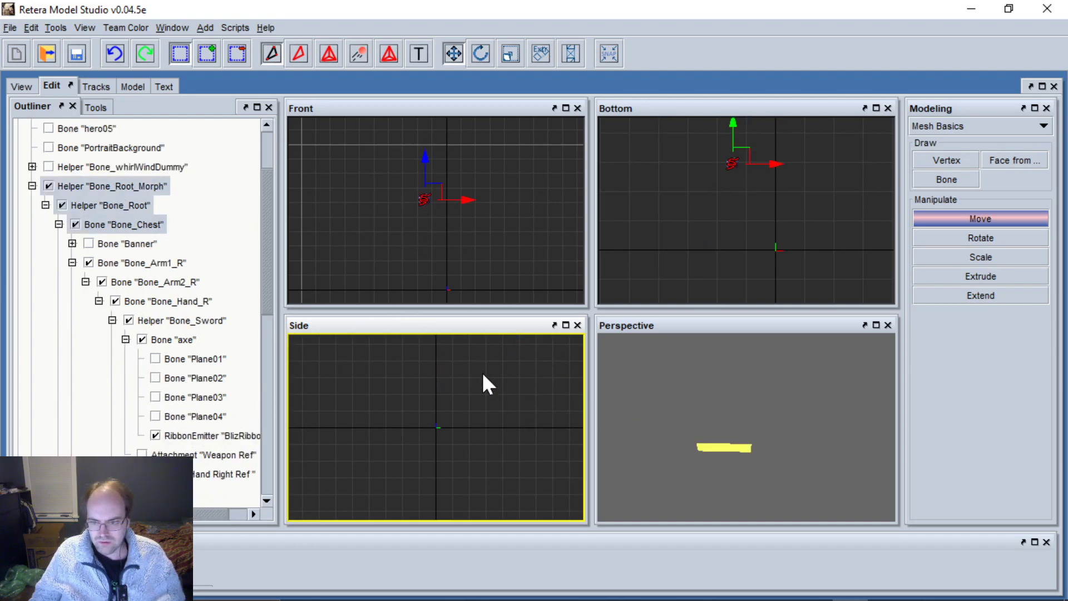
Try to move the selected ribbon emitter, and undo the move.
{"action": "left_click_drag", "start_coordinate": [513, 332], "coordinate": [497, 333]}
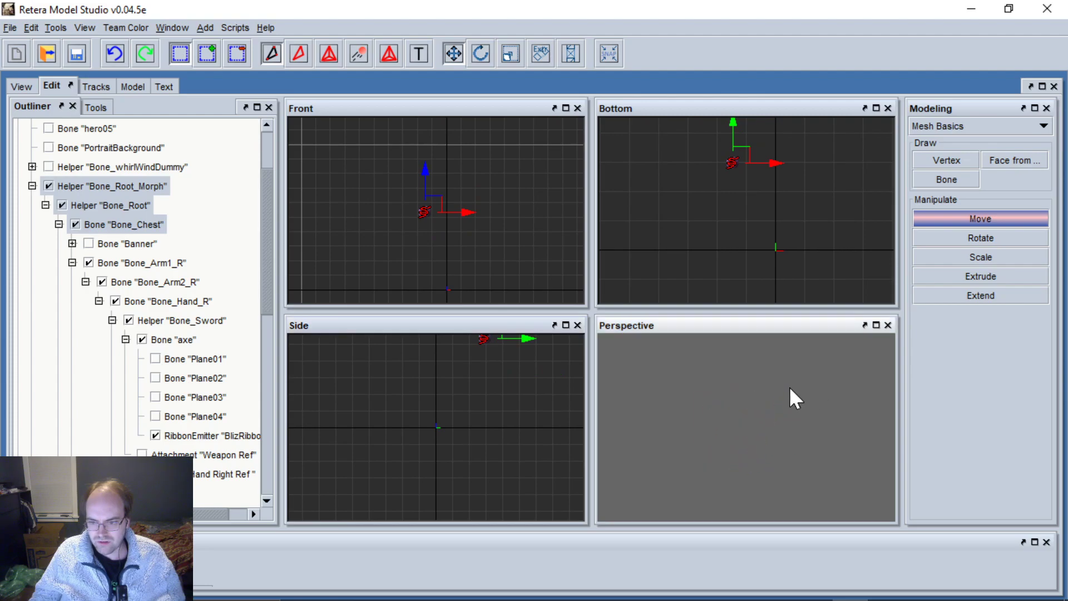
{"action": "key", "text": "ctrl+z"}
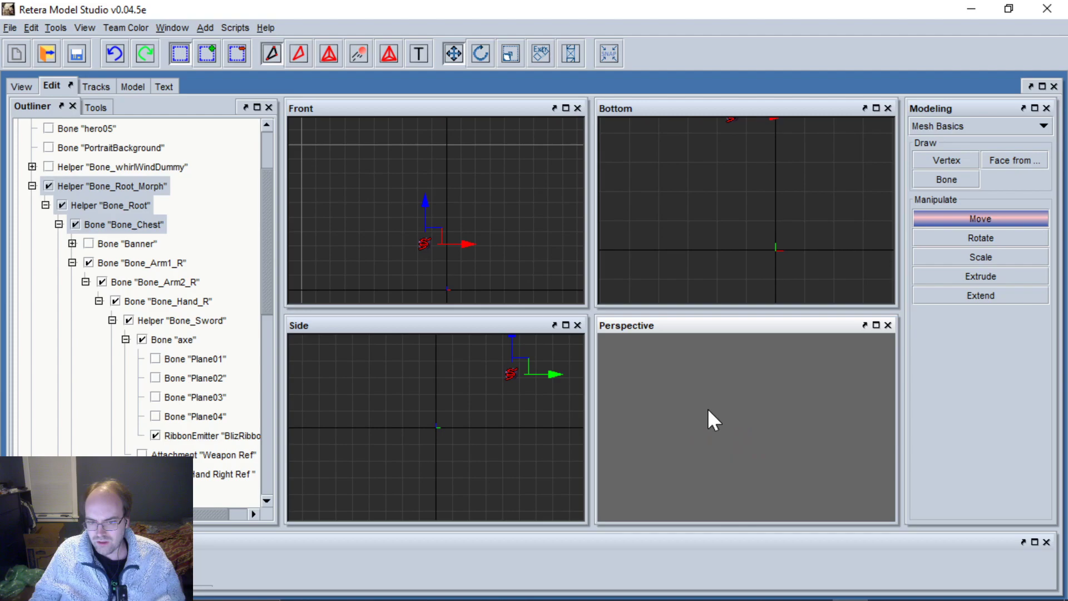
Switch to animation editing and create a global sequence with a length of 1000 in the time bounds.
{"action": "key", "text": "f"}
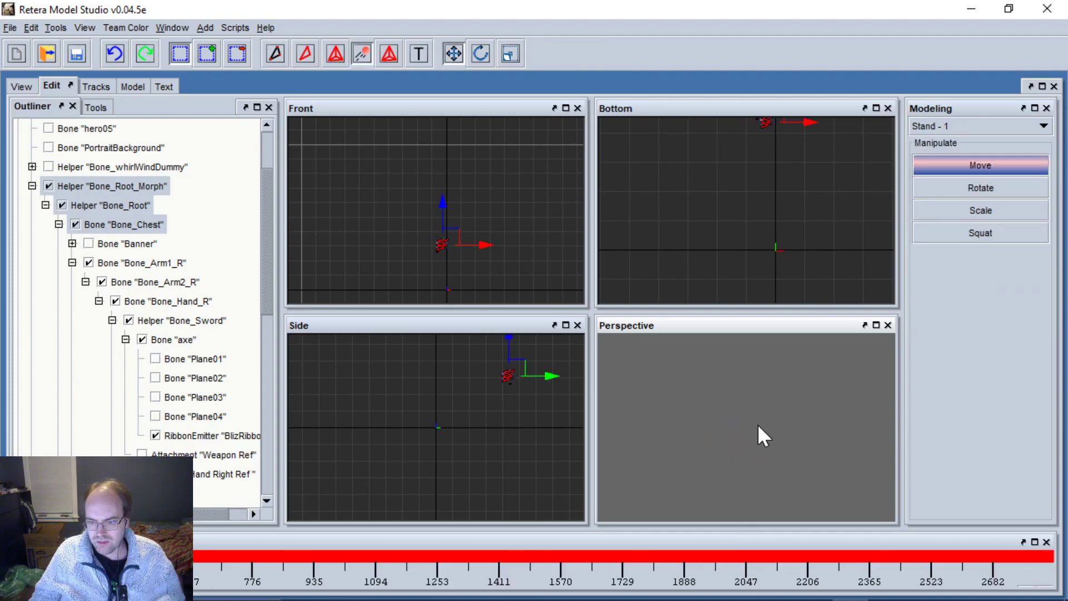
{"action": "left_click", "coordinate": [1051, 592]}
{"action": "left_click", "coordinate": [429, 126]}
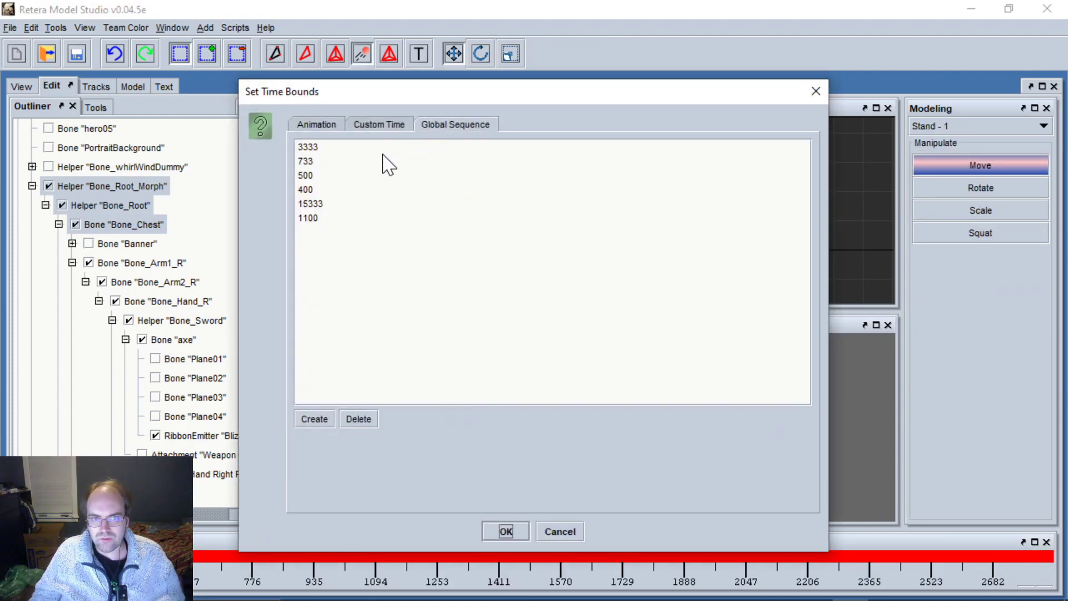
{"action": "left_click", "coordinate": [326, 416]}
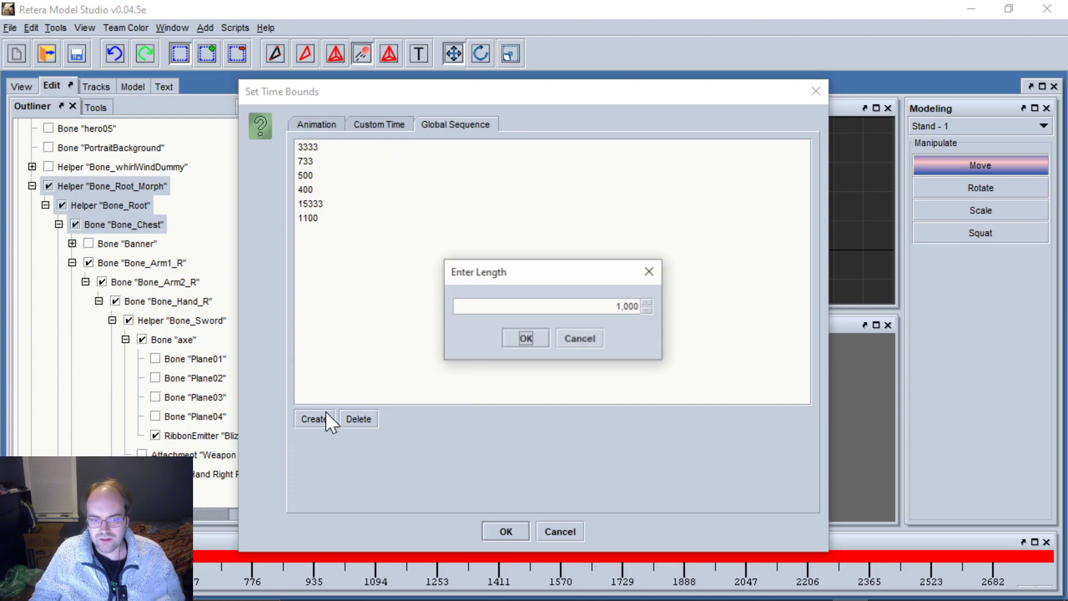
{"action": "left_click", "coordinate": [537, 337]}
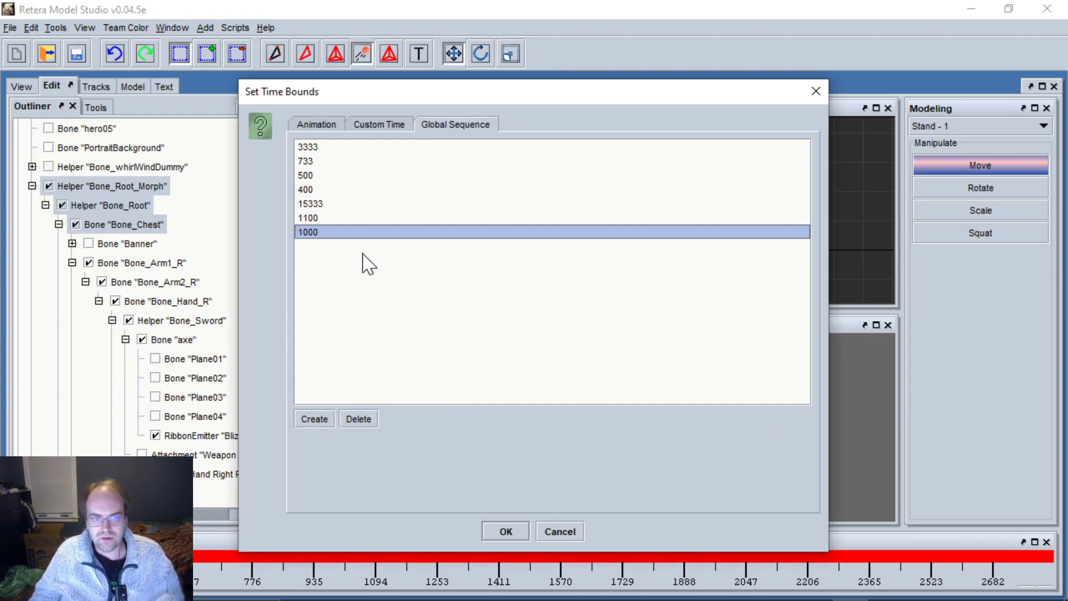
Apply the 1000-long global sequence as the current time bounds.
{"action": "left_click", "coordinate": [365, 419]}
{"action": "left_click", "coordinate": [609, 337]}
{"action": "left_click", "coordinate": [331, 418]}
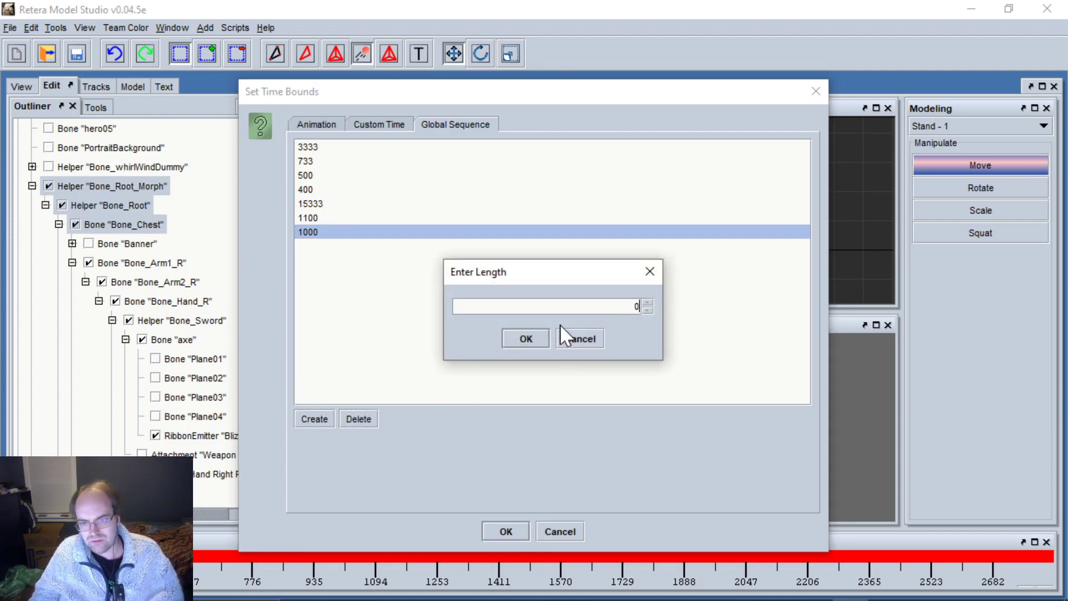
{"action": "left_click", "coordinate": [569, 340]}
{"action": "left_click", "coordinate": [503, 530]}
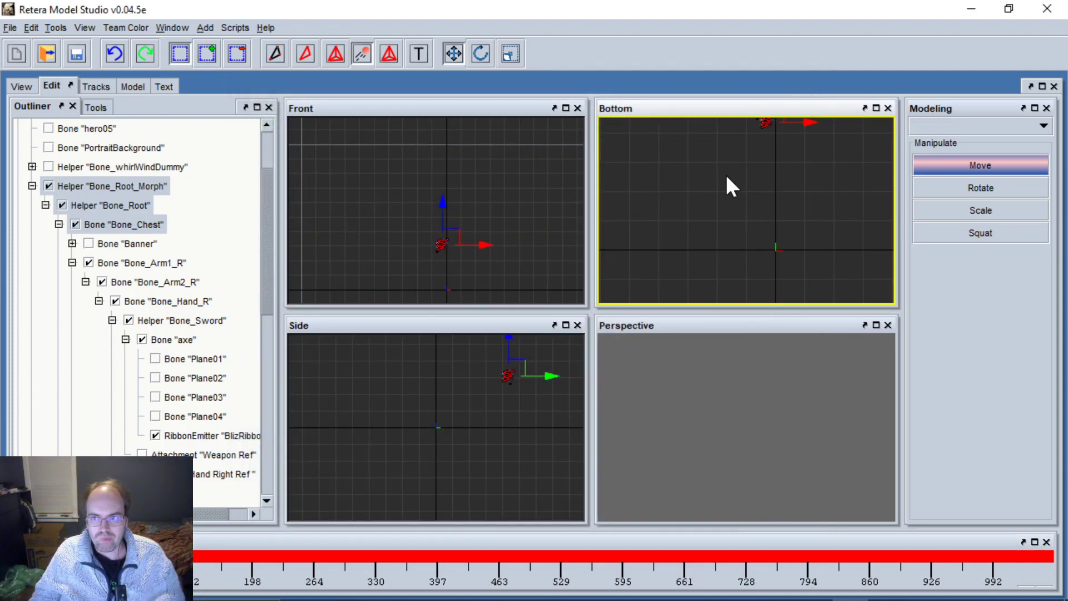
Activate the Rotate tool for the selected ribbon emitter.
{"action": "scroll", "coordinate": [733, 174], "scroll_direction": "down", "scroll_amount": 3}
{"action": "scroll", "coordinate": [64, 195], "scroll_direction": "up", "scroll_amount": 2}
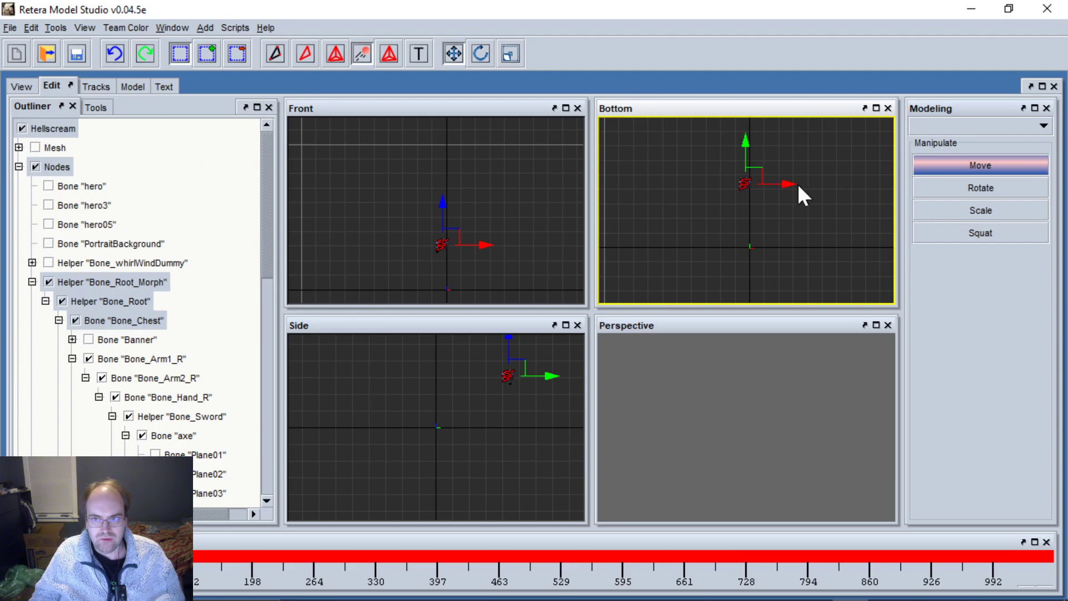
{"action": "key", "text": "e"}
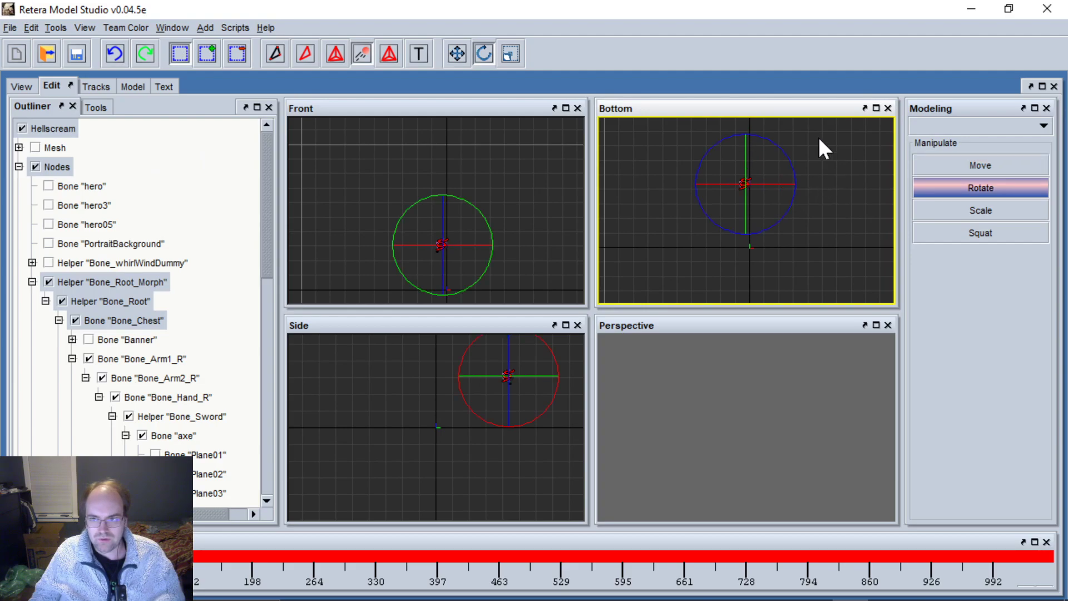
Play the Attack - 2 animation in the model preview and view the axe's ribbon trail.
{"action": "left_click", "coordinate": [10, 87]}
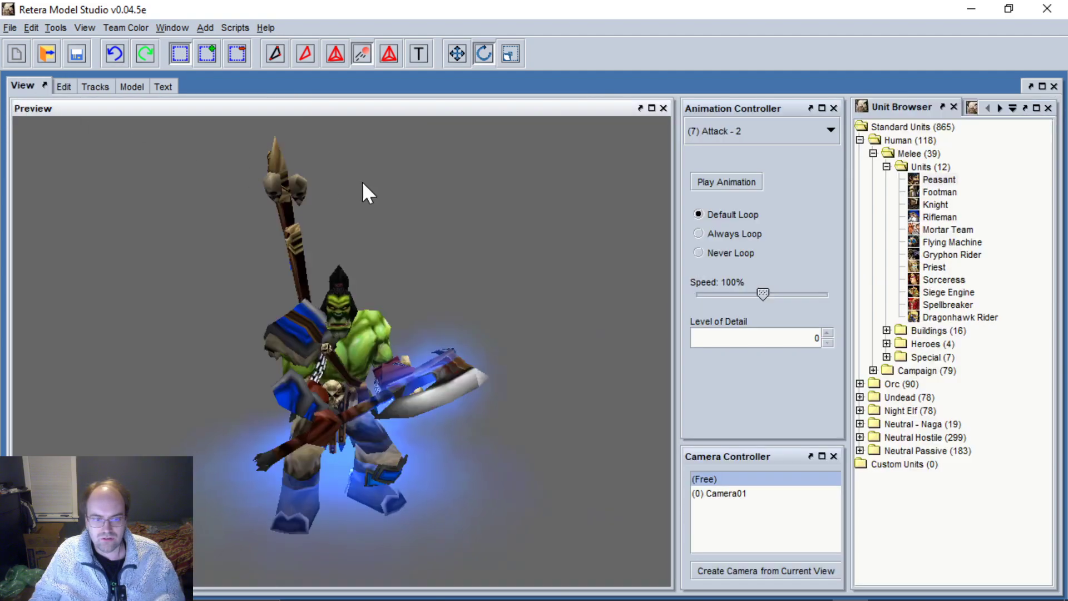
{"action": "left_click", "coordinate": [723, 181]}
{"action": "scroll", "coordinate": [501, 241], "scroll_direction": "down", "scroll_amount": 4}
{"action": "left_click", "coordinate": [488, 242]}
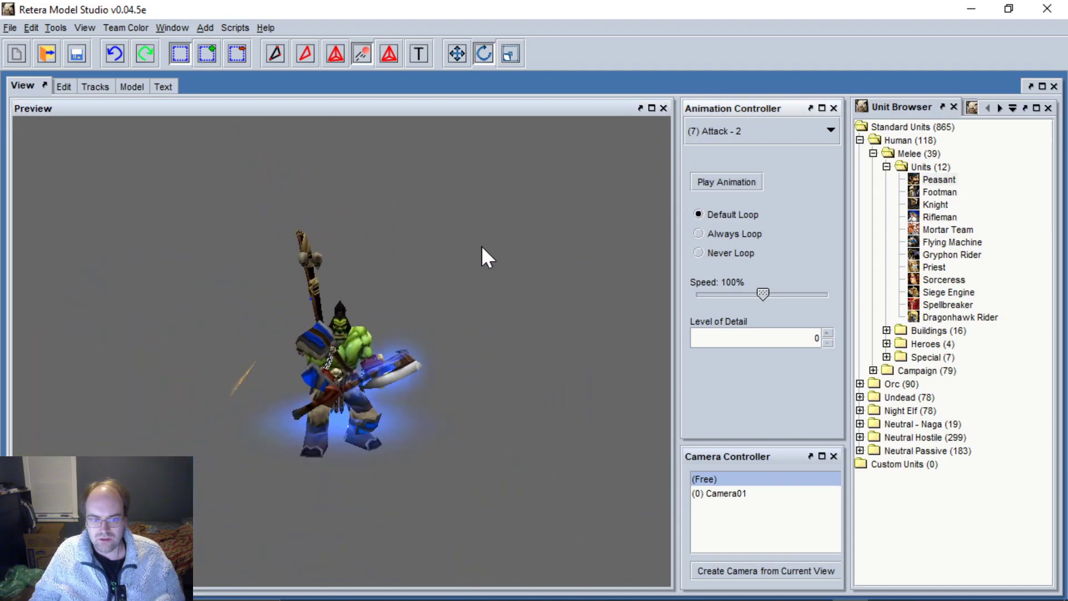
Replay the Attack - 2 animation several times and examine how the ribbon trail follows the axe's swing.
{"action": "left_click", "coordinate": [711, 187]}
{"action": "left_click", "coordinate": [461, 246]}
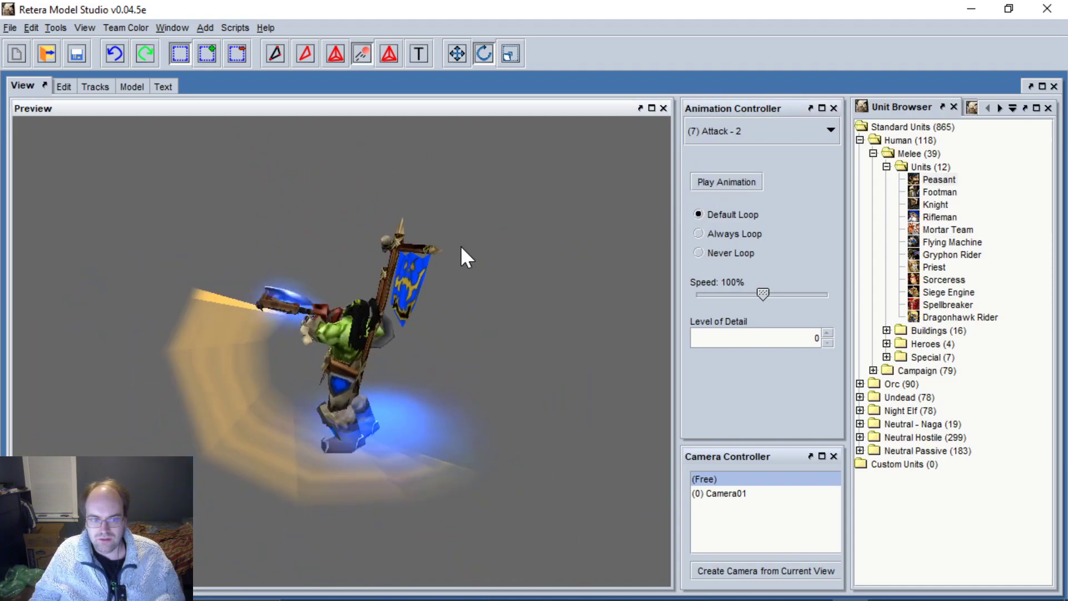
{"action": "left_click", "coordinate": [722, 186]}
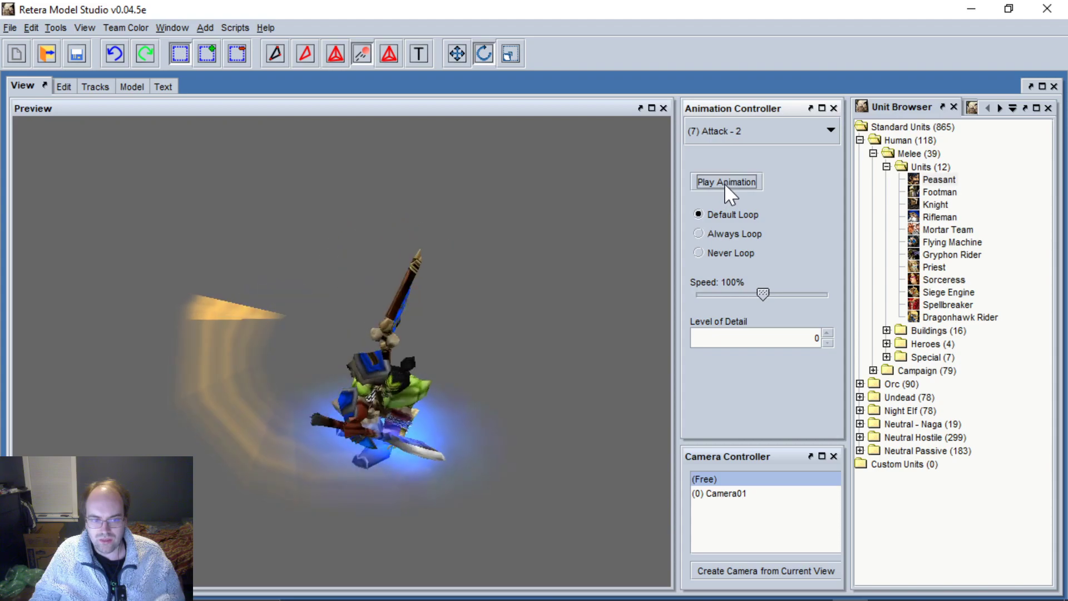
{"action": "left_click", "coordinate": [441, 245]}
{"action": "left_click", "coordinate": [722, 182]}
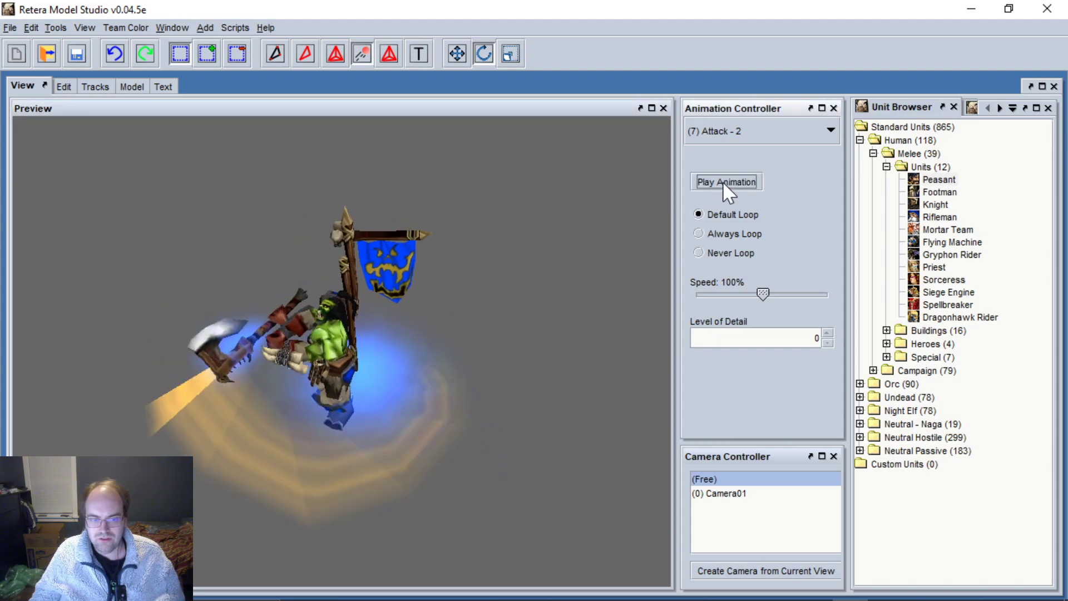
Display the mesh with the nodes and move the axe's ribbon emitter closer to the character's body in mesh editing.
{"action": "left_click", "coordinate": [63, 86]}
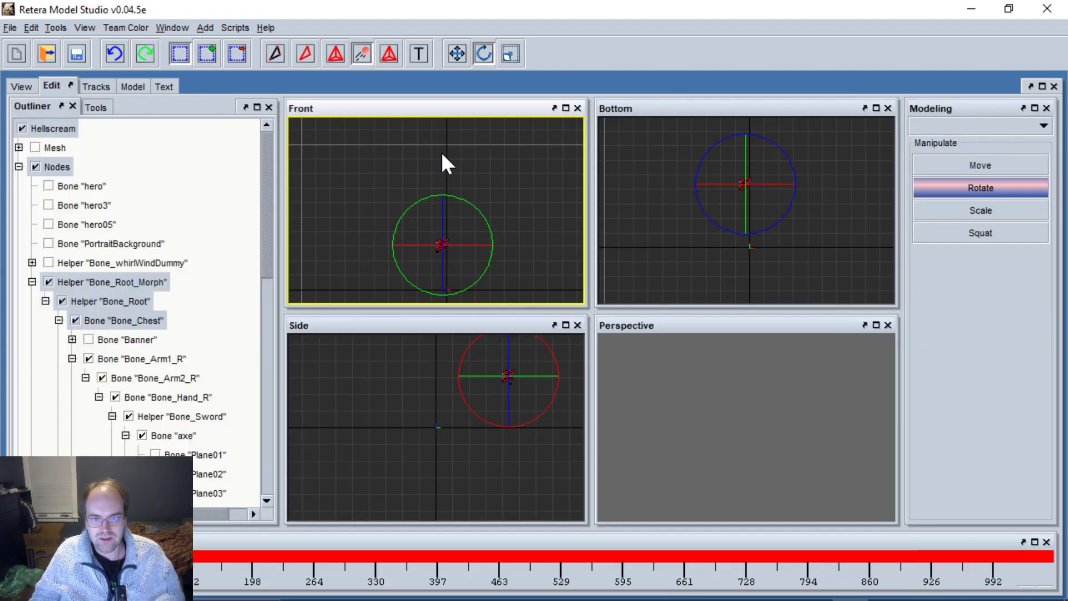
{"action": "left_click_drag", "start_coordinate": [401, 210], "coordinate": [503, 260]}
{"action": "key", "text": "w"}
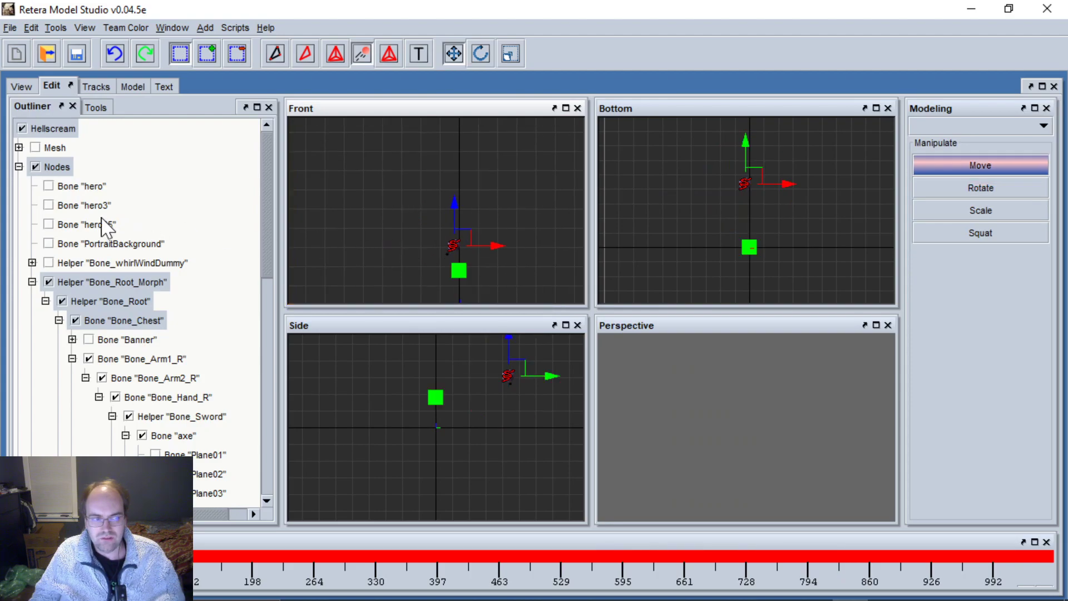
{"action": "left_click", "coordinate": [35, 147]}
{"action": "left_click", "coordinate": [760, 189]}
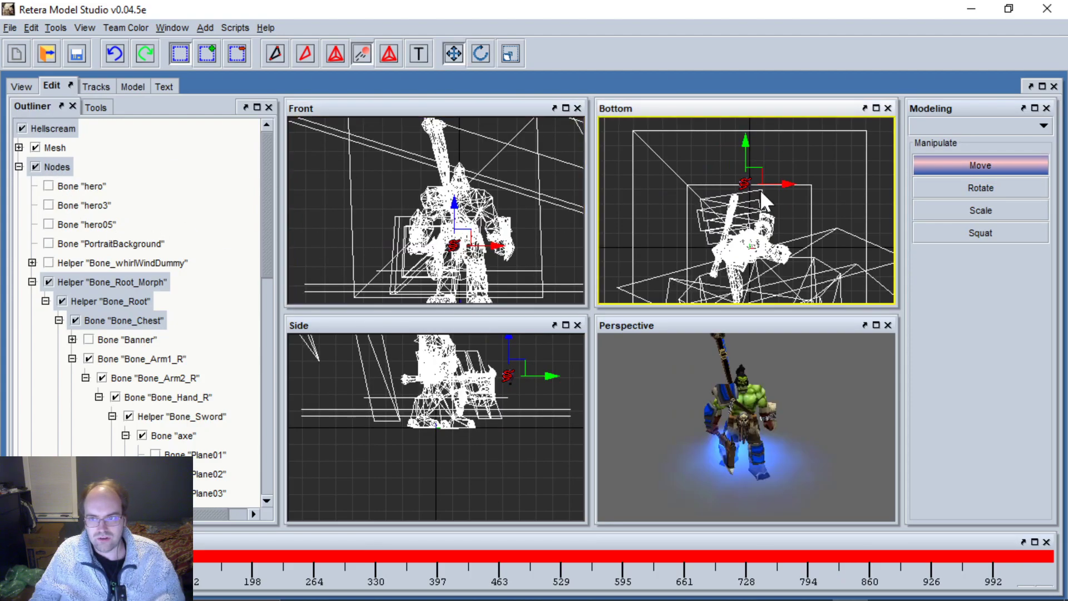
{"action": "scroll", "coordinate": [755, 196], "scroll_direction": "up", "scroll_amount": 2}
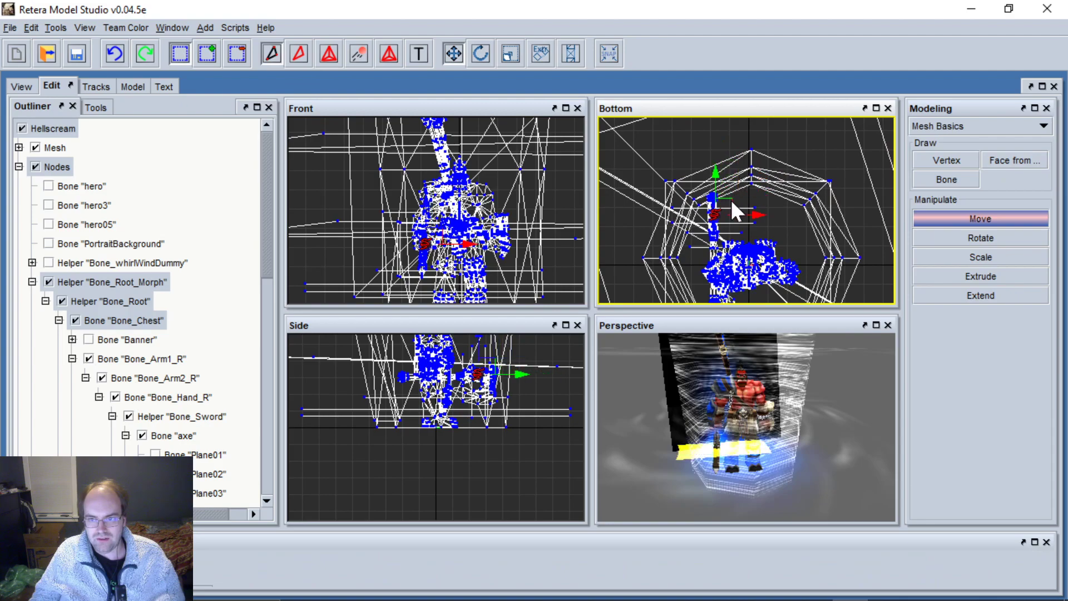
{"action": "middle_click_drag", "start_coordinate": [732, 210], "coordinate": [731, 176]}
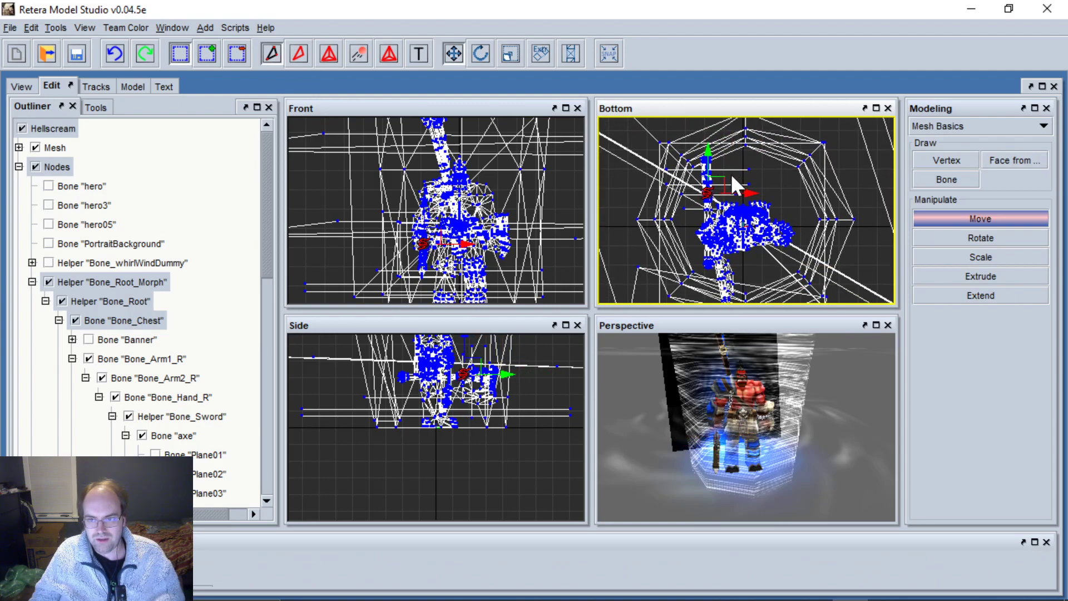
Play the Attack - 2 and Attack - 3 animations in the preview to check the repositioned ribbon emitter's trail.
{"action": "left_click", "coordinate": [22, 87]}
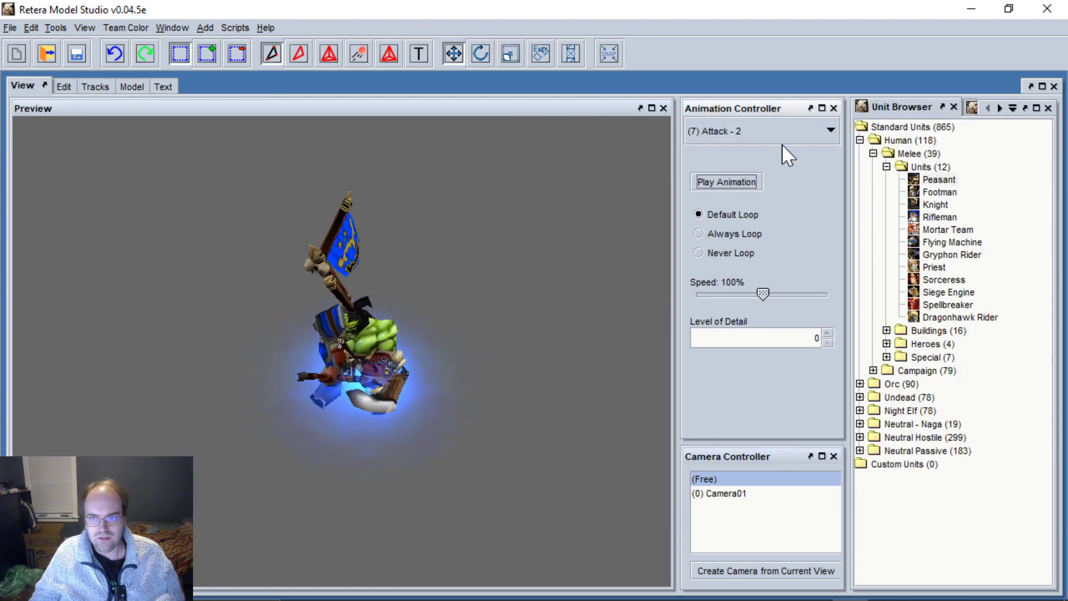
{"action": "left_click", "coordinate": [736, 182]}
{"action": "left_click", "coordinate": [739, 181]}
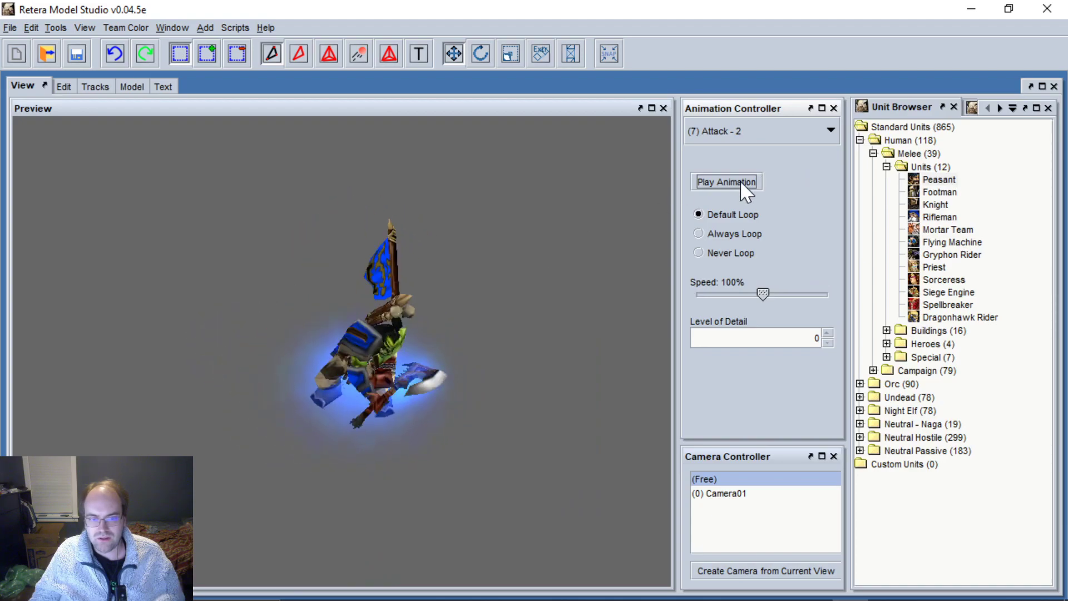
{"action": "left_click", "coordinate": [226, 213]}
{"action": "scroll", "coordinate": [722, 142], "scroll_direction": "down", "scroll_amount": 1}
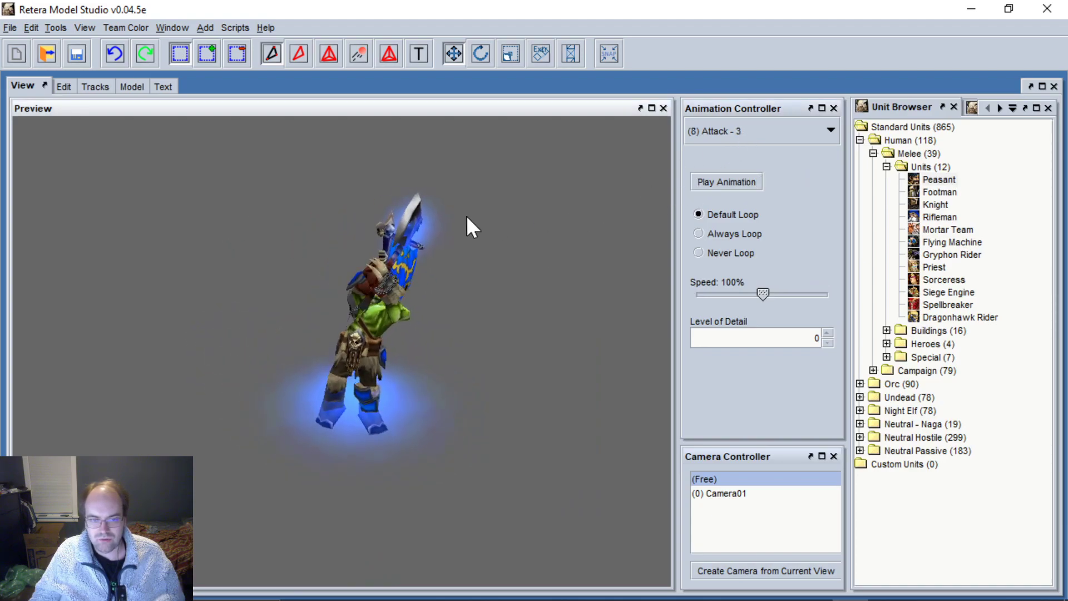
{"action": "left_click", "coordinate": [751, 178]}
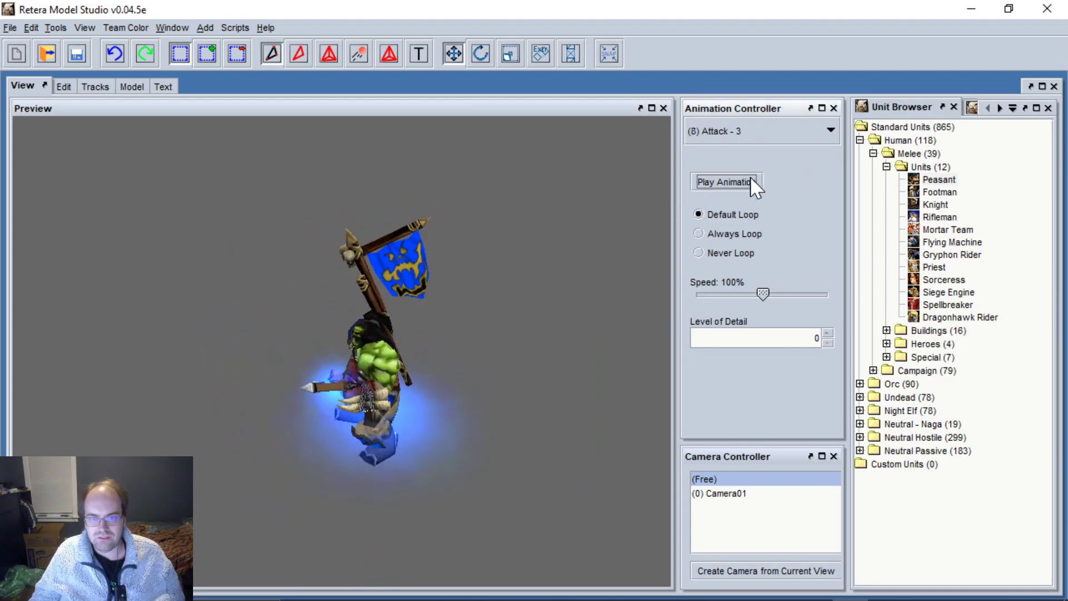
{"action": "left_click", "coordinate": [513, 223]}
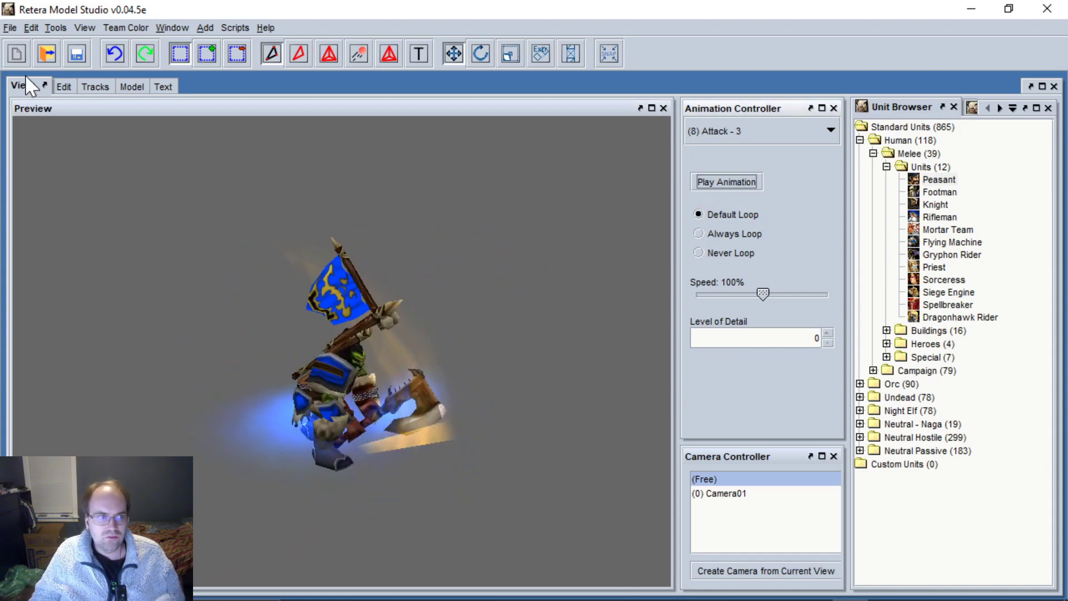
Save the model as GrommashHellscream_TauerAnimation.mdx in the Grommash Hellscream (Re-Classic) folder, replacing the existing file.
{"action": "left_click", "coordinate": [12, 28]}
{"action": "left_click", "coordinate": [50, 145]}
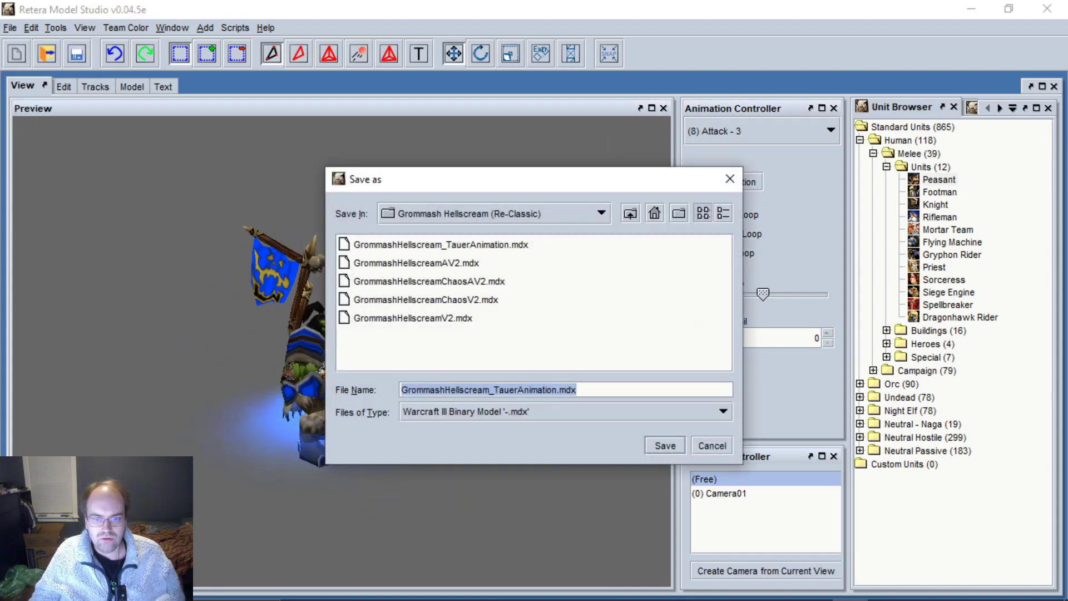
{"action": "left_click", "coordinate": [647, 444]}
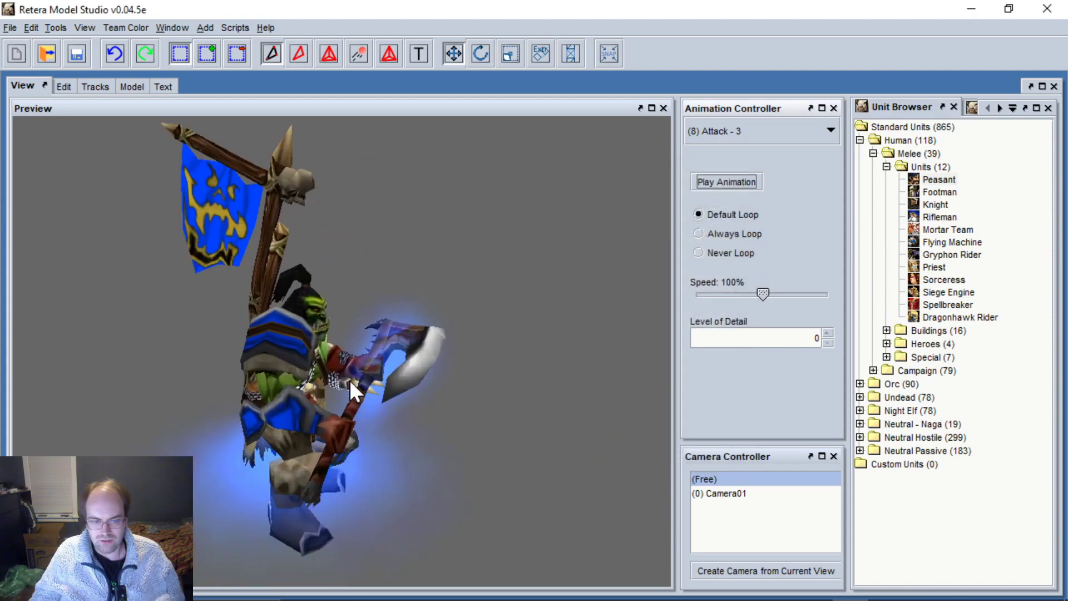
Play Attack - 3 again, then preview the animations from Attack Slam through to Portrait - 1.
{"action": "left_click", "coordinate": [745, 176]}
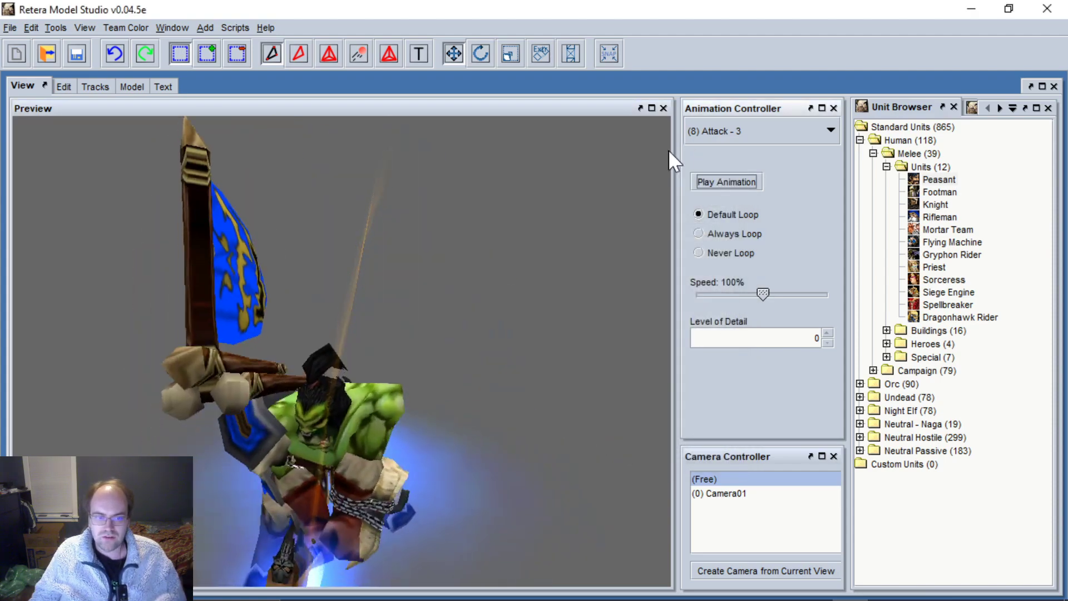
{"action": "scroll", "coordinate": [715, 139], "scroll_direction": "down", "scroll_amount": 1}
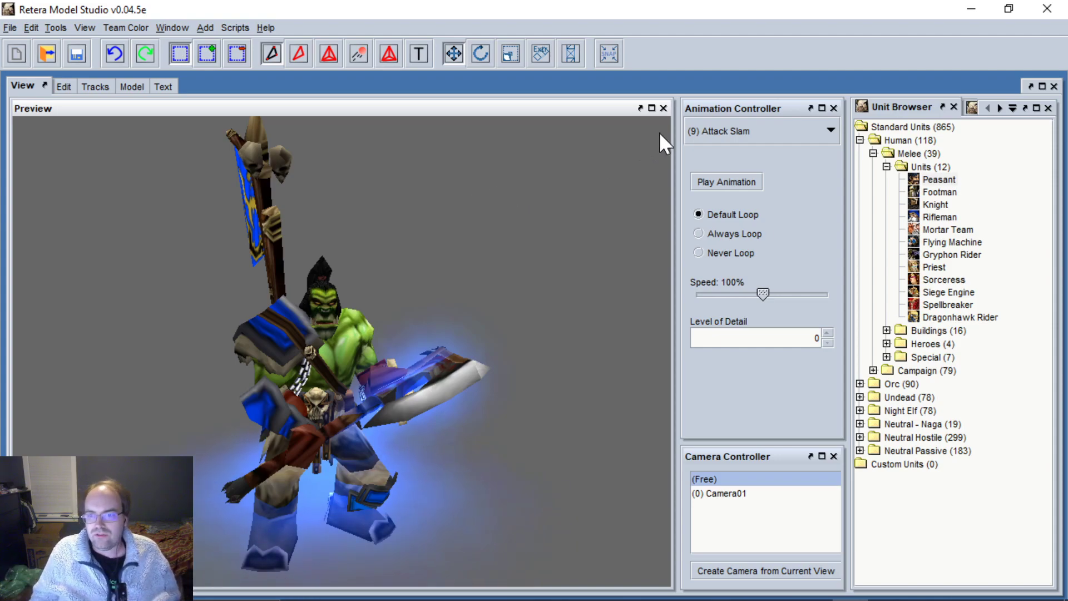
{"action": "left_click", "coordinate": [723, 131]}
{"action": "scroll", "coordinate": [761, 226], "scroll_direction": "down", "scroll_amount": 2}
{"action": "scroll", "coordinate": [755, 196], "scroll_direction": "up", "scroll_amount": 1}
{"action": "left_click", "coordinate": [753, 187]}
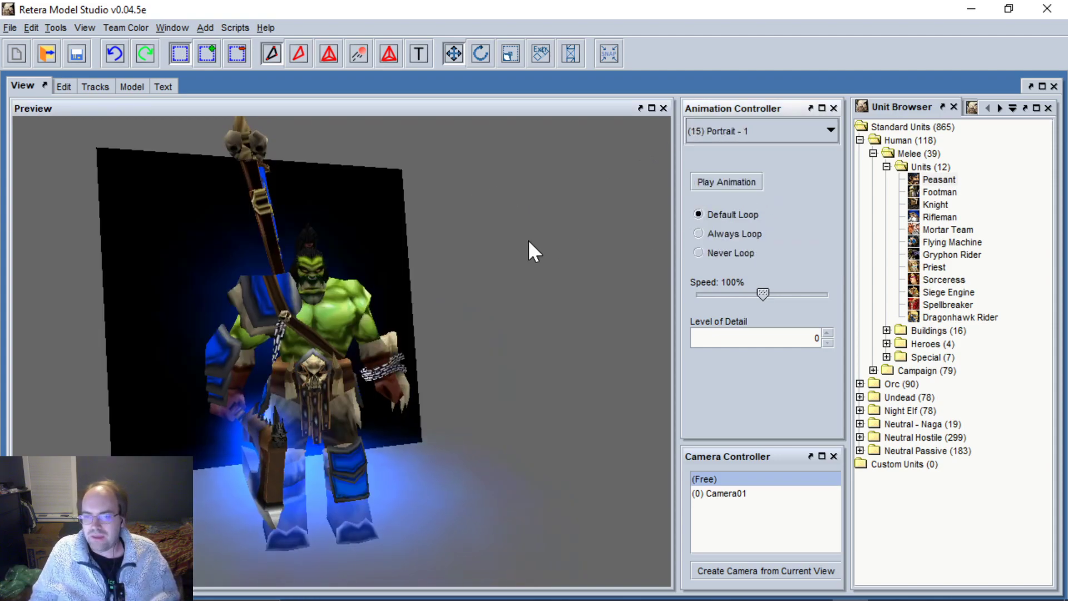
View the Portrait - 1 animation through Camera01 to check how the face is framed.
{"action": "left_click", "coordinate": [746, 494]}
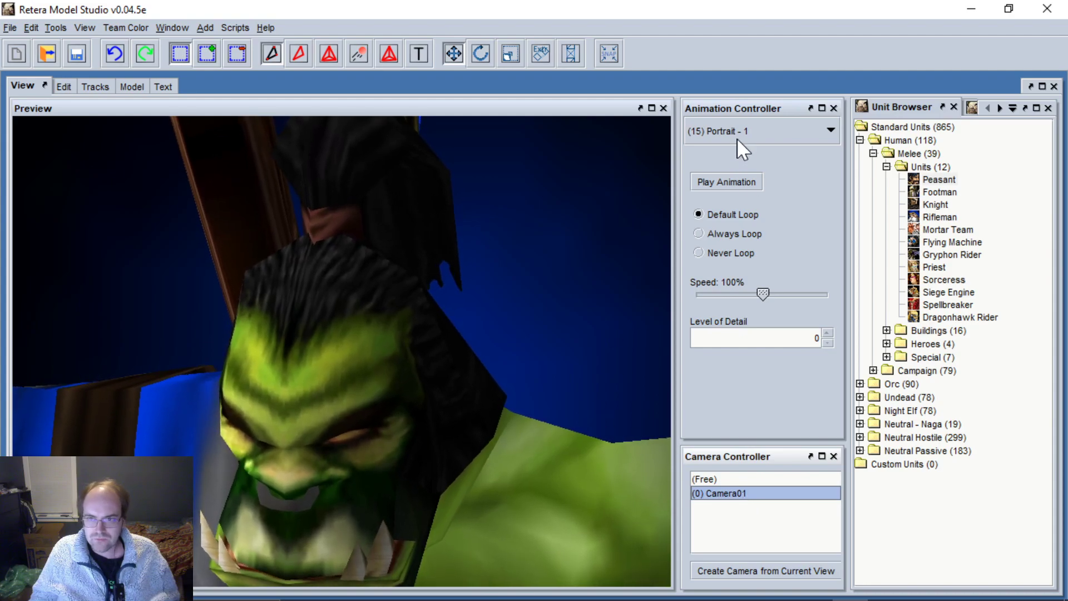
{"action": "scroll", "coordinate": [739, 133], "scroll_direction": "down", "scroll_amount": 2}
{"action": "scroll", "coordinate": [738, 132], "scroll_direction": "up", "scroll_amount": 2}
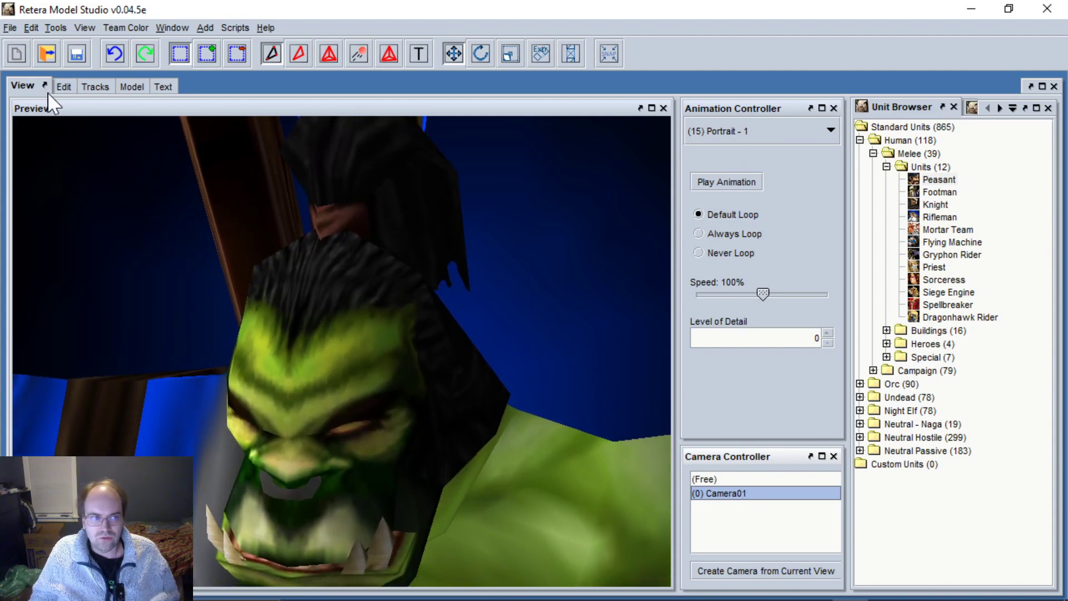
Hide the nodes and move the portrait camera together with its target slightly downward, checking the portrait framing.
{"action": "left_click", "coordinate": [64, 87]}
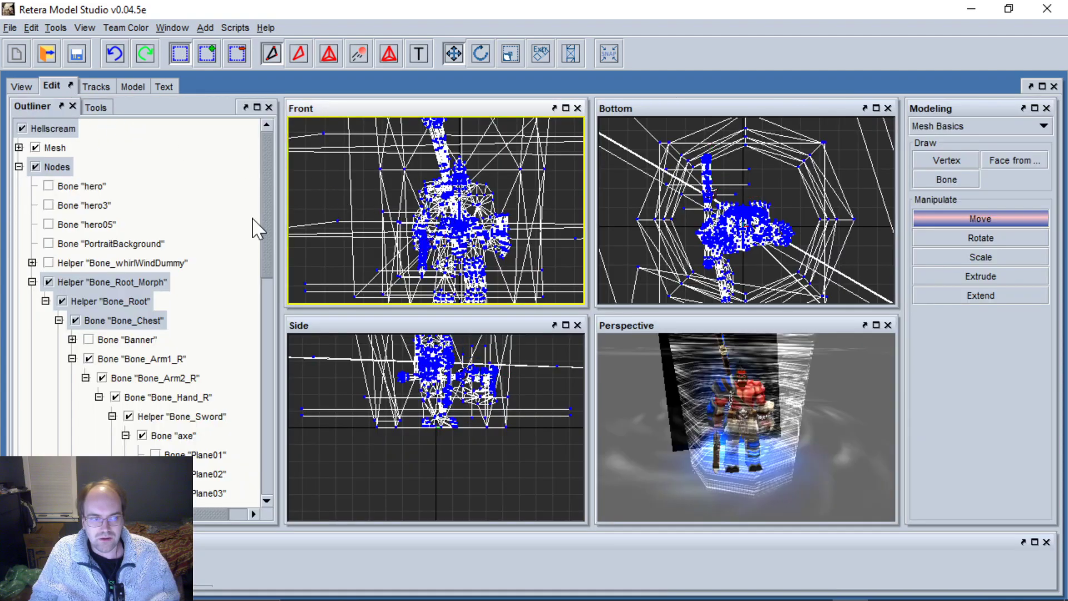
{"action": "left_click", "coordinate": [35, 166]}
{"action": "left_click", "coordinate": [18, 166]}
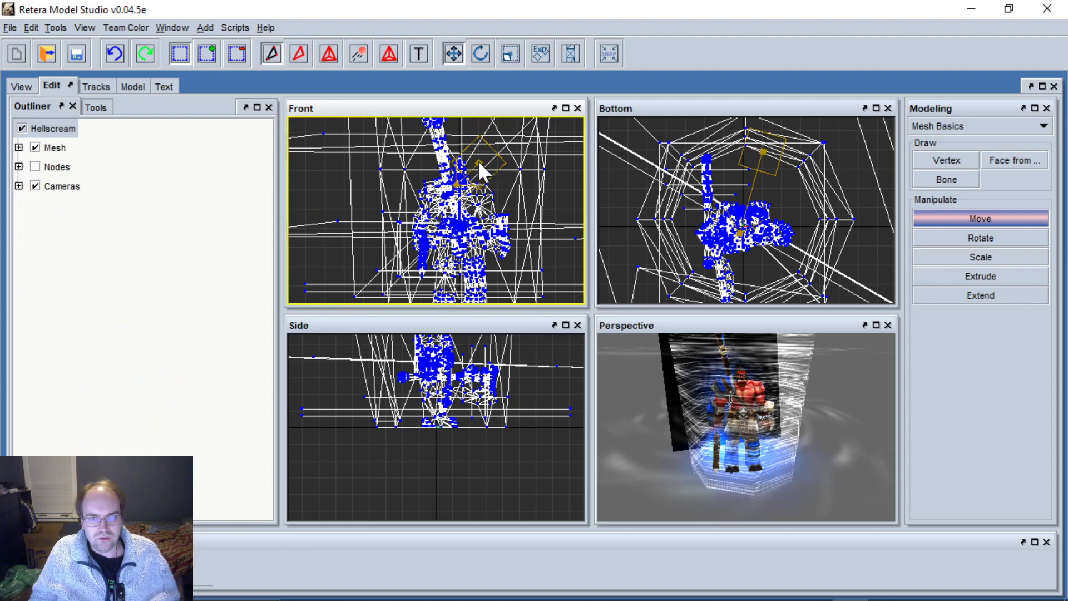
{"action": "left_click_drag", "start_coordinate": [475, 156], "coordinate": [492, 174]}
{"action": "key", "text": "ctrl+e"}
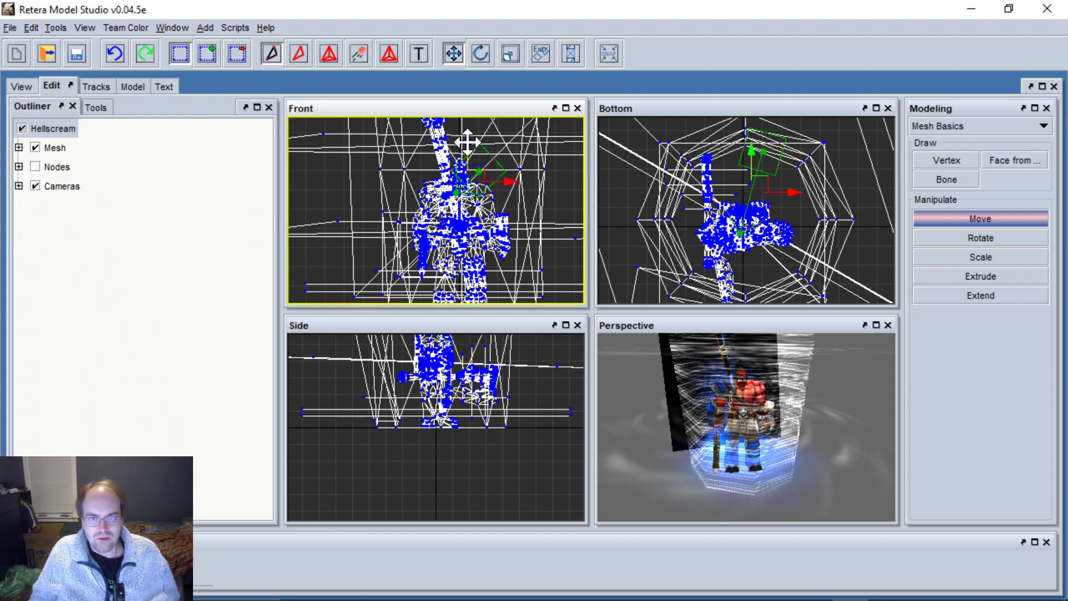
{"action": "left_click", "coordinate": [23, 88]}
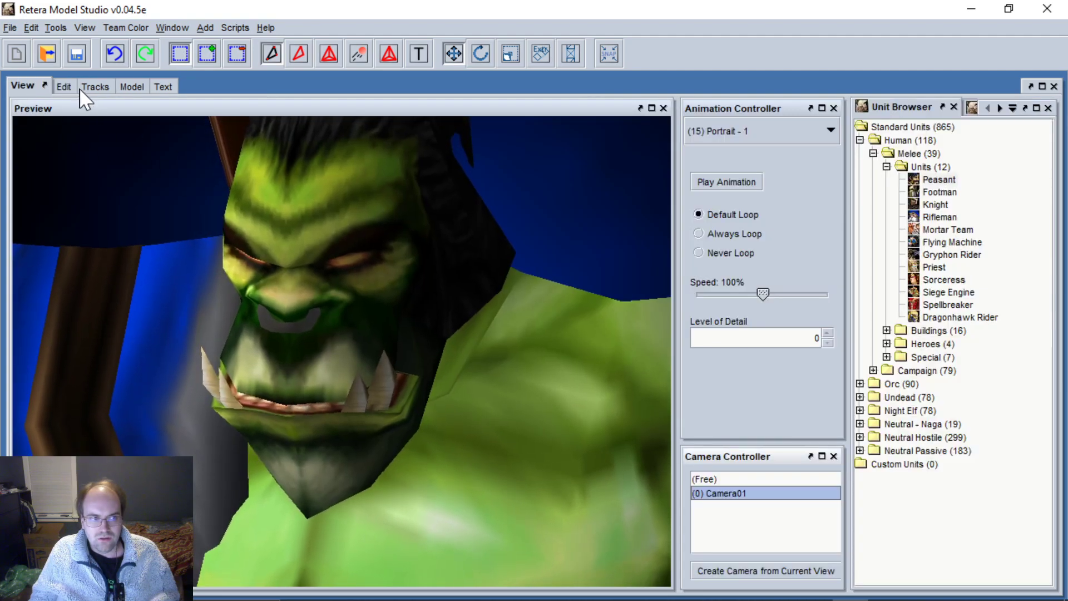
Nudge the portrait camera and its target in the Front and Bottom viewports, checking the Portrait - 1 framing after each move.
{"action": "left_click", "coordinate": [53, 86]}
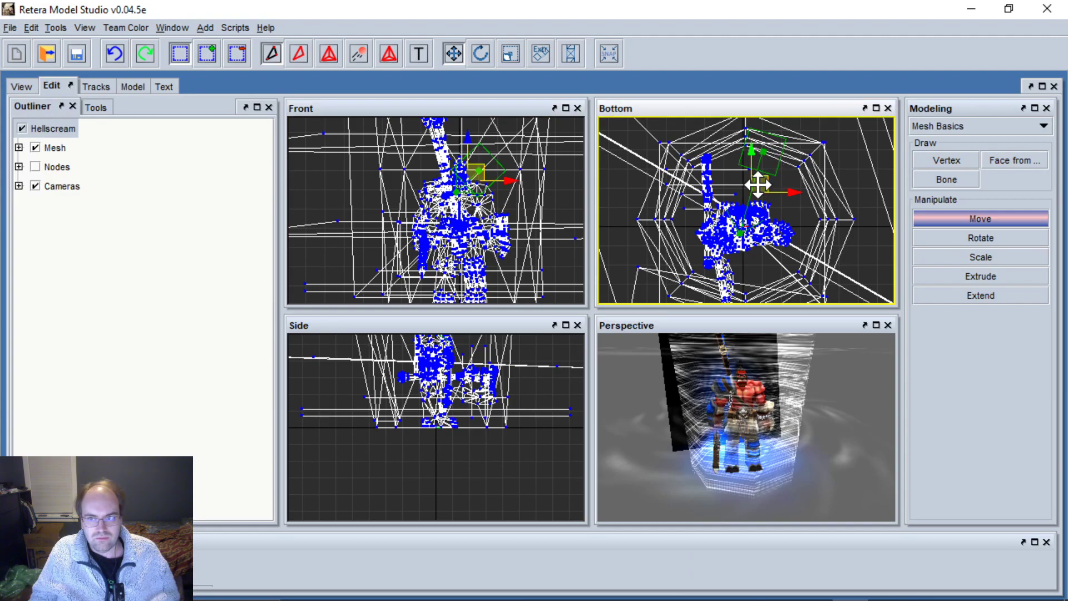
{"action": "left_click", "coordinate": [23, 89]}
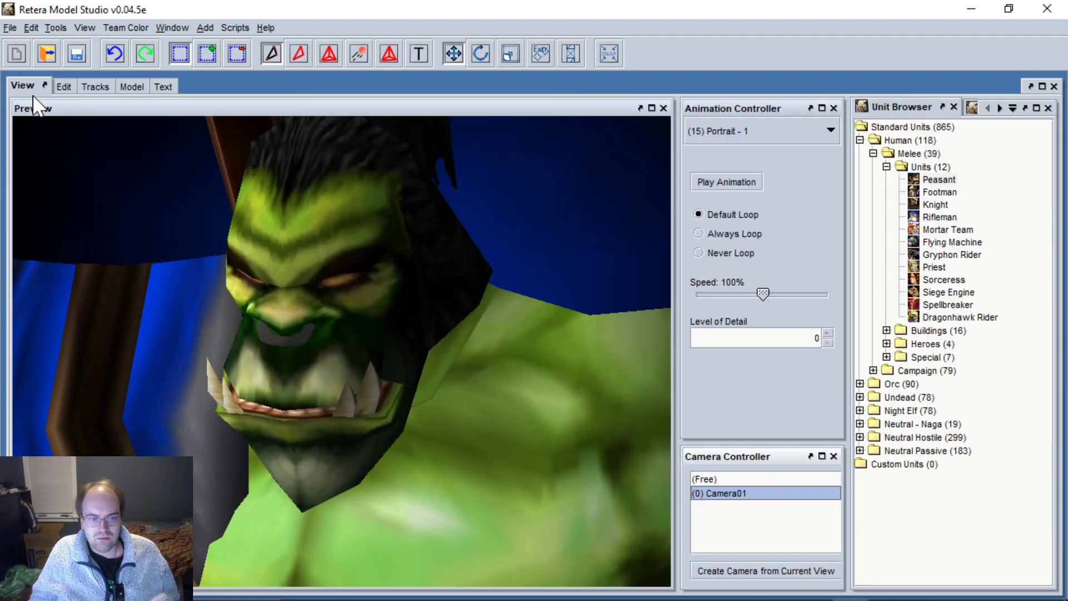
{"action": "left_click", "coordinate": [53, 87]}
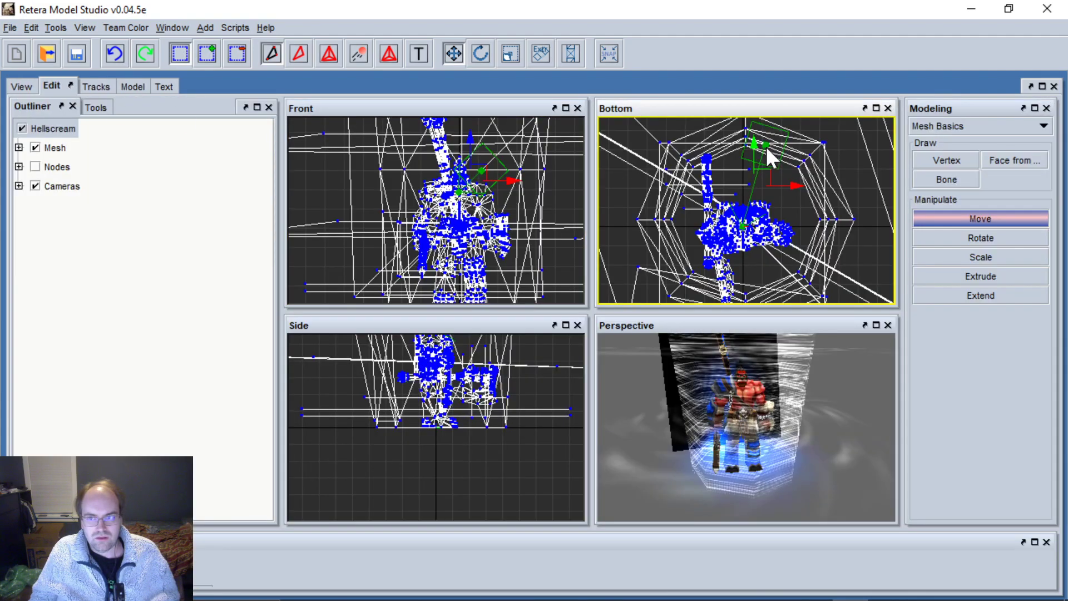
{"action": "left_click_drag", "start_coordinate": [766, 176], "coordinate": [767, 171]}
{"action": "left_click_drag", "start_coordinate": [478, 165], "coordinate": [485, 165]}
{"action": "left_click", "coordinate": [21, 86]}
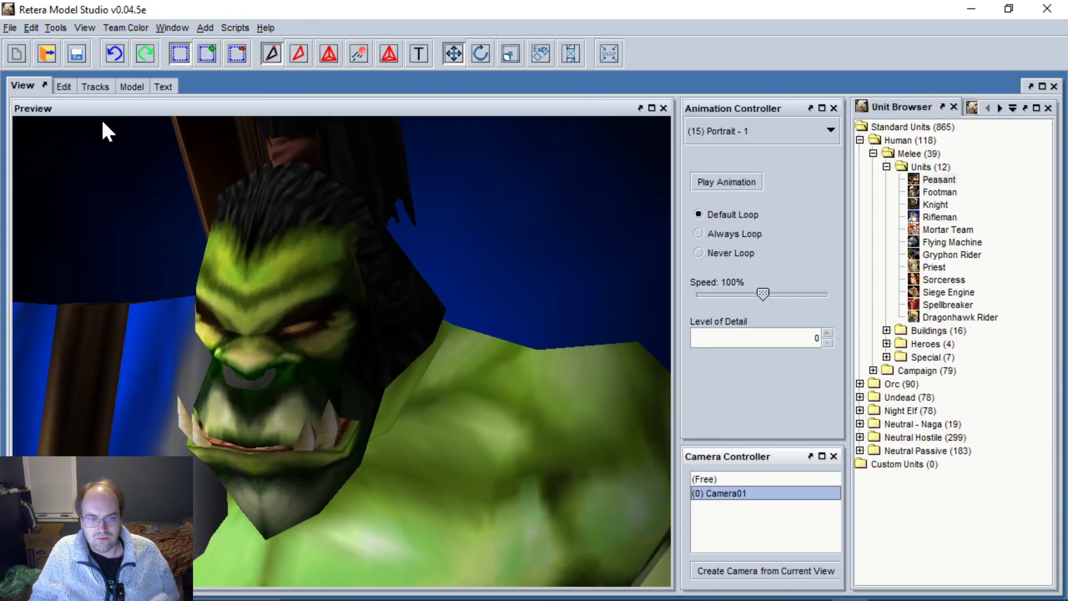
{"action": "left_click", "coordinate": [52, 87]}
{"action": "left_click_drag", "start_coordinate": [782, 188], "coordinate": [779, 181]}
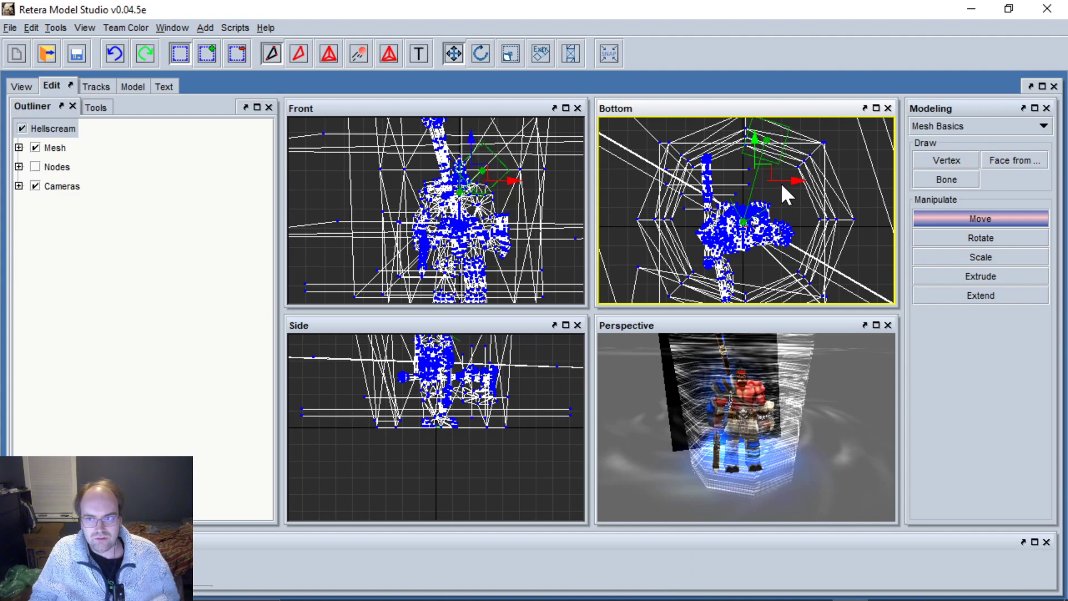
{"action": "left_click", "coordinate": [21, 86]}
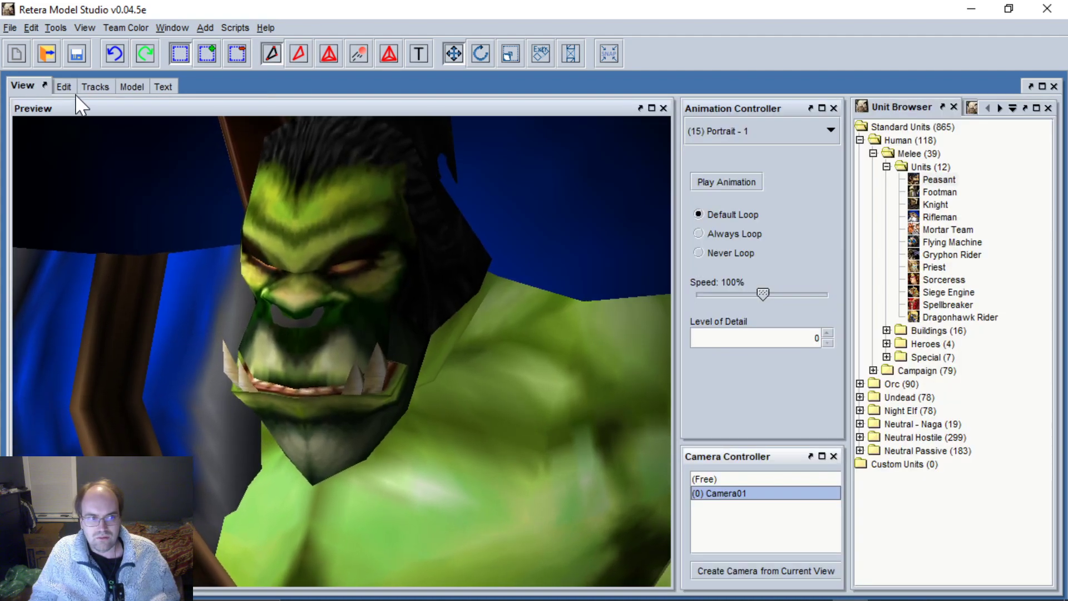
Dock the View layout above the Outliner in the Edit layout and adjust the portrait camera in the Front viewport against the live preview.
{"action": "left_click", "coordinate": [55, 86]}
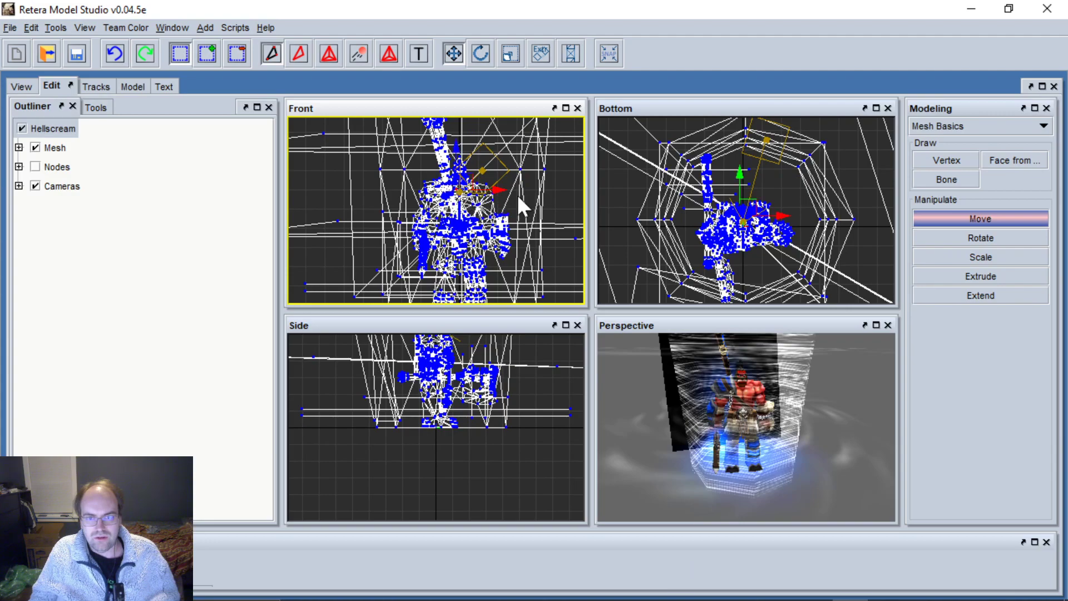
{"action": "left_click_drag", "start_coordinate": [21, 87], "coordinate": [151, 190]}
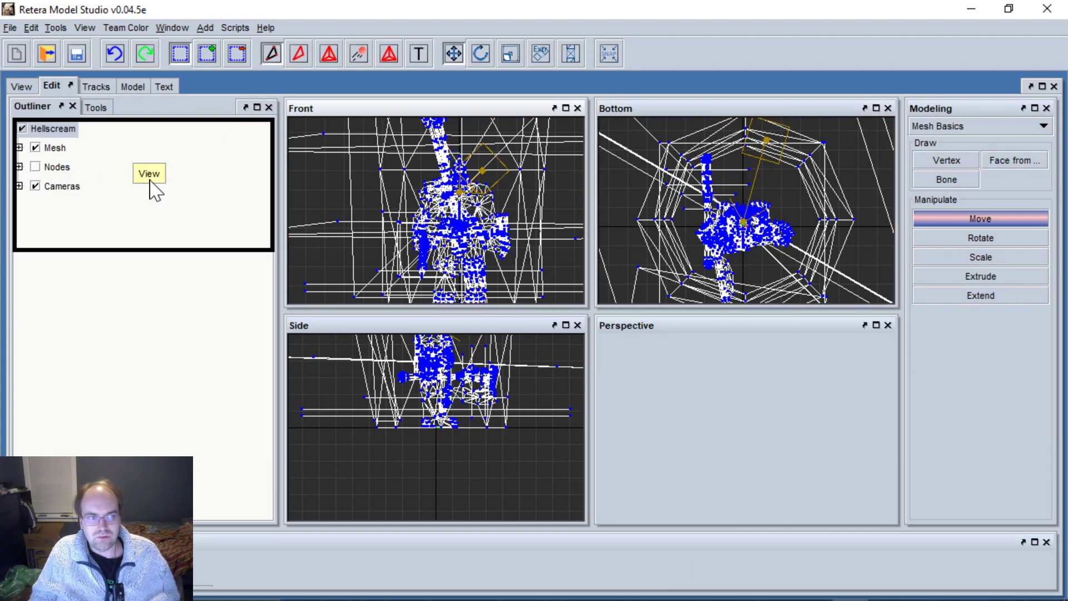
{"action": "left_click_drag", "start_coordinate": [211, 226], "coordinate": [183, 195]}
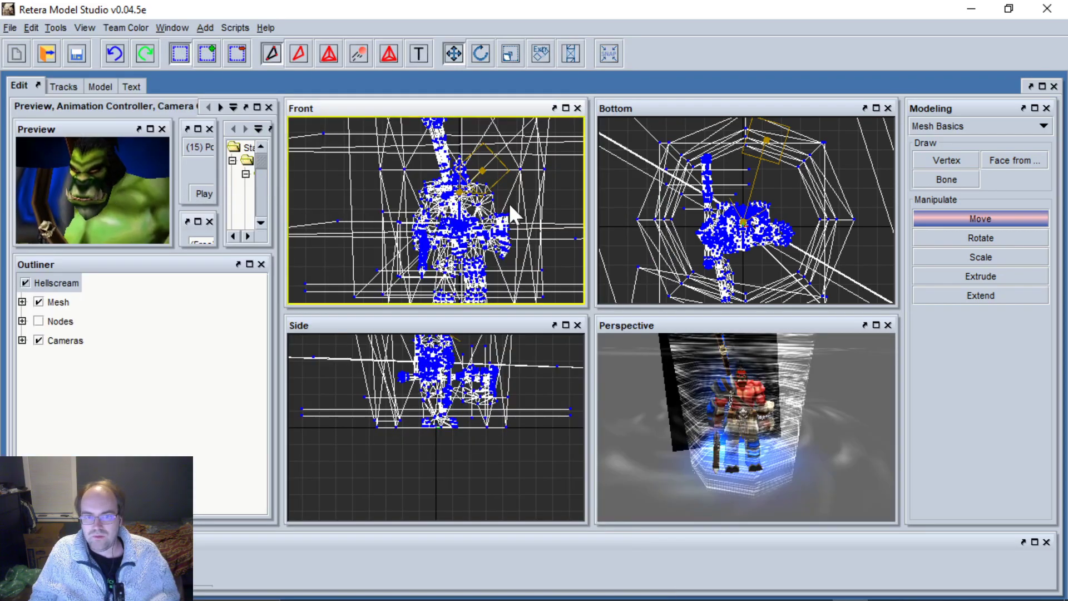
{"action": "left_click", "coordinate": [481, 170]}
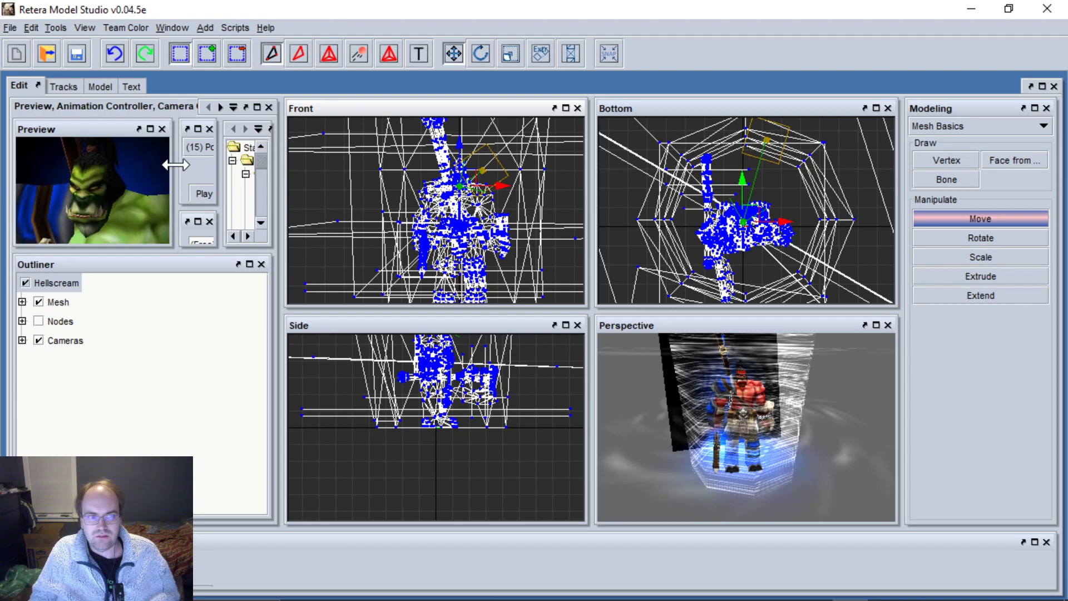
Close the docked Unit Browser and resize the Preview and Animation Controller panes so both are usable.
{"action": "left_click_drag", "start_coordinate": [179, 166], "coordinate": [107, 156]}
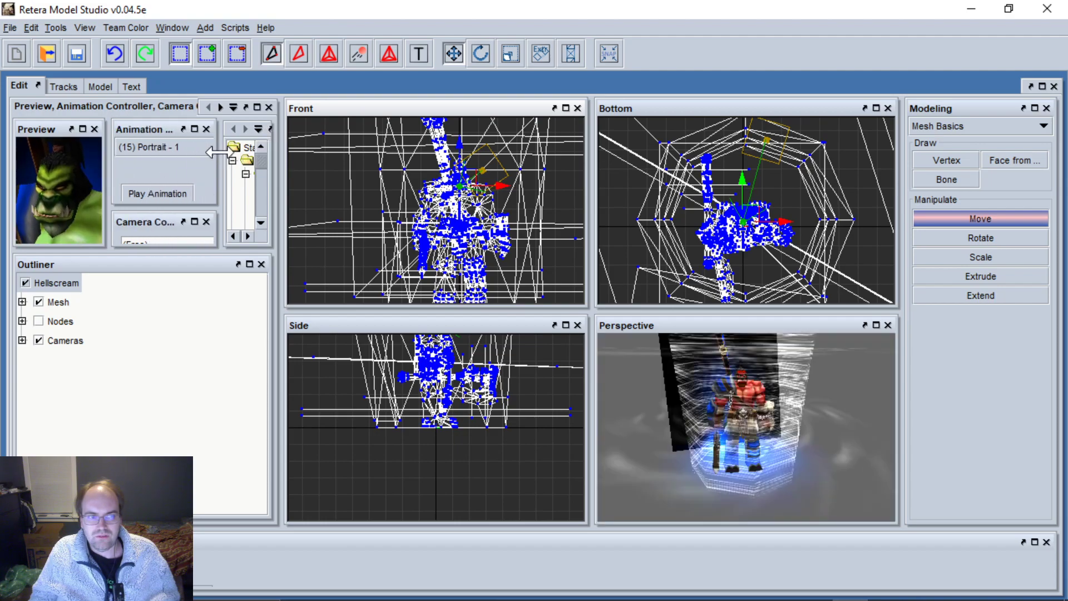
{"action": "left_click_drag", "start_coordinate": [217, 151], "coordinate": [144, 151]}
{"action": "left_click", "coordinate": [264, 129]}
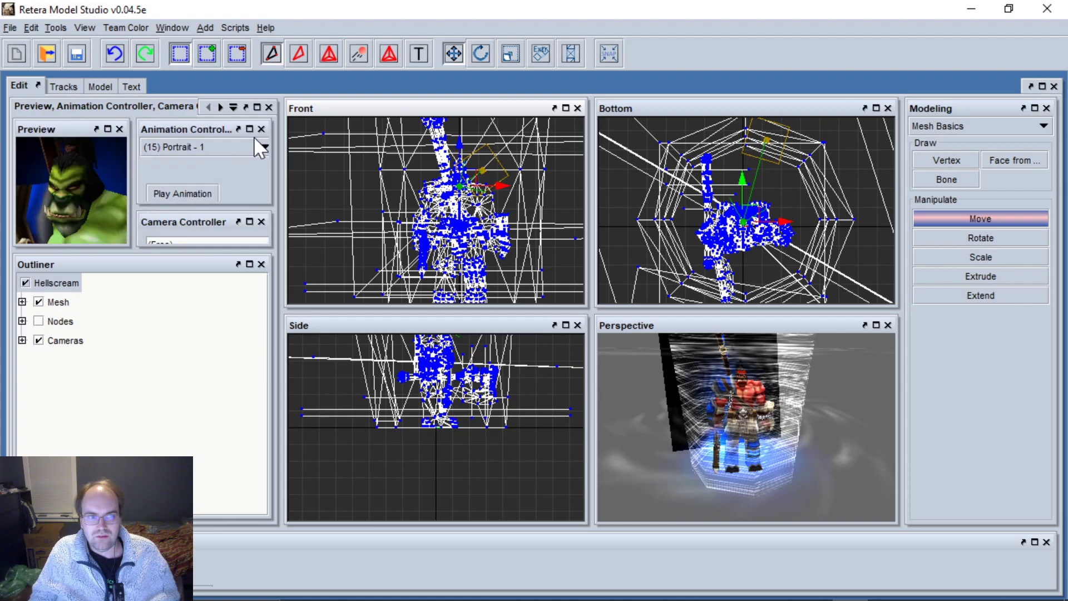
{"action": "left_click_drag", "start_coordinate": [133, 162], "coordinate": [150, 159]}
Preview the portrait animations through to Portrait Talk - 2 to check the camera framing.
{"action": "scroll", "coordinate": [206, 151], "scroll_direction": "down", "scroll_amount": 1}
{"action": "scroll", "coordinate": [192, 149], "scroll_direction": "down", "scroll_amount": 1}
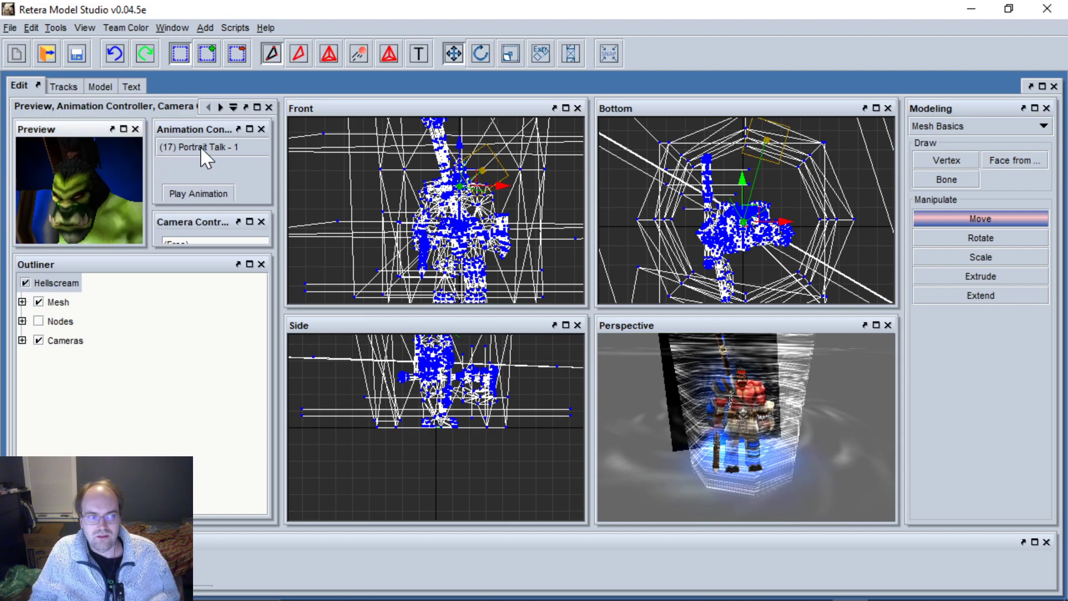
{"action": "scroll", "coordinate": [205, 143], "scroll_direction": "down", "scroll_amount": 1}
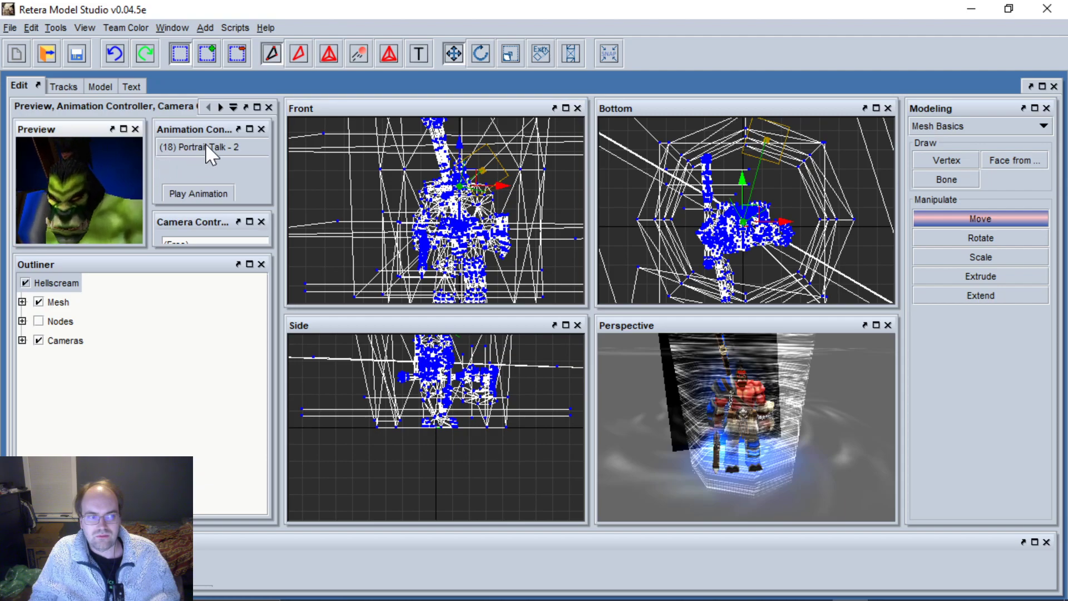
{"action": "scroll", "coordinate": [205, 142], "scroll_direction": "down", "scroll_amount": 1}
{"action": "scroll", "coordinate": [205, 142], "scroll_direction": "up", "scroll_amount": 1}
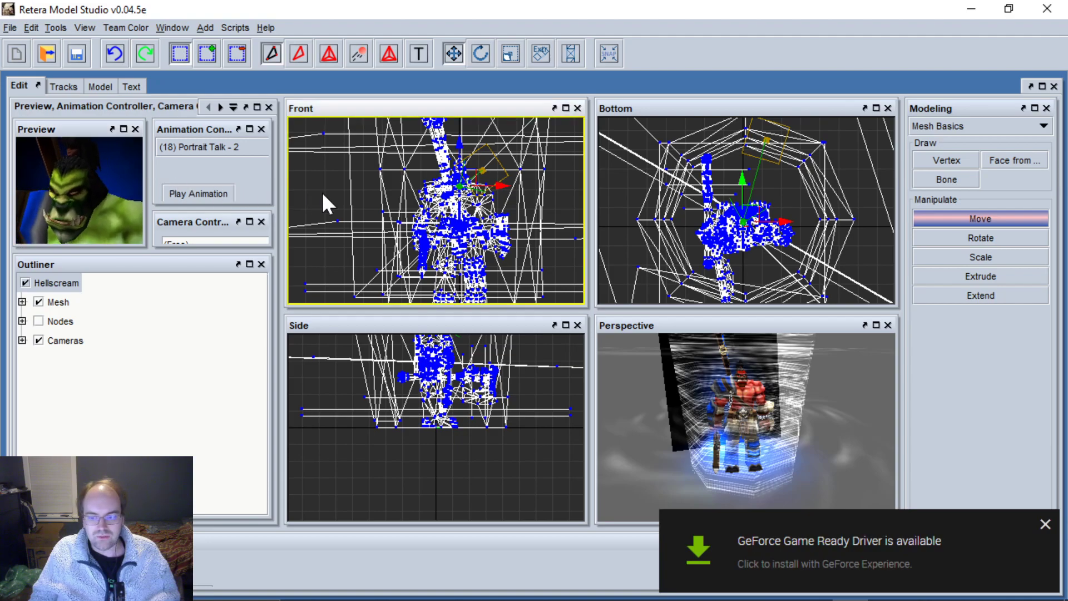
Dismiss the driver notification, reset the window layout, and return to the full-size preview of Portrait Talk - 2.
{"action": "left_click", "coordinate": [1045, 526]}
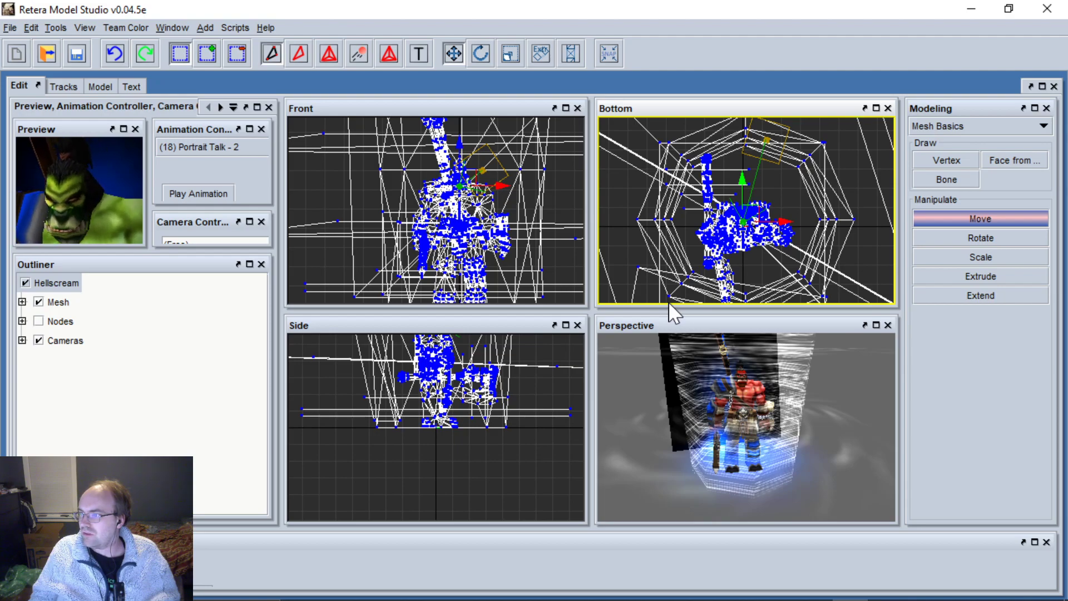
{"action": "left_click", "coordinate": [172, 27]}
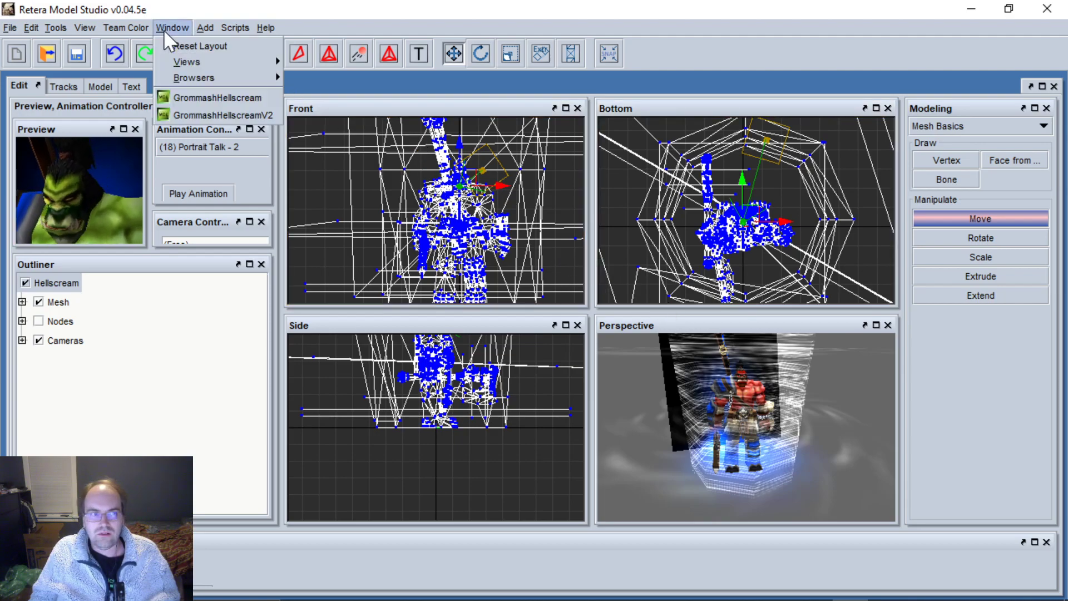
{"action": "left_click", "coordinate": [173, 42]}
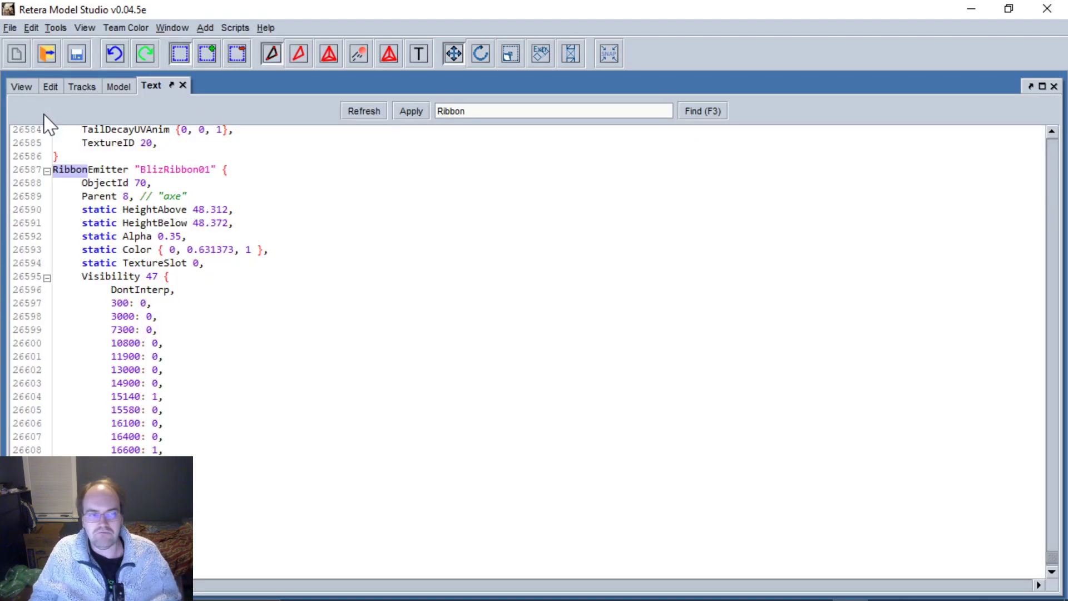
{"action": "left_click_drag", "start_coordinate": [22, 87], "coordinate": [145, 240]}
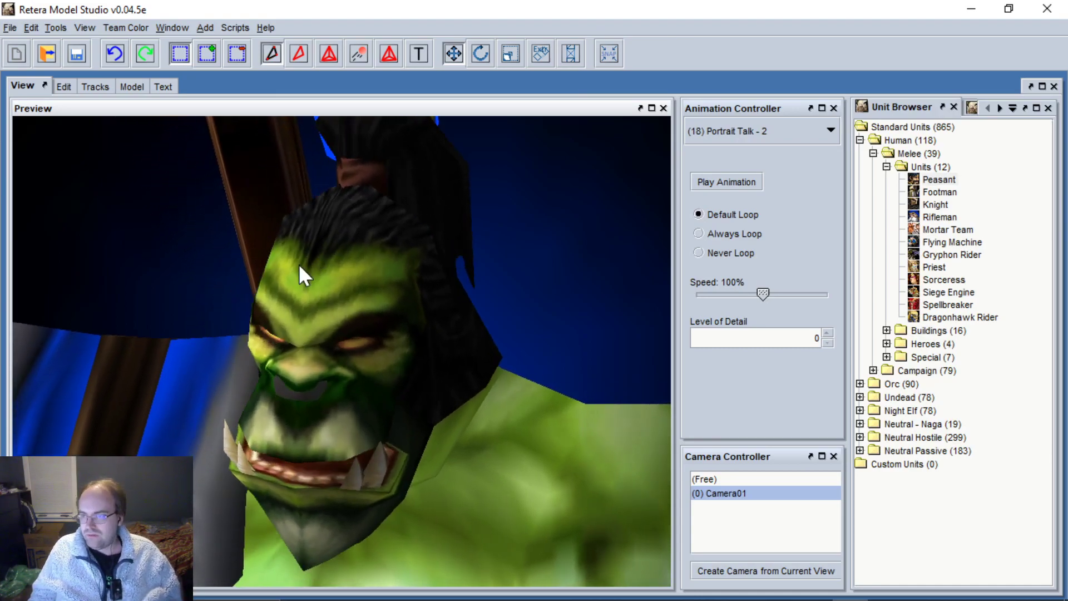